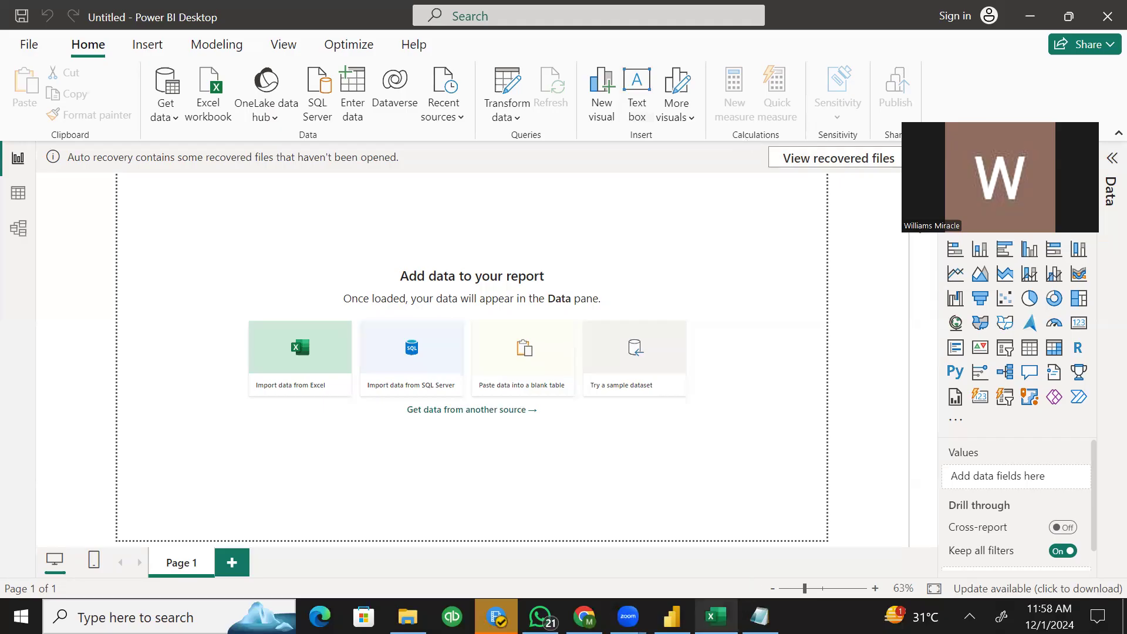
- Switch to Excel to view the ecommerce_stock_data sheet, and return to Power BI Desktop
click(715, 615)
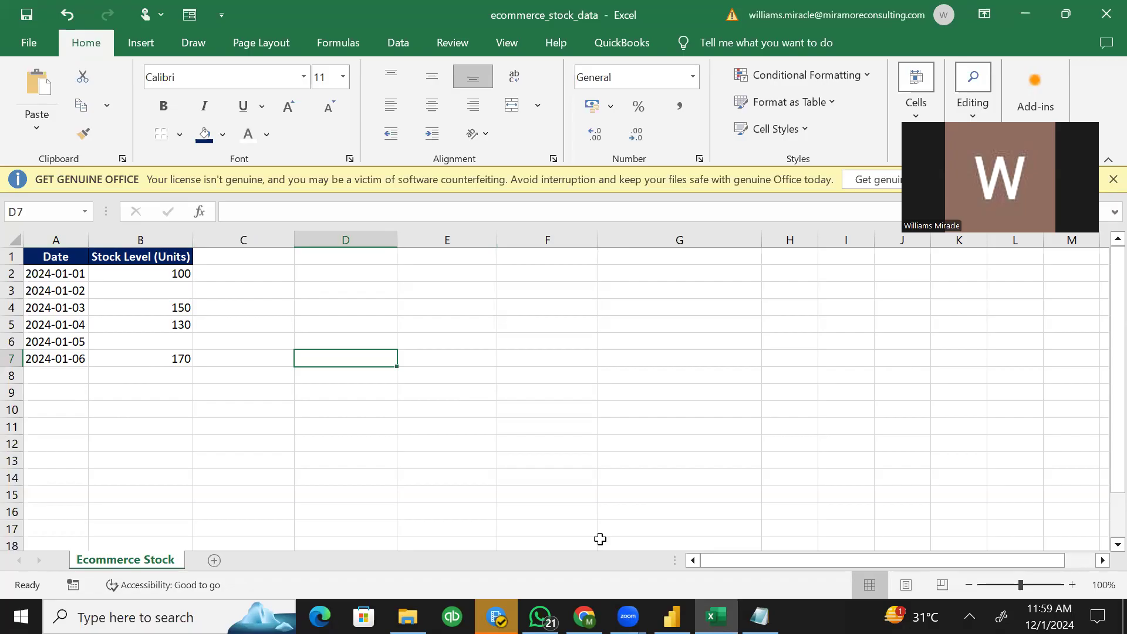
click(672, 616)
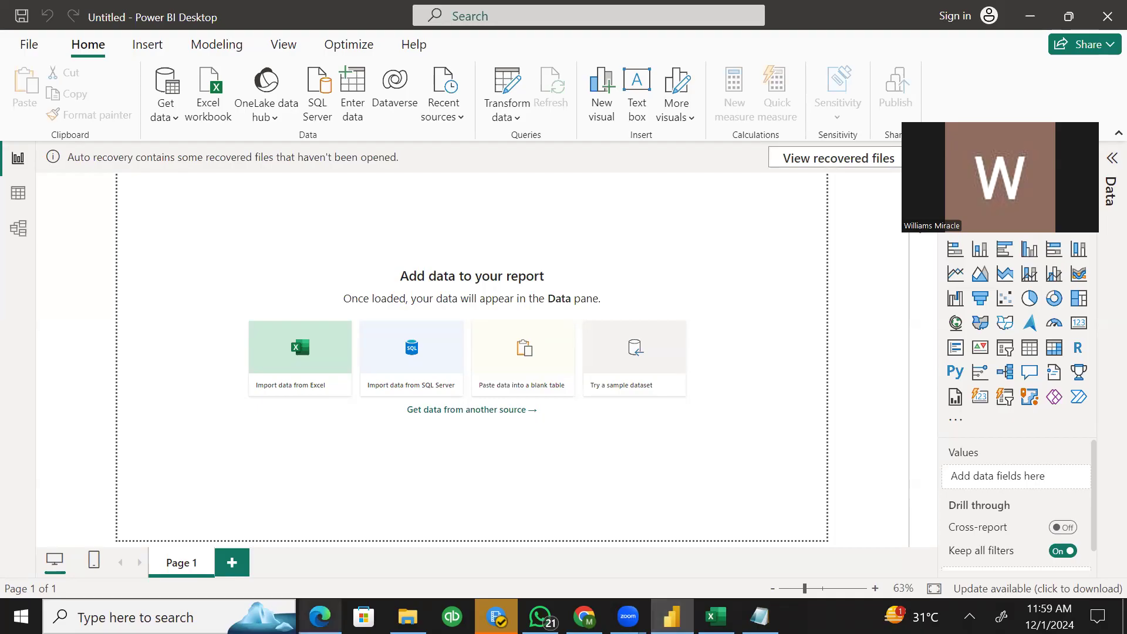
- Switch to Microsoft Edge, search the web for jumia in a maximized window and open the Jumia Nigeria site
click(320, 617)
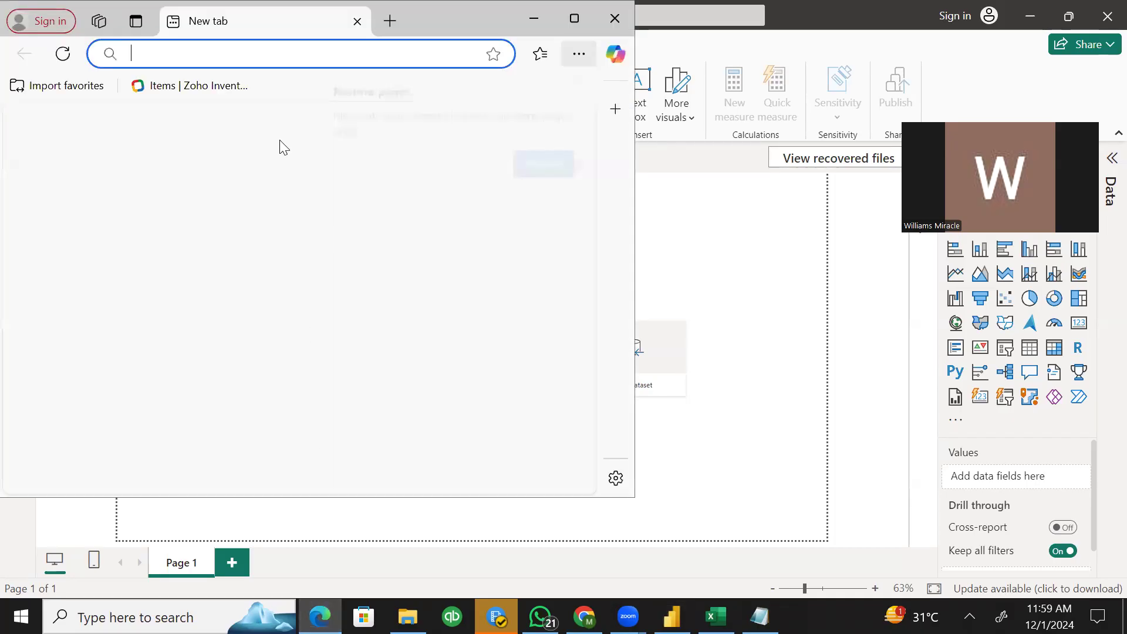
text(jum)
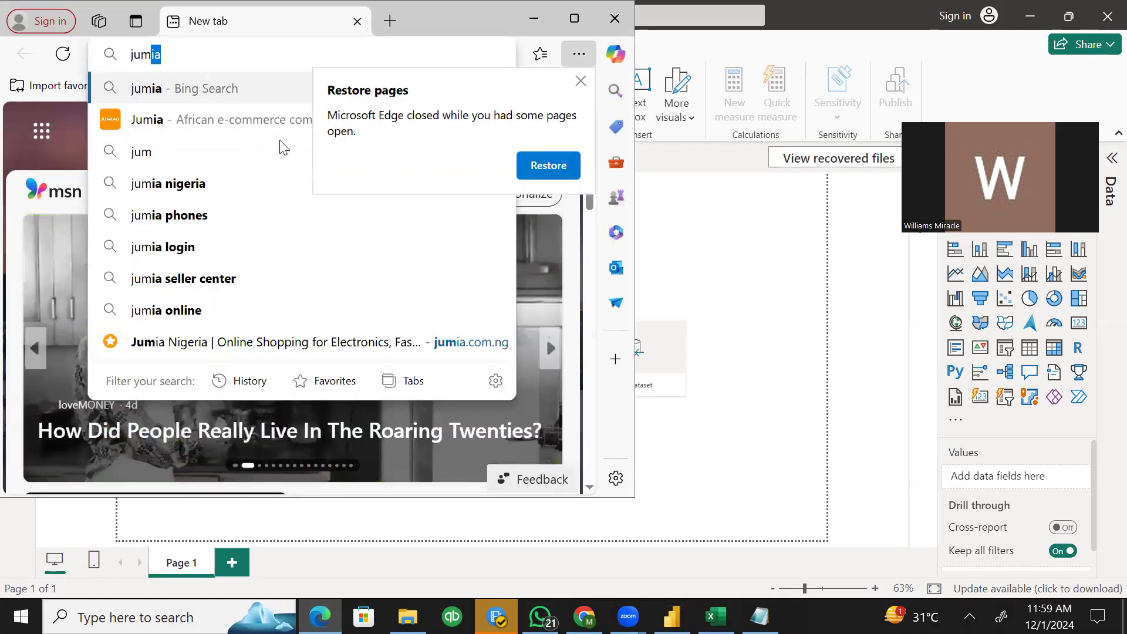
text(ia)
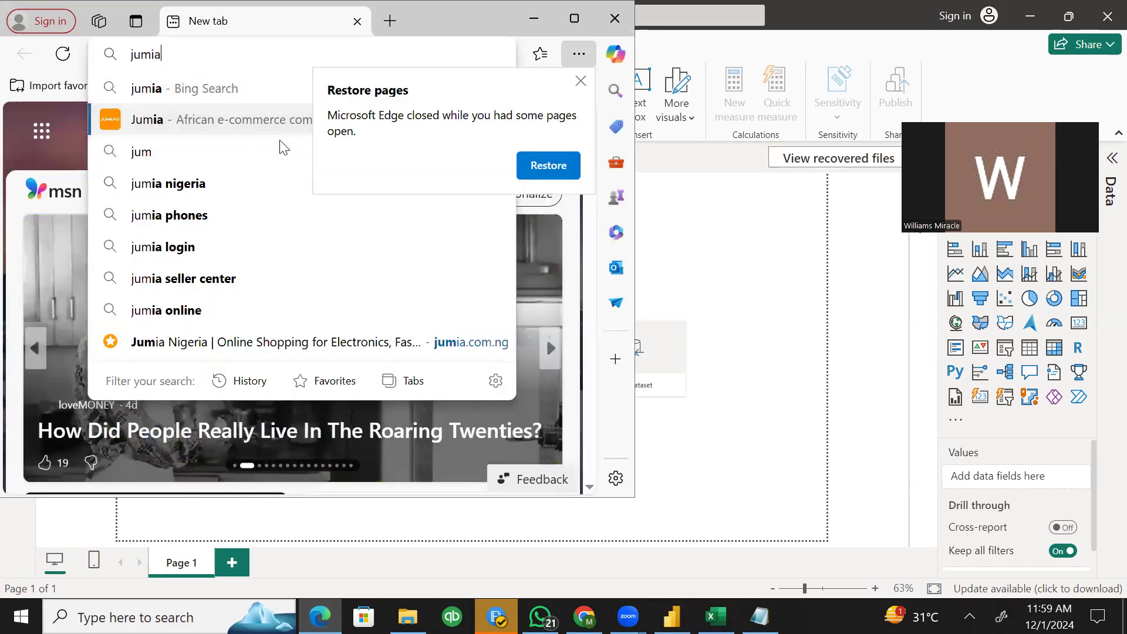
key(Return)
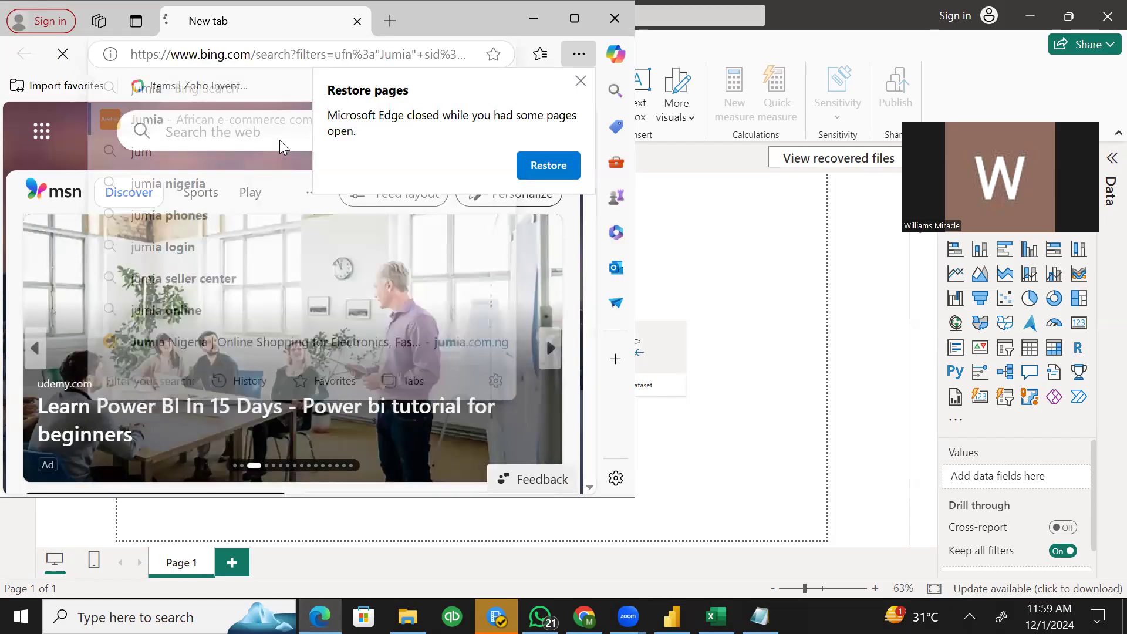
click(574, 18)
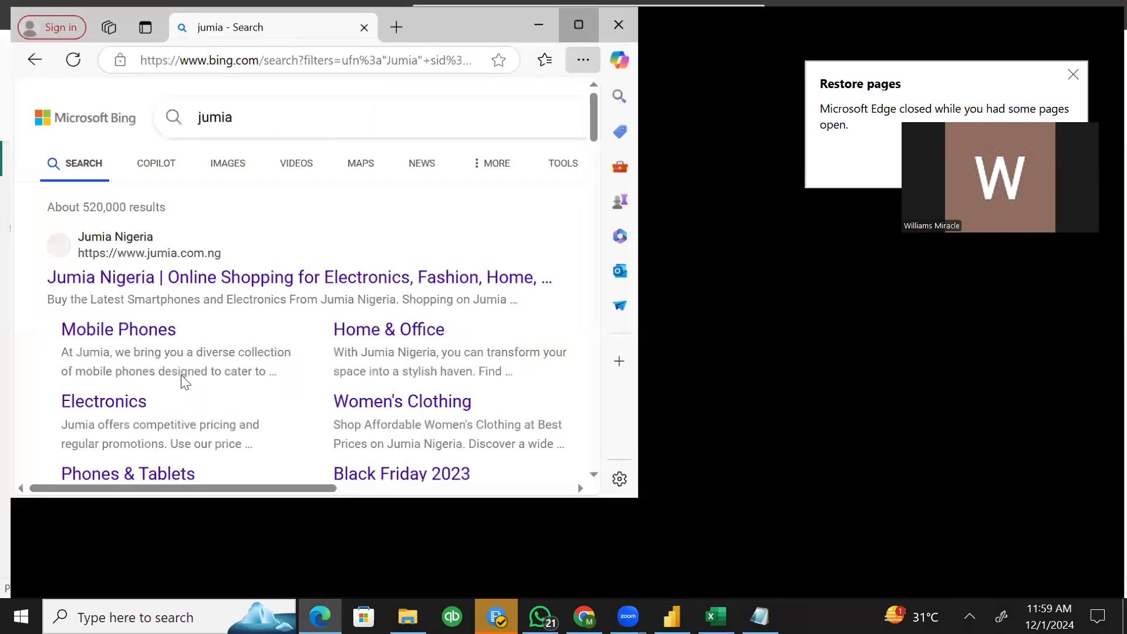
click(252, 274)
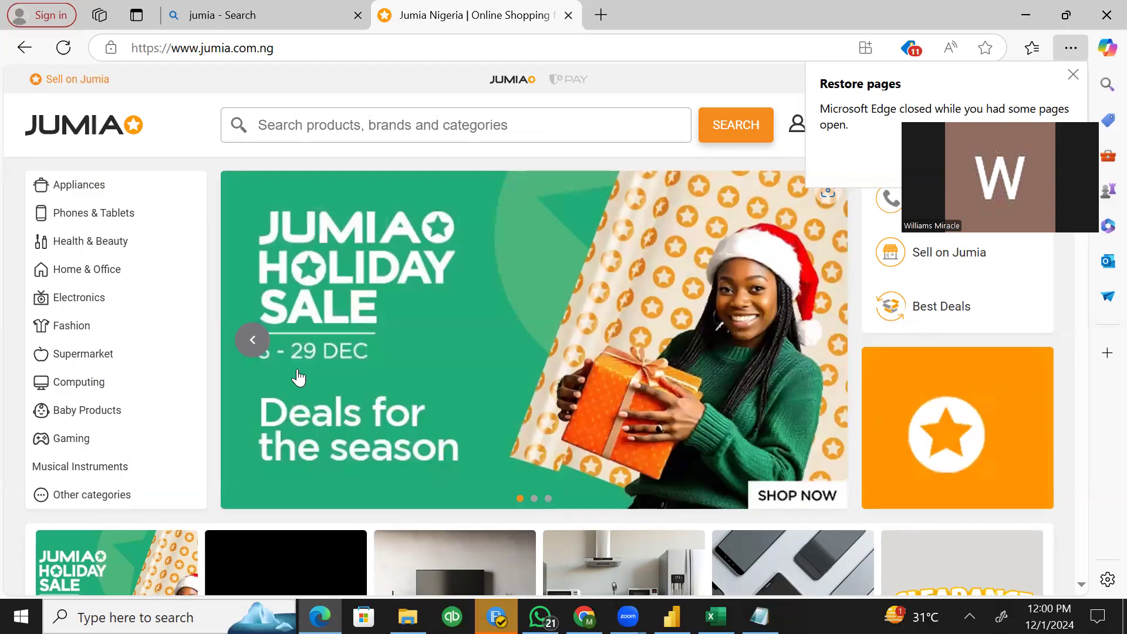
- Switch to Excel and examine the stock levels for 2024-01-01 to 2024-01-03 and 2024-01-05 in the Ecommerce Stock sheet
click(716, 617)
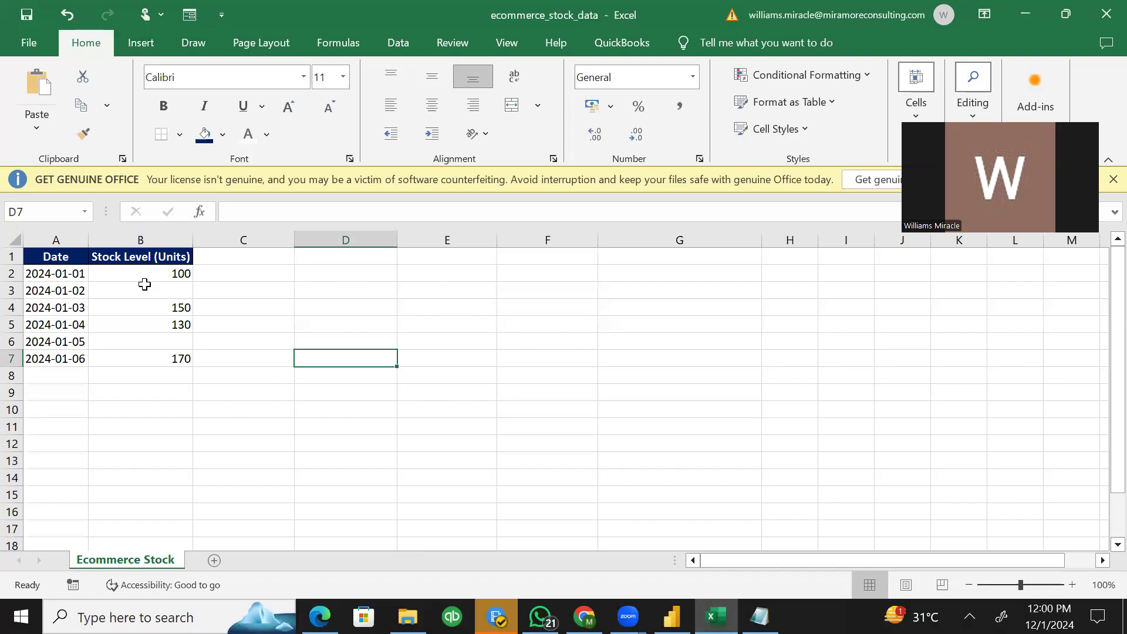
click(145, 284)
click(159, 341)
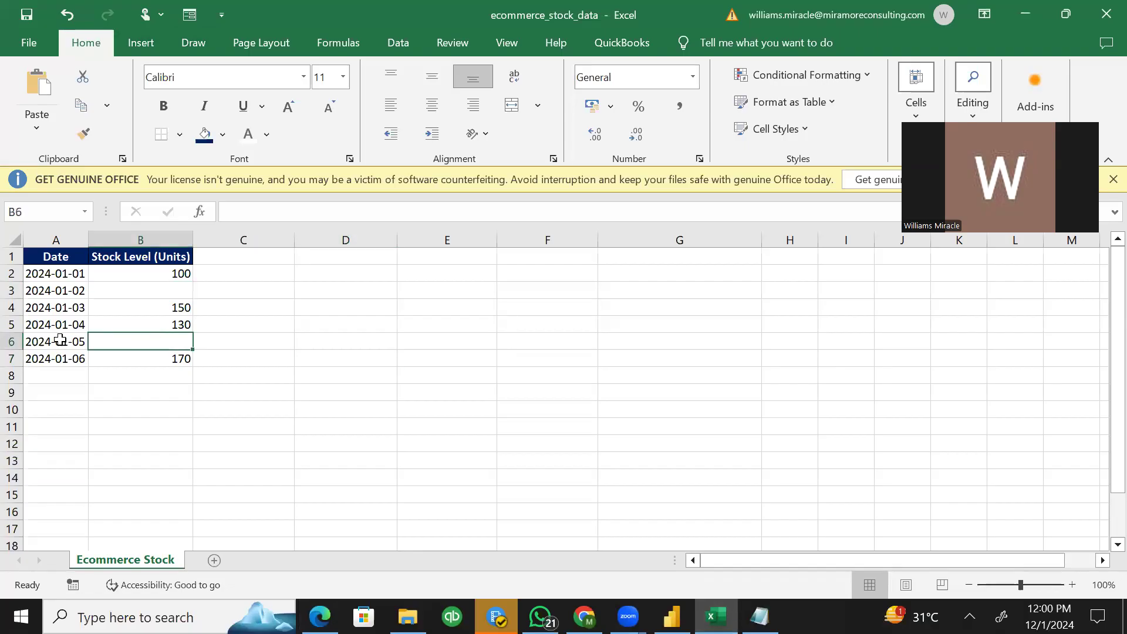
click(165, 289)
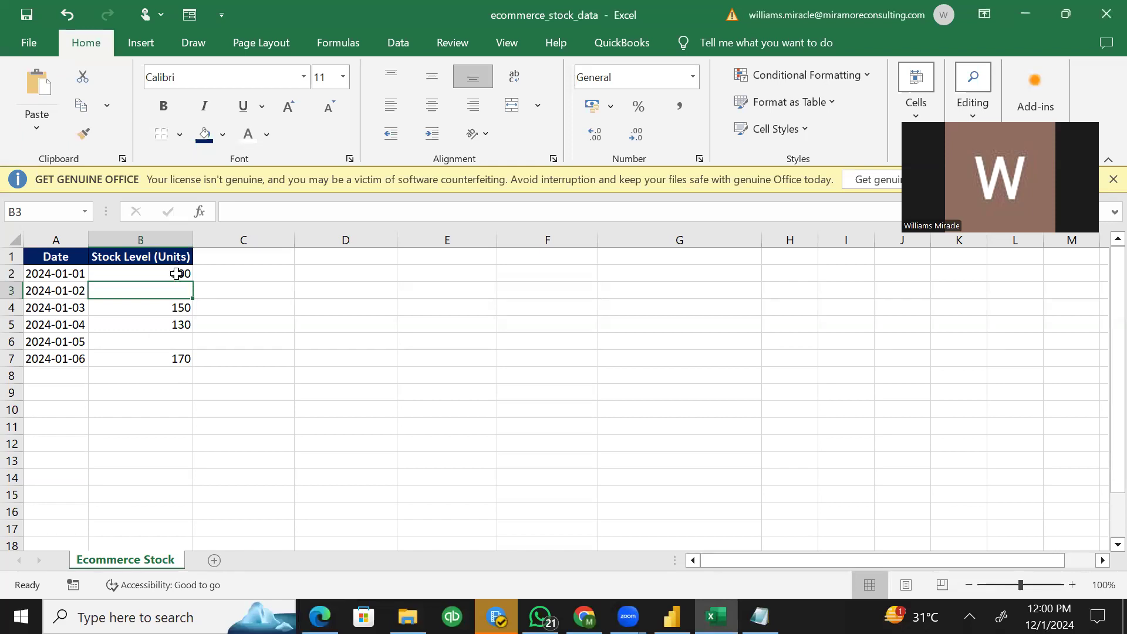
click(176, 308)
click(172, 290)
click(61, 273)
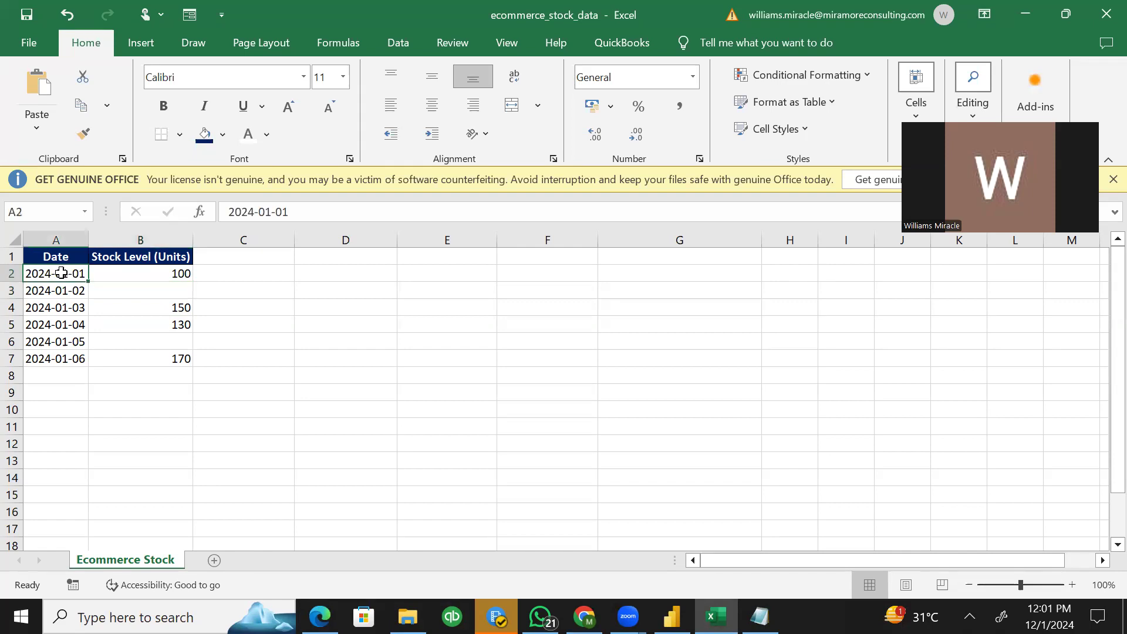
click(136, 269)
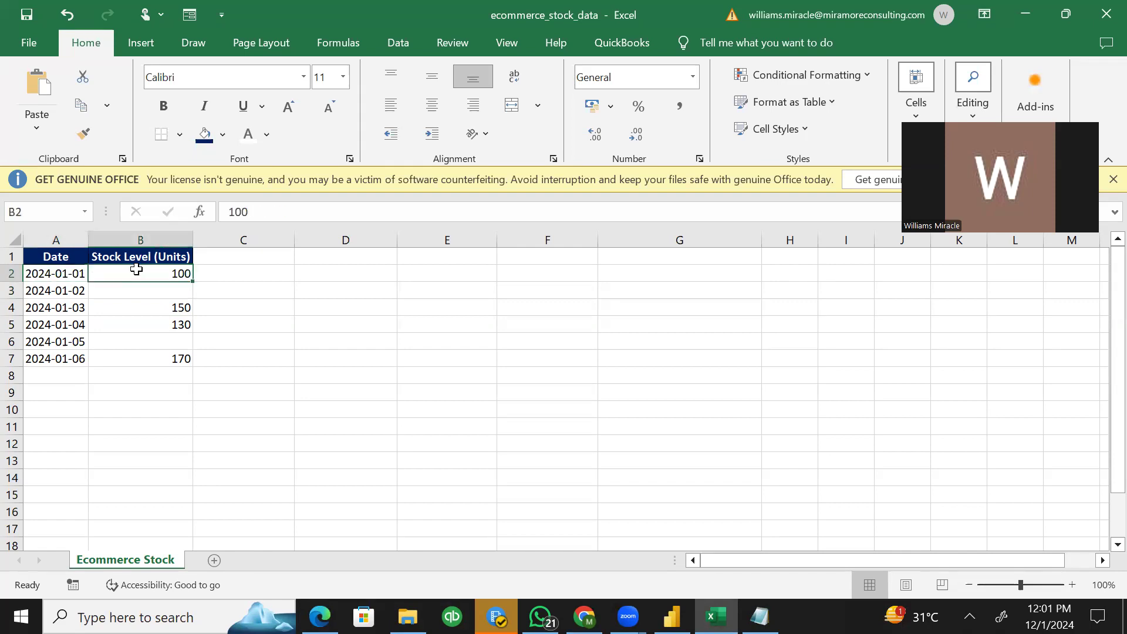
click(169, 292)
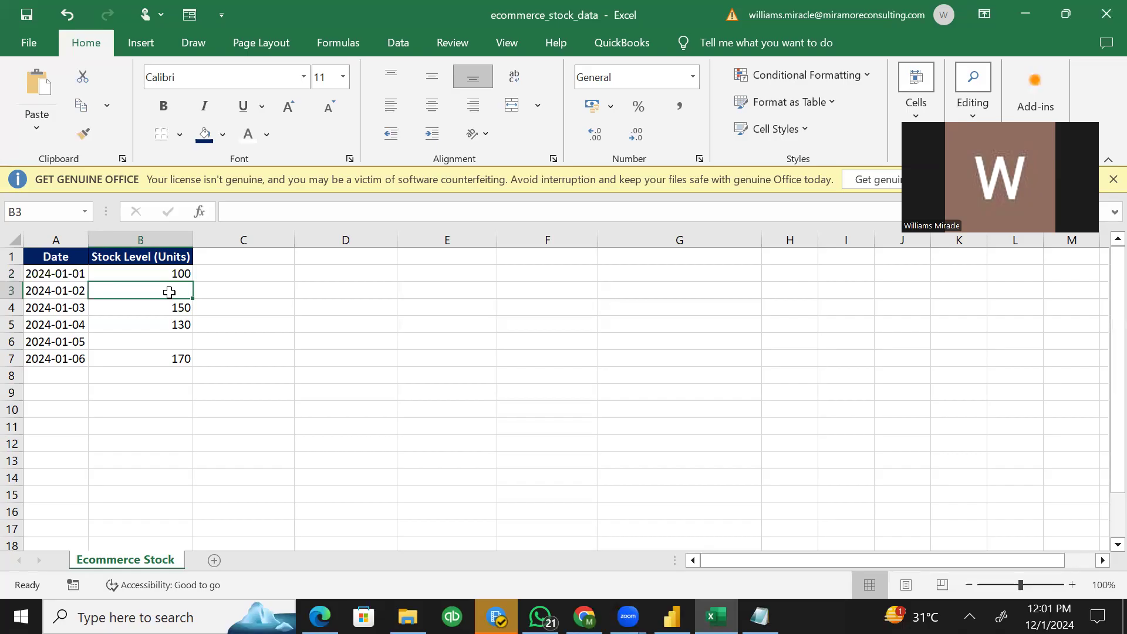
click(96, 311)
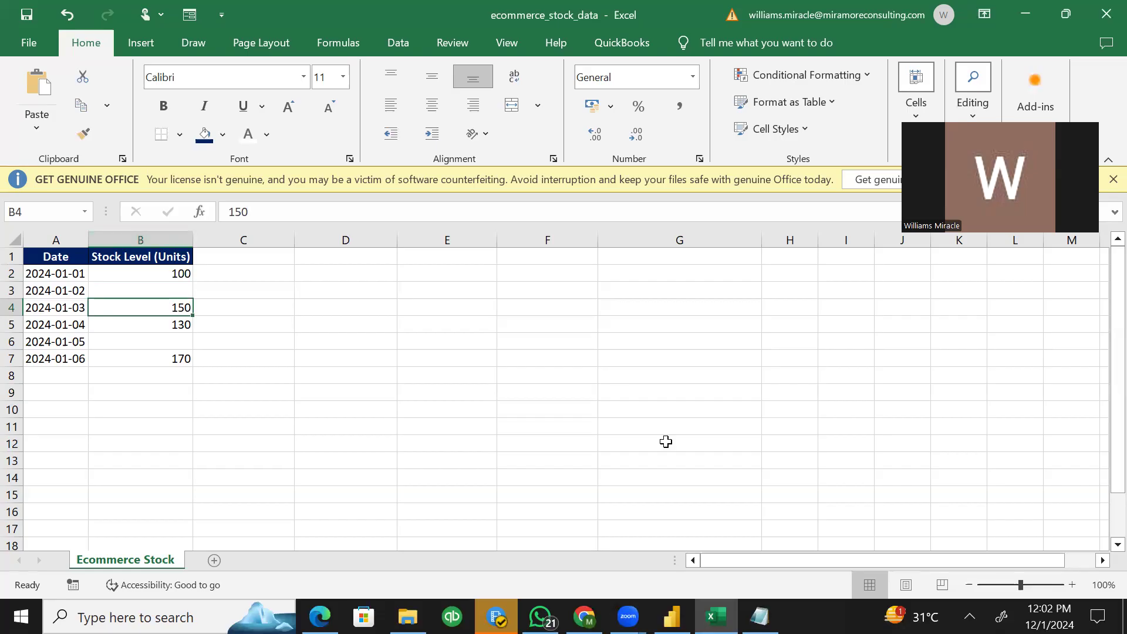
- Switch to Power BI briefly, return to Excel and check the stock cells B3 and B6 for missing values
click(671, 616)
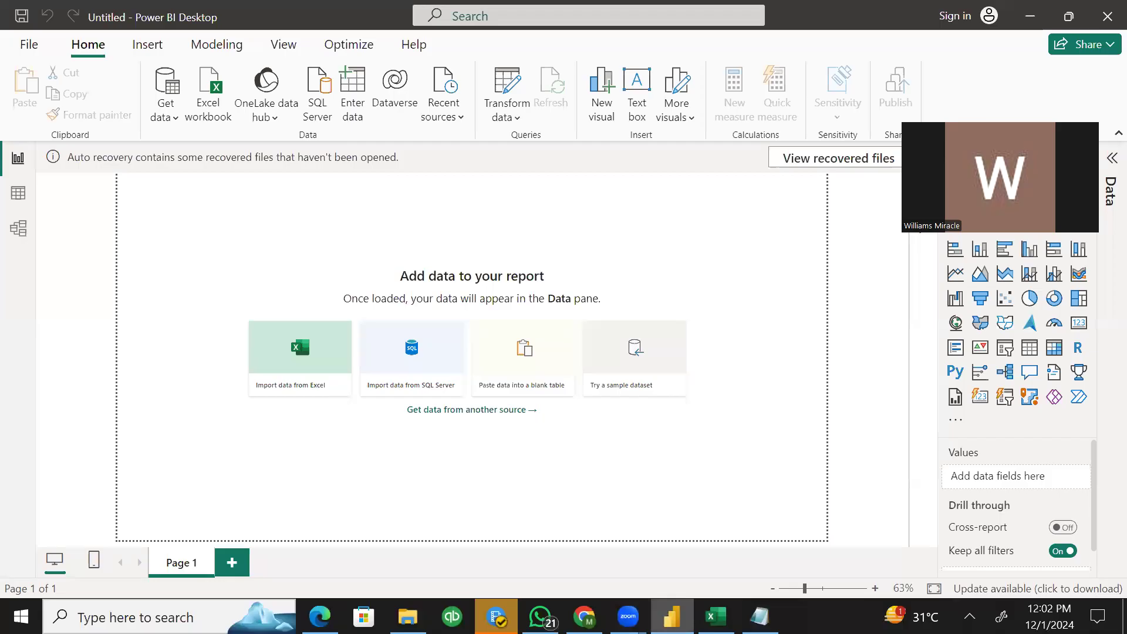
click(716, 616)
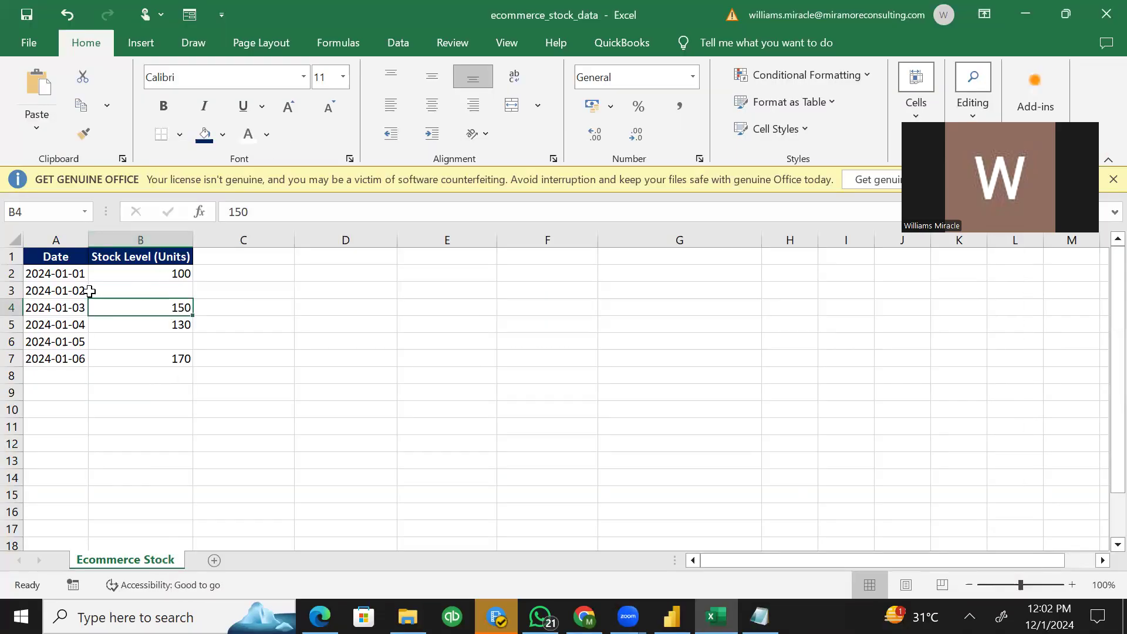
click(142, 286)
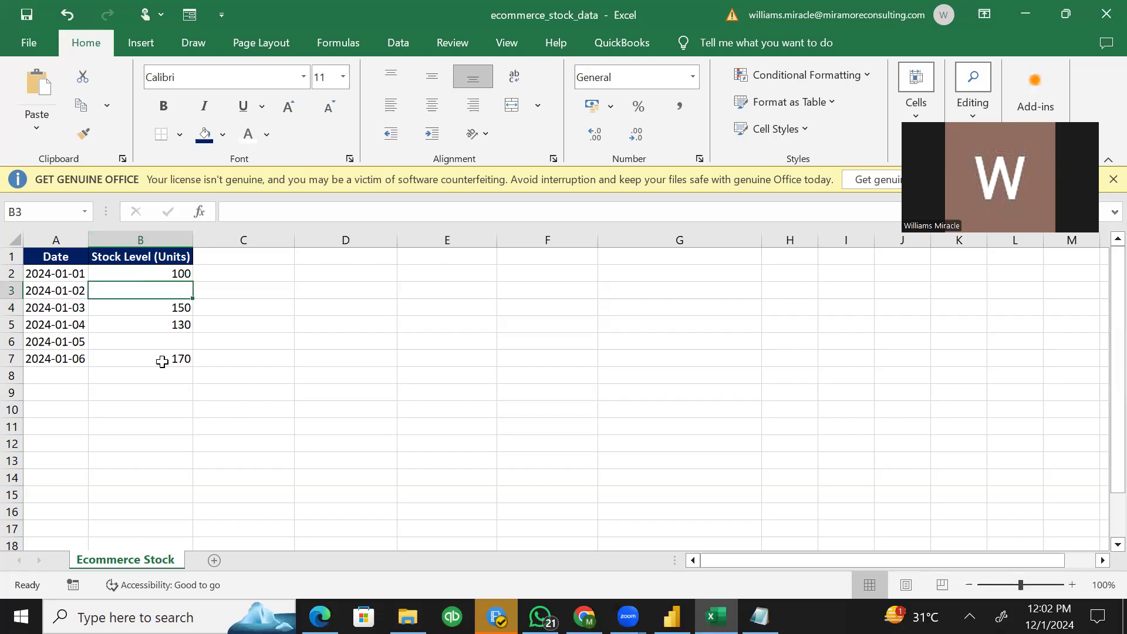
click(165, 338)
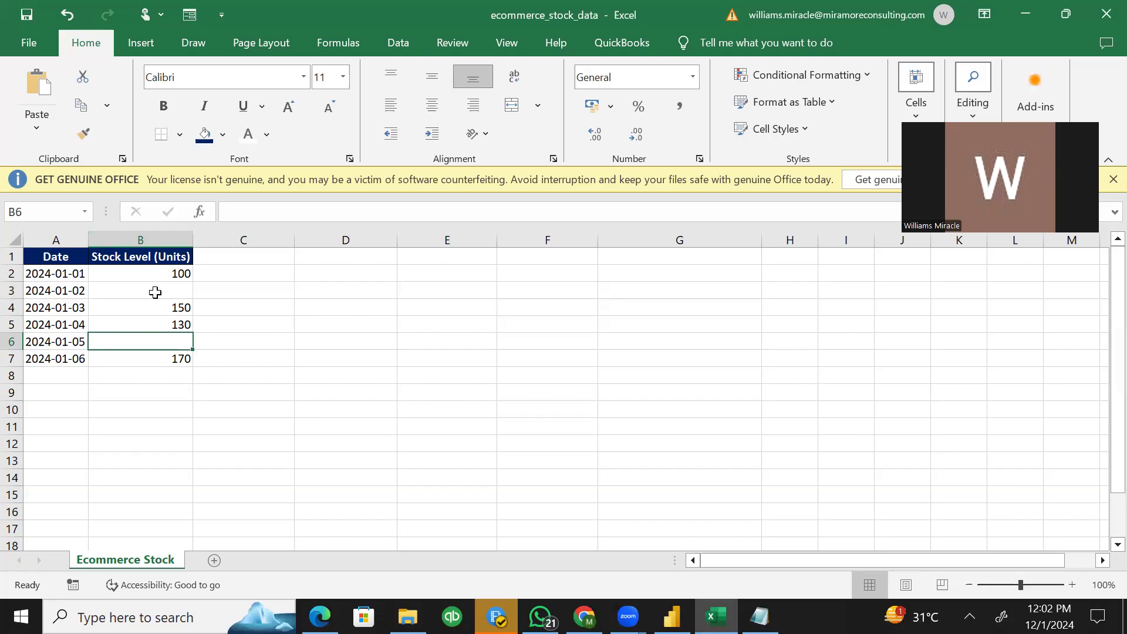
click(378, 277)
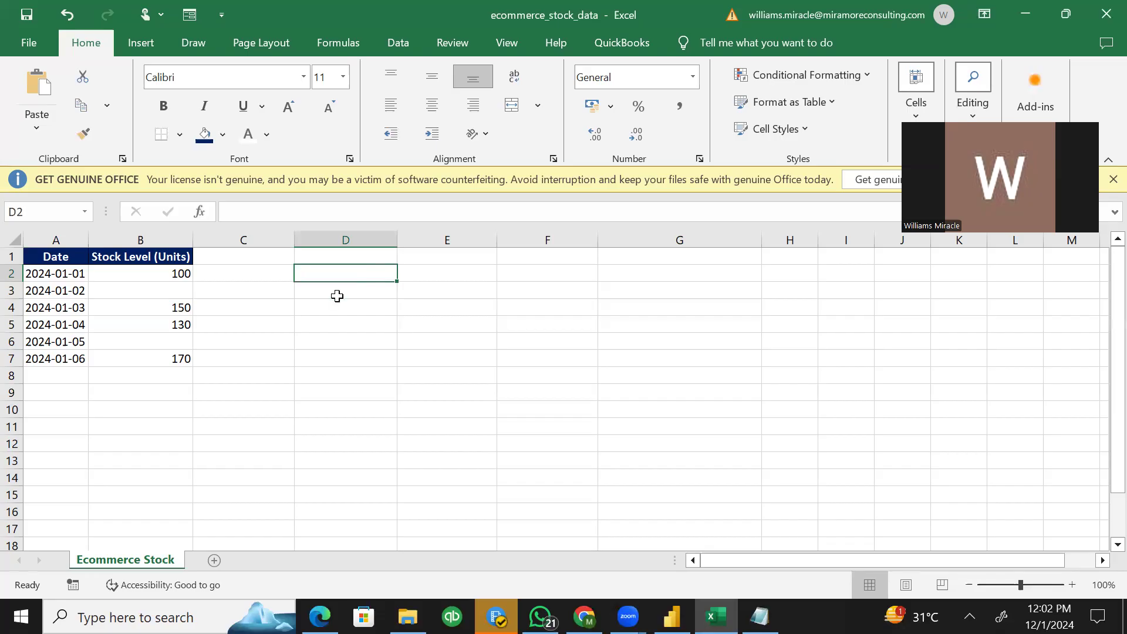
- Compare the blank stock cell B3 with its neighbours B2 and B4, and check the blank cell B6
click(182, 286)
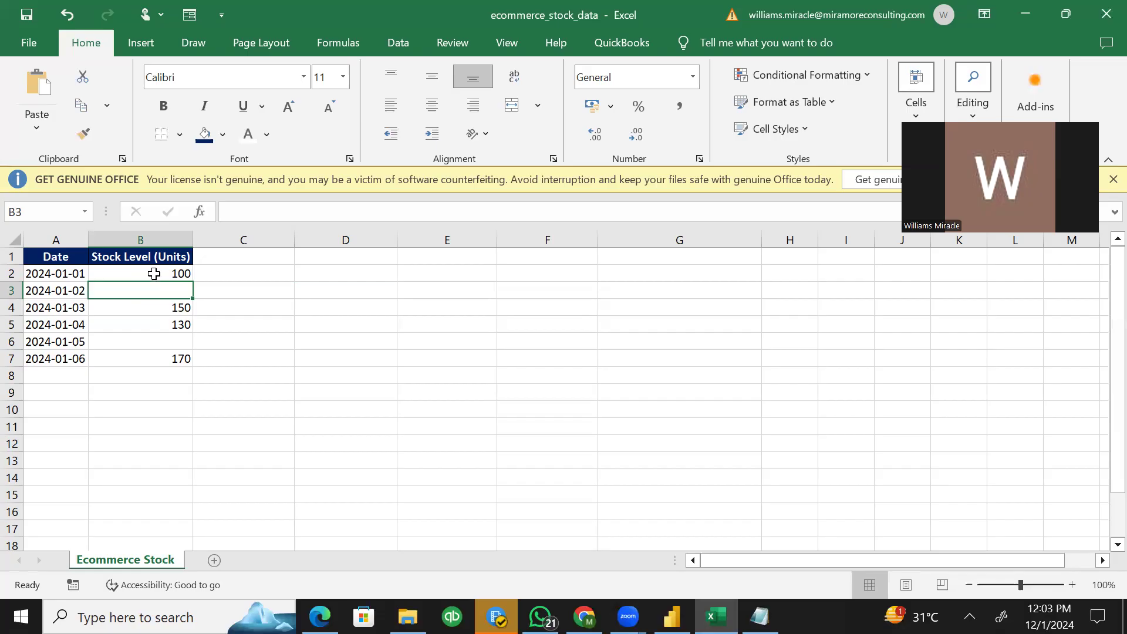
click(153, 273)
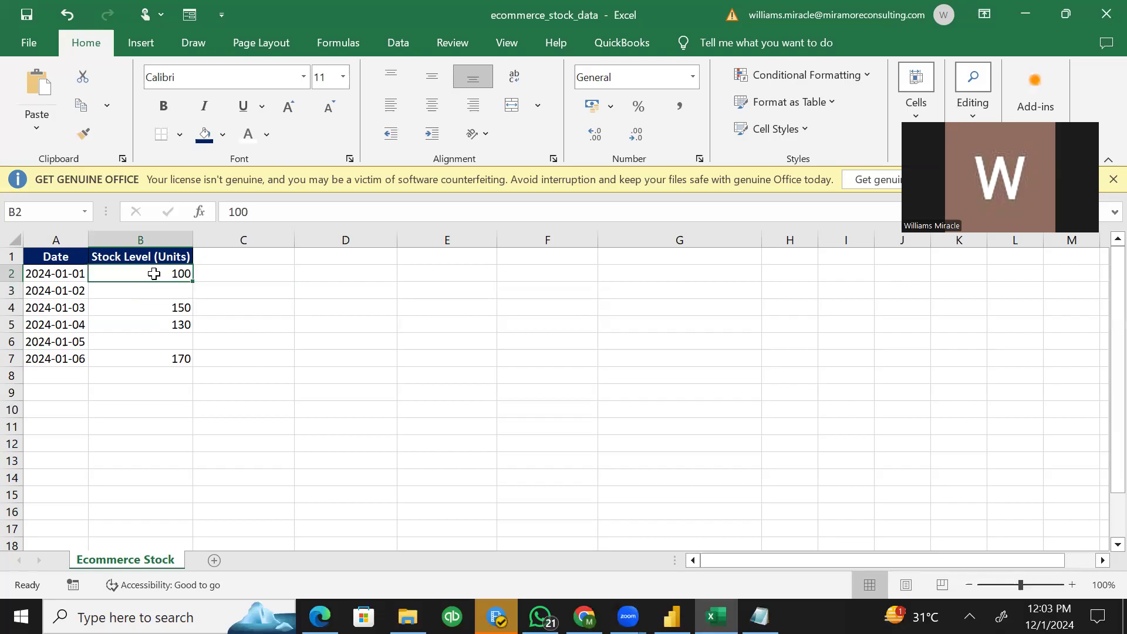
click(169, 294)
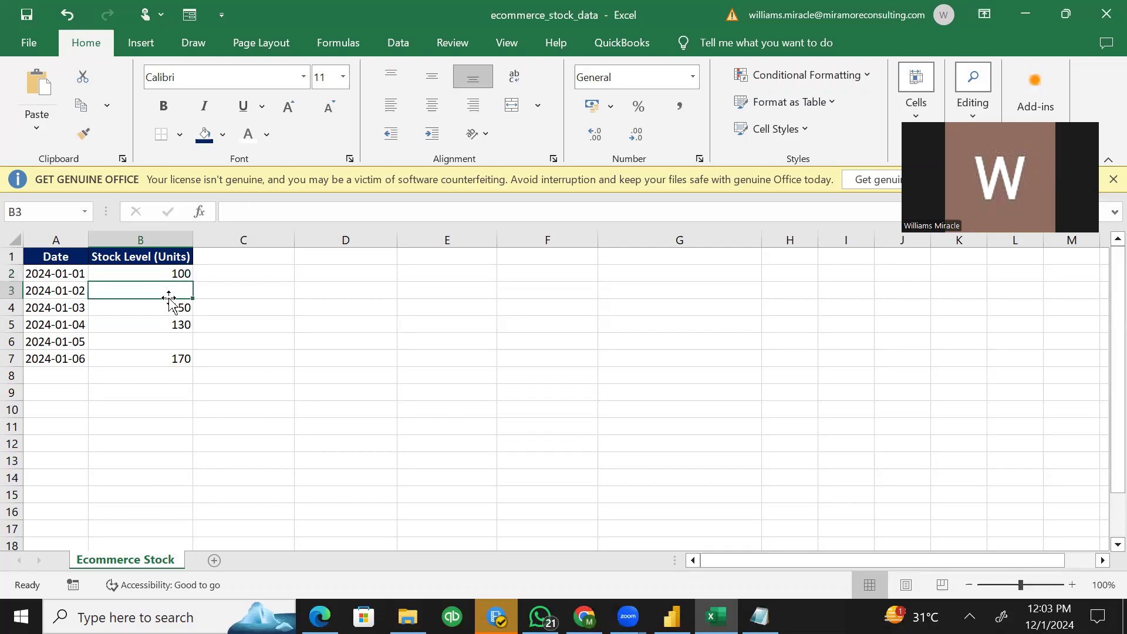
click(173, 270)
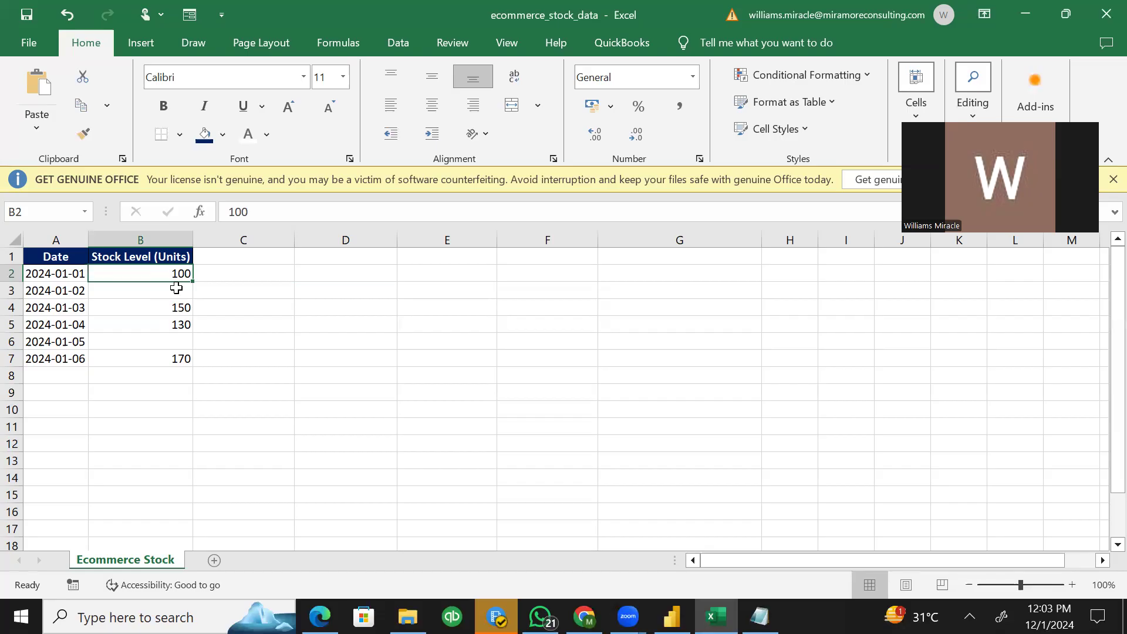
click(180, 288)
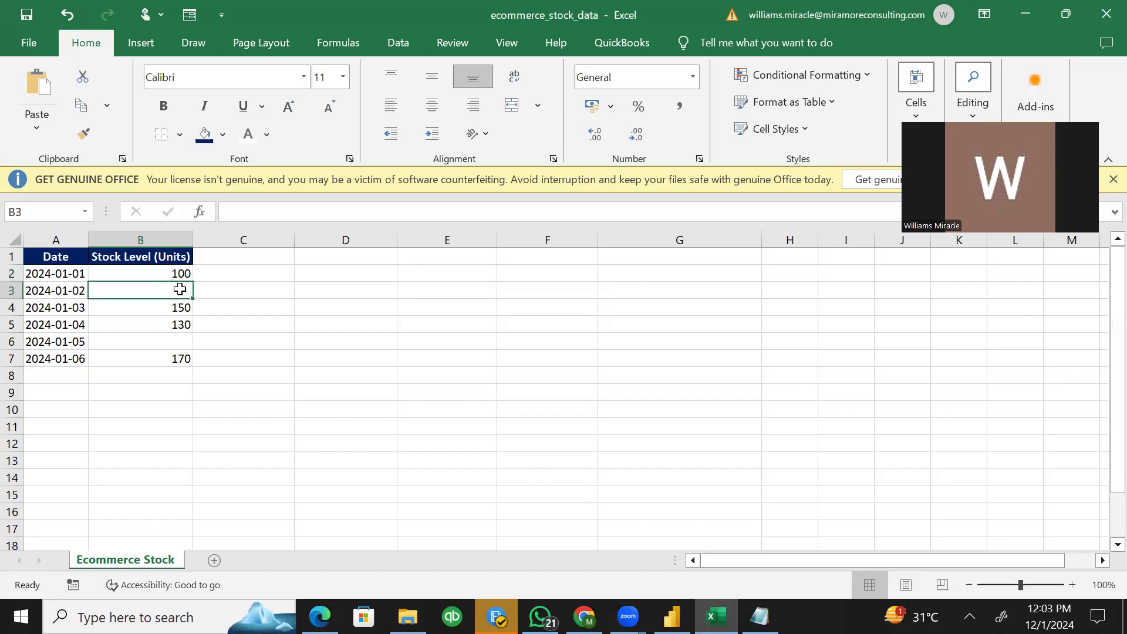
click(179, 307)
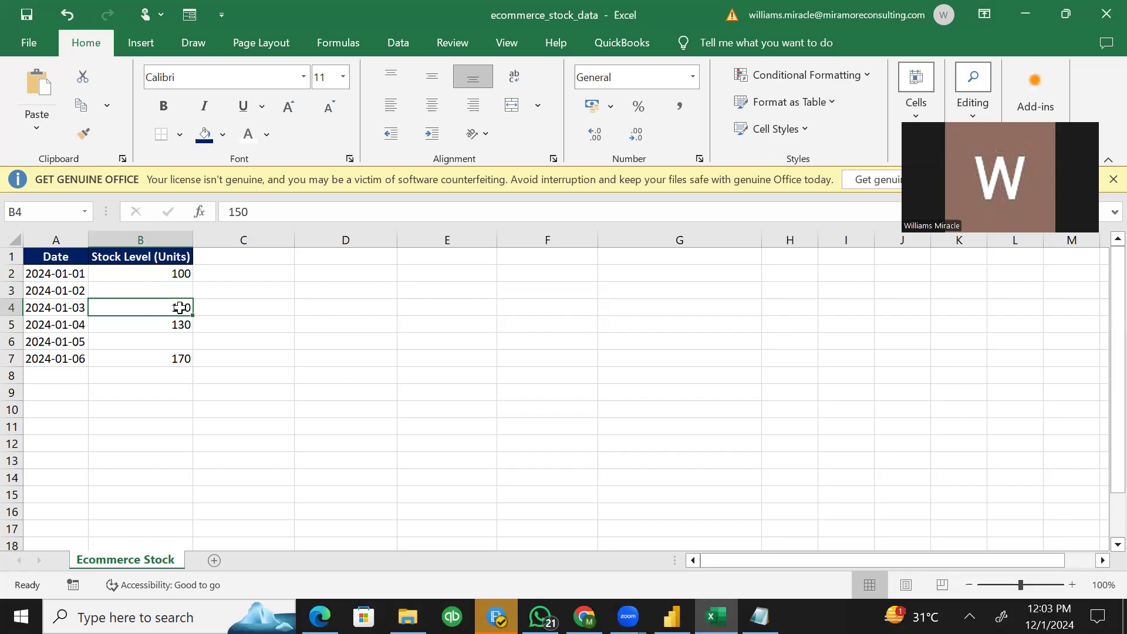
click(177, 288)
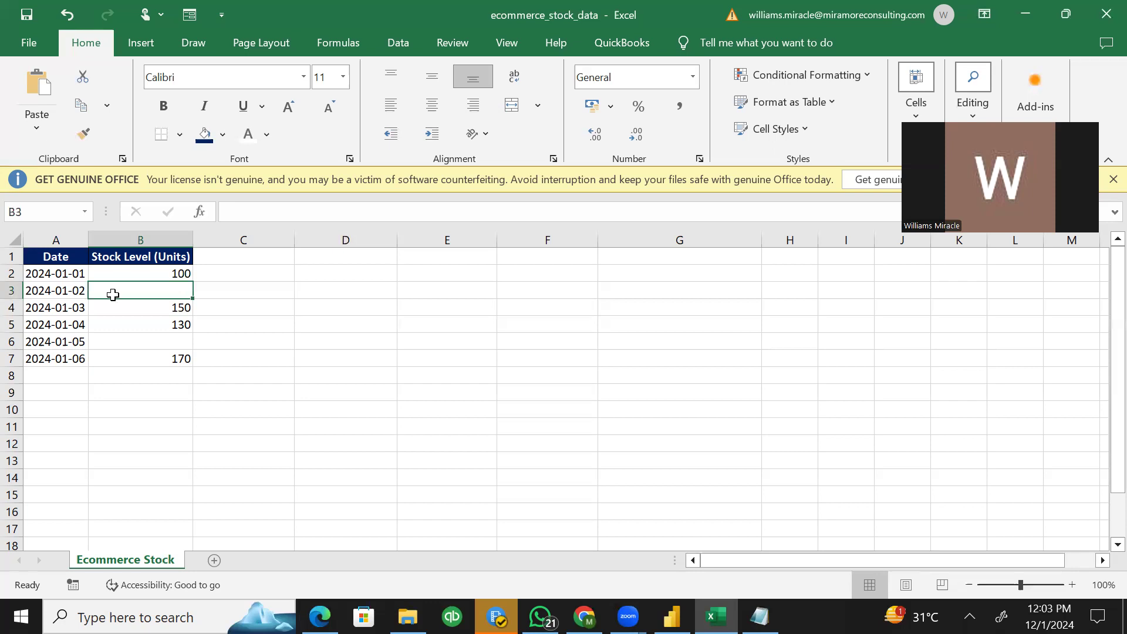
click(182, 273)
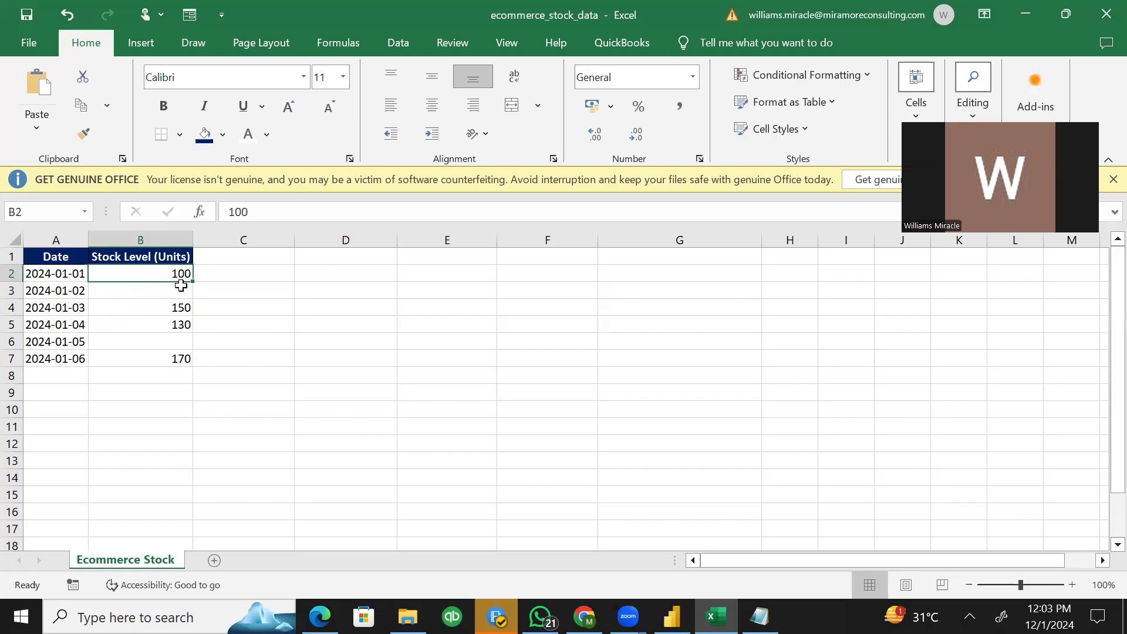
click(189, 310)
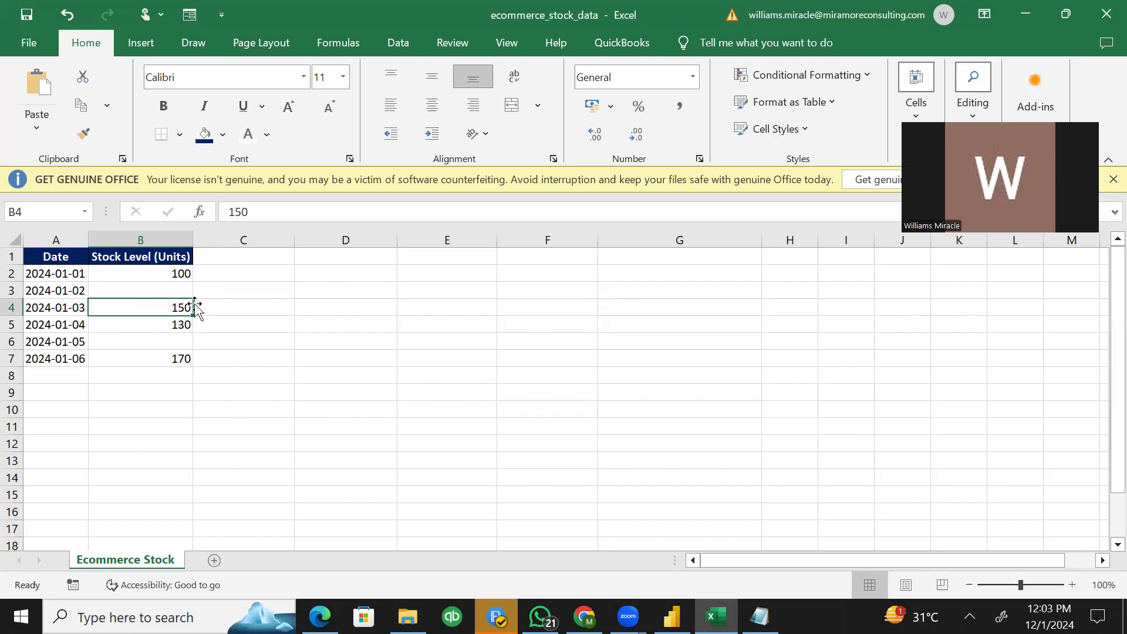
click(165, 288)
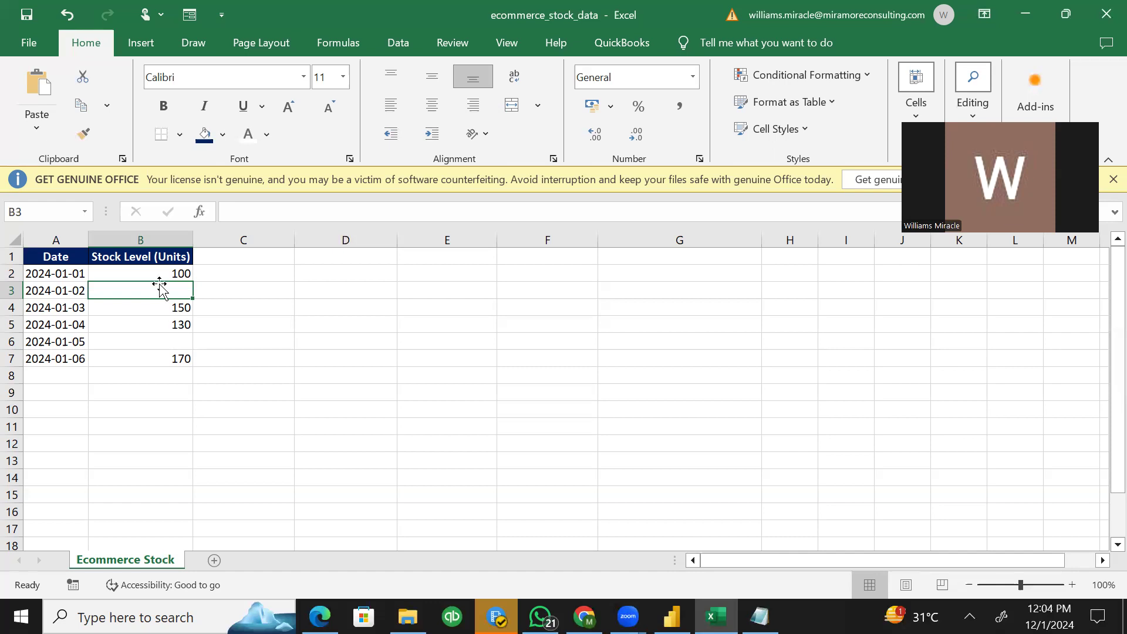
click(174, 341)
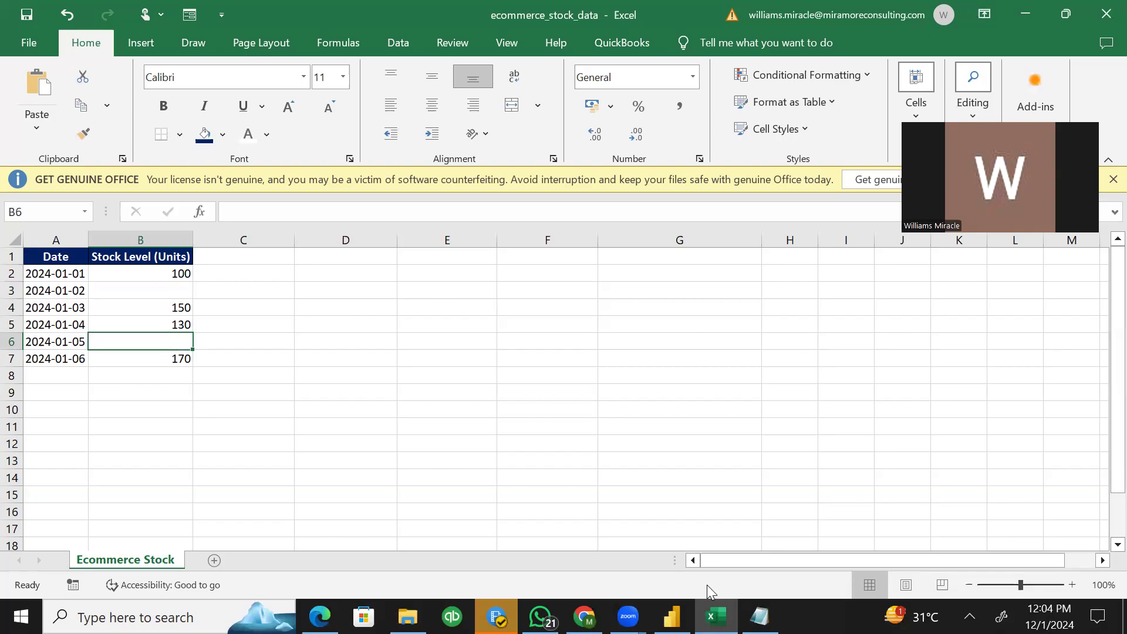
- Switch to Notepad, move its window higher and highlight "Prev Stock (Units)" in the list of calculations
click(672, 546)
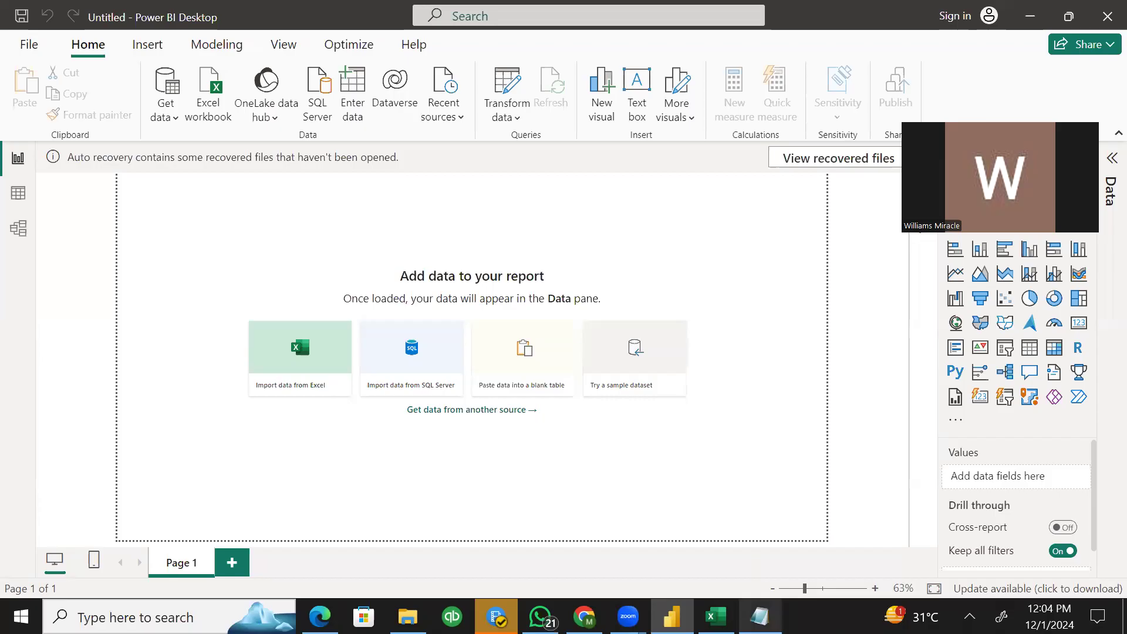
click(759, 616)
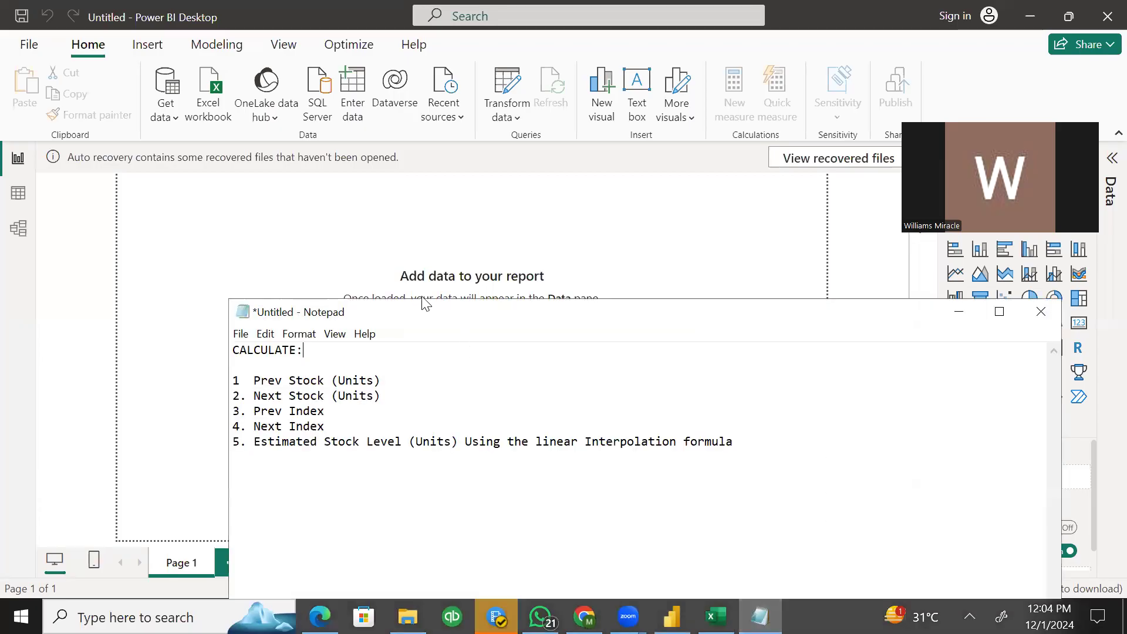
drag(452, 321, 411, 219)
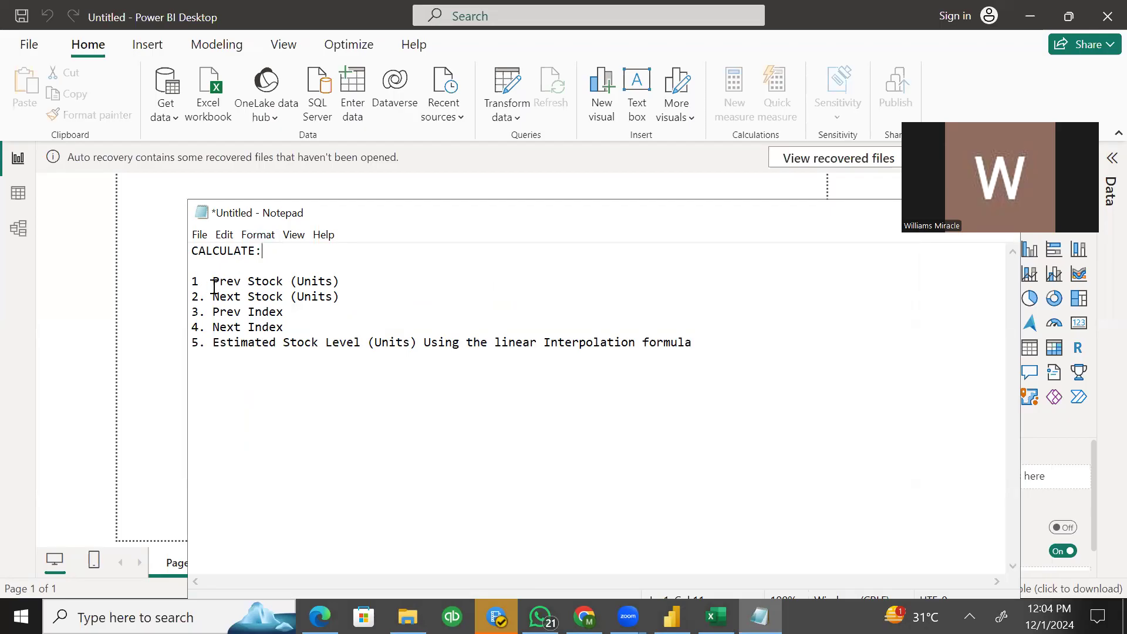
drag(213, 283, 351, 281)
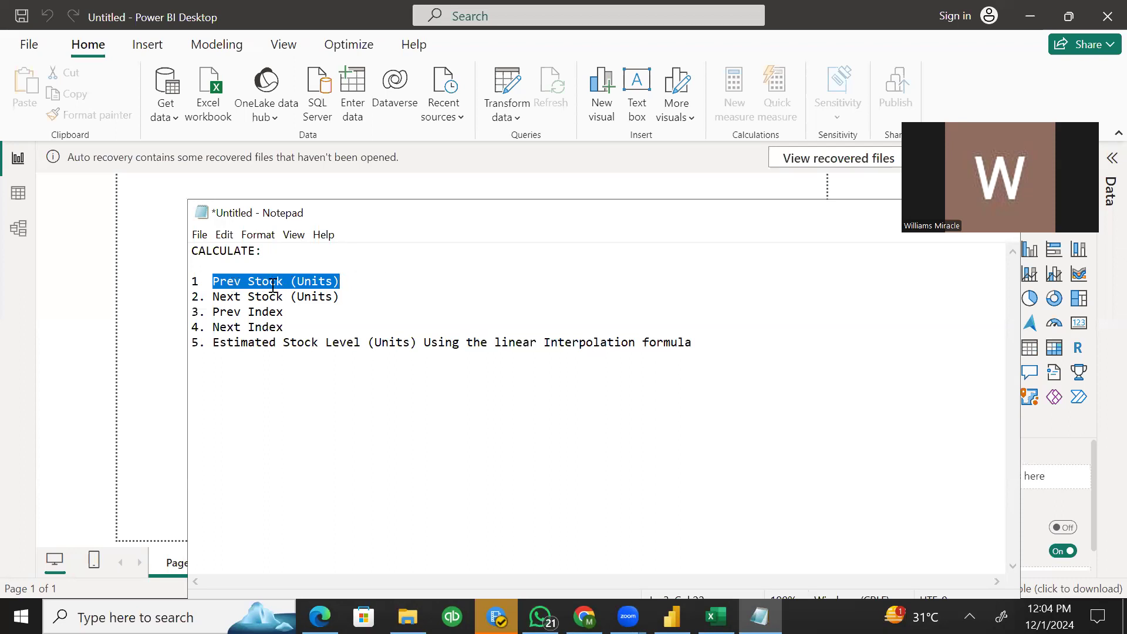
- Switch to Excel, check the stock level in cell B2, and return to the Notepad list
click(715, 617)
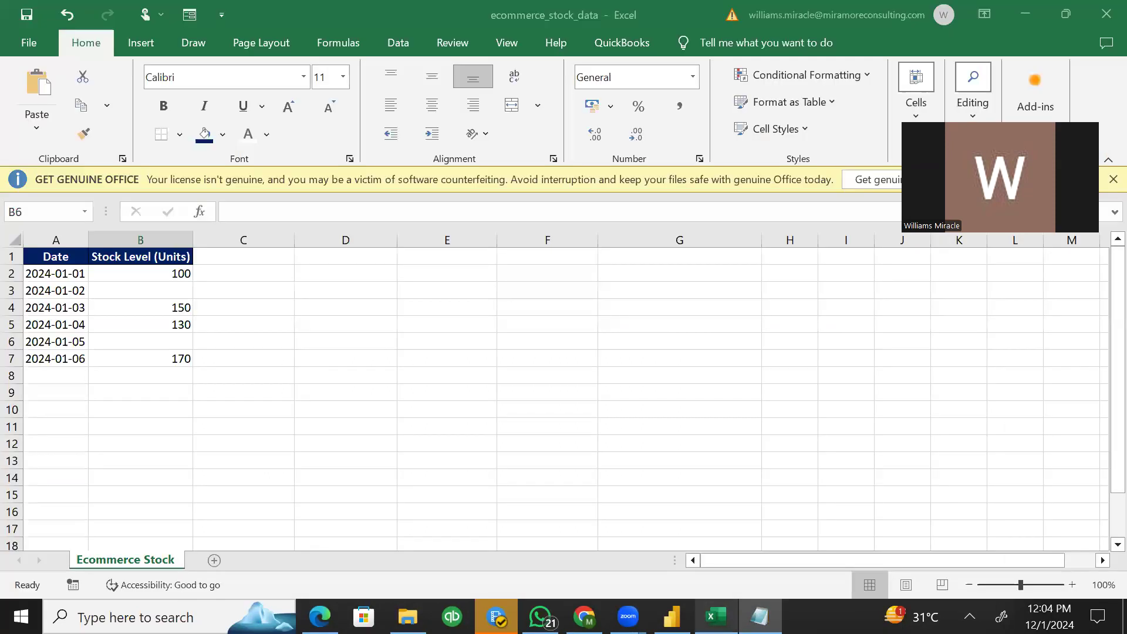
click(155, 271)
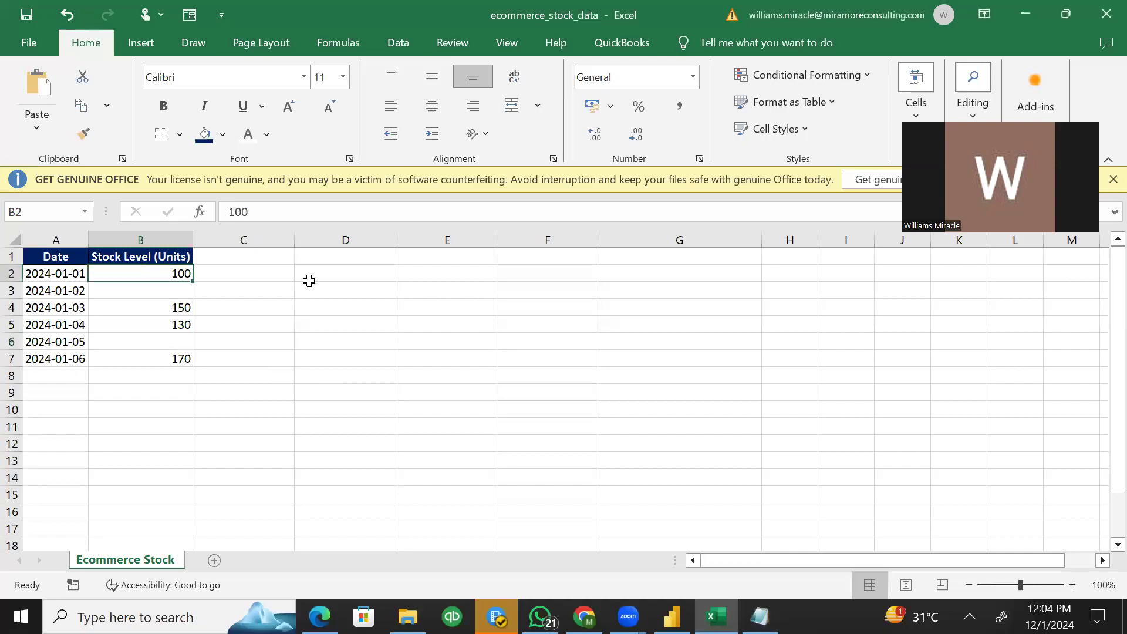
click(715, 616)
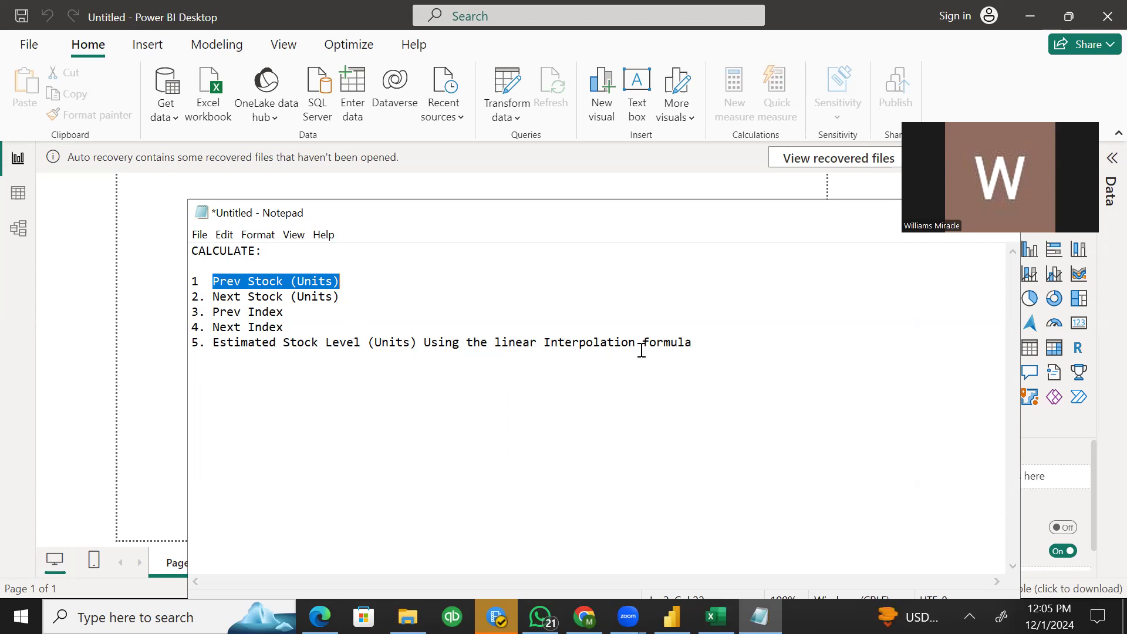
- Review the planned calculations in Notepad, highlighting items 1 to 4 and the "Stock (Units)" wording of item 1
drag(641, 350, 414, 349)
drag(219, 280, 297, 324)
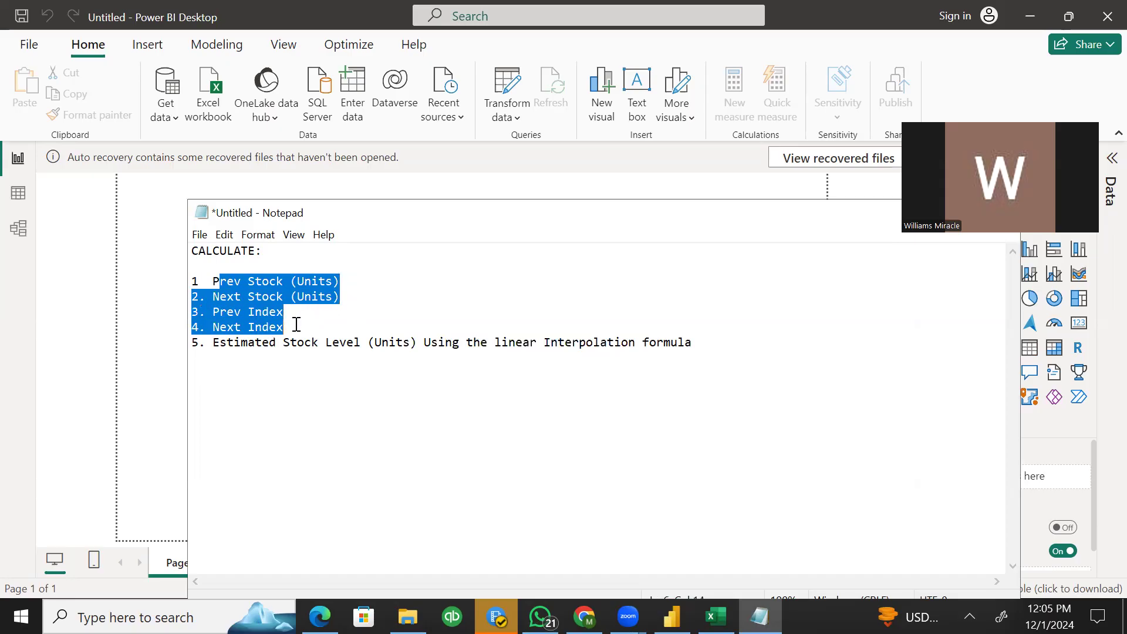
click(403, 347)
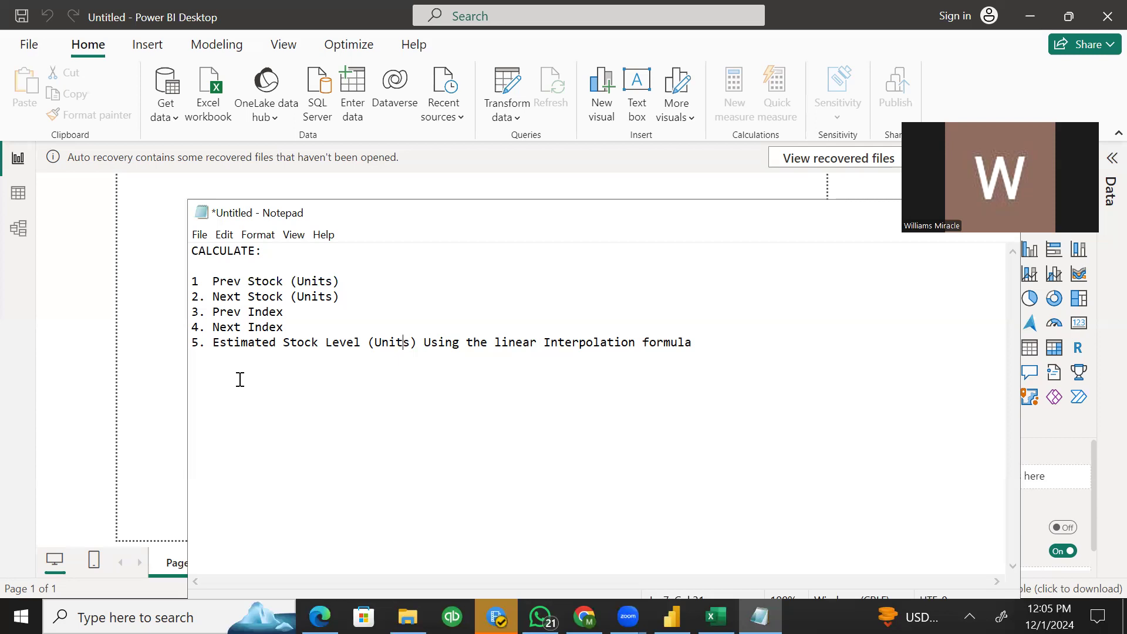
drag(247, 281, 333, 278)
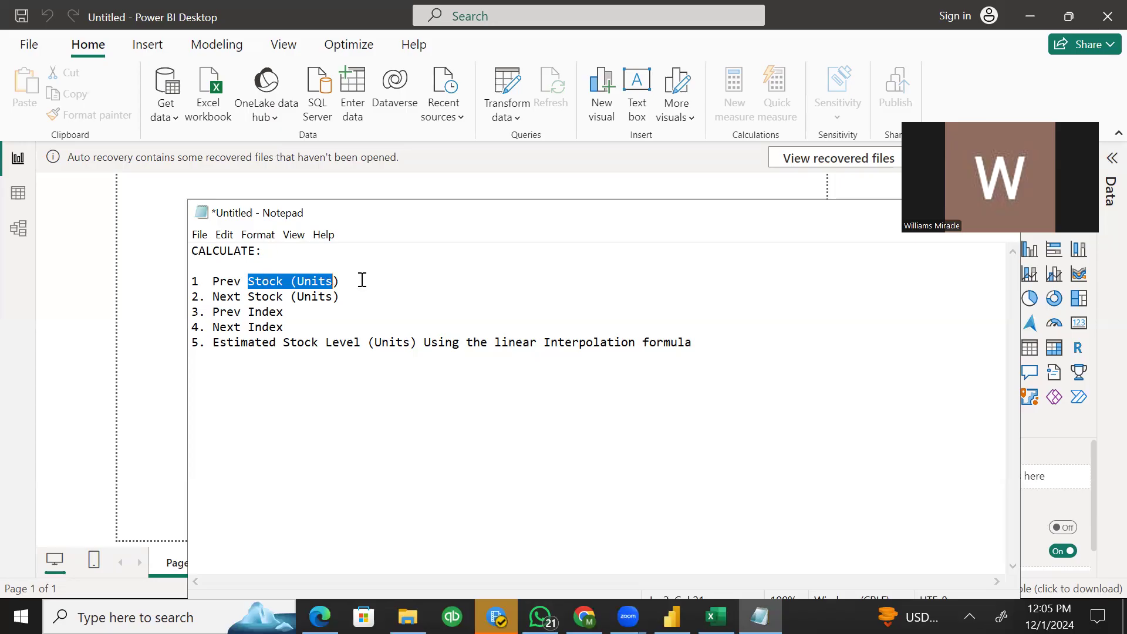
- Switch to Excel and check the blank stock cell B3, with a brief look at Power BI
key(alt+Tab)
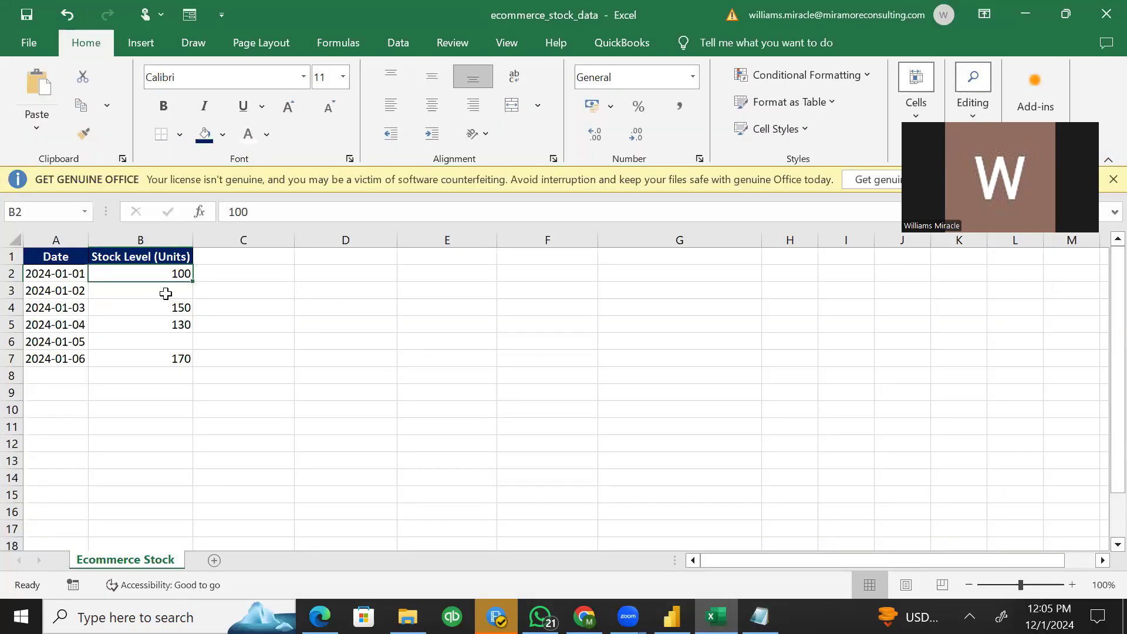
click(166, 293)
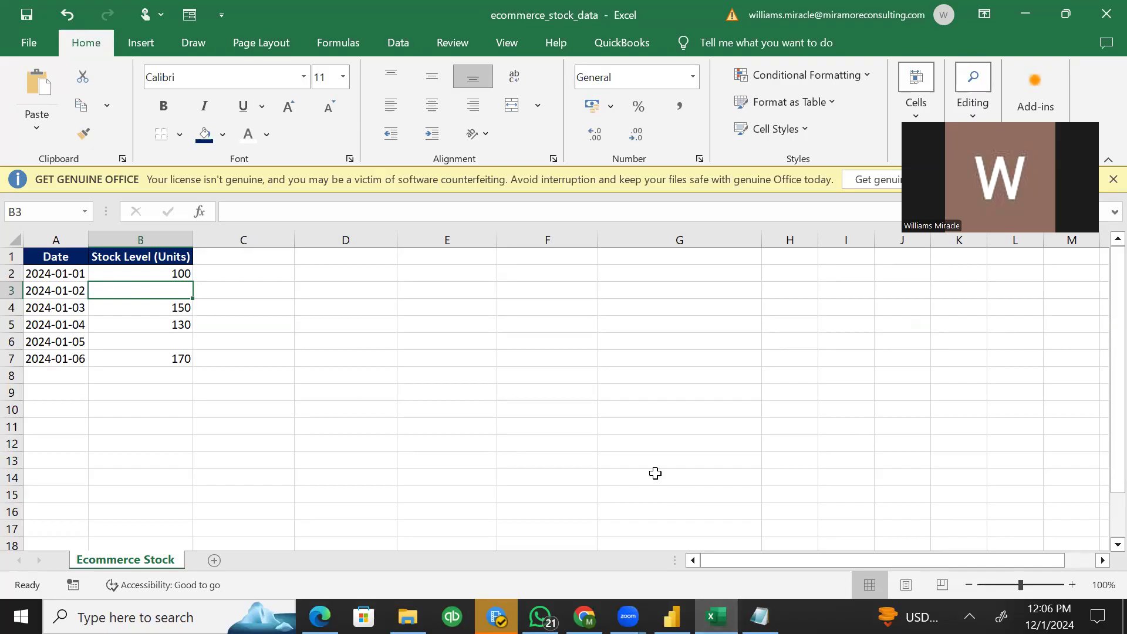
click(672, 616)
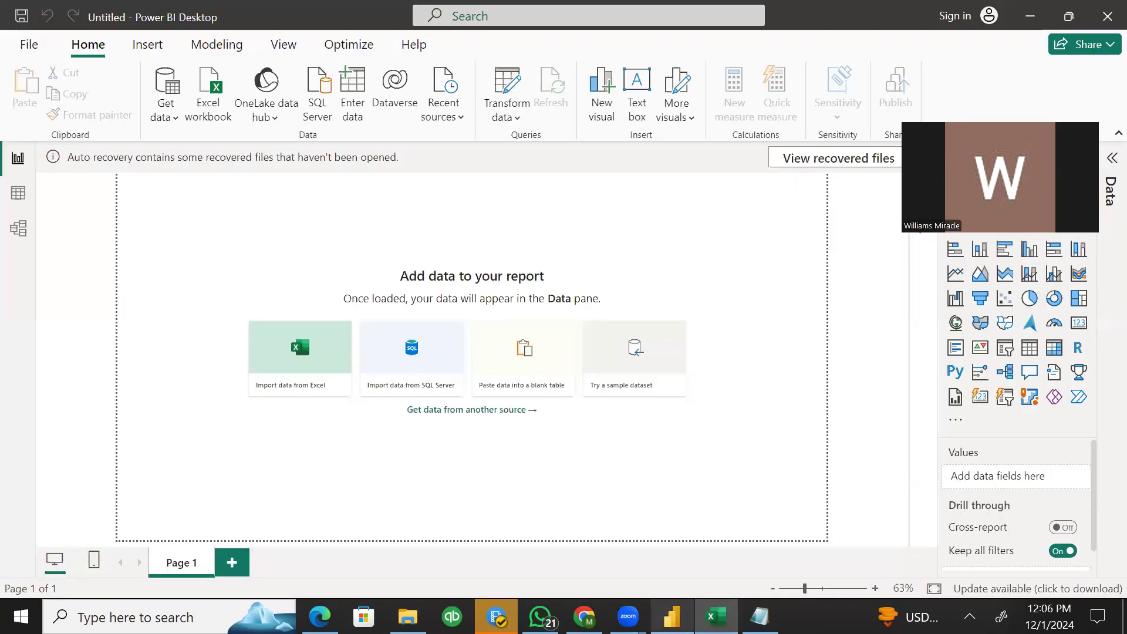
click(715, 616)
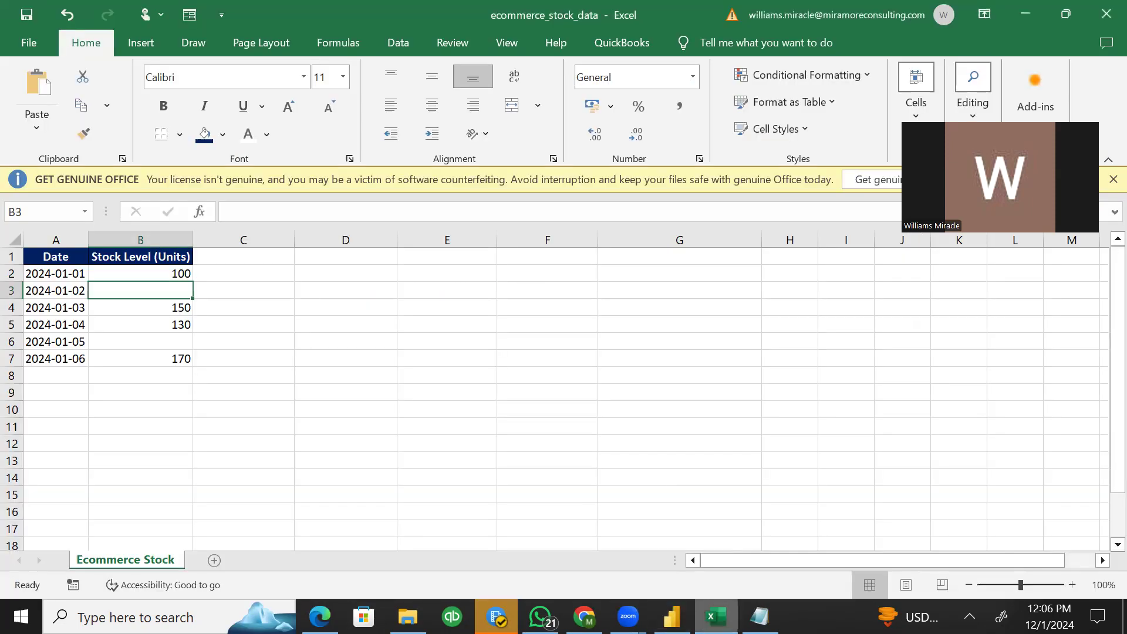
- Show the Notepad list over the Excel sheet, move its window clear of columns A and B, and go through the stock and index items
click(759, 617)
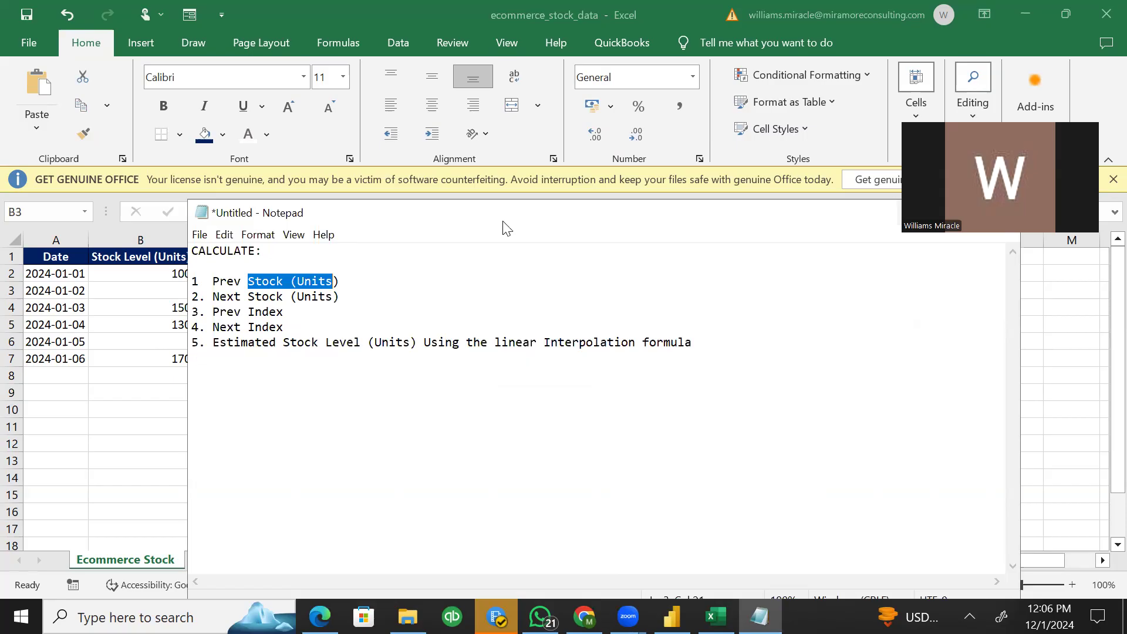
click(334, 285)
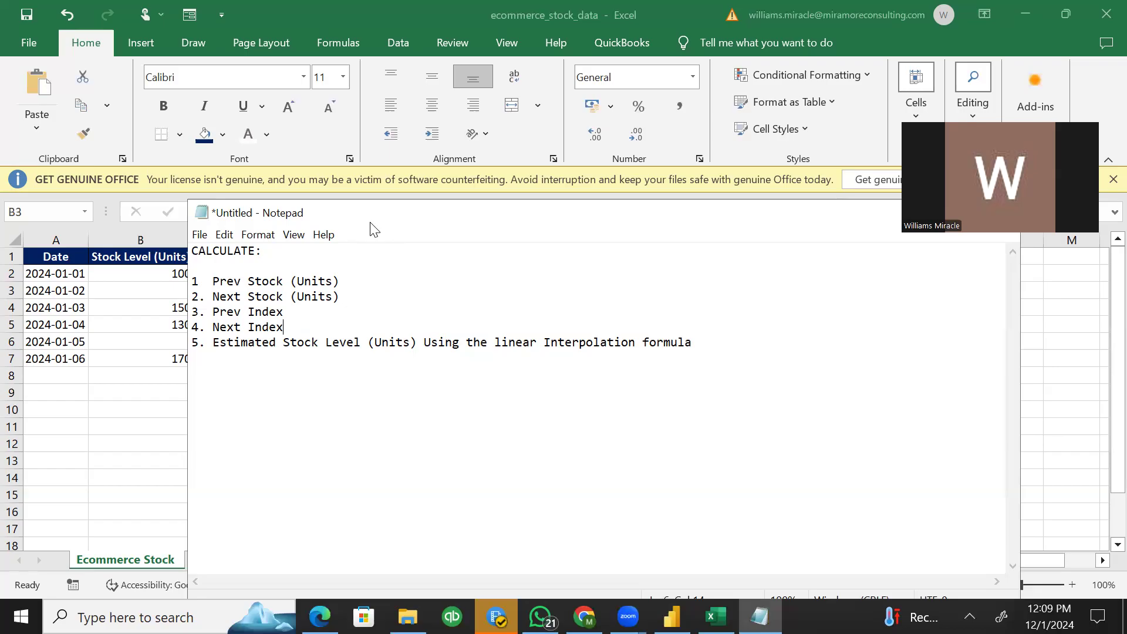
drag(371, 223, 475, 270)
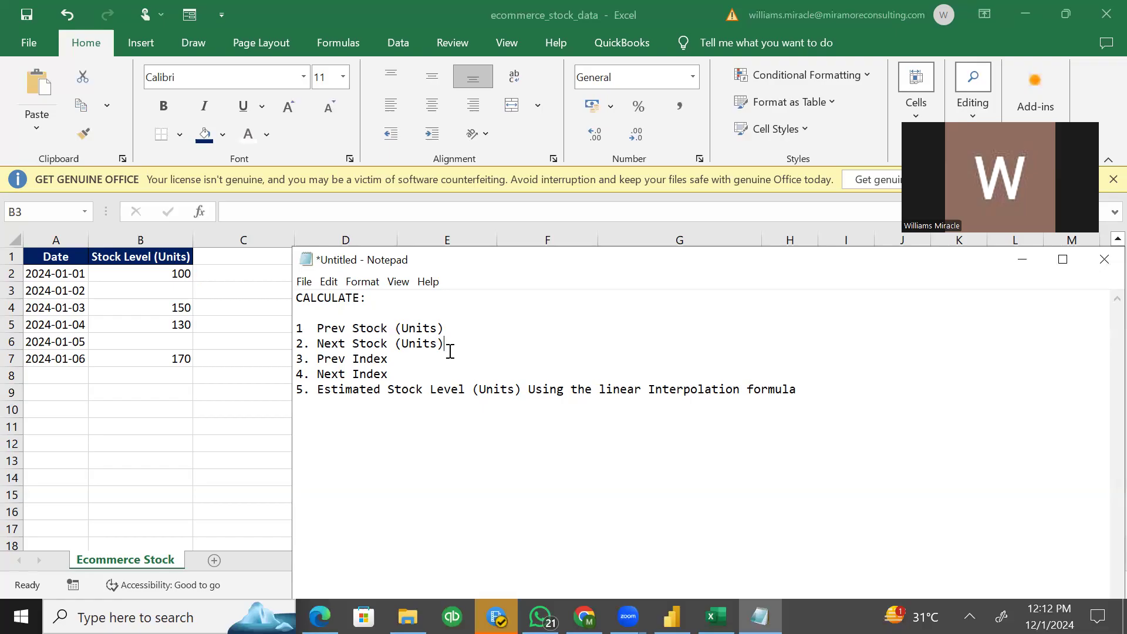
click(405, 360)
click(458, 345)
click(454, 328)
- Switch to Power BI, start importing an Excel workbook, and browse to the EXCEL ASSIGNMENT folder on the Desktop
click(672, 616)
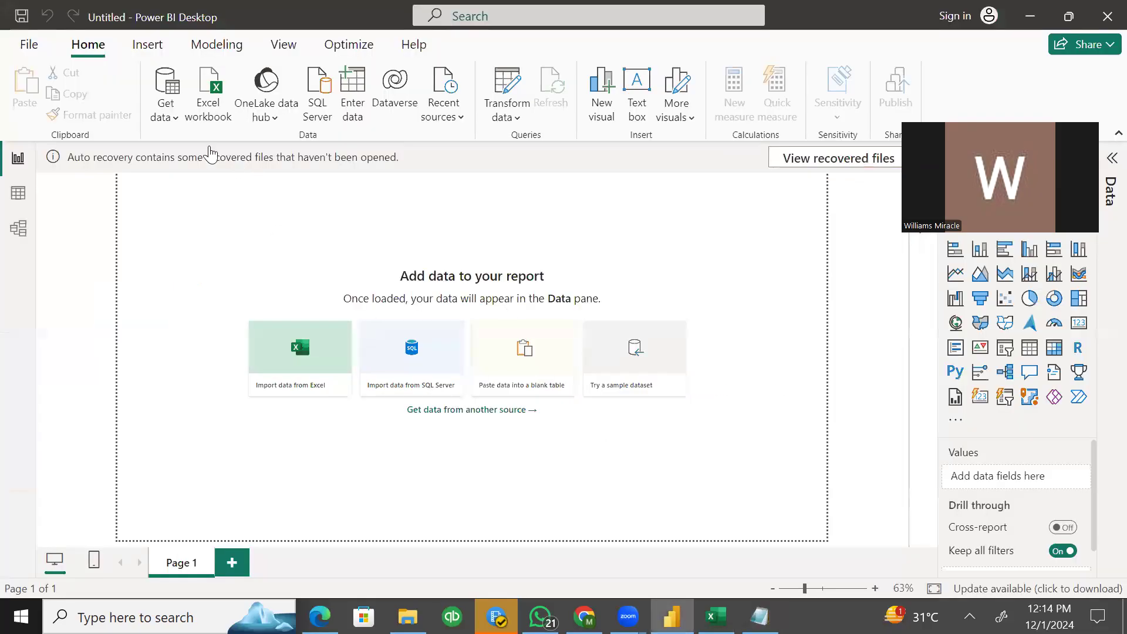
click(165, 111)
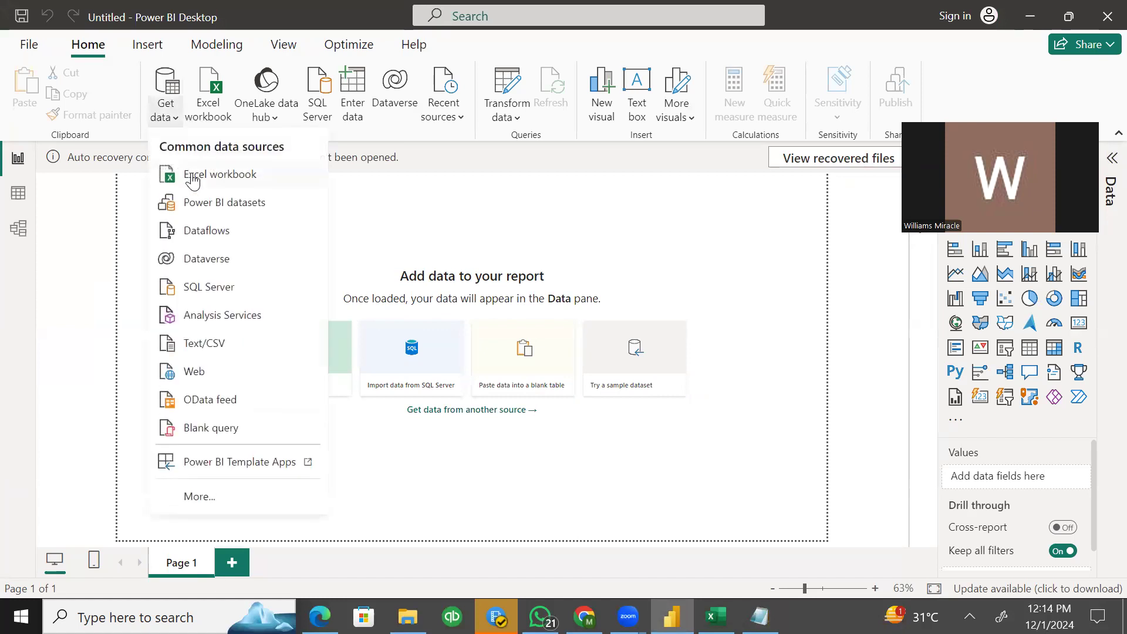
click(191, 172)
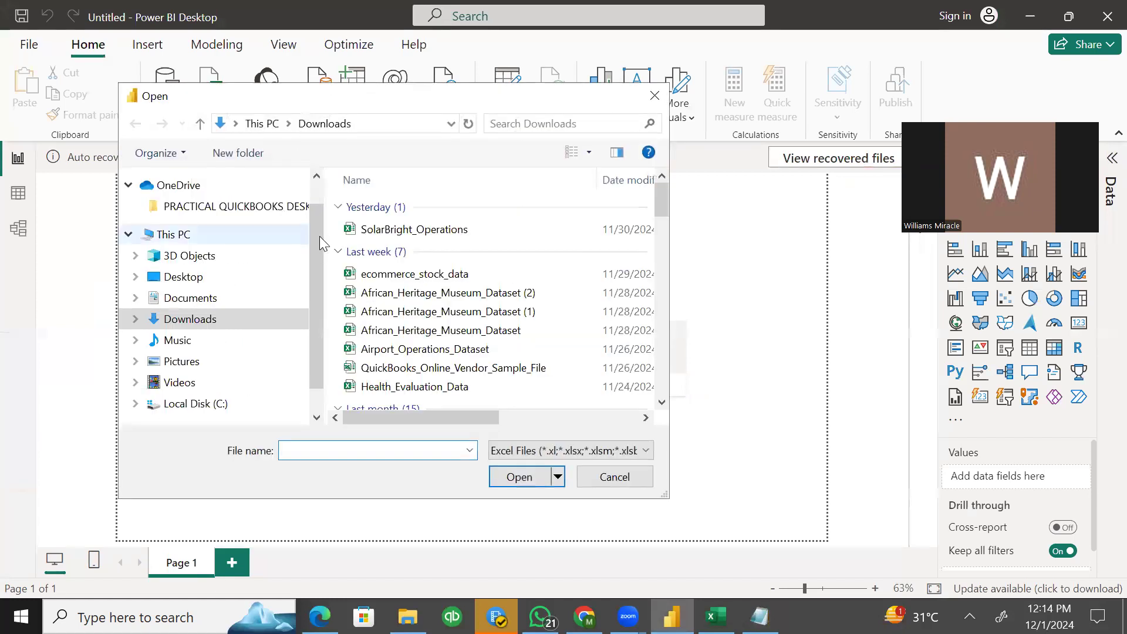
click(250, 273)
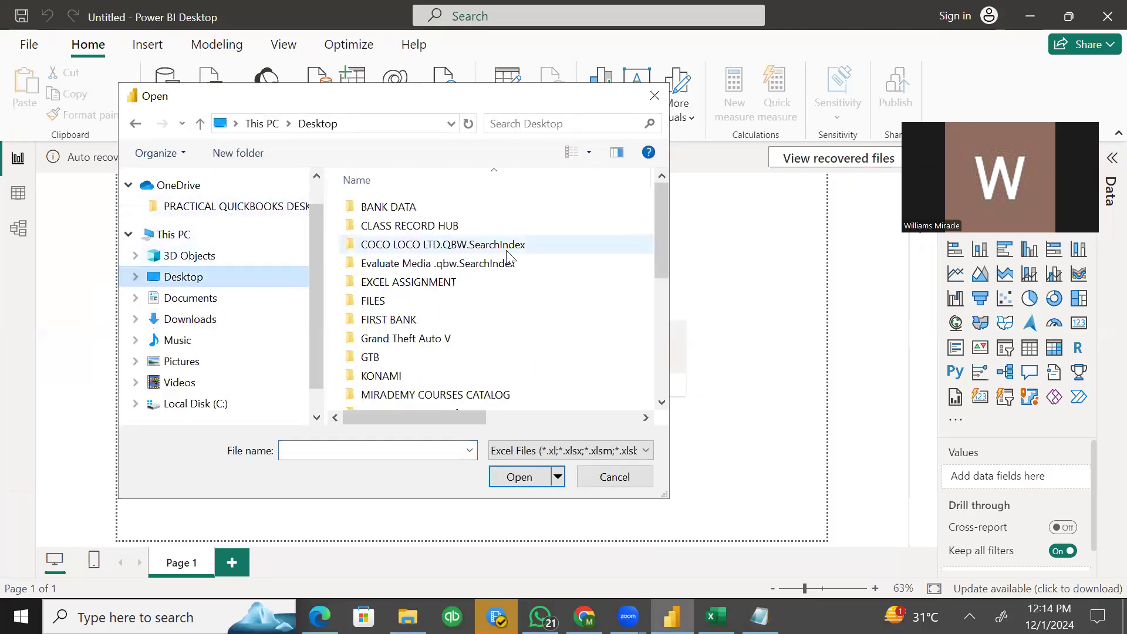
double_click(428, 282)
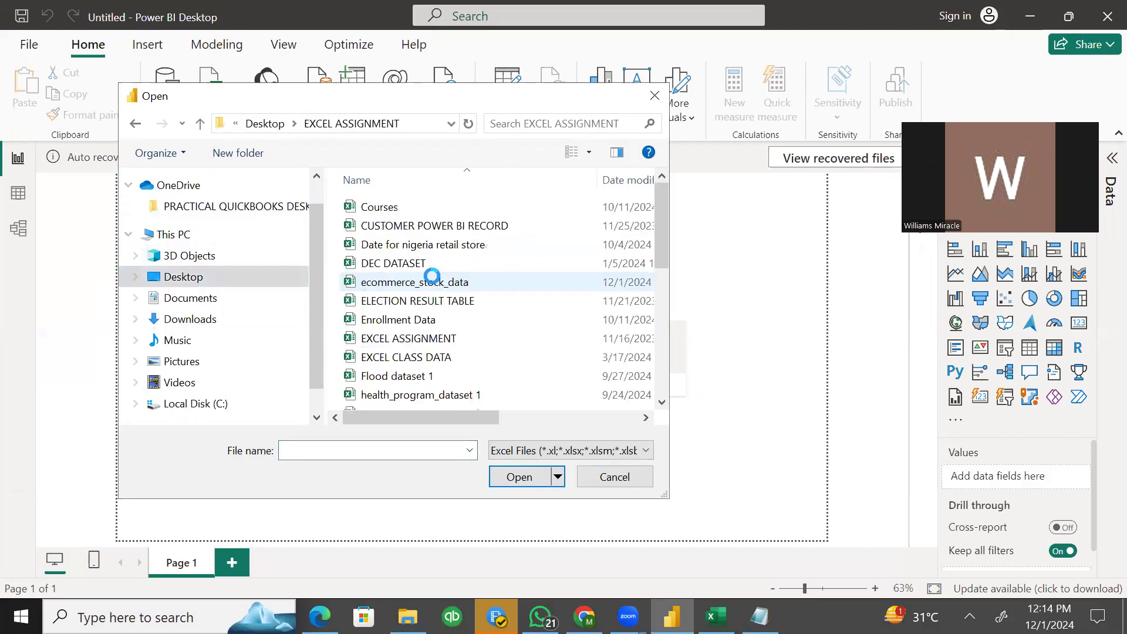
- Open the ecommerce_stock_data workbook and load its Ecommerce Stock sheet into the report
click(411, 245)
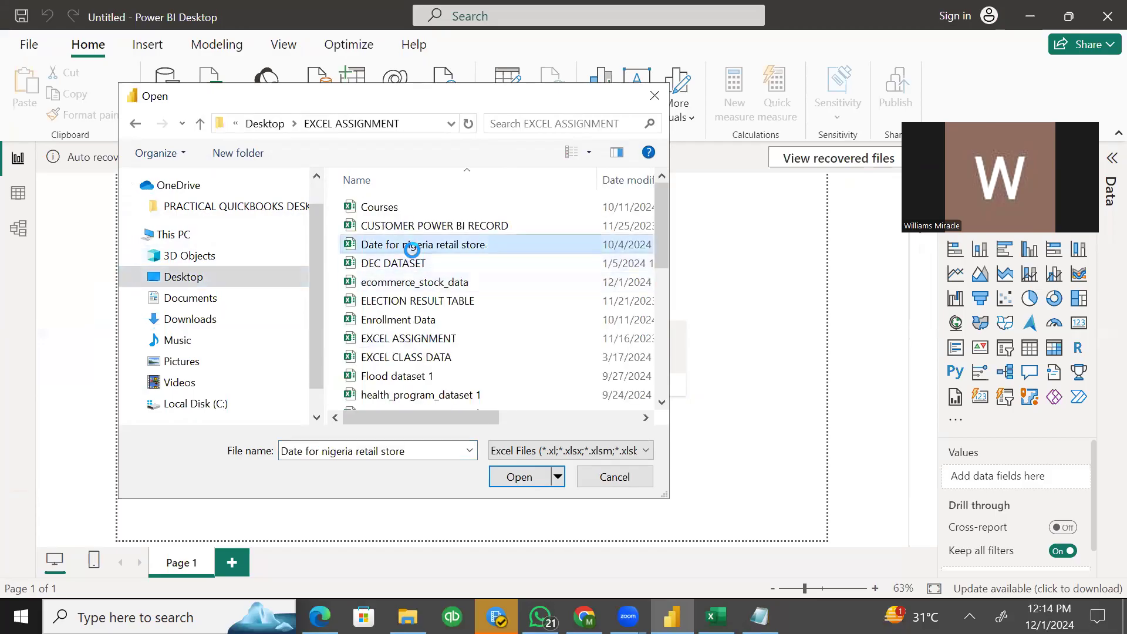
key(Down)
key(Down)
click(499, 476)
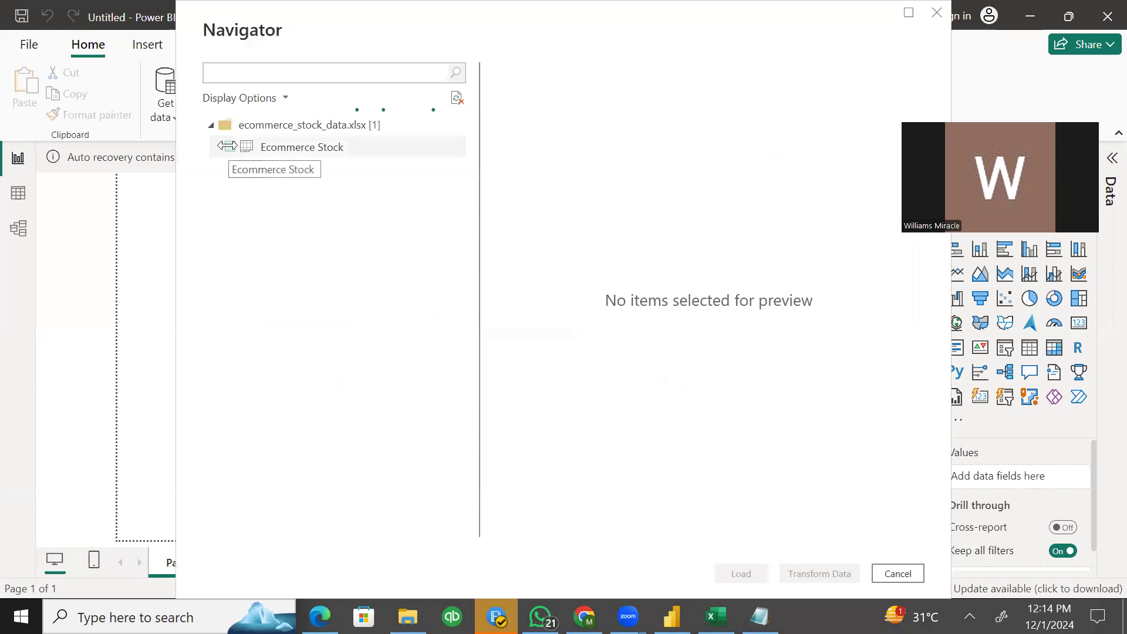
click(229, 147)
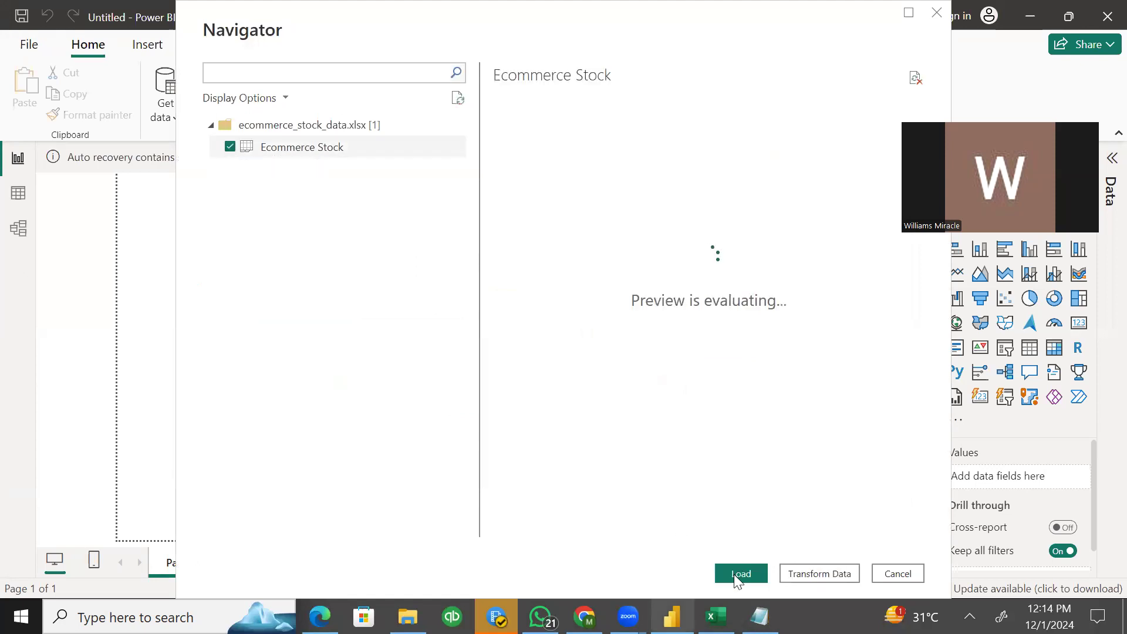
click(749, 573)
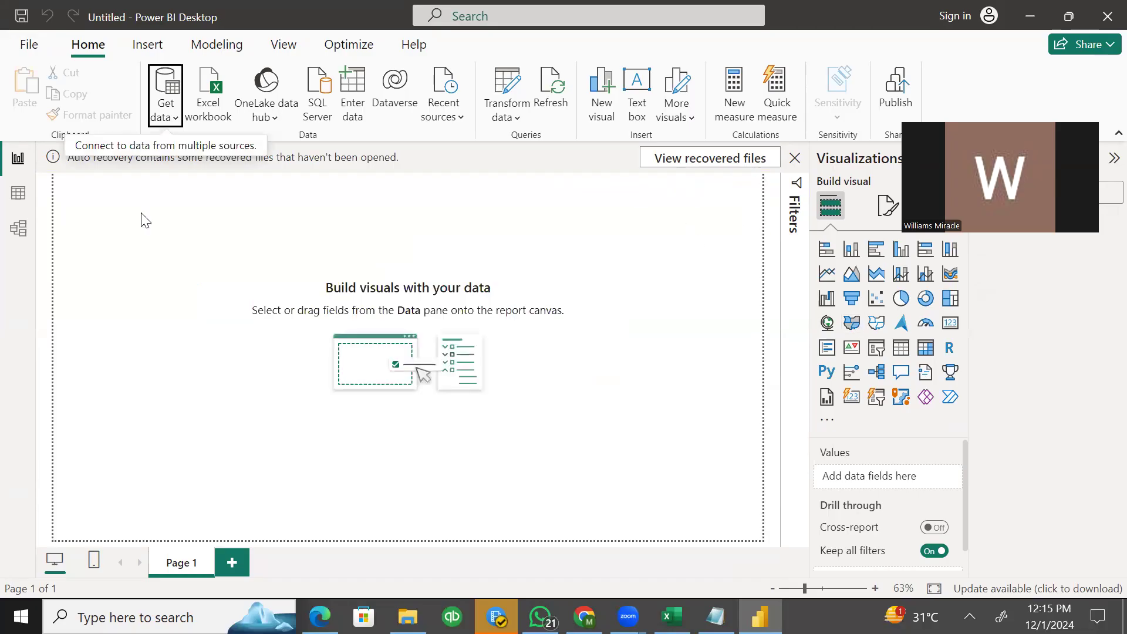
- Show the Ecommerce Stock table with its fields in Table view and open it for editing in Power Query Editor
click(18, 193)
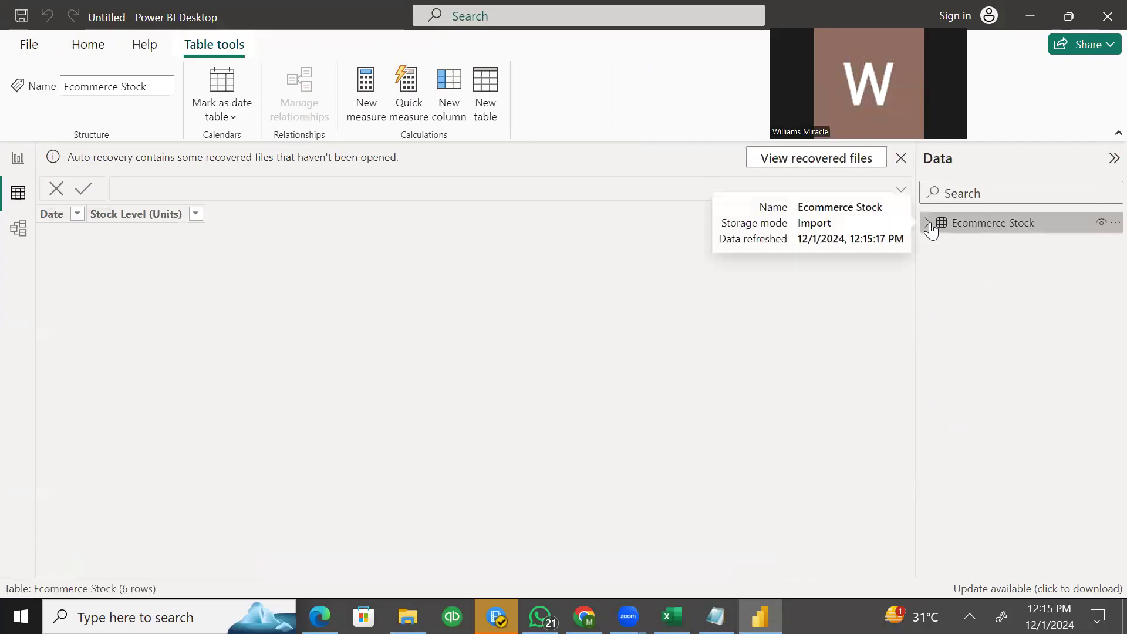
click(929, 225)
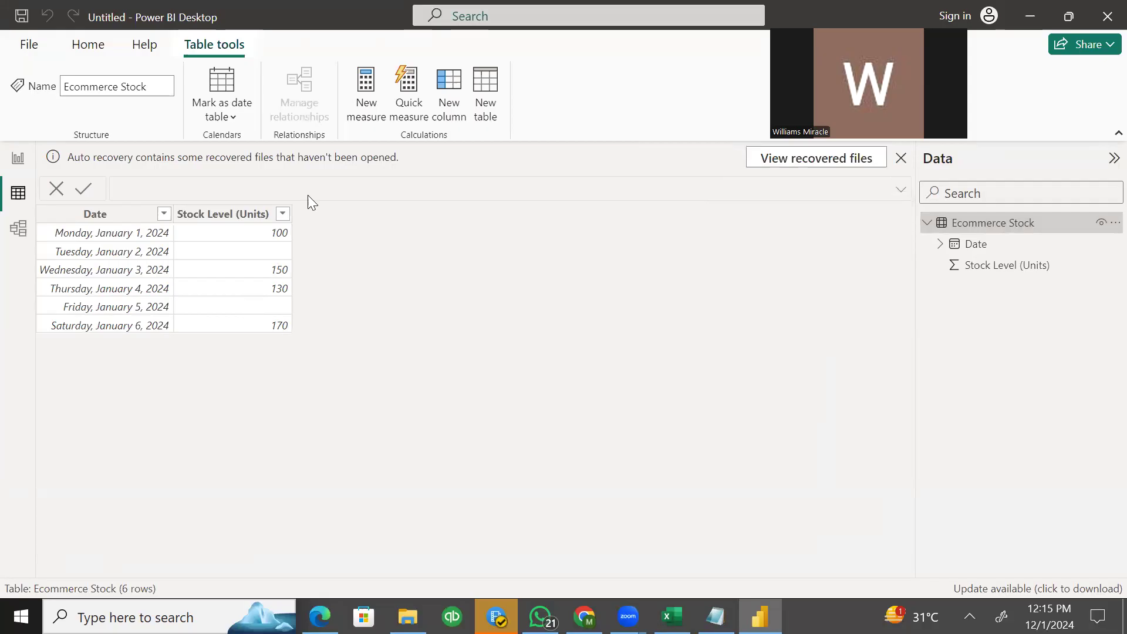
right_click(159, 247)
click(201, 468)
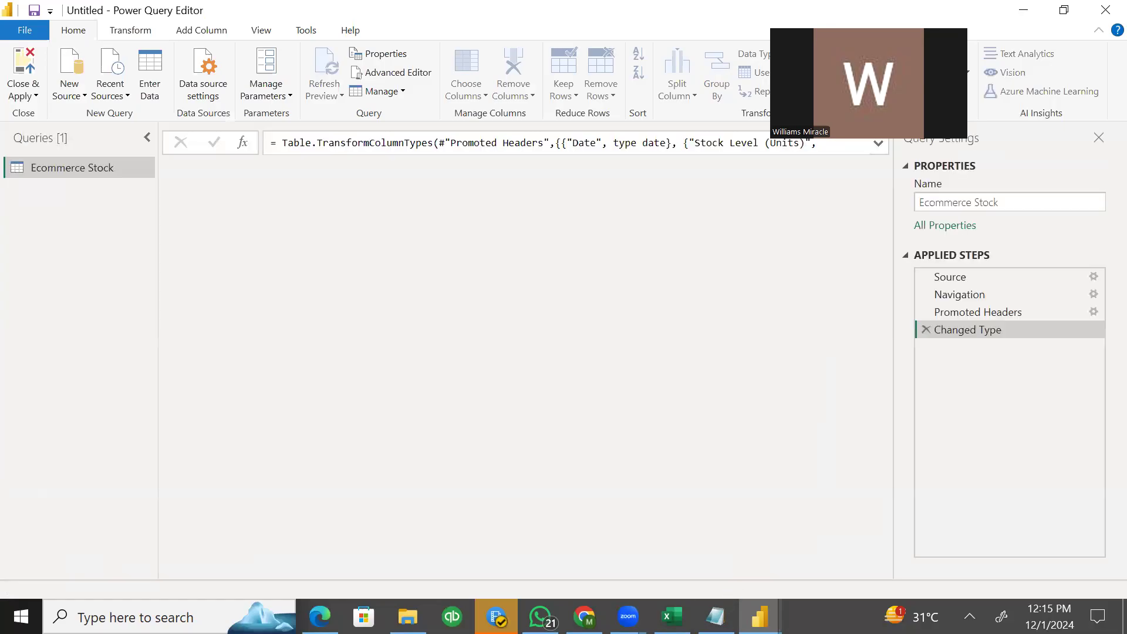
- Replace "CALCULATE" in the Notepad heading with "CREATE 4 COLUMNS FIRST BEFORE THE MAIN LINEAR INTEROLATION COLUMN"
click(715, 616)
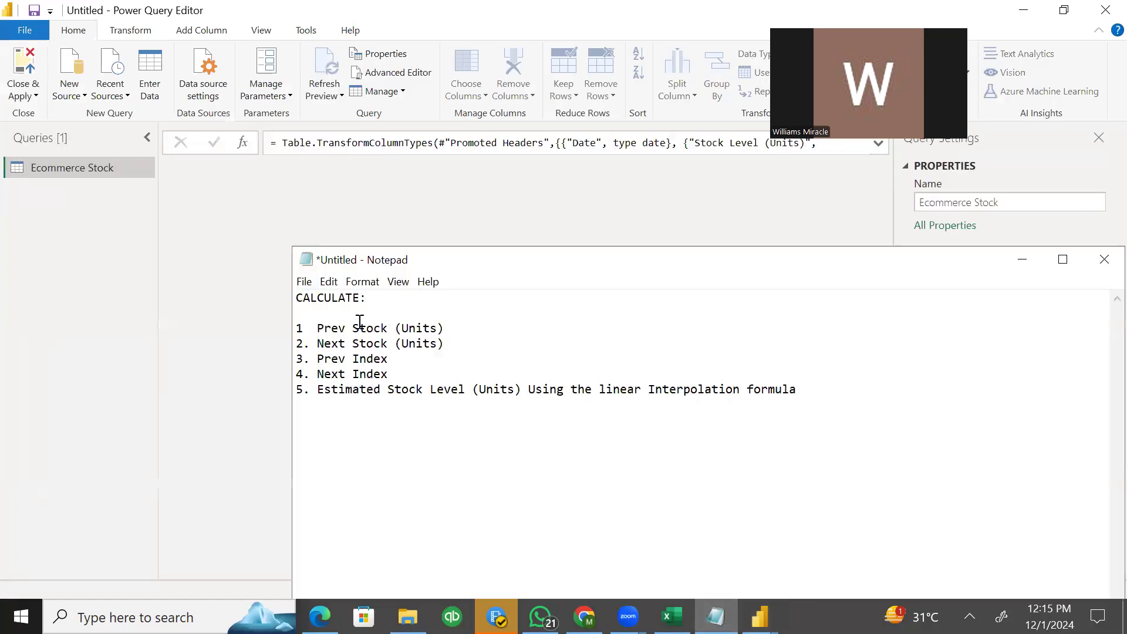
drag(319, 327, 405, 326)
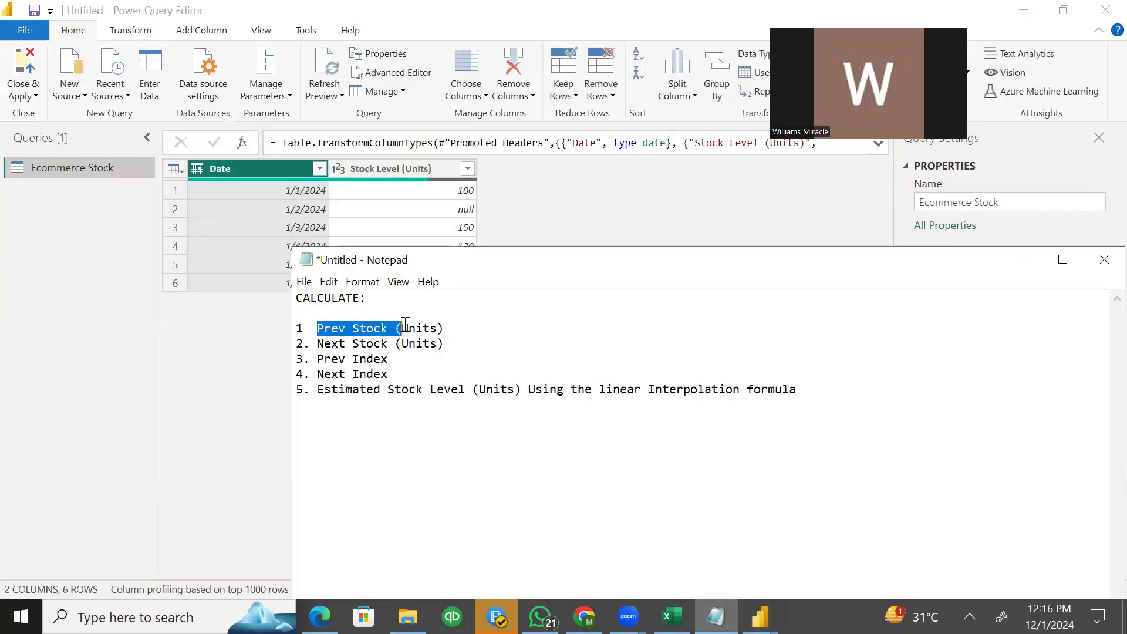
click(361, 300)
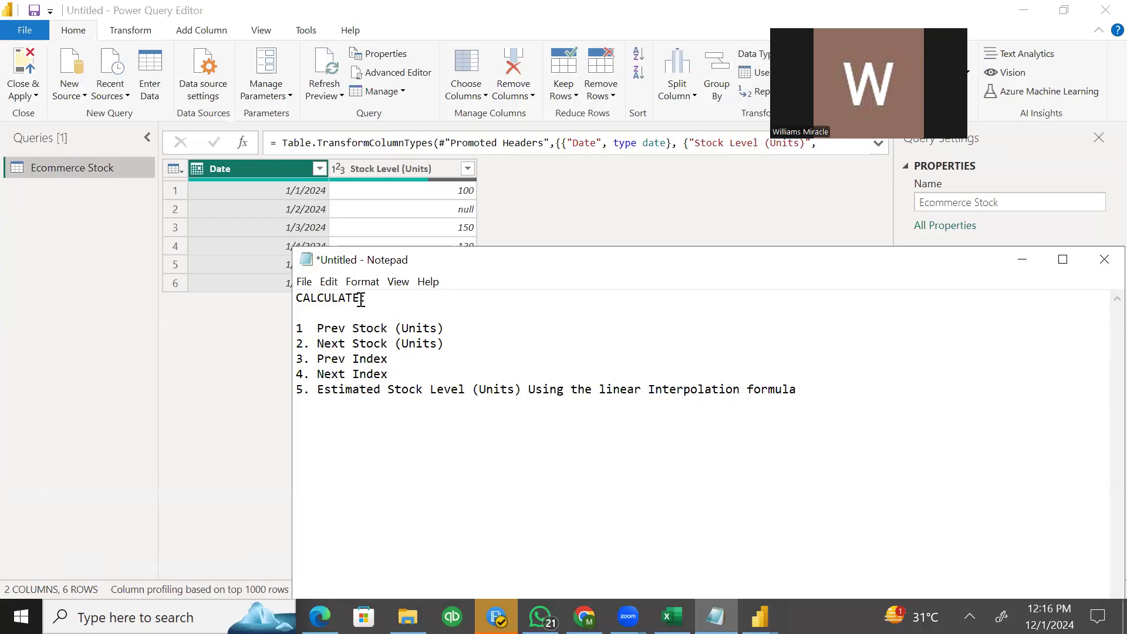
key(ctrl+BackSpace)
text(CREATE )
text(4 COL)
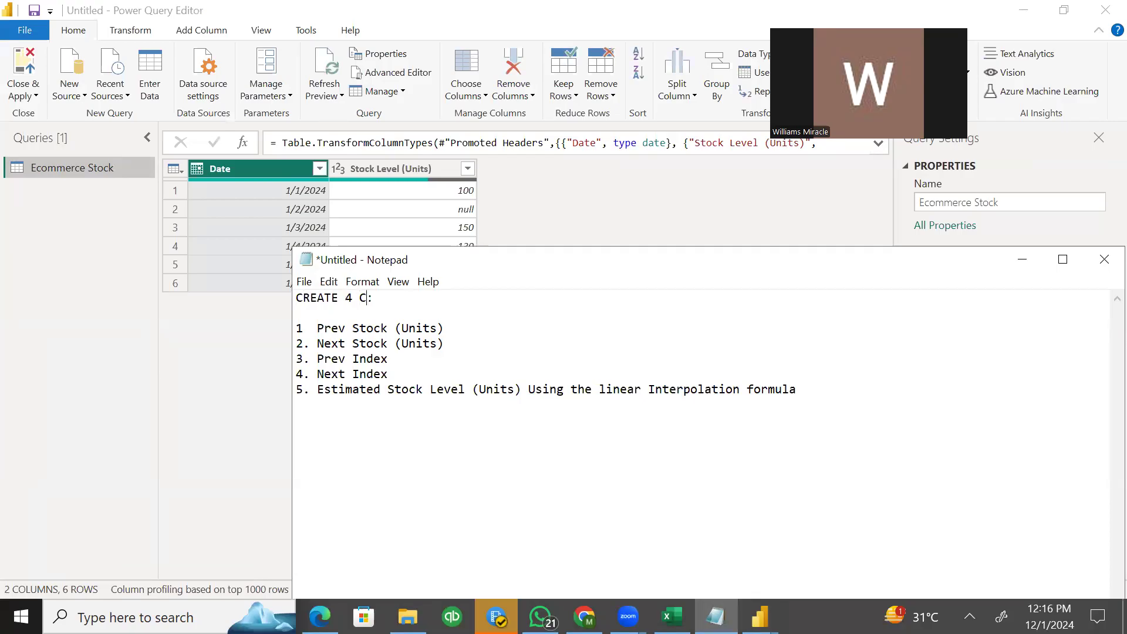
text(UMNS FIRST )
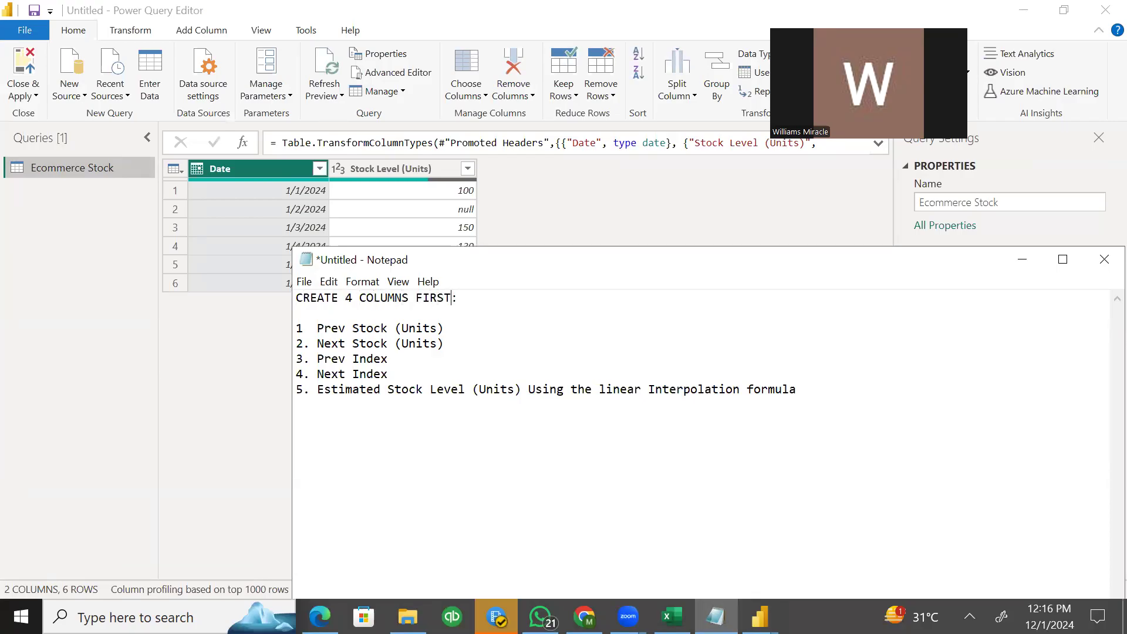
text(BEFORE THE MAIN LINEAR INTEROLATION COLUMN)
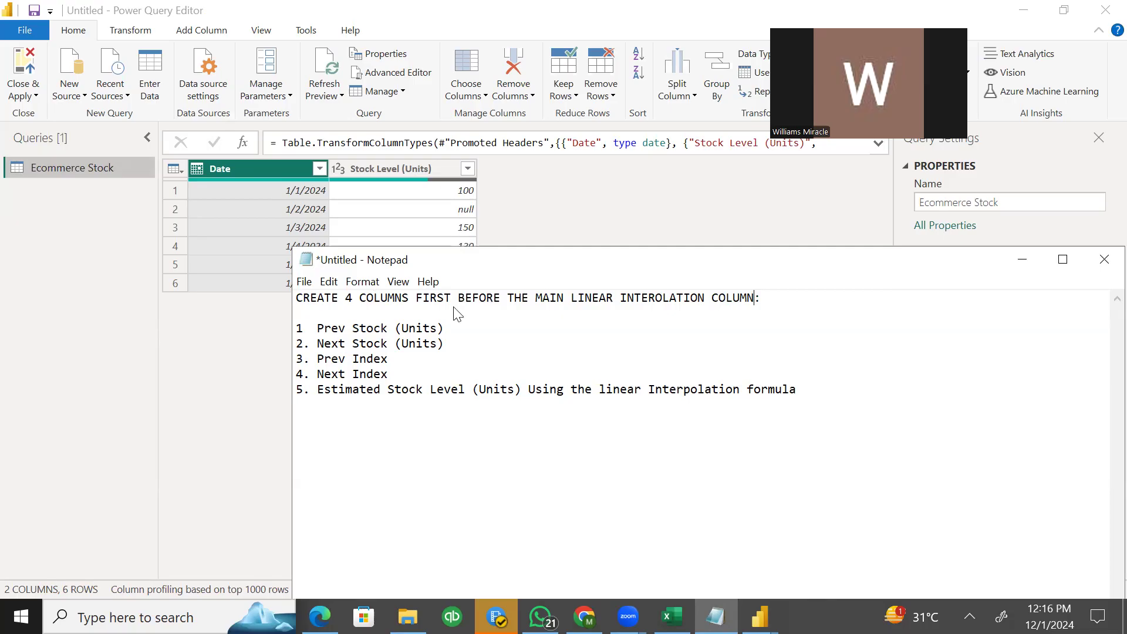
- Insert "INDEX COLUMN FIRST BEFORE ANOTHER" before "4 COLUMNS" in the Notepad heading
drag(479, 260, 433, 322)
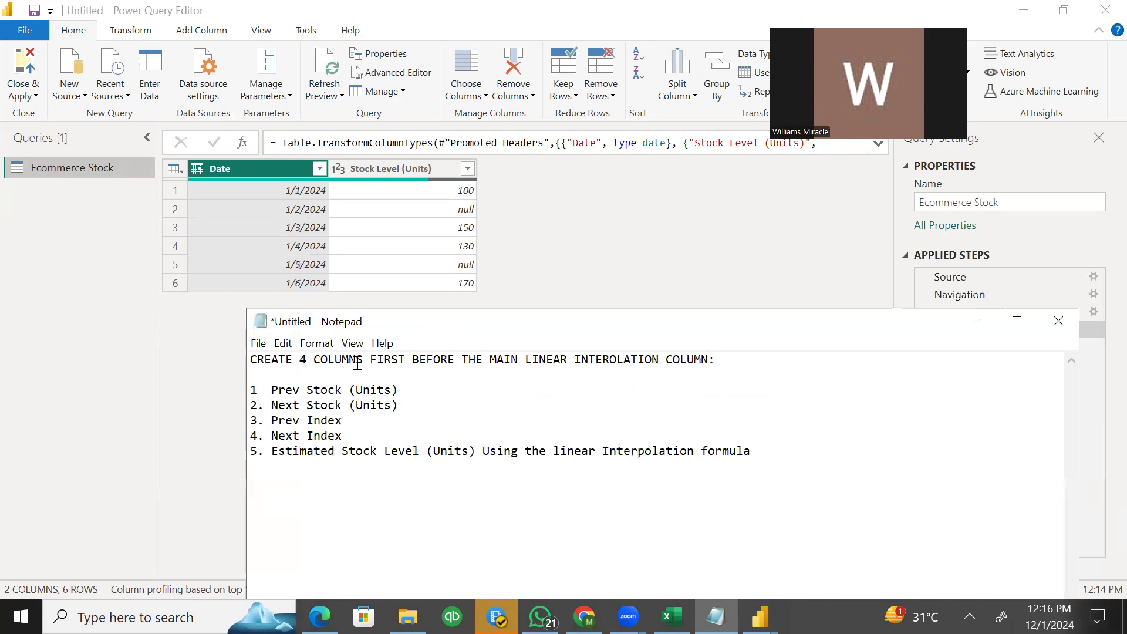
click(302, 360)
text(INDEX )
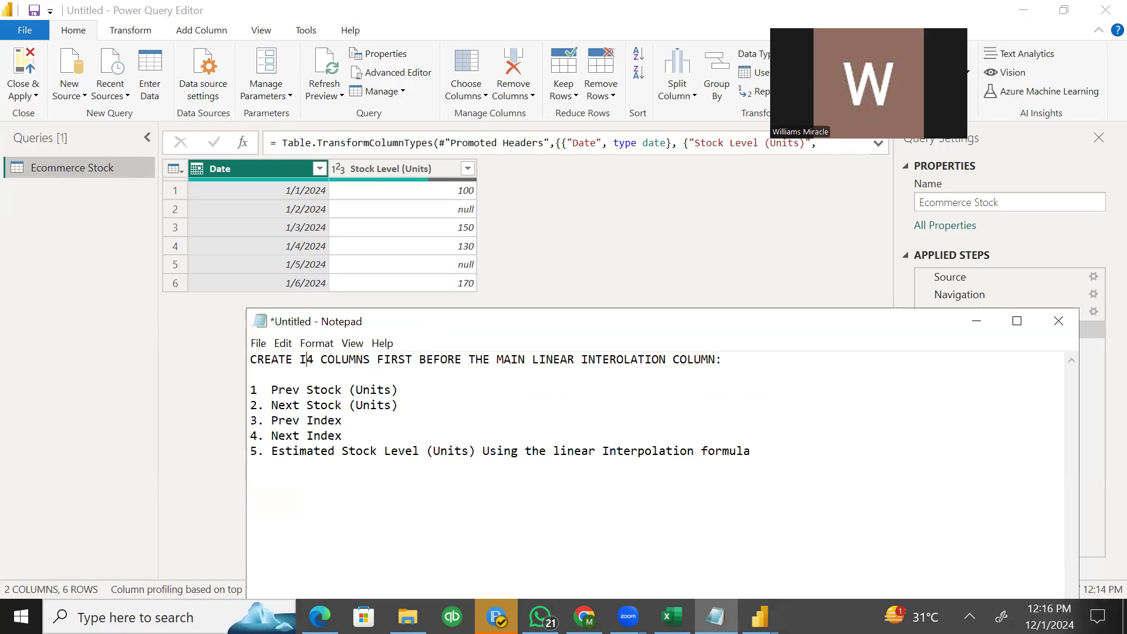
text(COLUMN FIR)
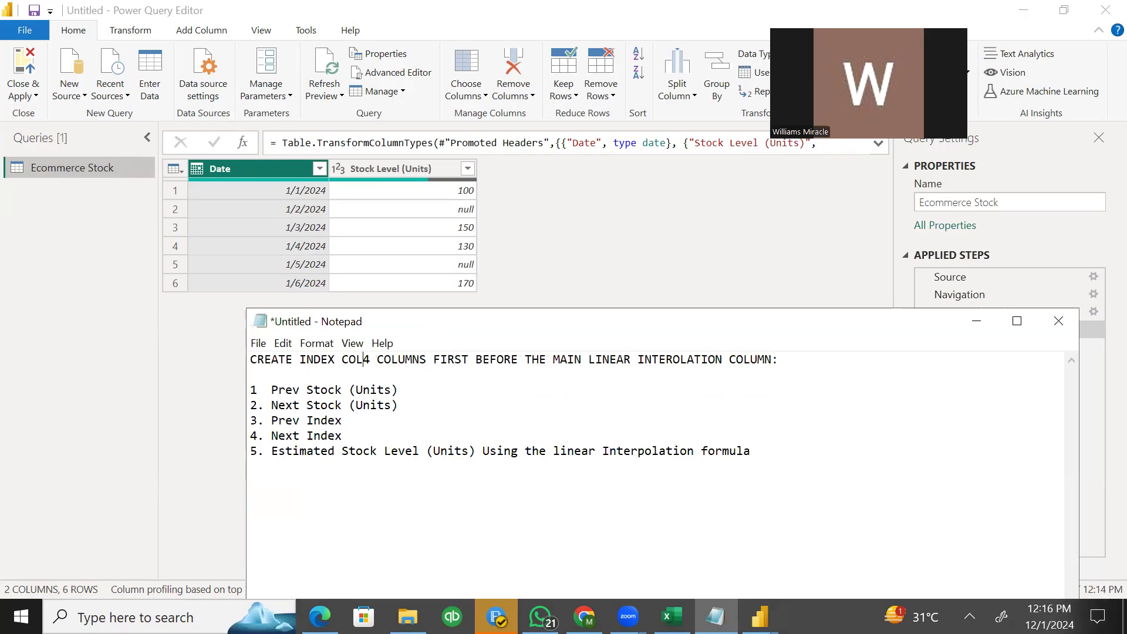
text(ST BEFORE AN)
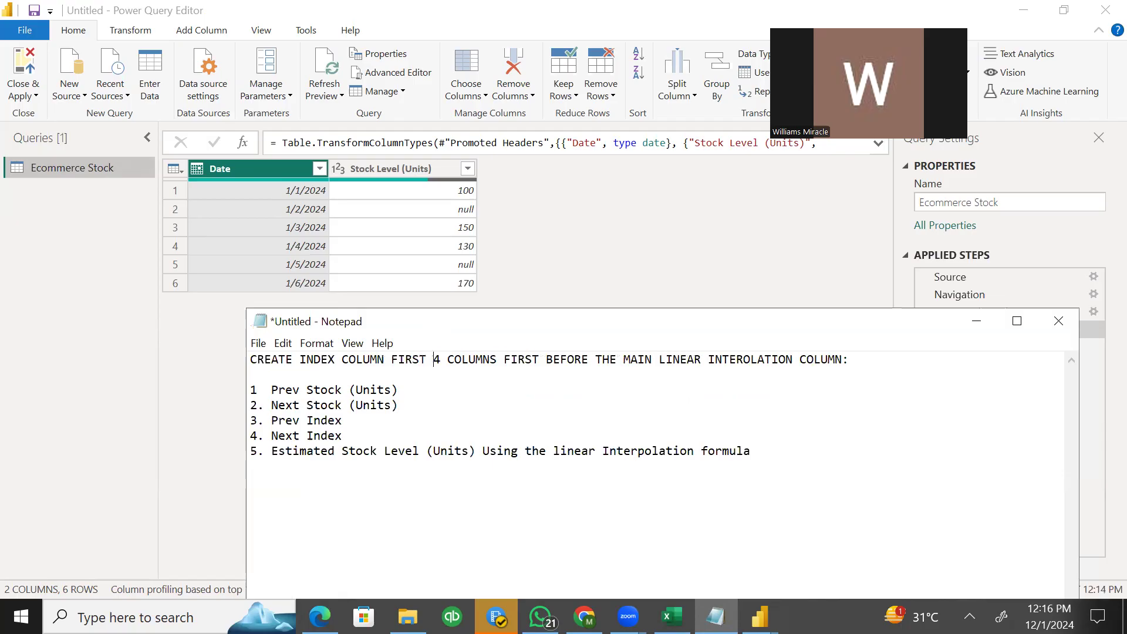
text(OTHER)
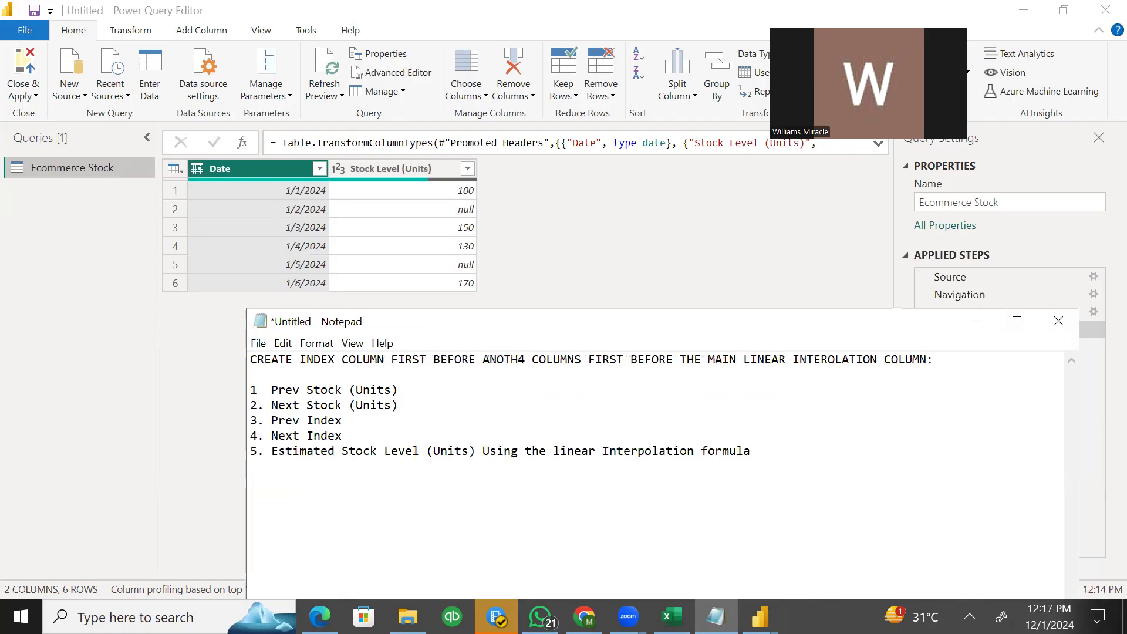
- Remove the second "FIRST" after "4 COLUMNS" from the heading
key(Right)
key(Right)
key(Right)
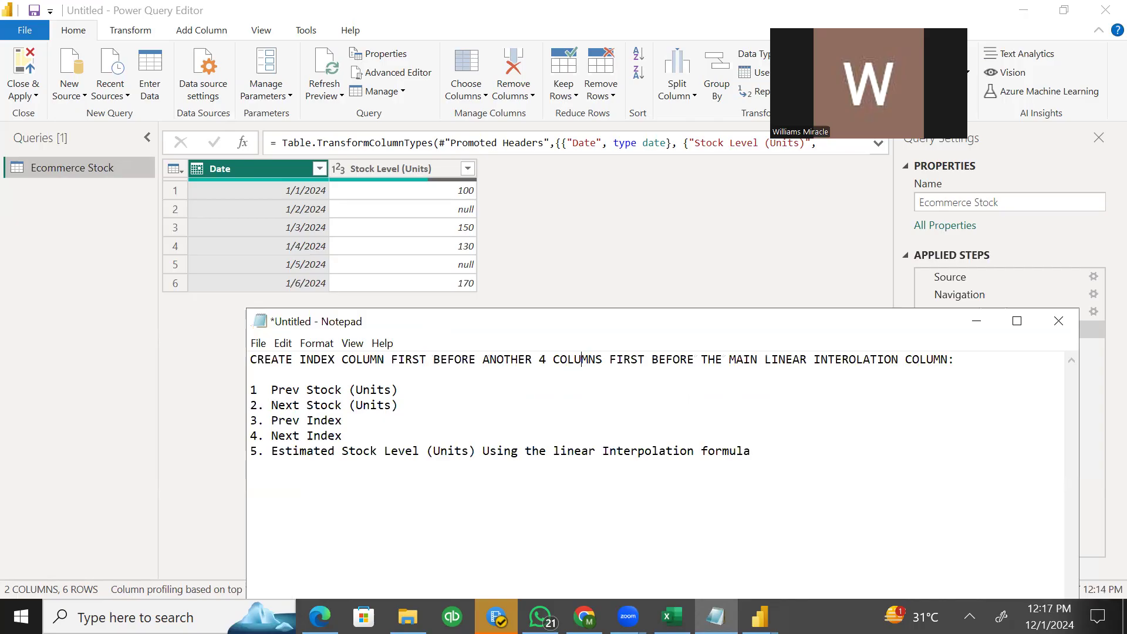
key(shift+Right)
key(shift+Right)
key(shift+Right)
key(shift+Right)
key(shift+Right)
key(shift+Right)
key(shift+Right)
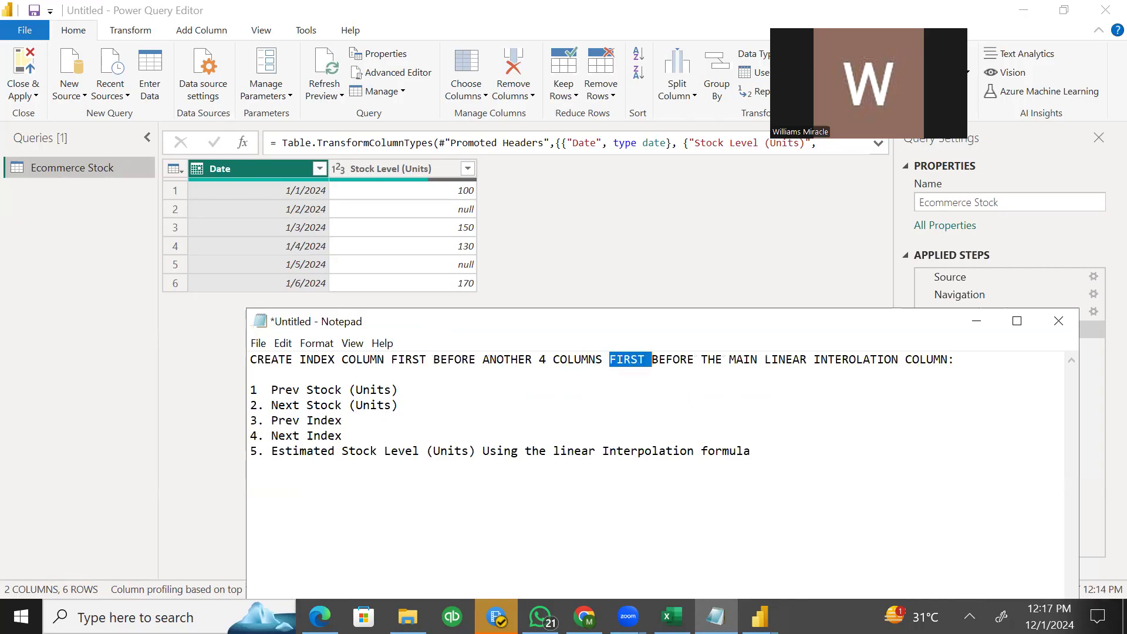
key(shift+Left)
key(BackSpace)
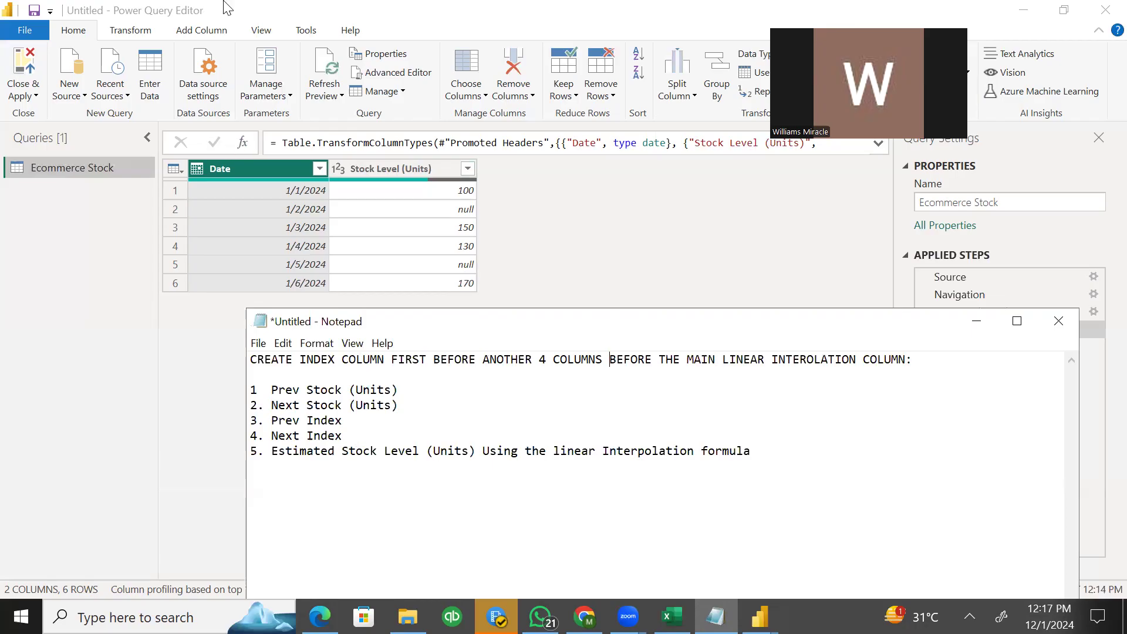
- Switch to Power Query Editor, add an index column starting at 0 to the Ecommerce Stock query, and select the first row
click(208, 34)
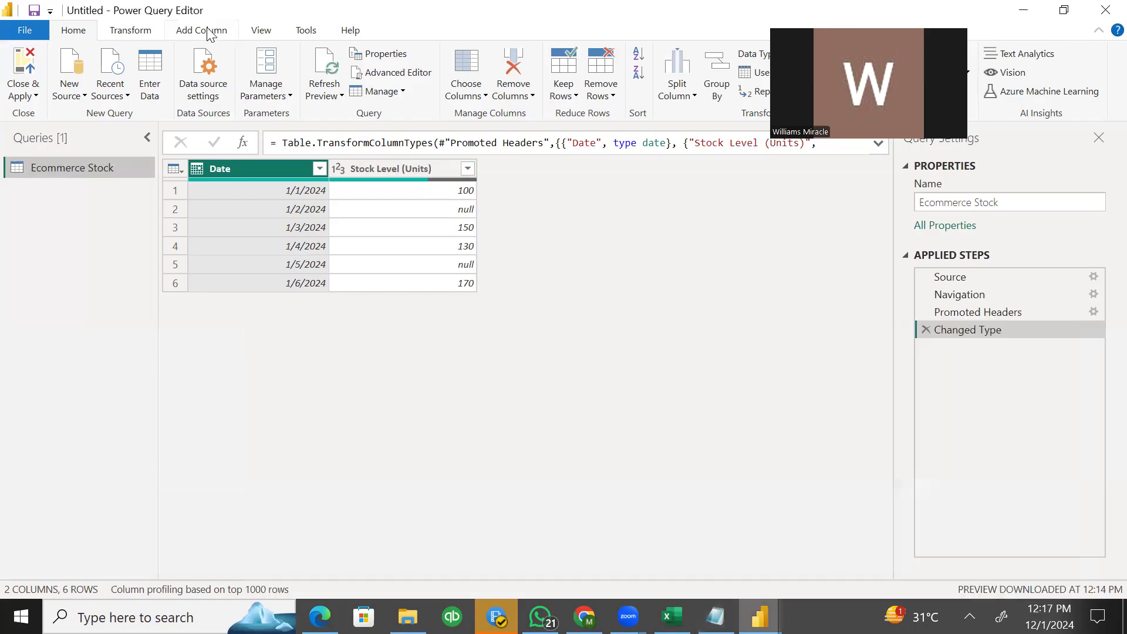
click(209, 34)
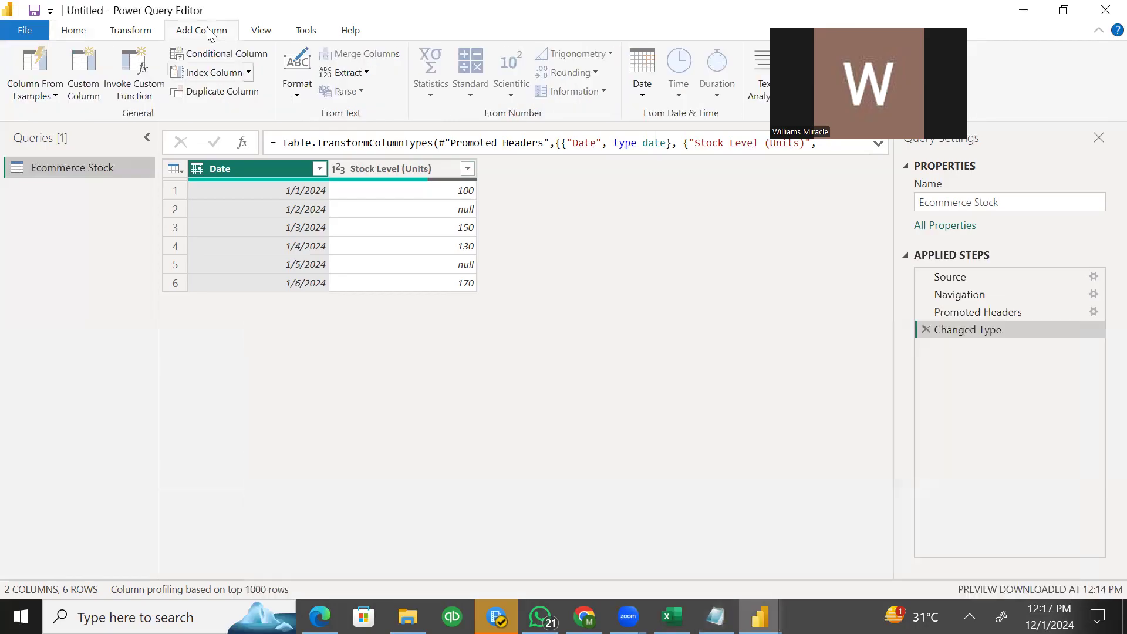
key(Return)
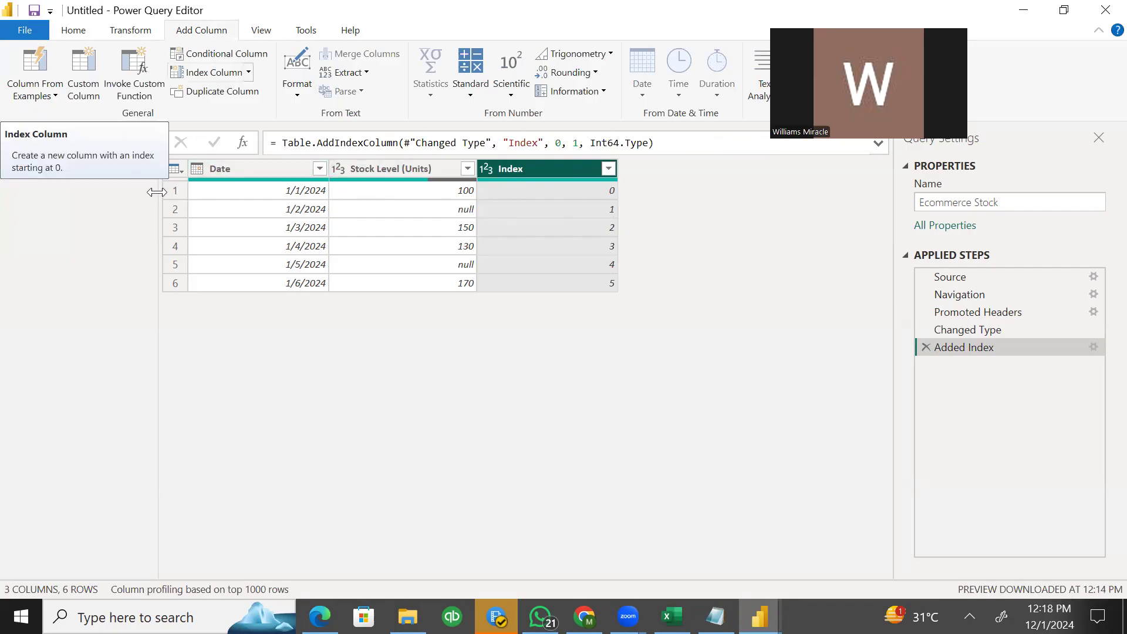
click(182, 192)
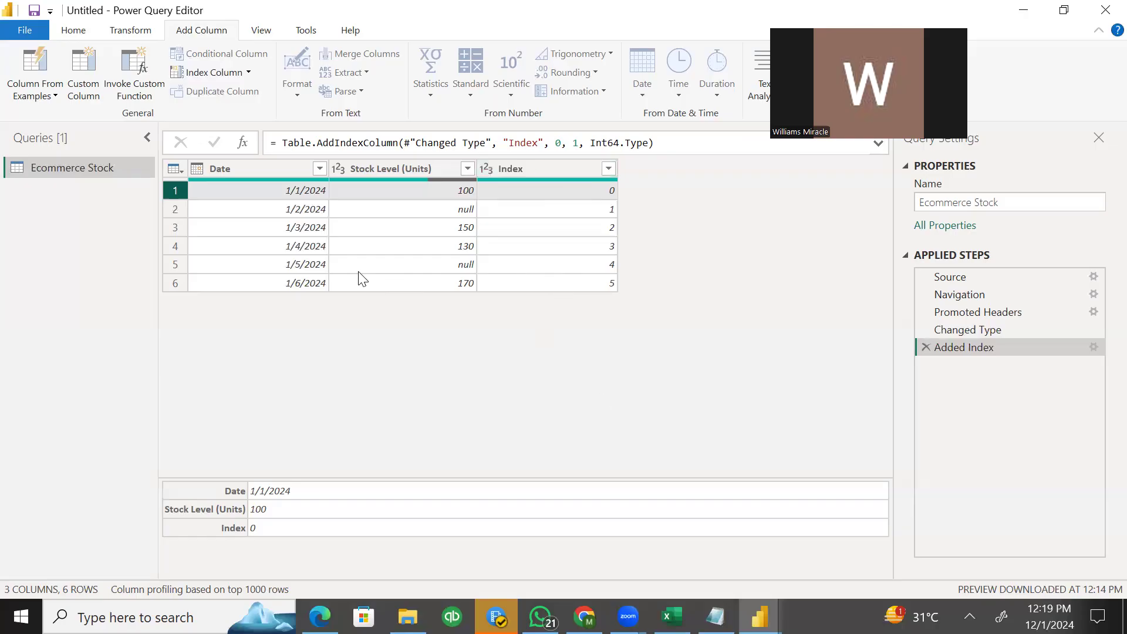
- Check the planned column list in Notepad and start a custom column named "Previous Stock" in Power Query Editor
click(715, 617)
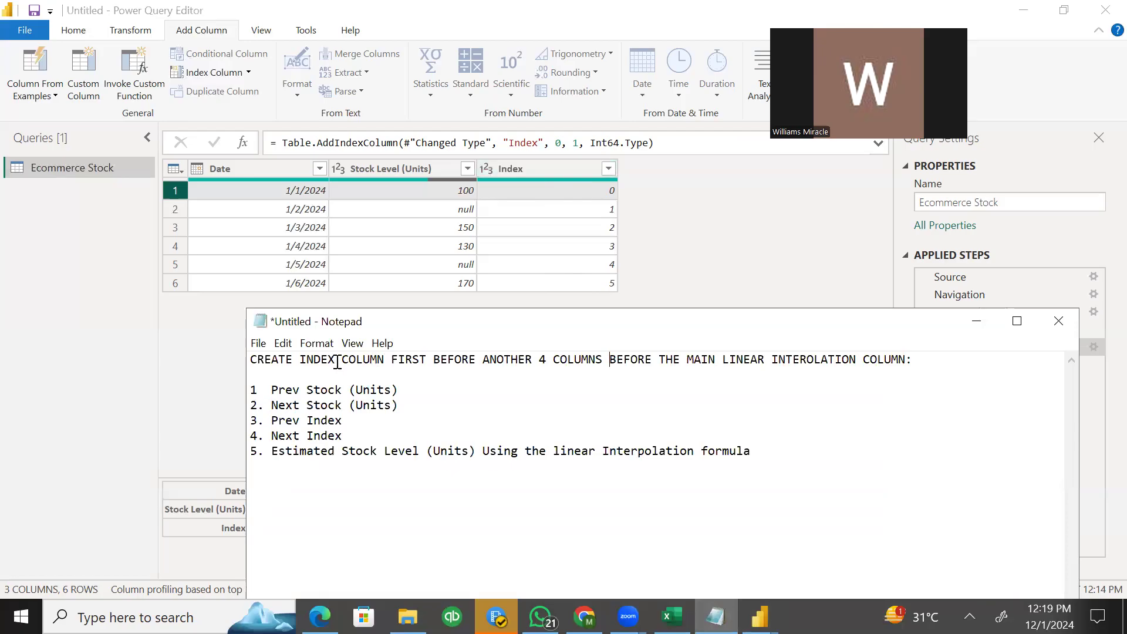
drag(540, 360, 558, 365)
click(402, 389)
click(702, 226)
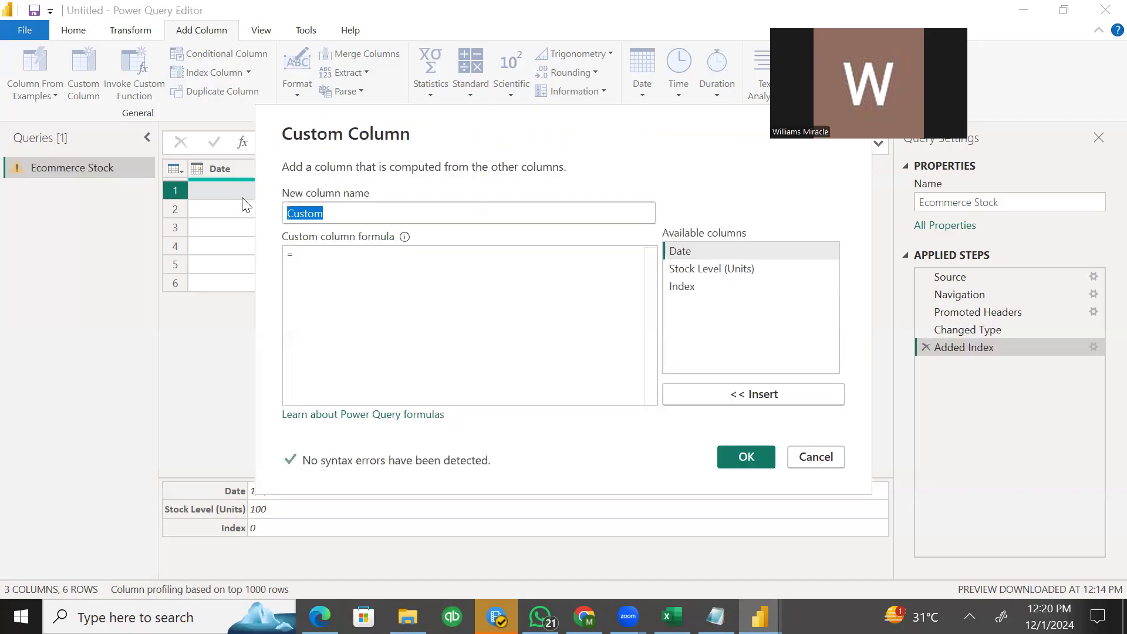
text(revious)
key(BackSpace)
key(BackSpace)
key(BackSpace)
key(BackSpace)
key(BackSpace)
key(BackSpace)
key(BackSpace)
text(revious)
key(Home)
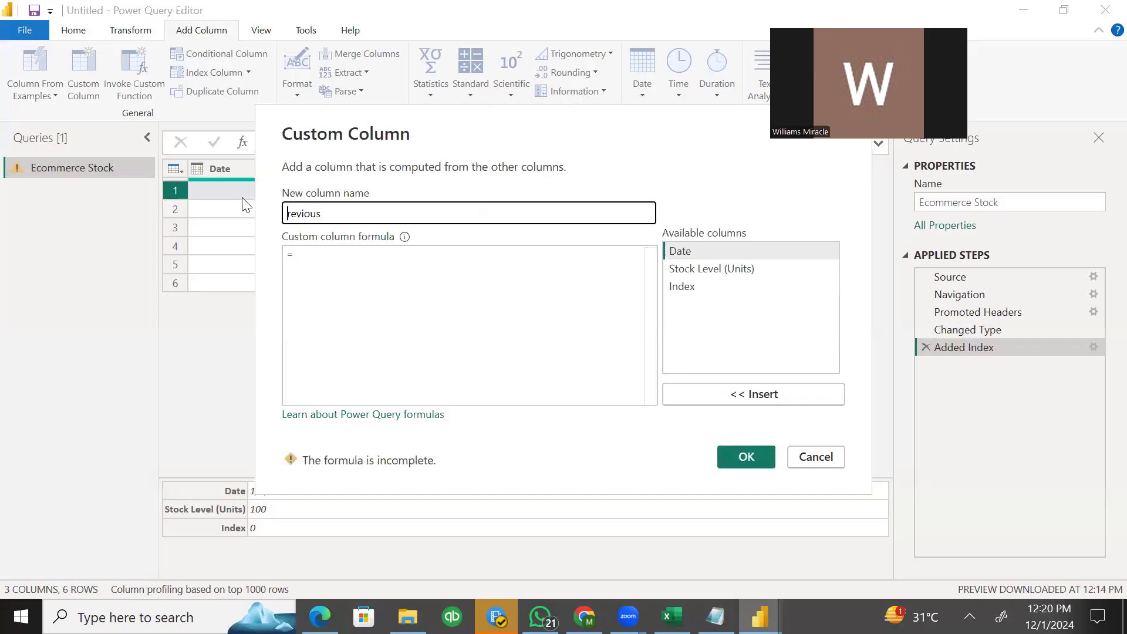
text(Previous Stock)
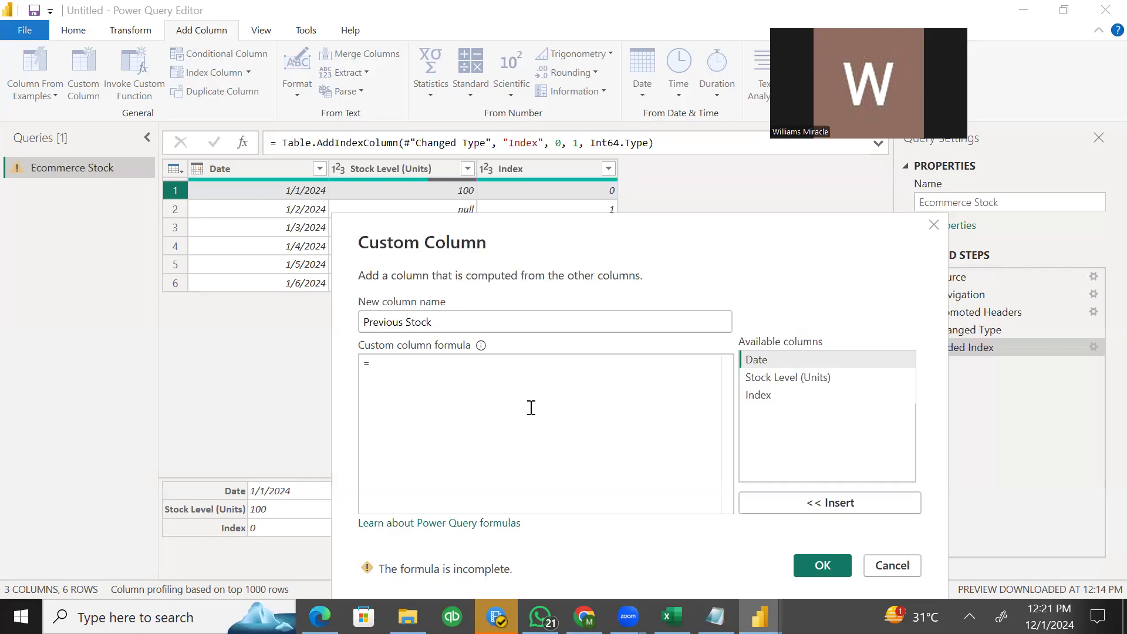
- Begin the Previous Stock formula with the condition if [#"Stock Level (Units)"] <> null, keeping the table rows in view
text(if)
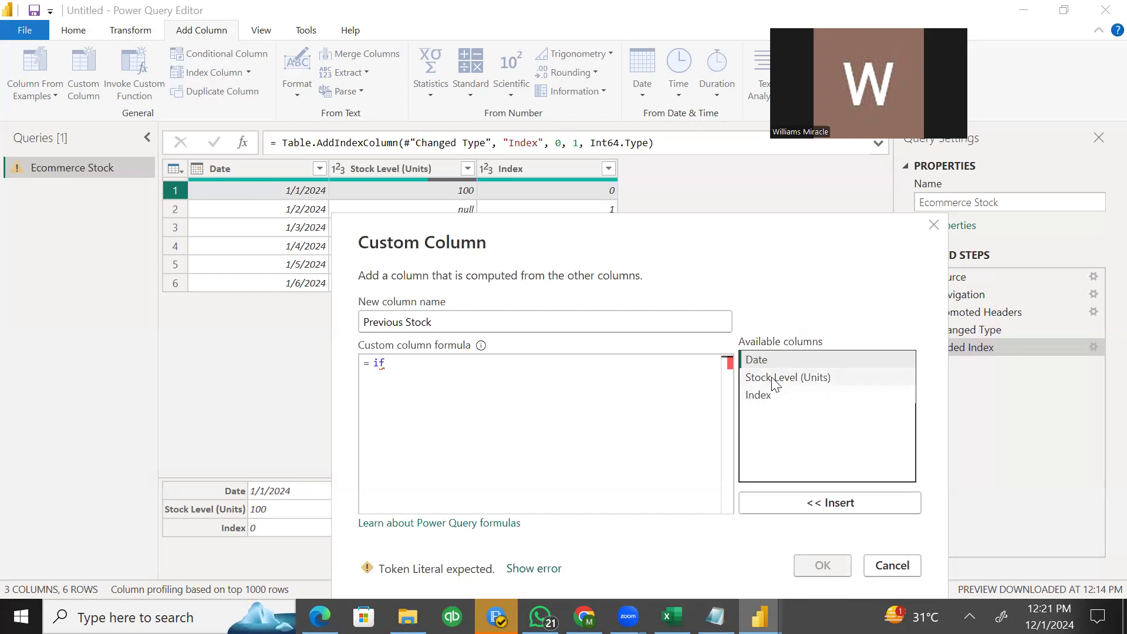
double_click(825, 376)
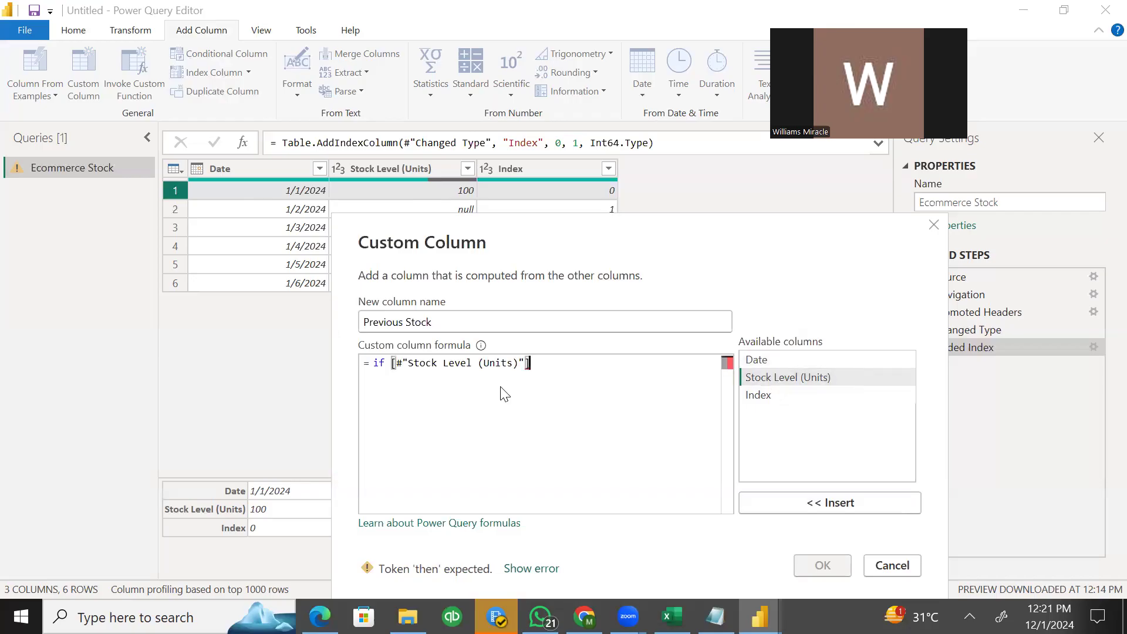
text(<> )
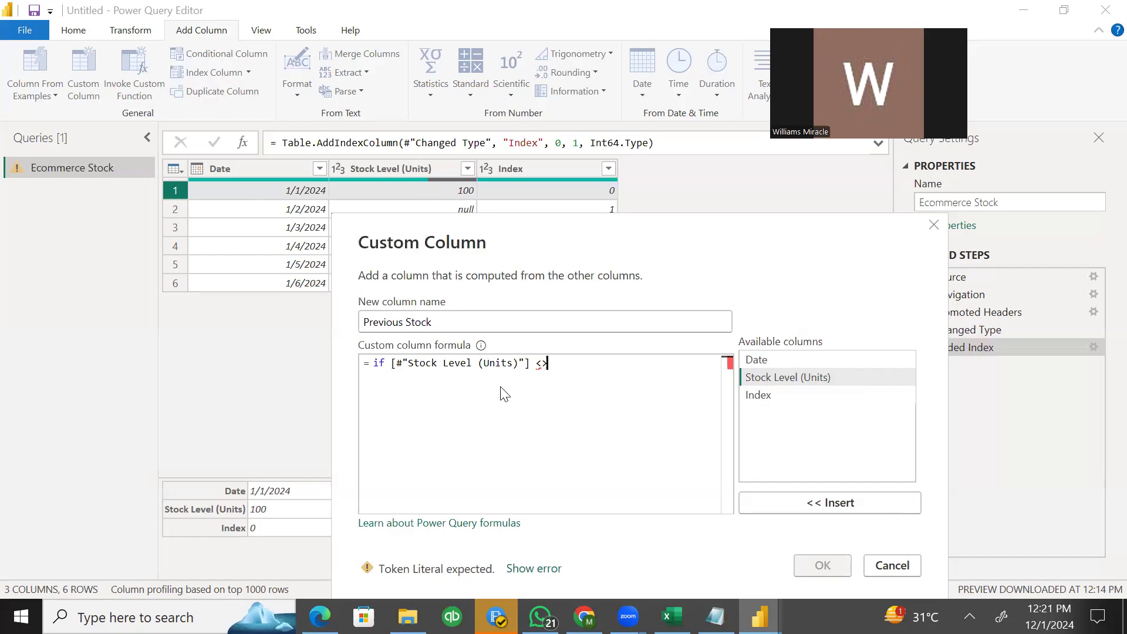
text(null)
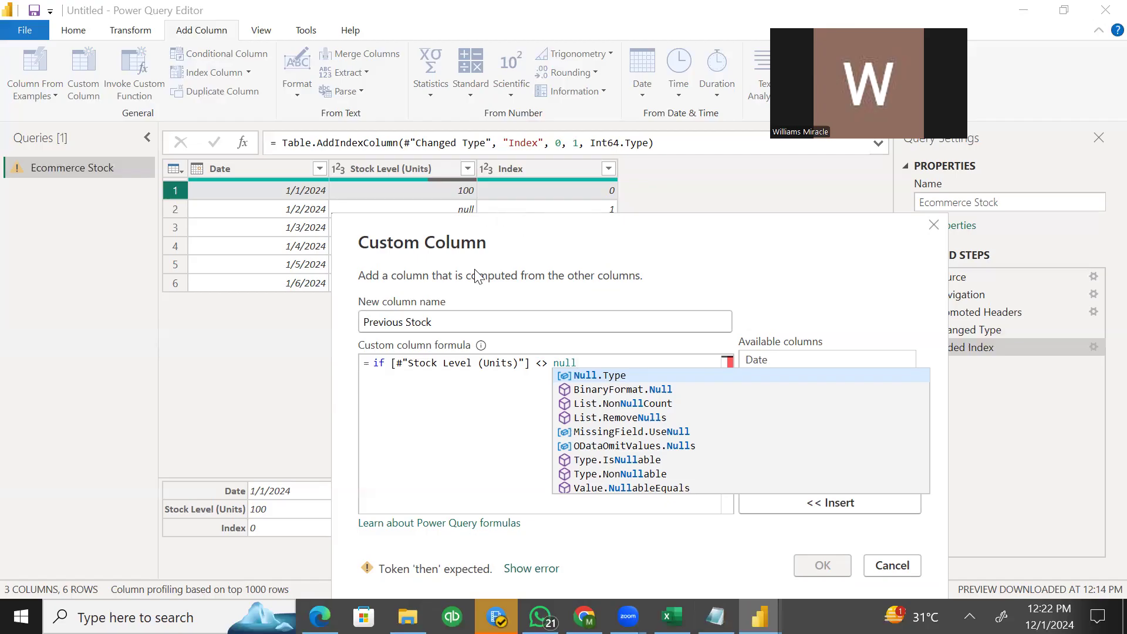
drag(531, 231, 447, 315)
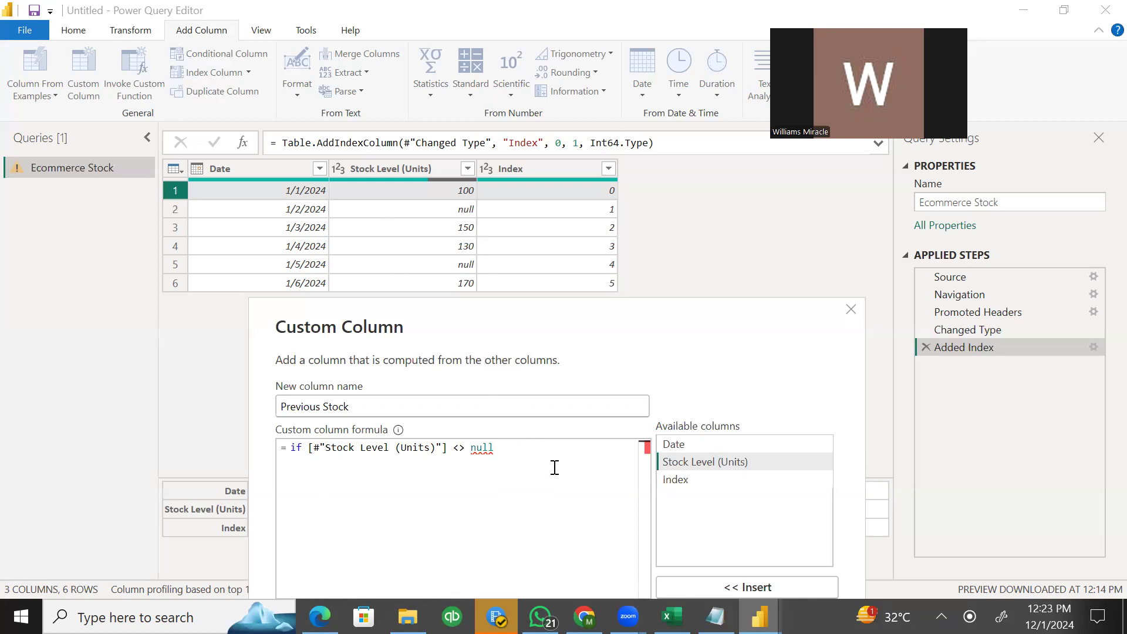
- Continue the formula with then [#"Stock Level (Units)"] so that existing stock values are returned
text(,)
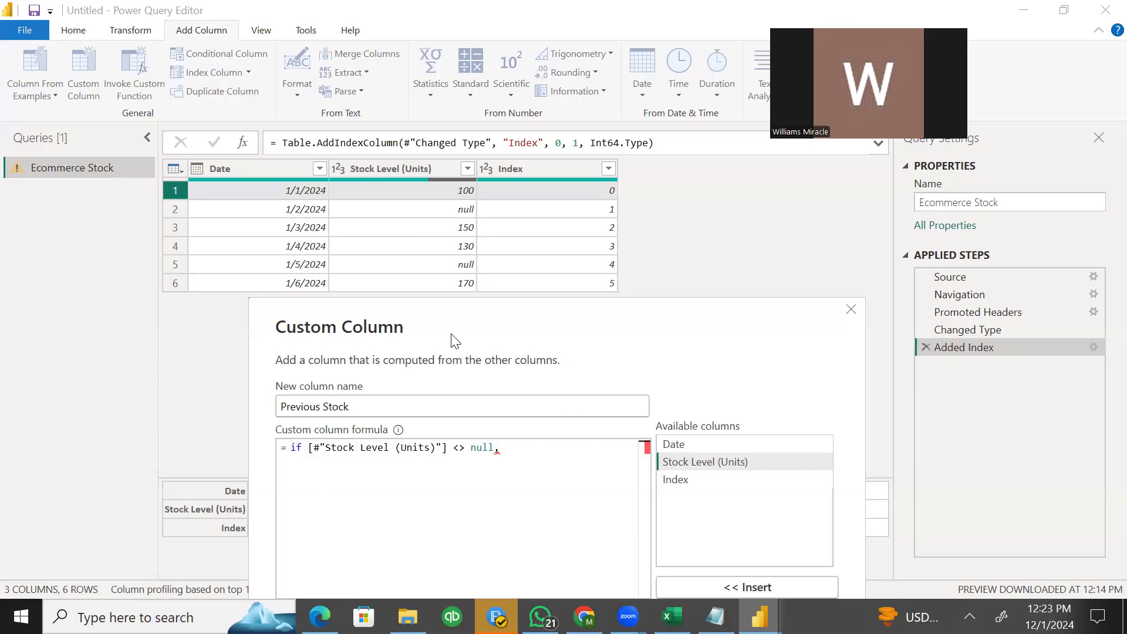
key(BackSpace)
key(BackSpace)
text(th)
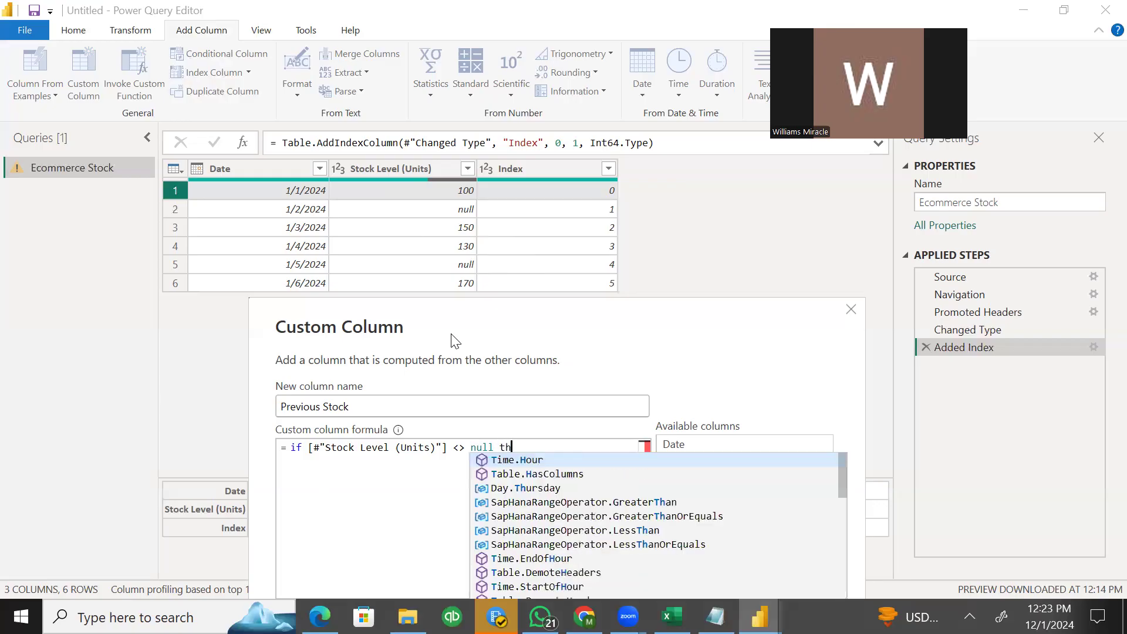
text(en )
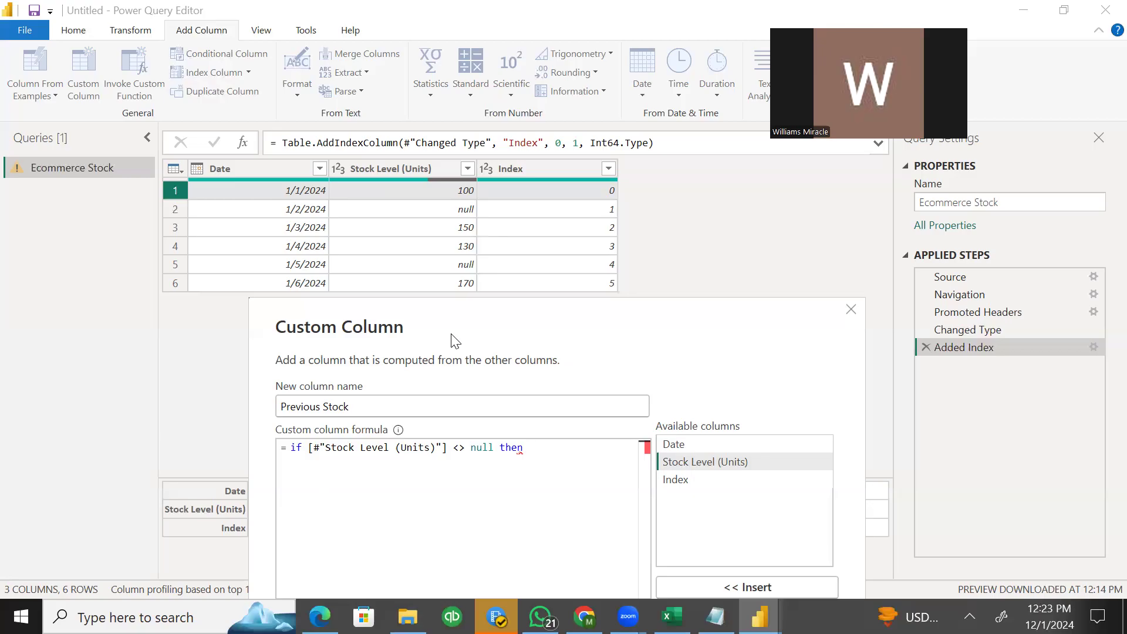
text(retain)
key(BackSpace)
key(BackSpace)
key(BackSpace)
key(BackSpace)
key(BackSpace)
key(BackSpace)
key(BackSpace)
key(BackSpace)
double_click(702, 462)
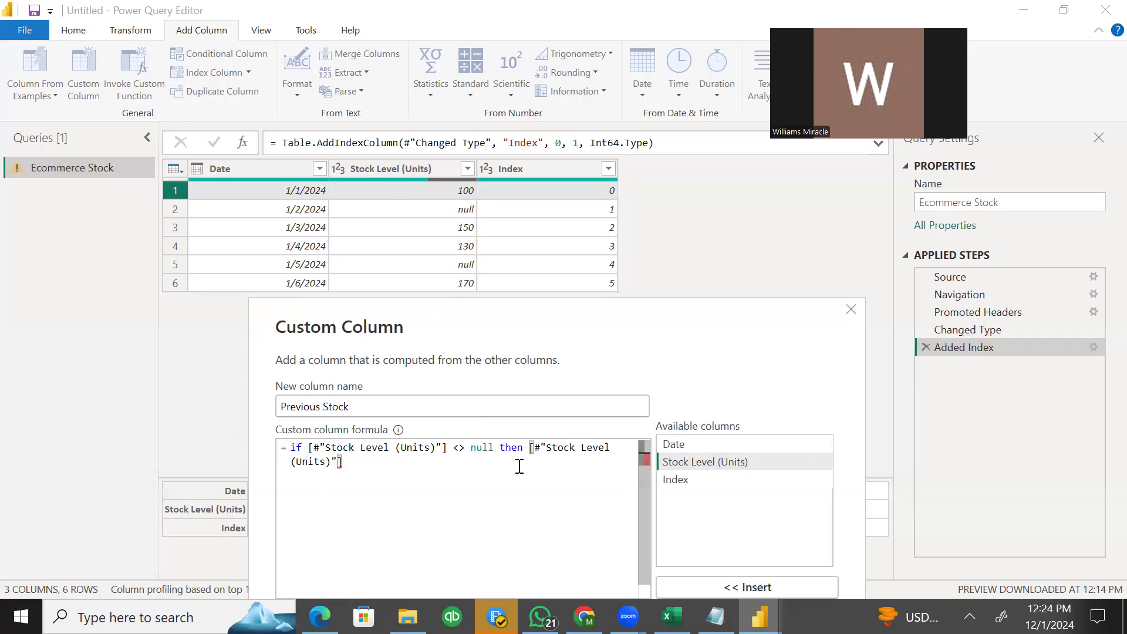
- Add an else branch on a new line of the Previous Stock formula and begin it with List.Last(
key(Return)
text(else)
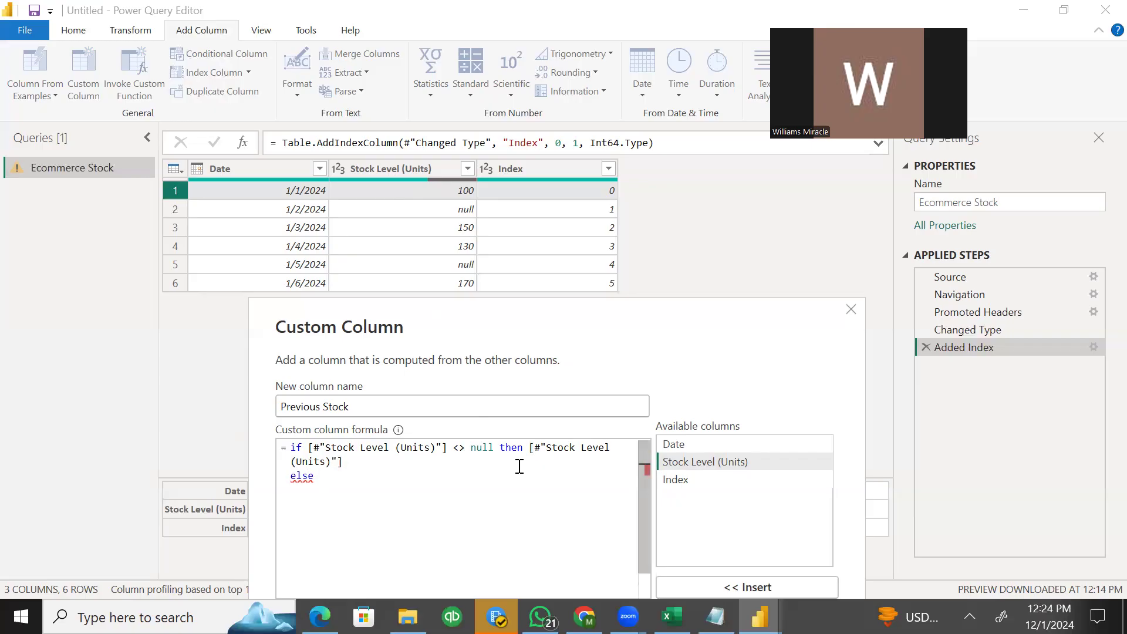
key(Return)
text(L)
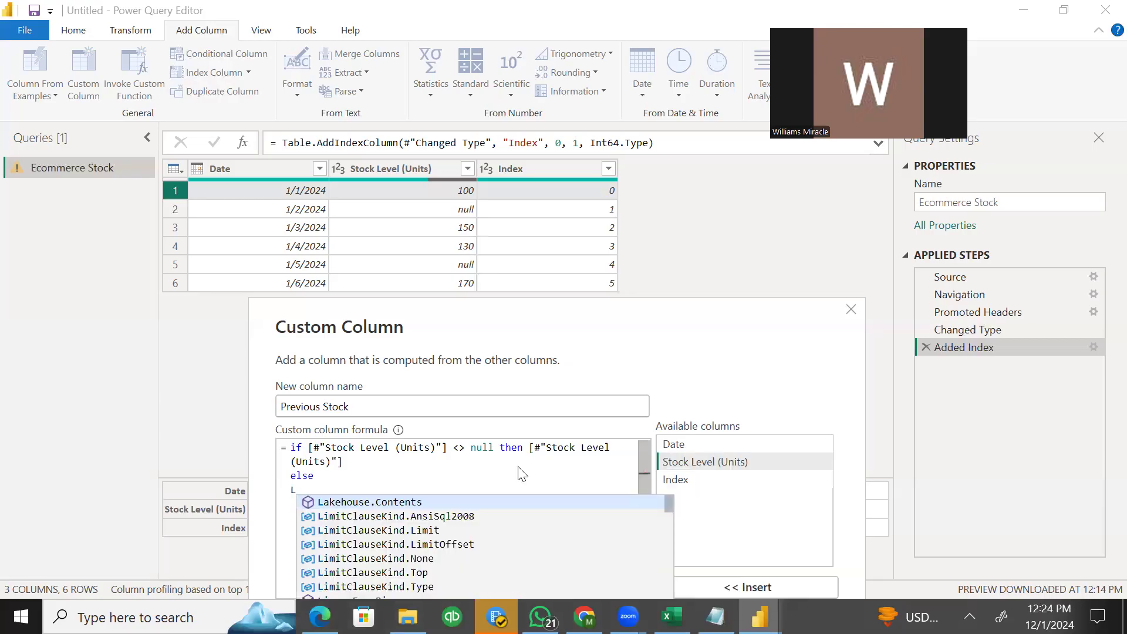
text(ist)
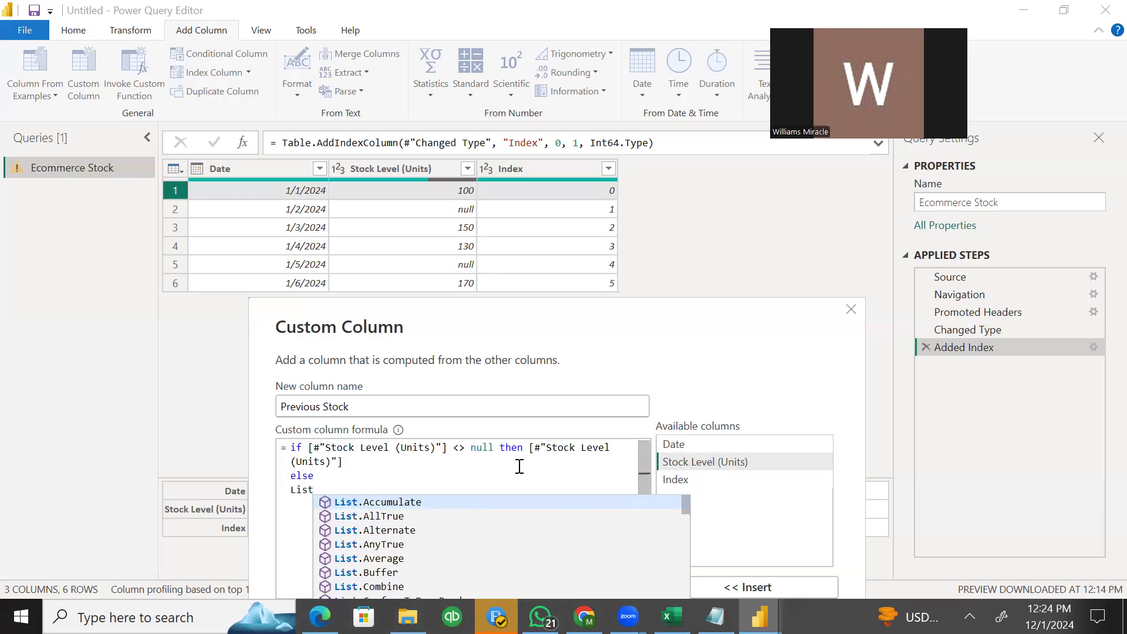
text(.L)
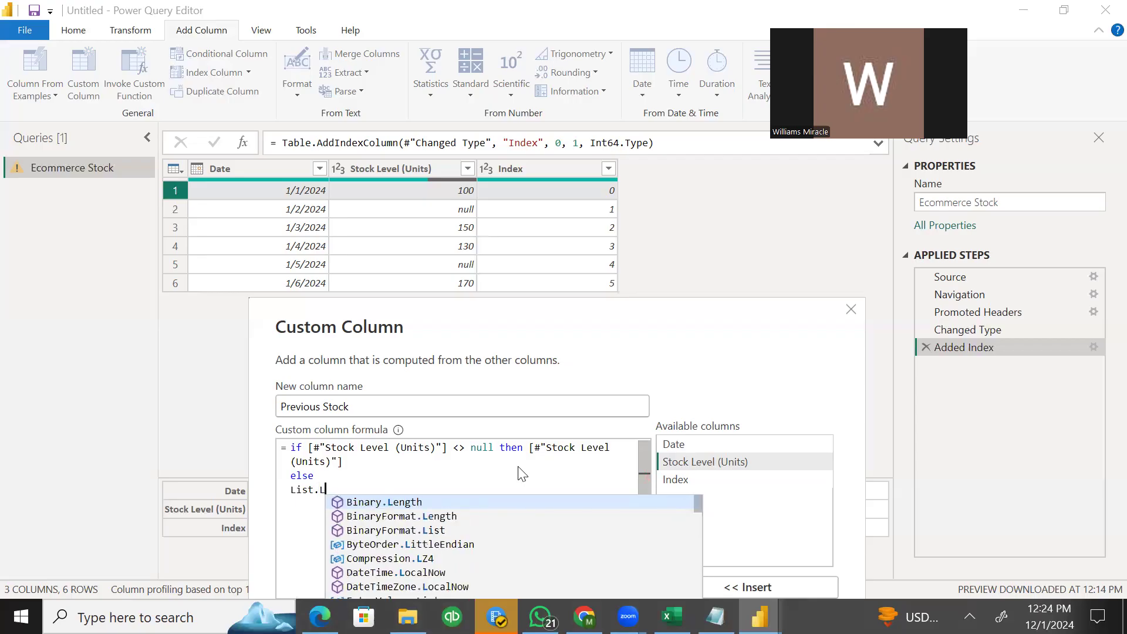
text(ast)
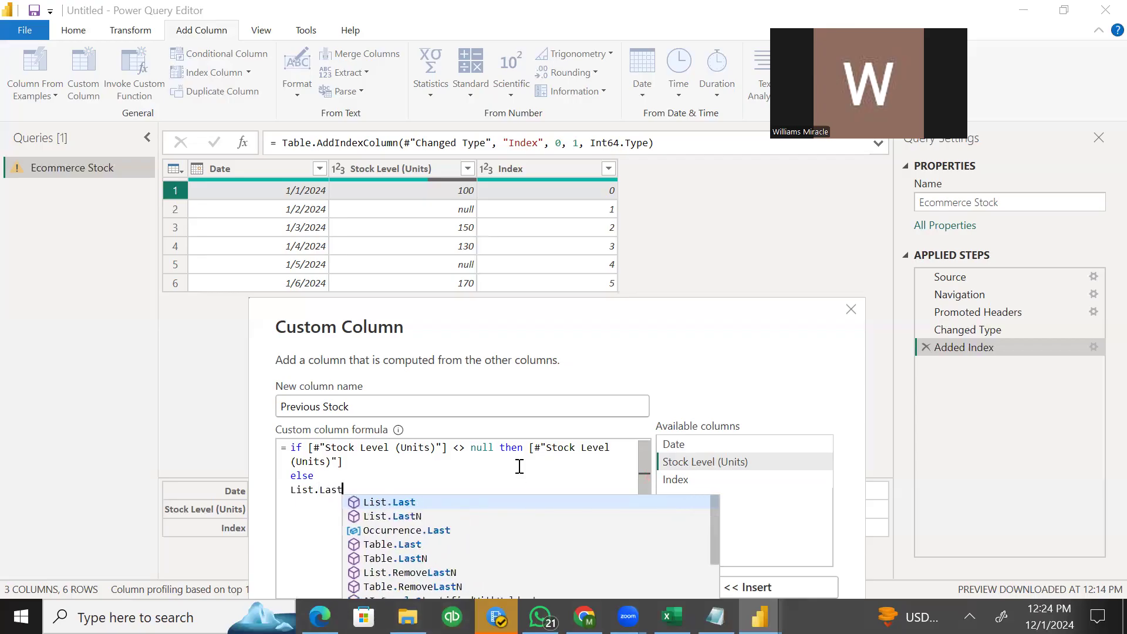
text(()
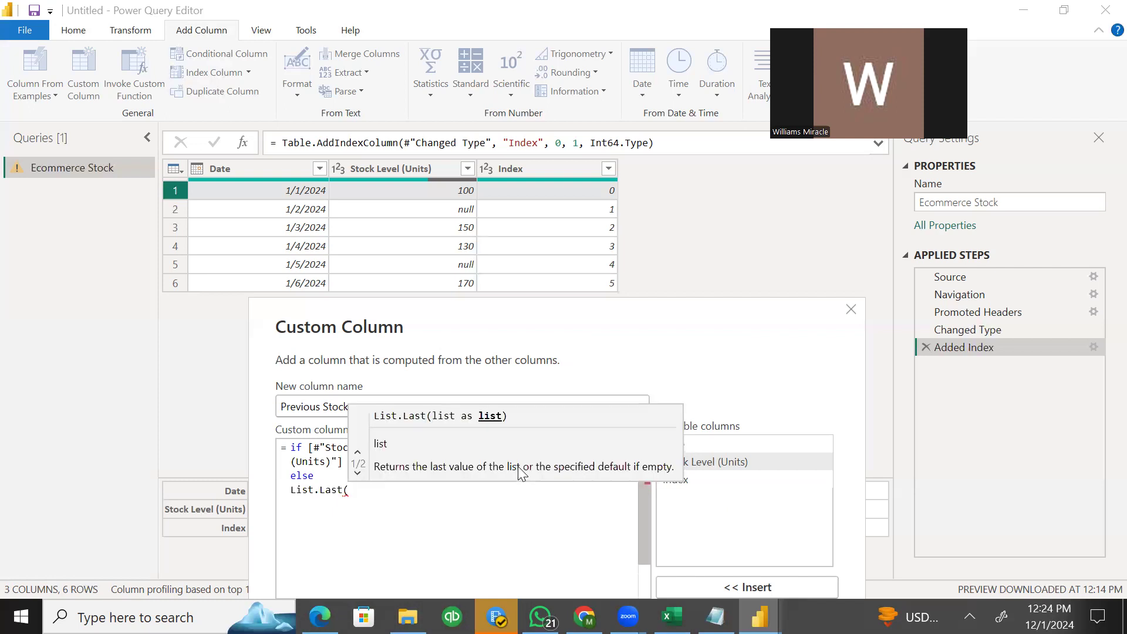
- Nest List.RemoveNulls(List.FirstN inside List.Last in the else branch of the formula
text(List)
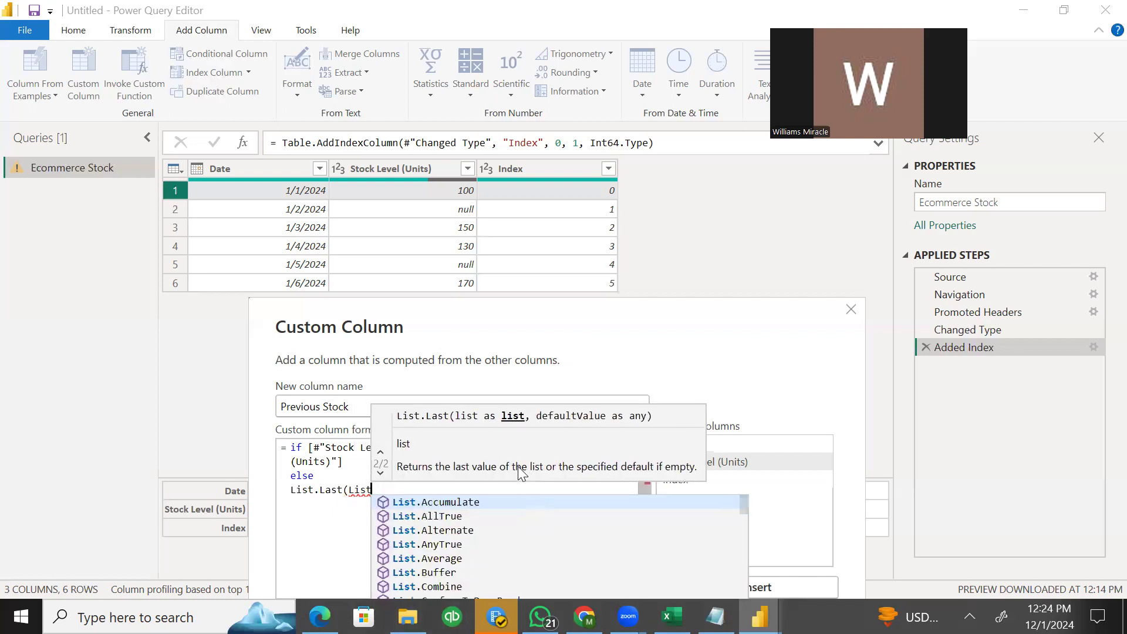
text(.Remove)
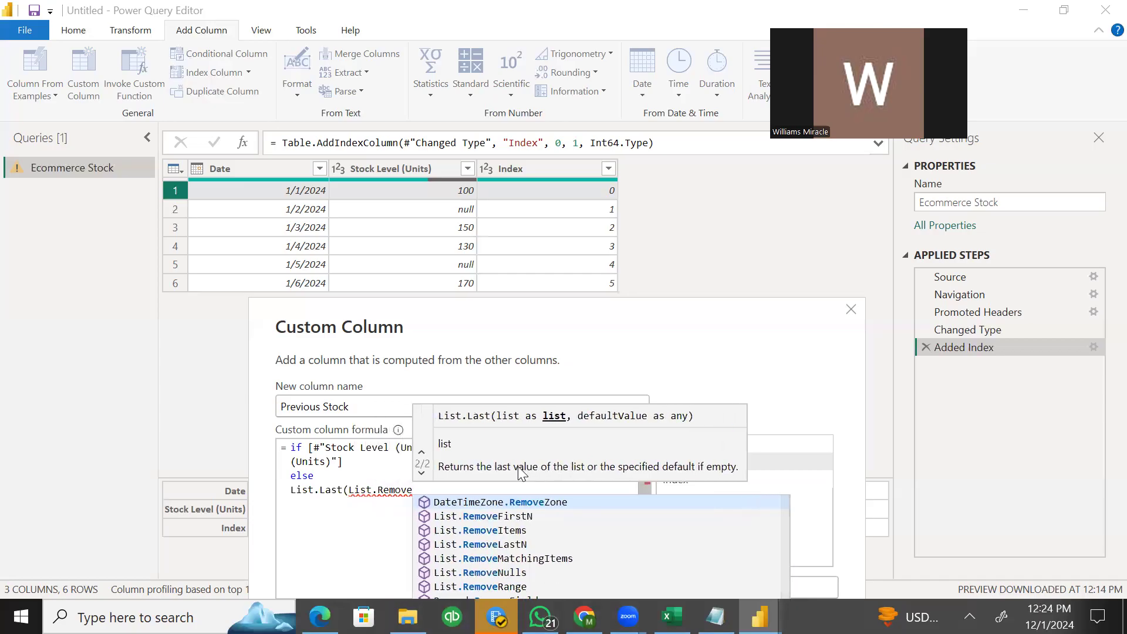
text(Nulls)
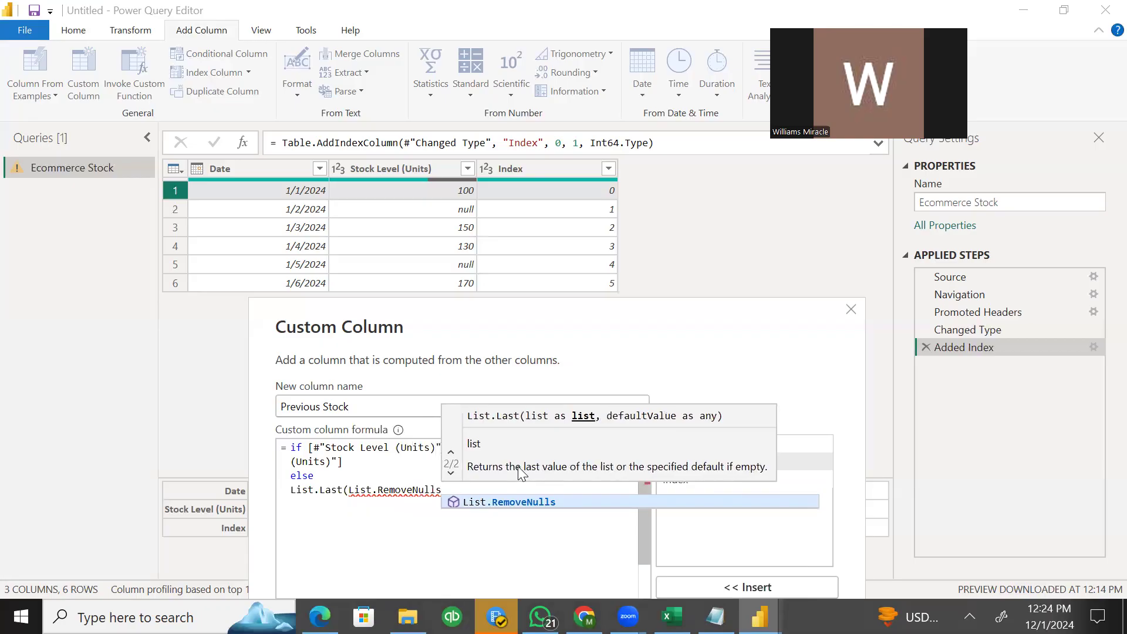
text((List)
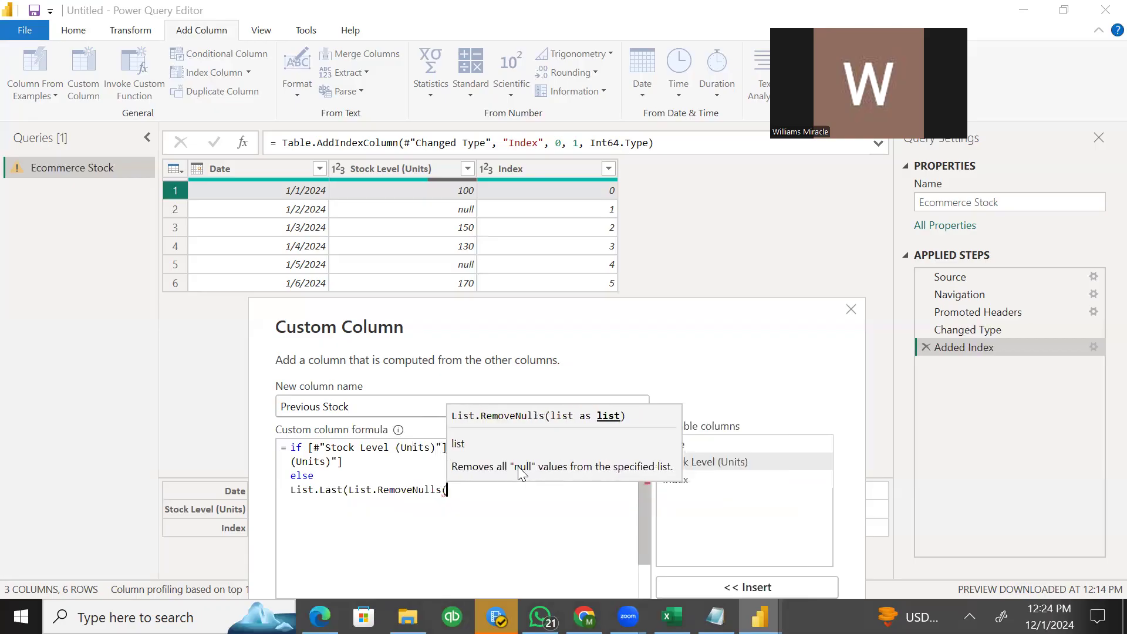
text(.F)
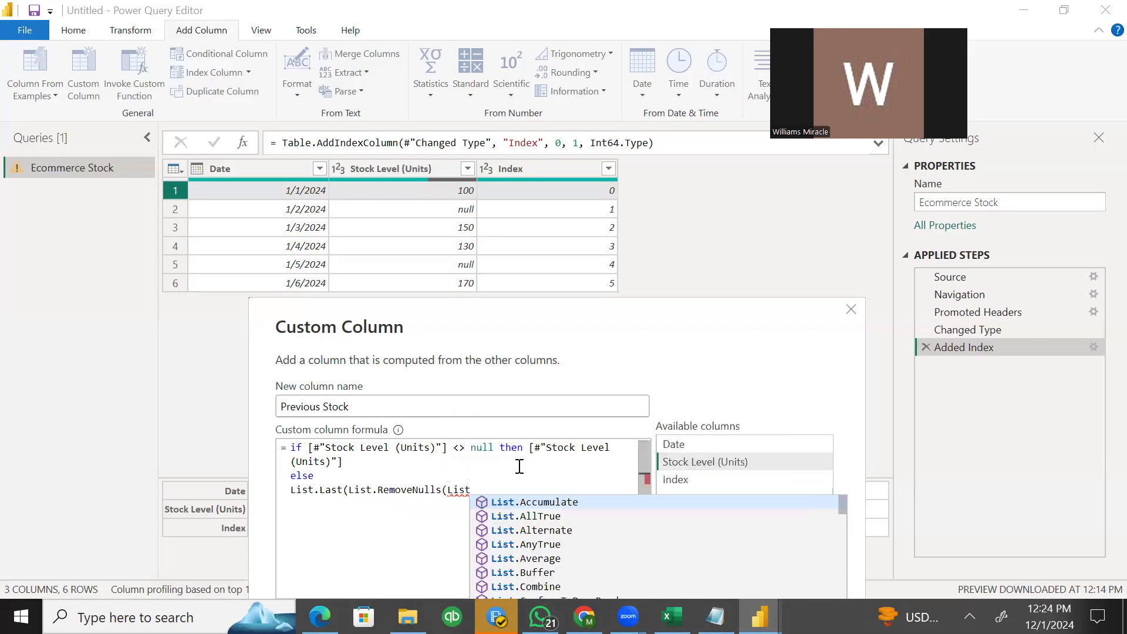
text(i)
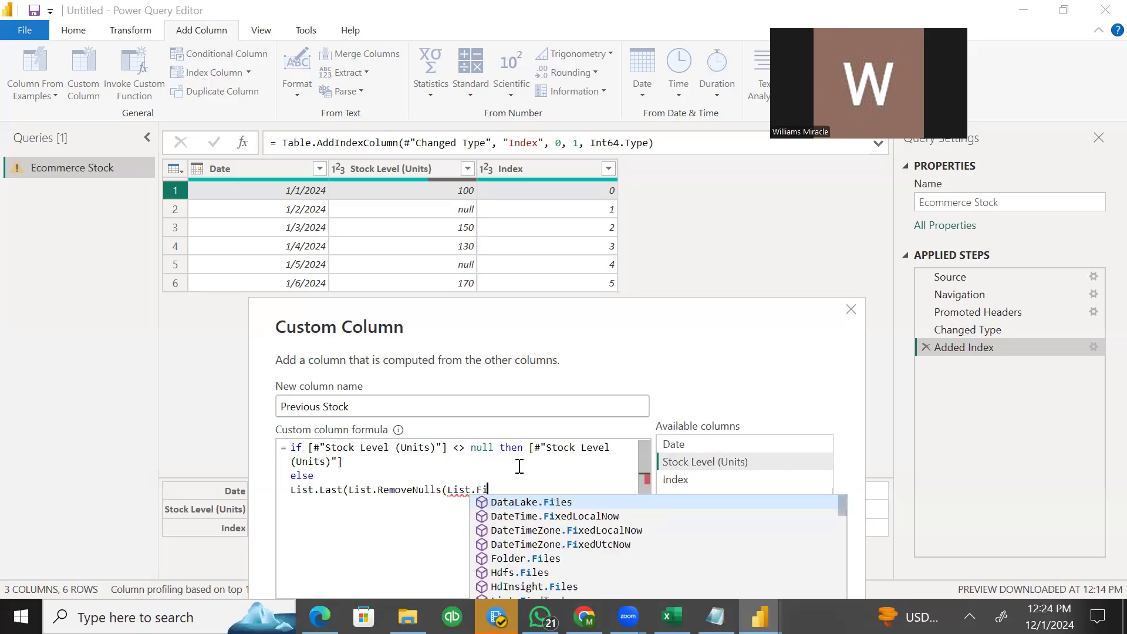
text(rstN)
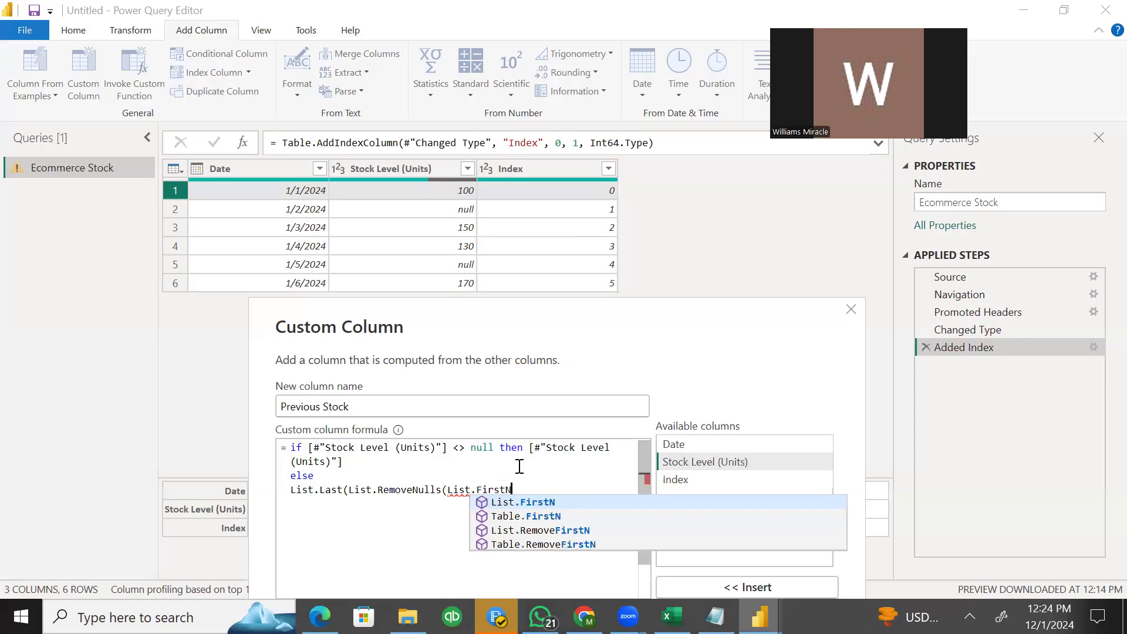
- Open the List.FirstN arguments and begin its list argument with Table.Column(
text(()
text(table)
key(BackSpace)
key(BackSpace)
key(BackSpace)
key(BackSpace)
key(BackSpace)
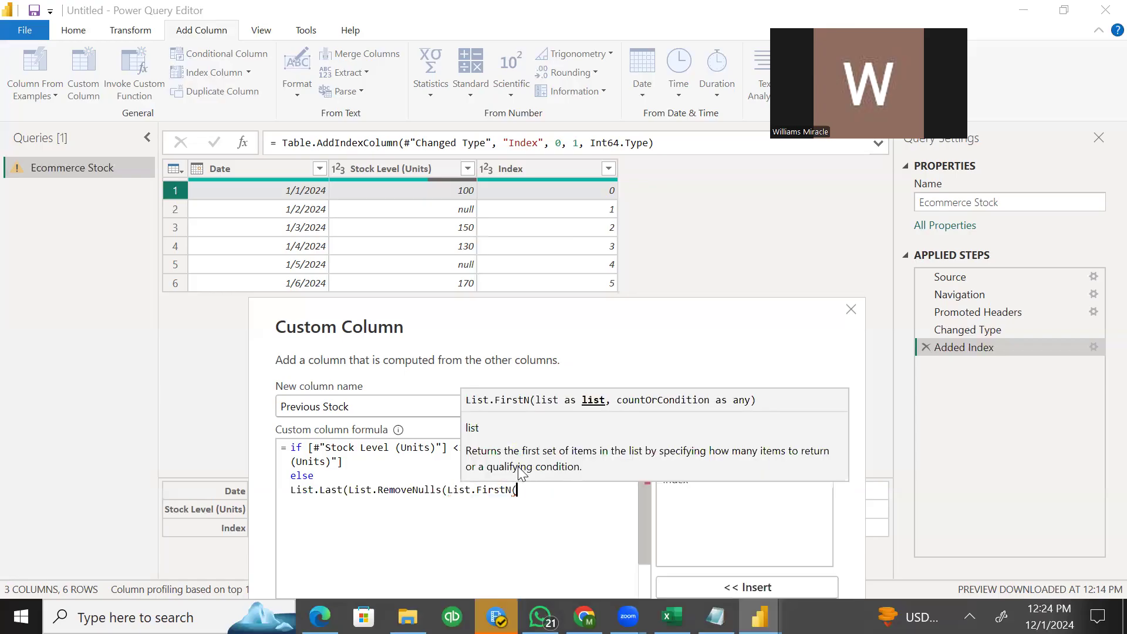
text(Table)
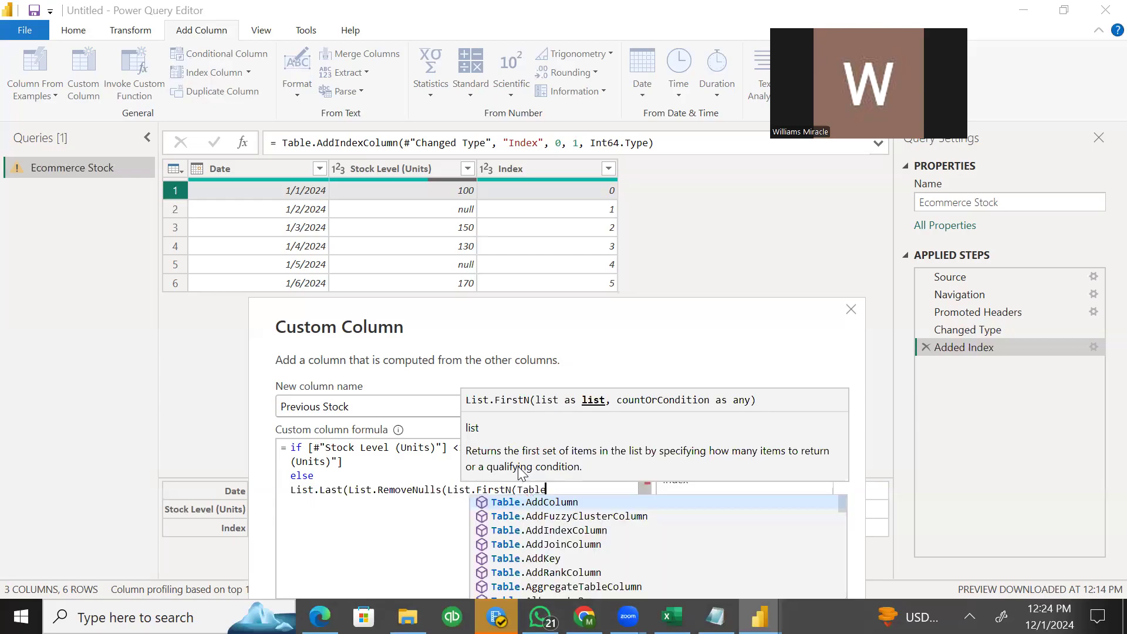
text(.Colu)
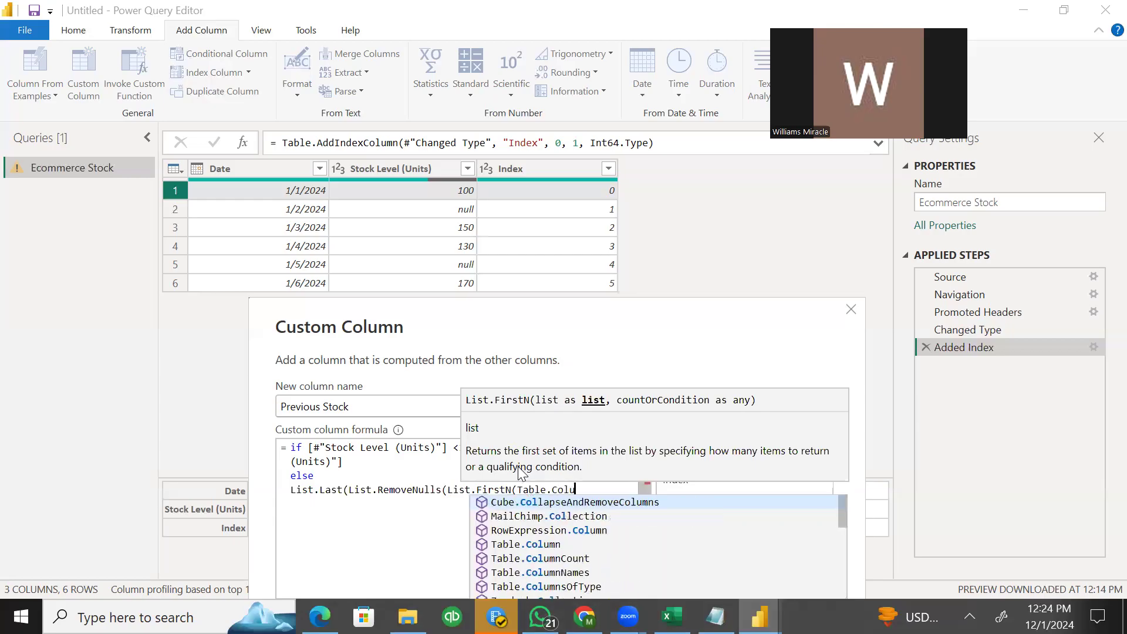
text(mn)
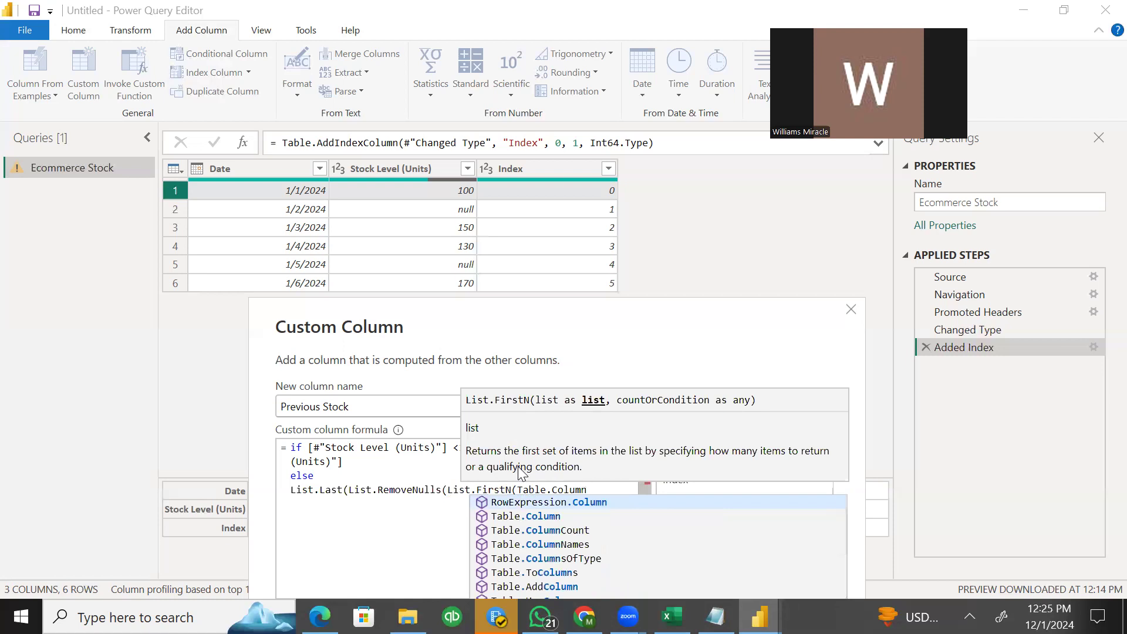
text(()
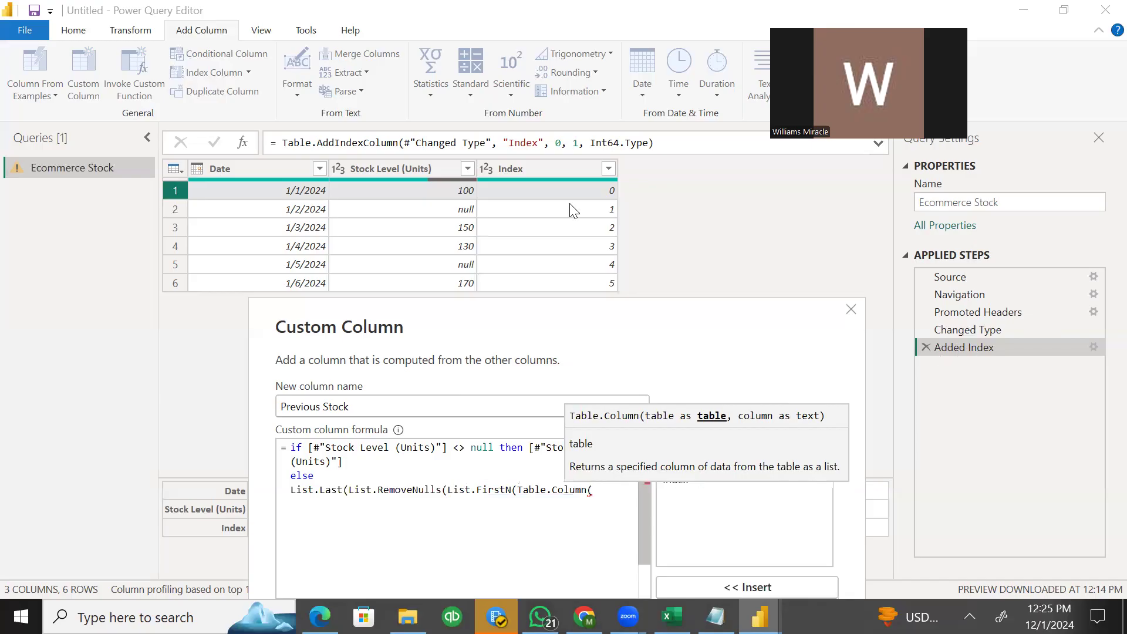
- Fill in the Table.Column arguments as #"Added Index", "Stock Level", close its parenthesis and add a comma
mouse_move(938, 335)
mouse_down()
mouse_move(992, 379)
mouse_move(1027, 334)
mouse_move(935, 333)
mouse_up()
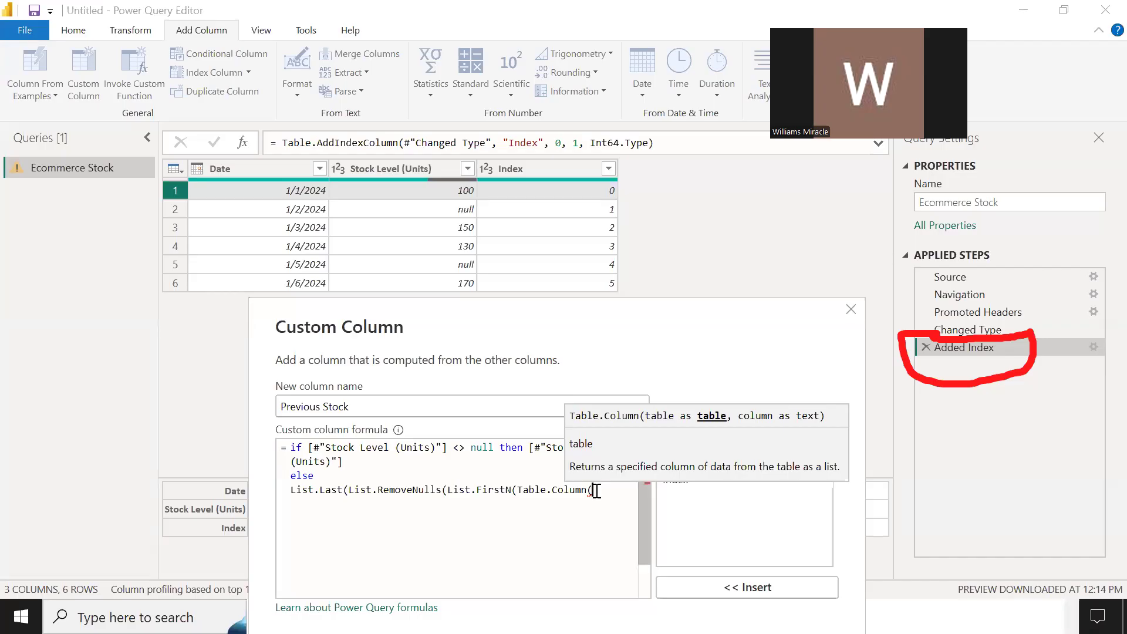
text(#)
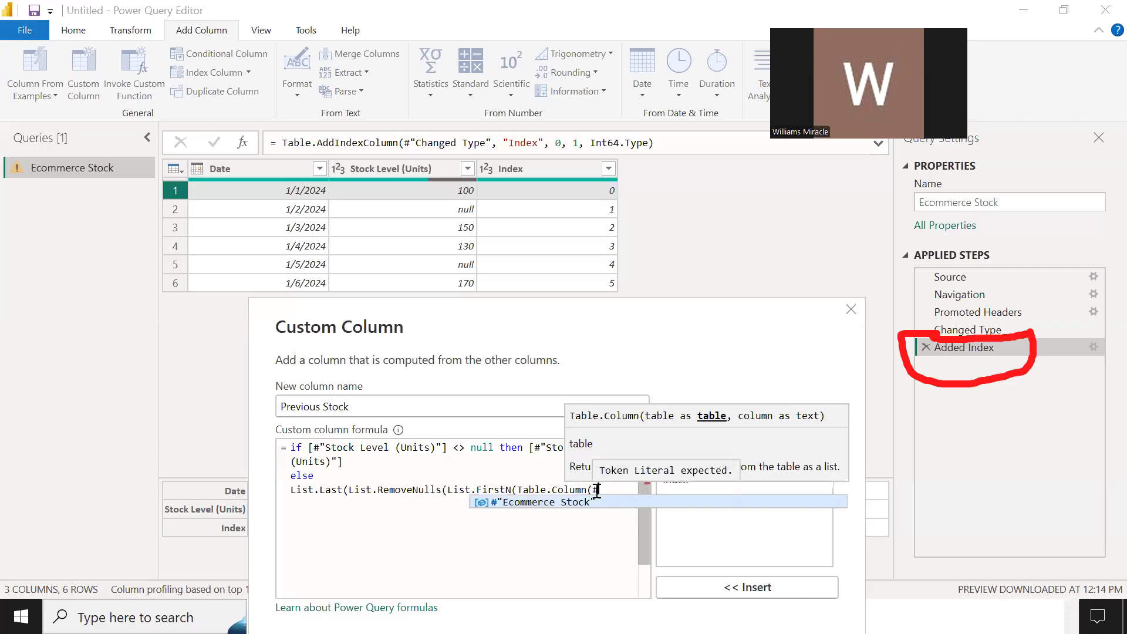
text("Added )
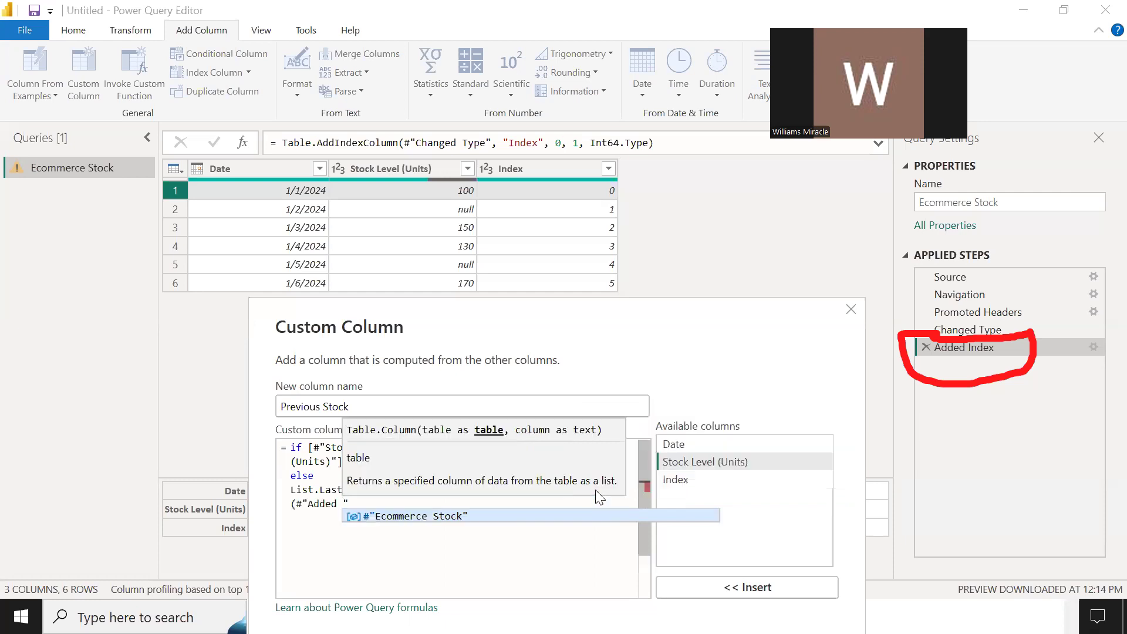
text(Index")
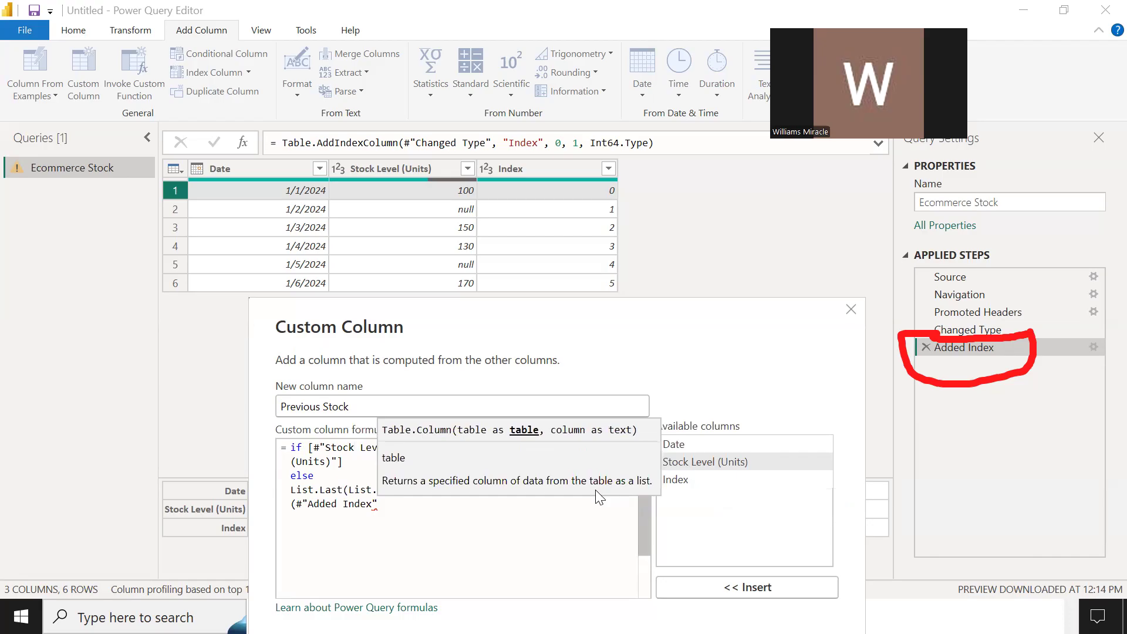
text(,)
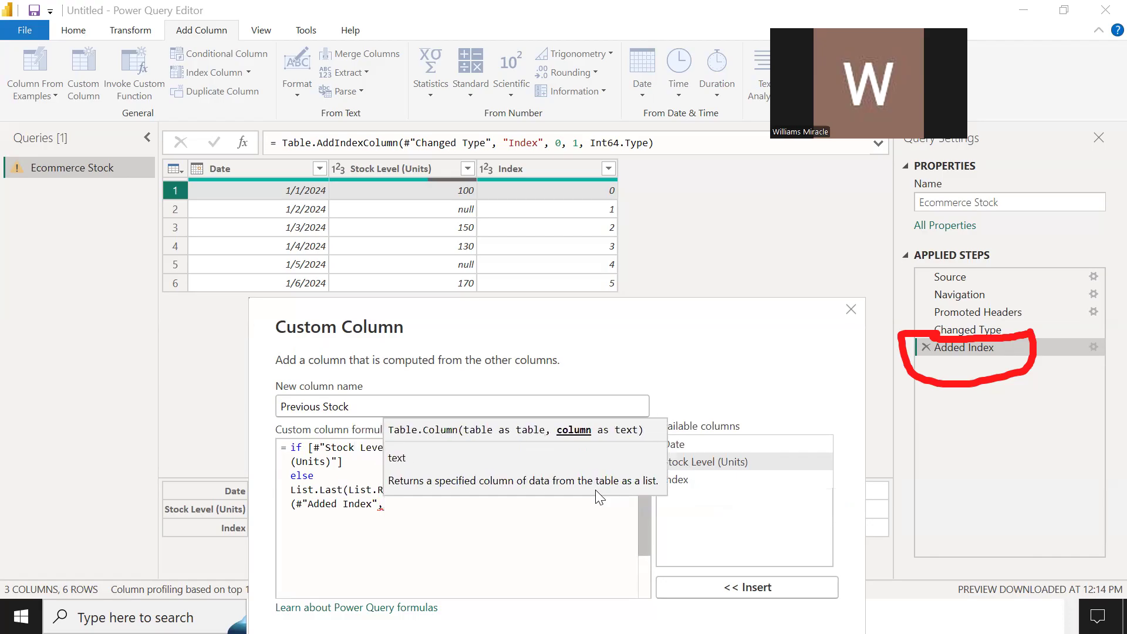
text( "")
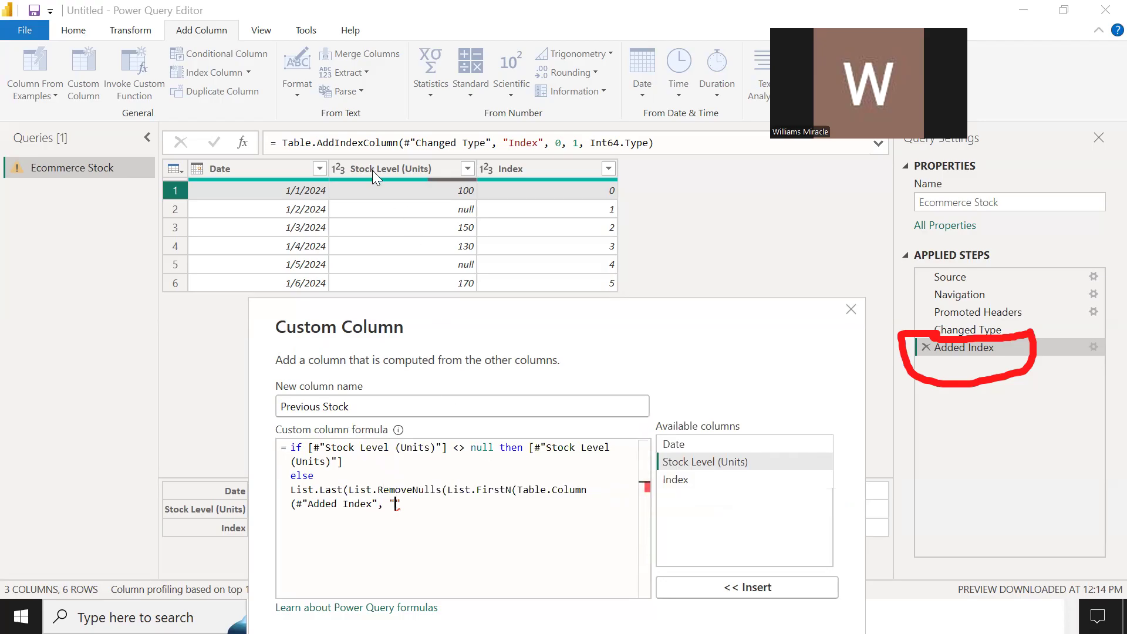
text(Stock Level)
key(BackSpace)
key(Right)
text(),)
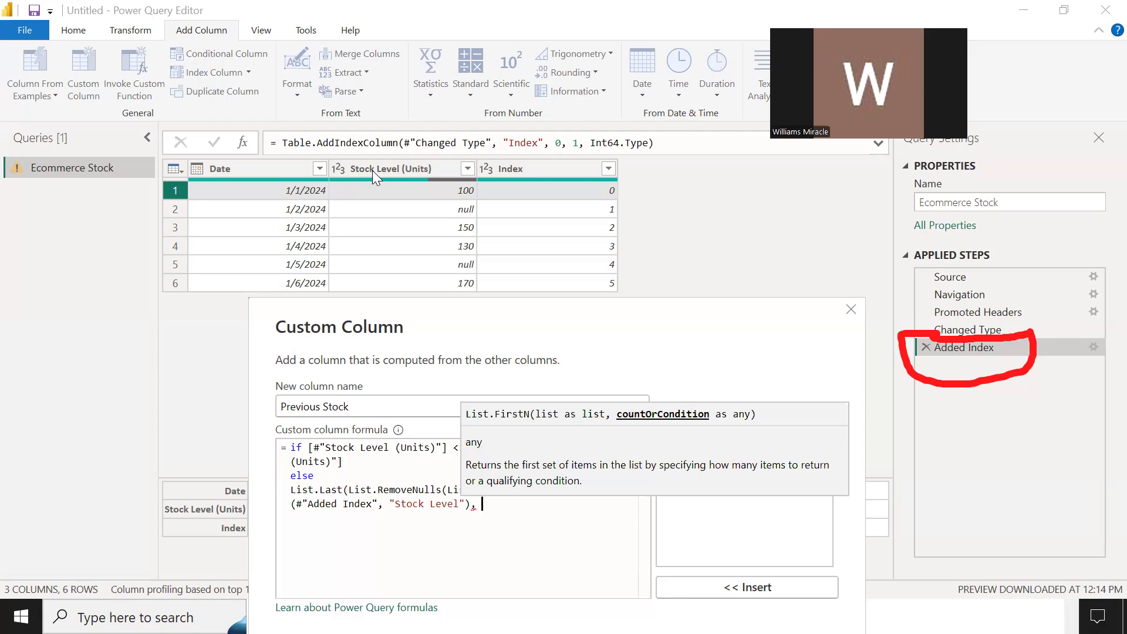
- Use [Index] as the List.FirstN count and close the formula with ))), moving the Custom Column dialog fully into view
text([)
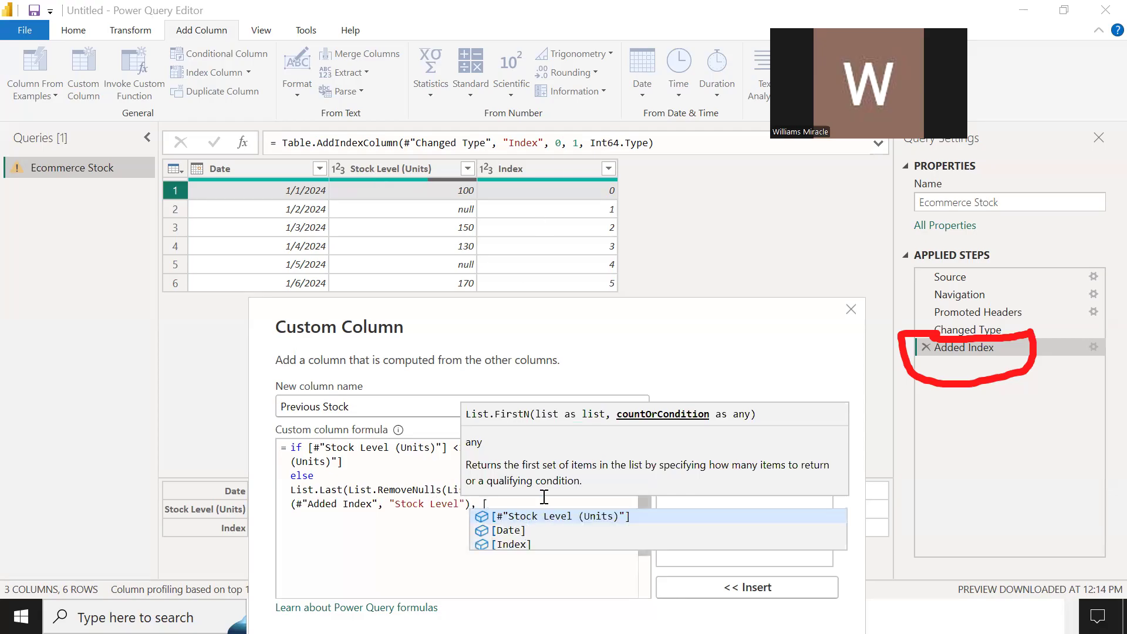
key(BackSpace)
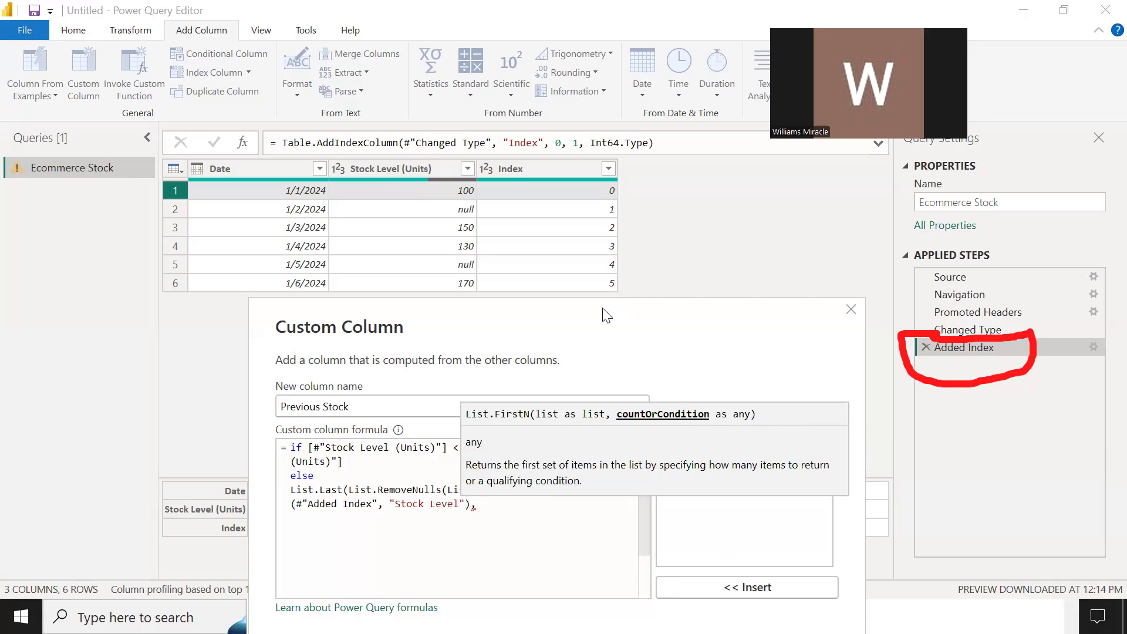
drag(607, 316, 584, 227)
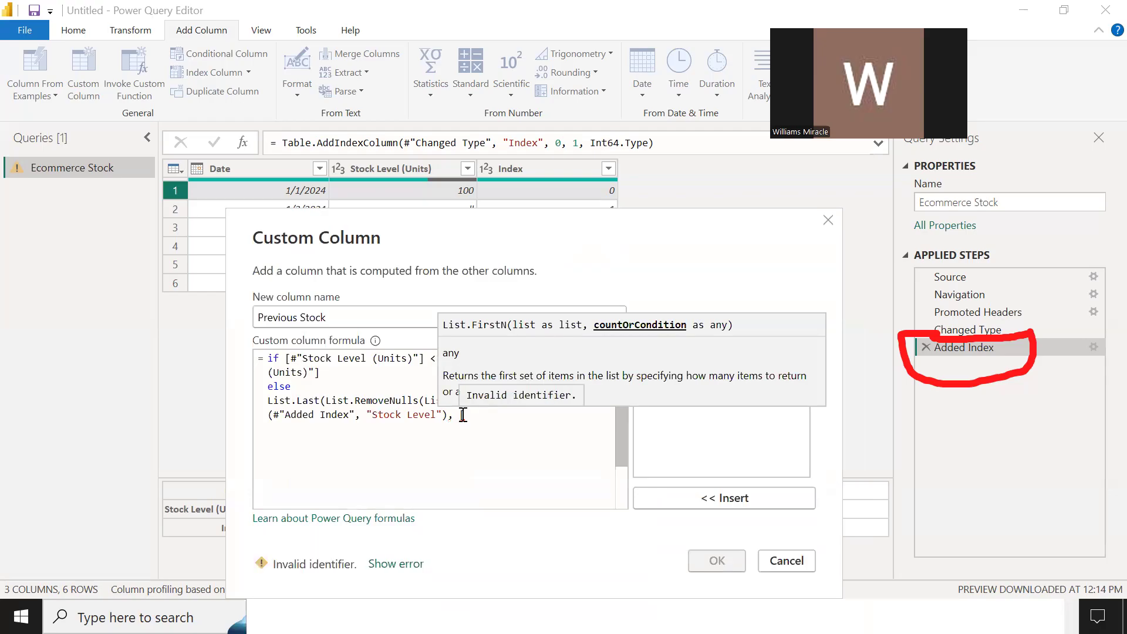
text([)
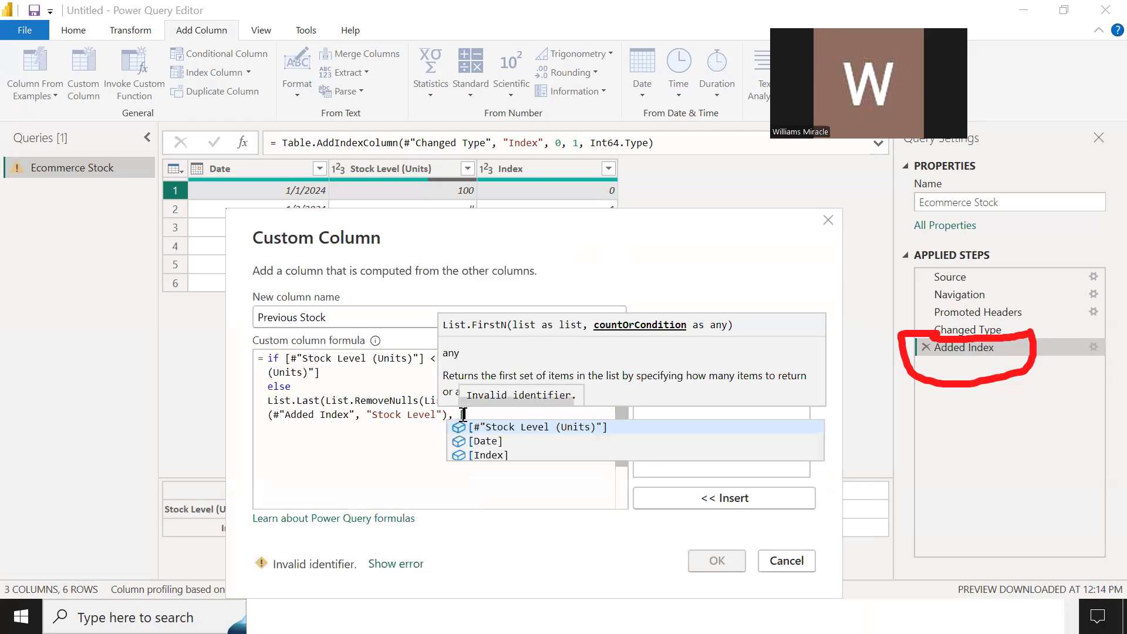
click(483, 455)
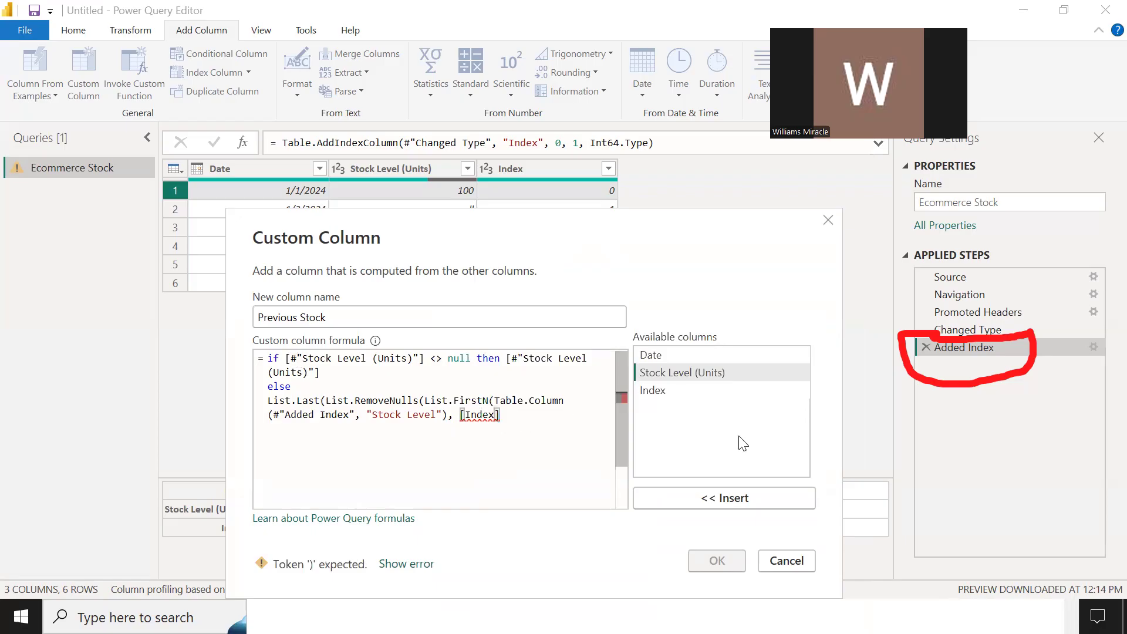
text())))
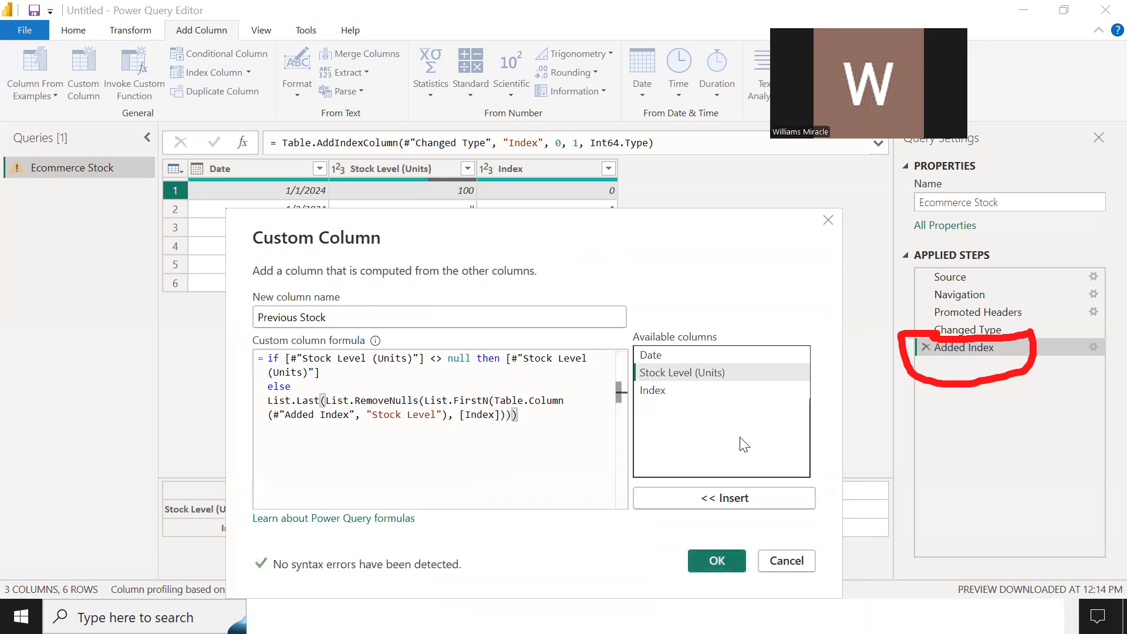
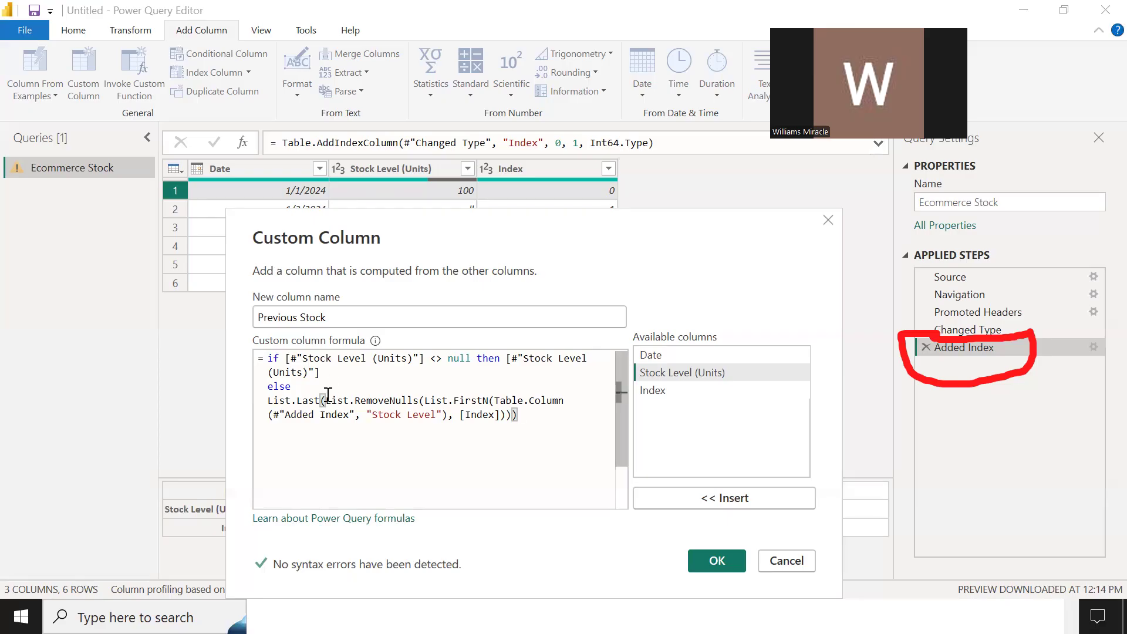
- Review the finished formula by highlighting its if-then condition and the List.FirstN function
drag(267, 359, 339, 376)
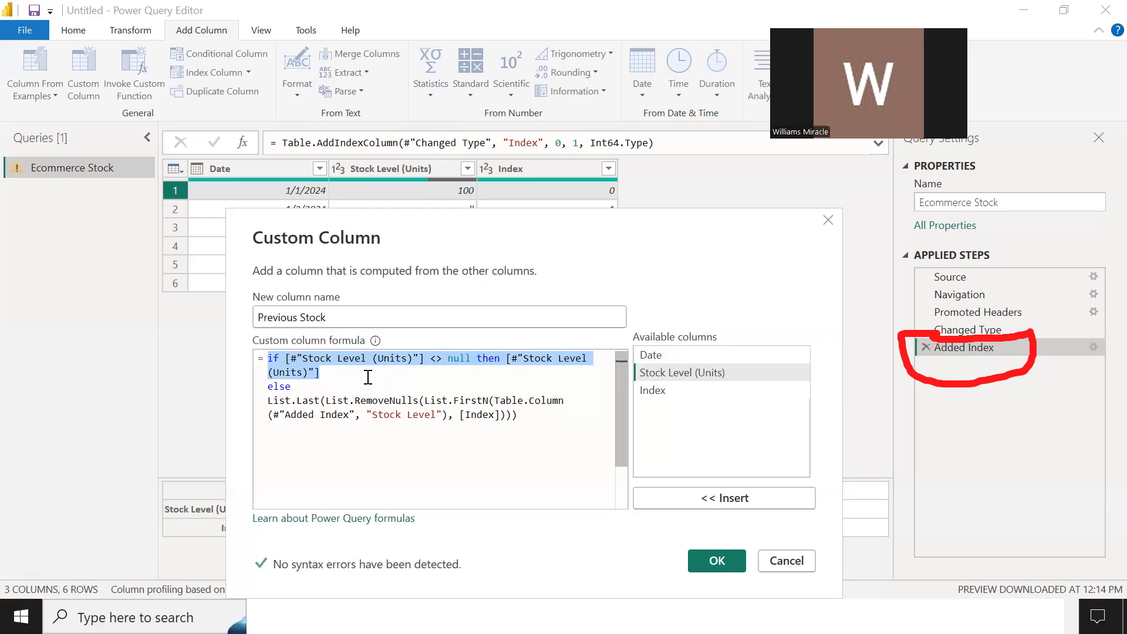
click(338, 375)
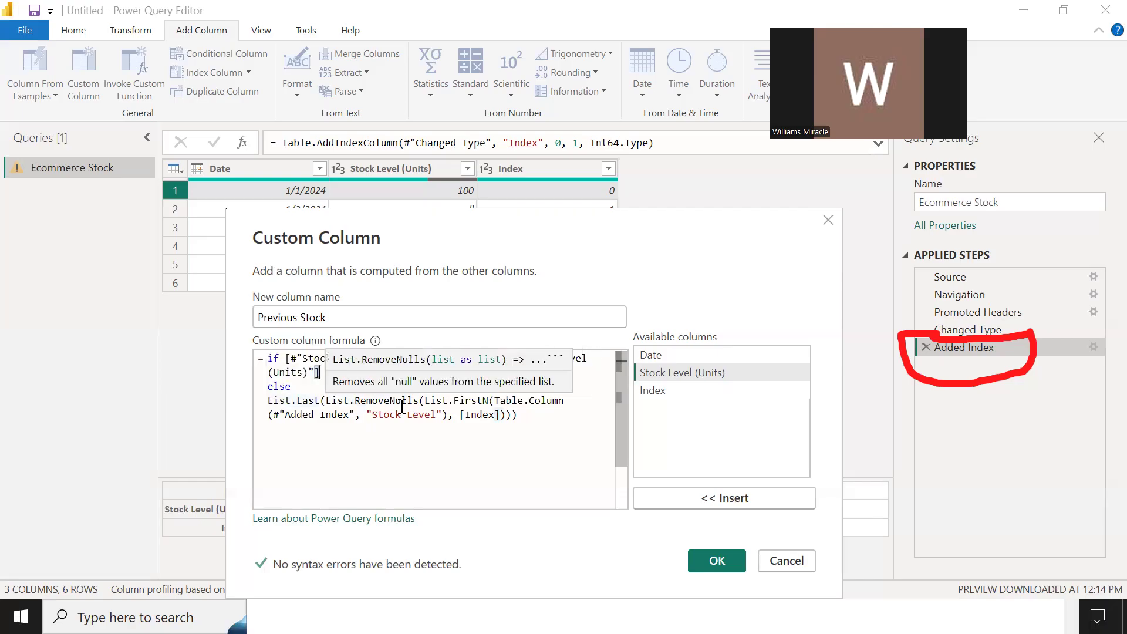
drag(425, 402, 491, 399)
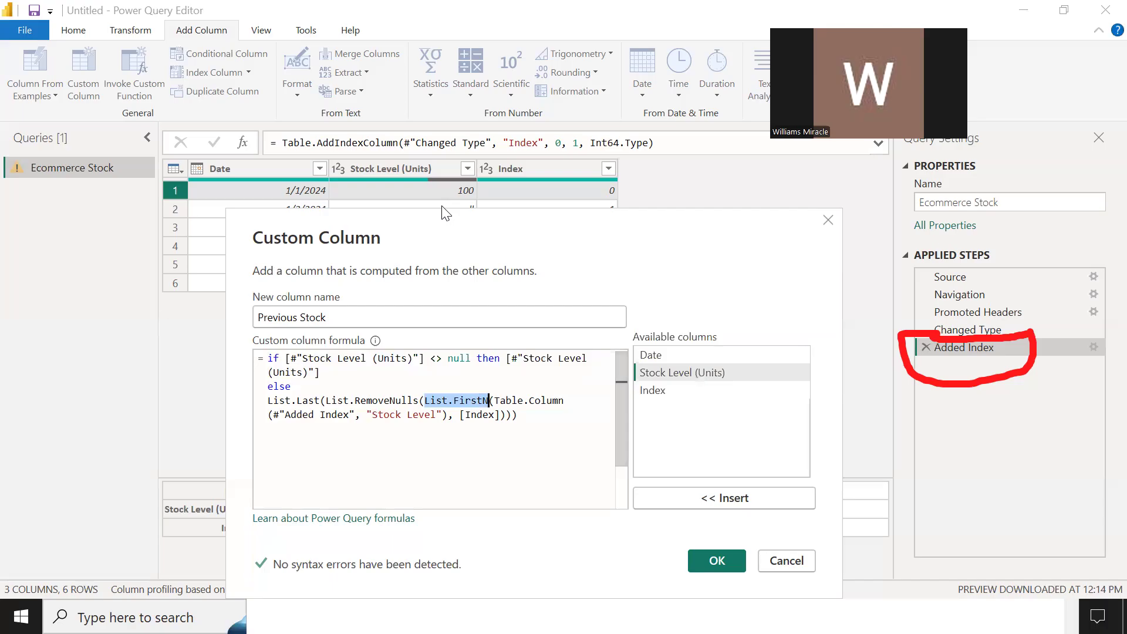
- Create the Previous Stock custom column and expand the formula bar to show its full formula
drag(451, 213, 449, 232)
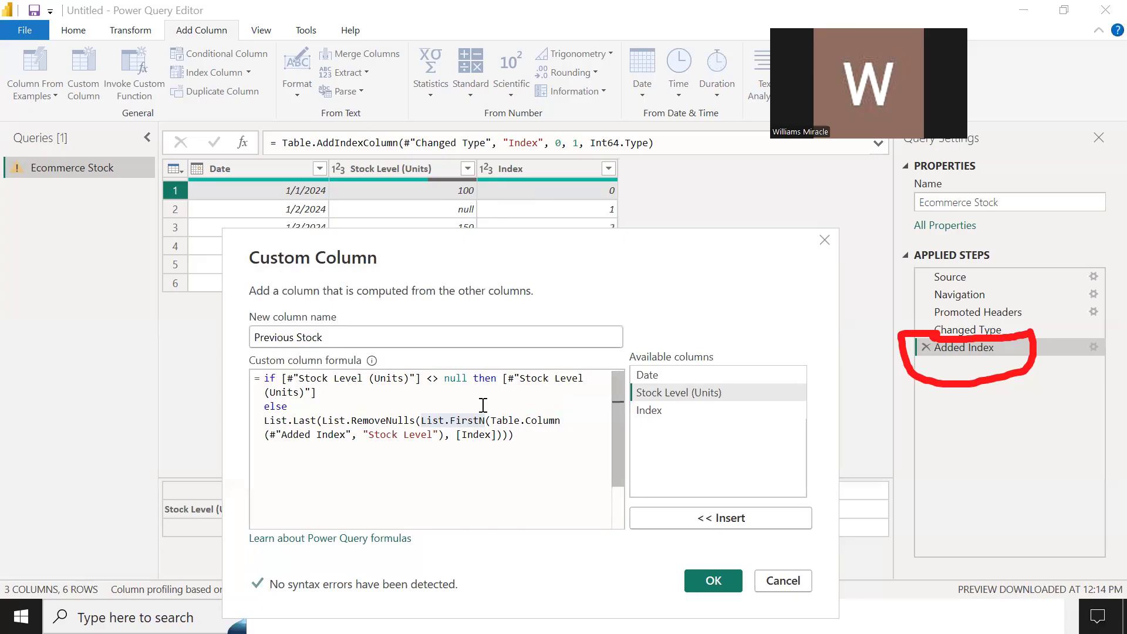
click(699, 578)
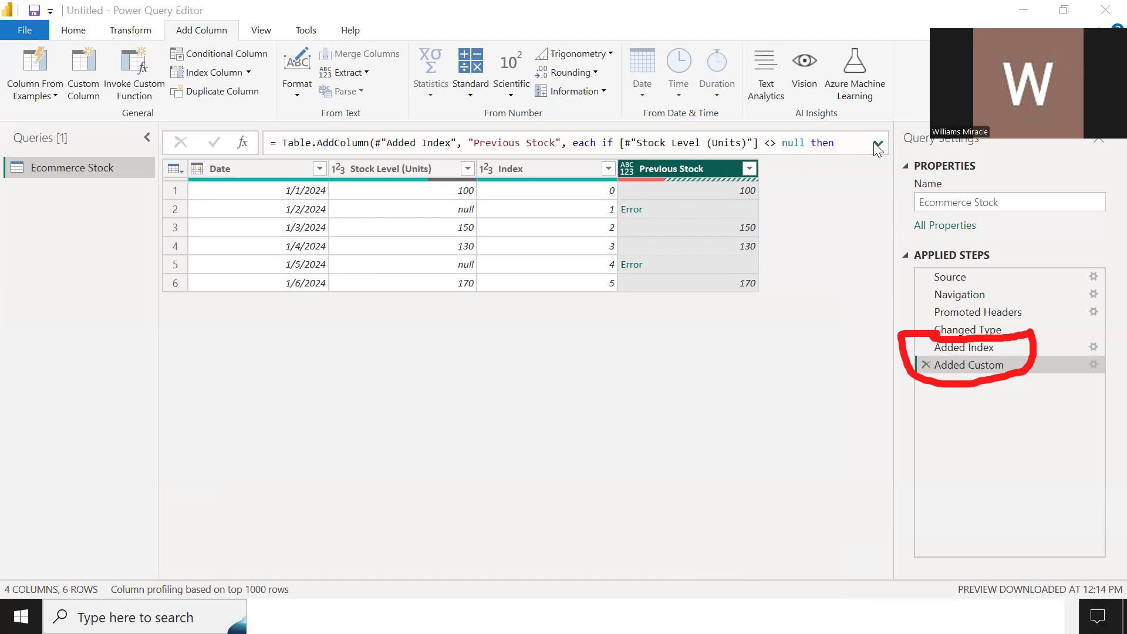
click(877, 144)
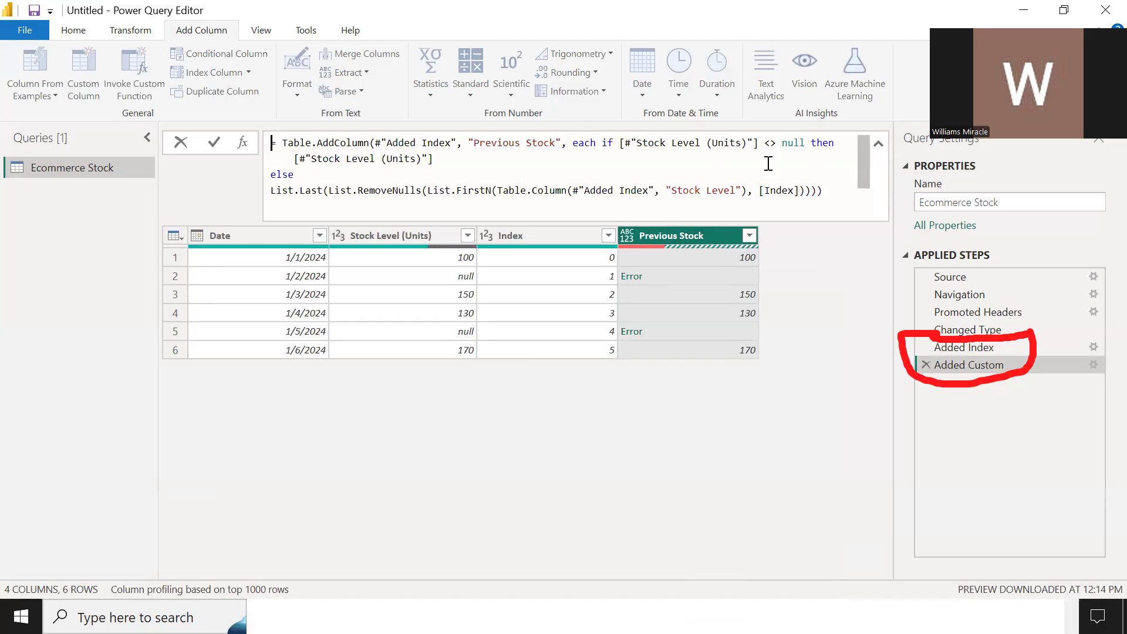
- Try removing one closing parenthesis from the end of the Previous Stock formula and apply the edit
click(823, 197)
click(800, 190)
click(833, 190)
text())
key(BackSpace)
click(216, 143)
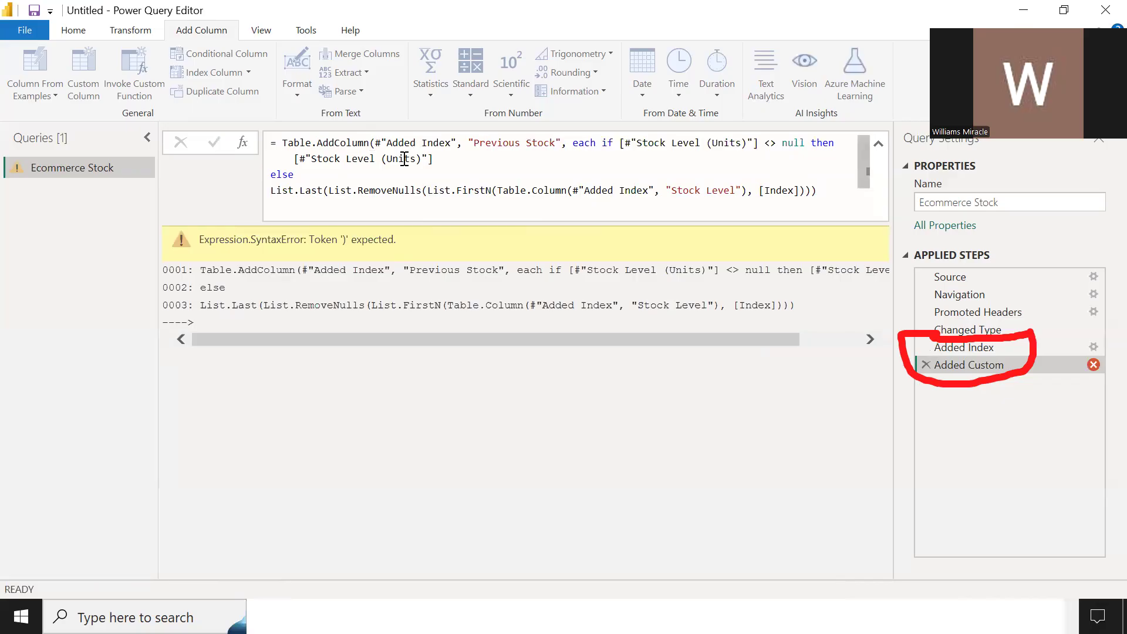
click(865, 207)
scroll(731, 183, up, 1)
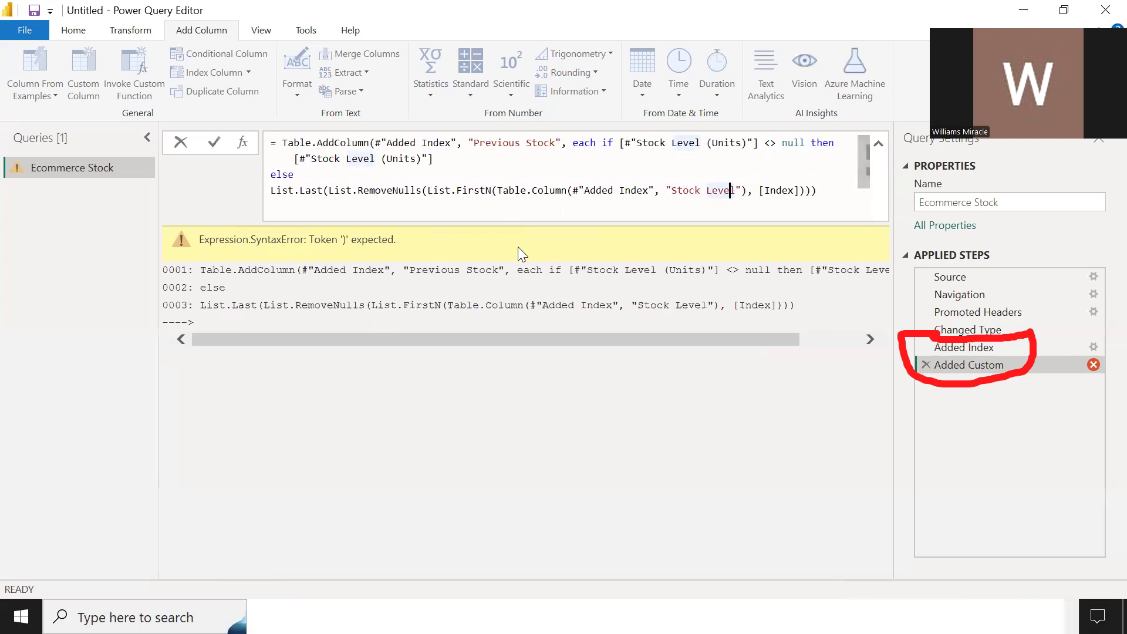
- Copy the entire Table.AddColumn formula and delete the Added Custom step from the query
key(ctrl+a)
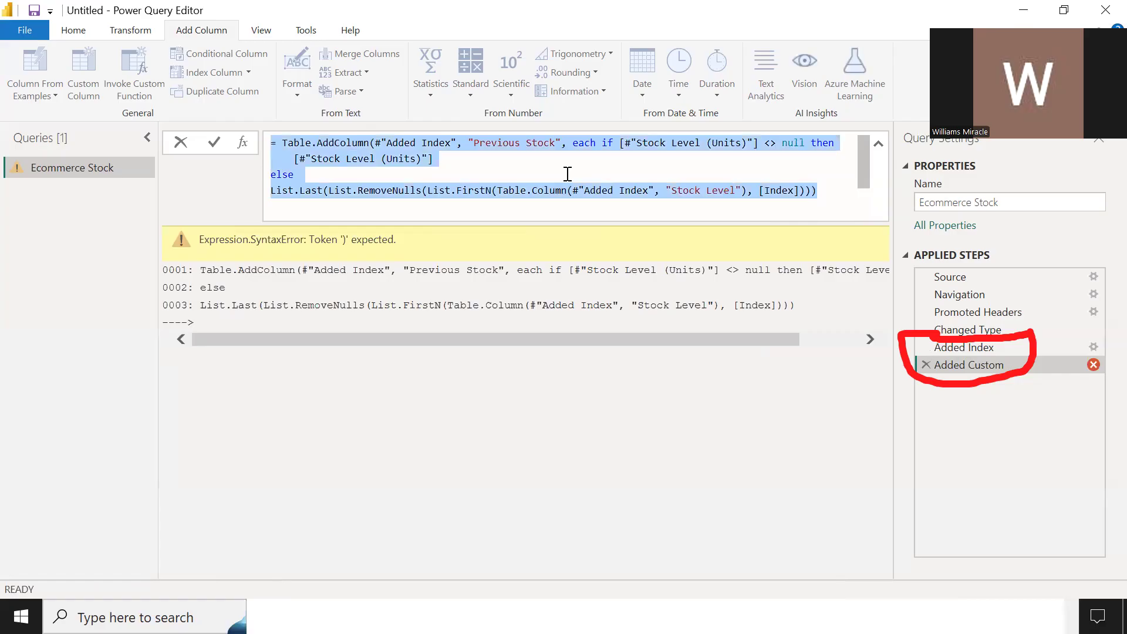
right_click(389, 156)
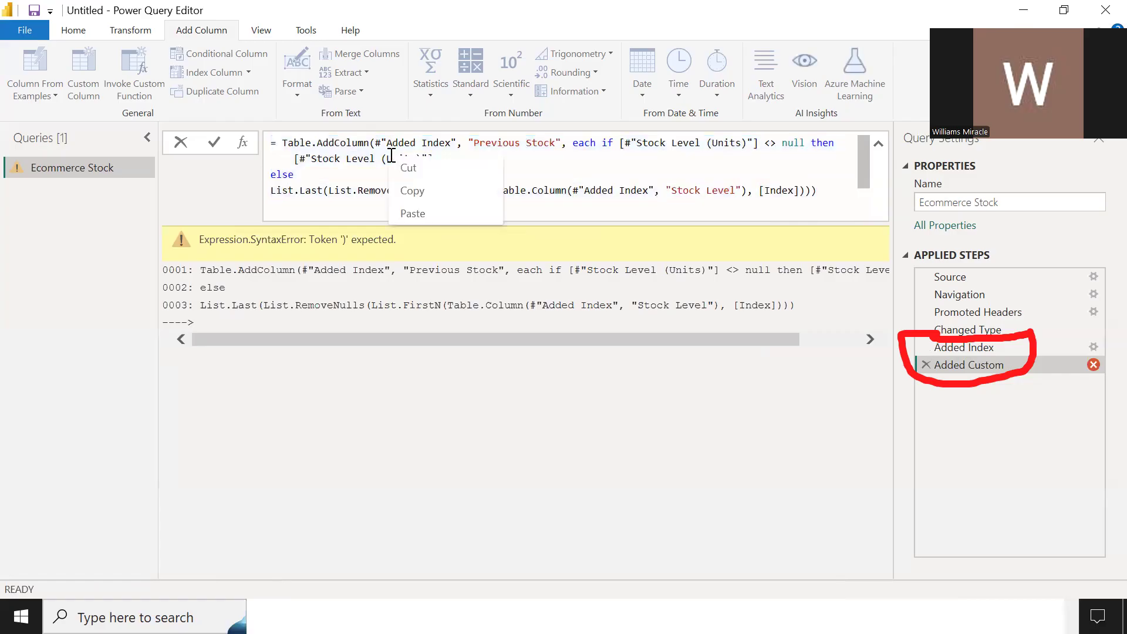
click(413, 189)
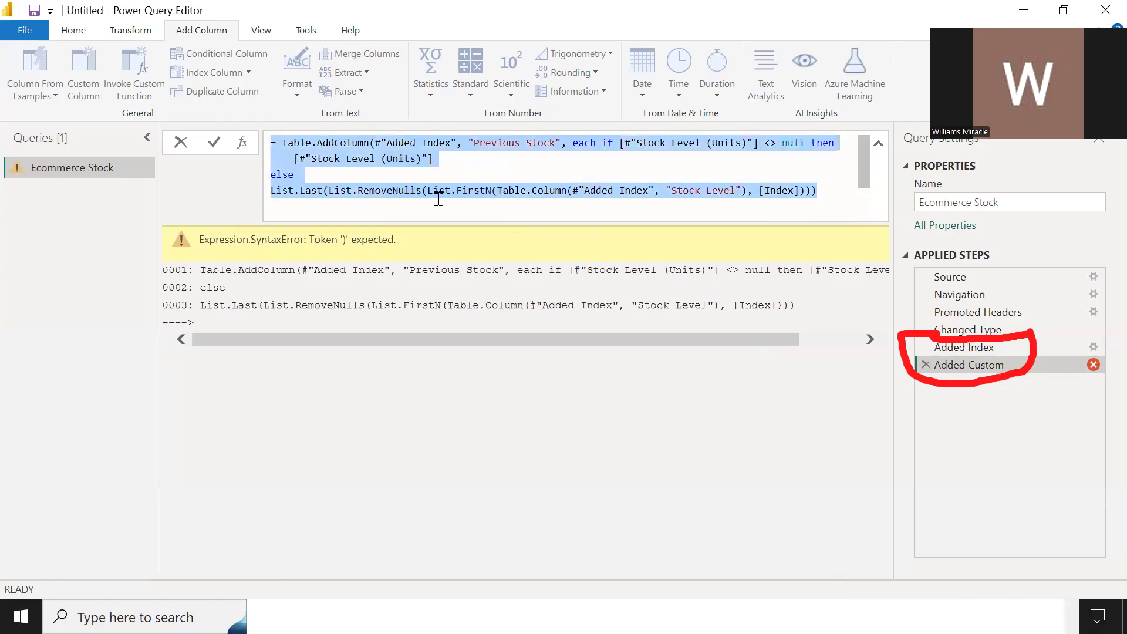
click(537, 462)
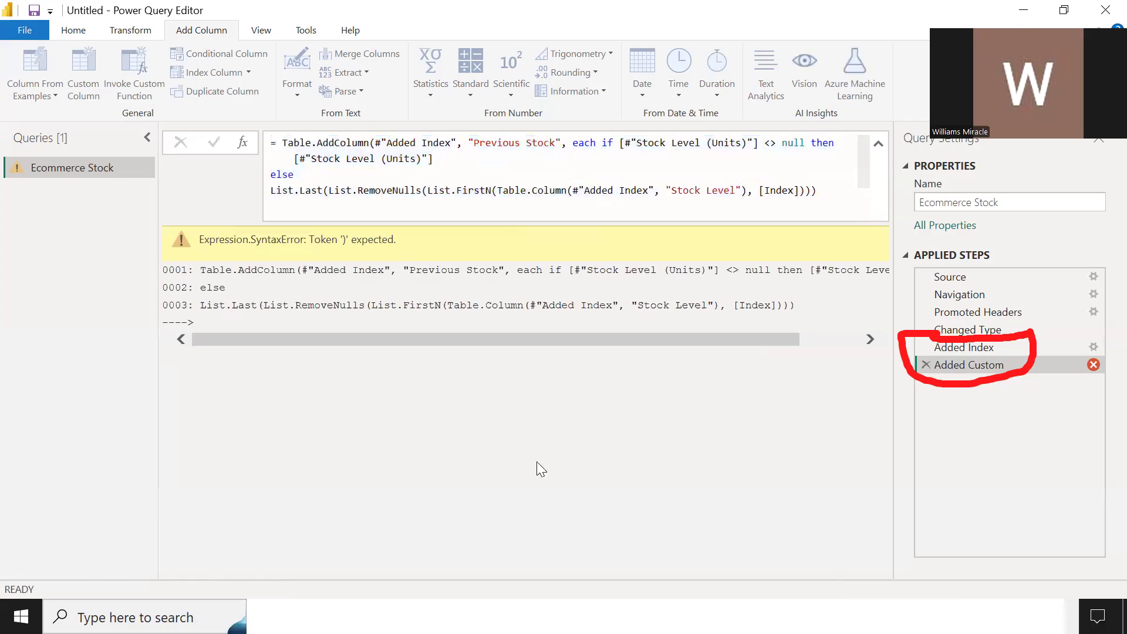
click(926, 363)
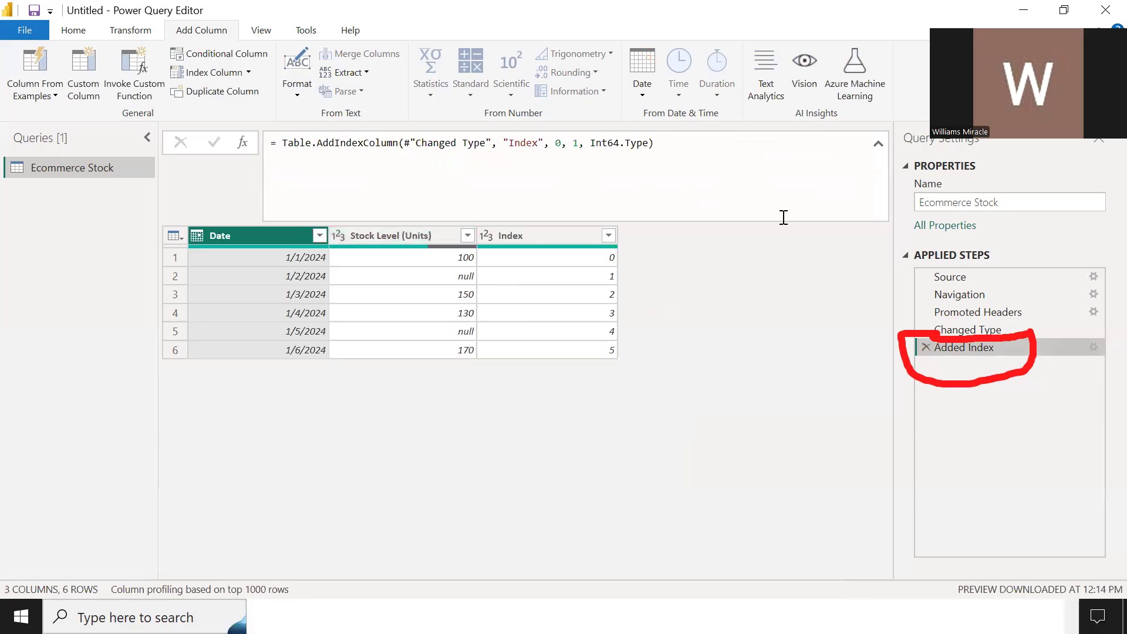
- Collapse the formula bar, start a new custom column named Previous Stock and paste the copied formula into it
click(878, 144)
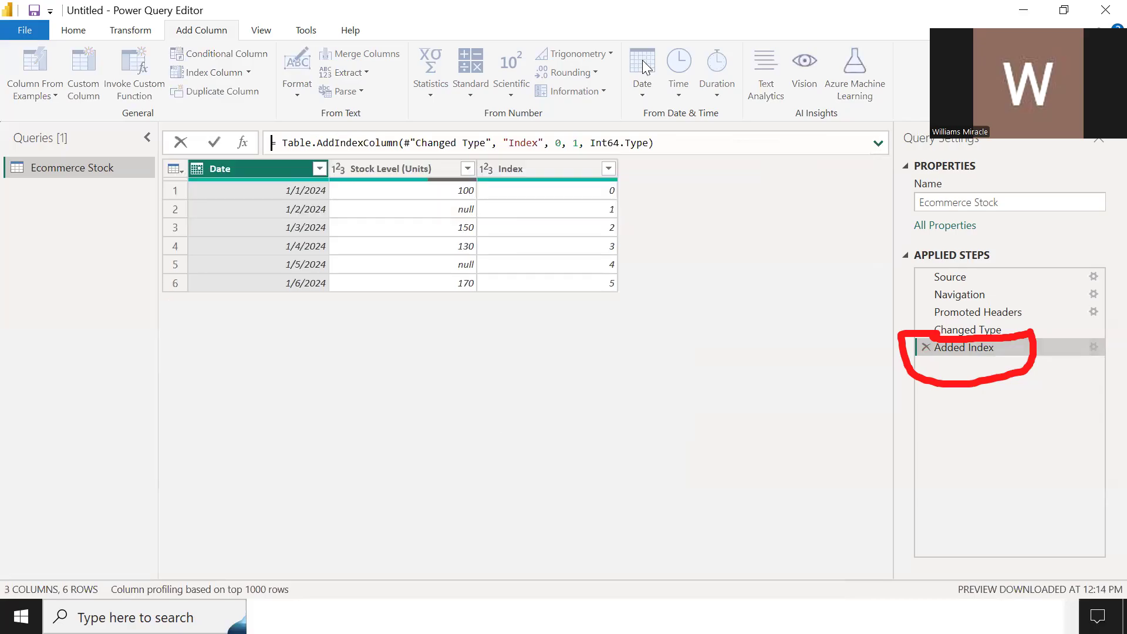
click(331, 306)
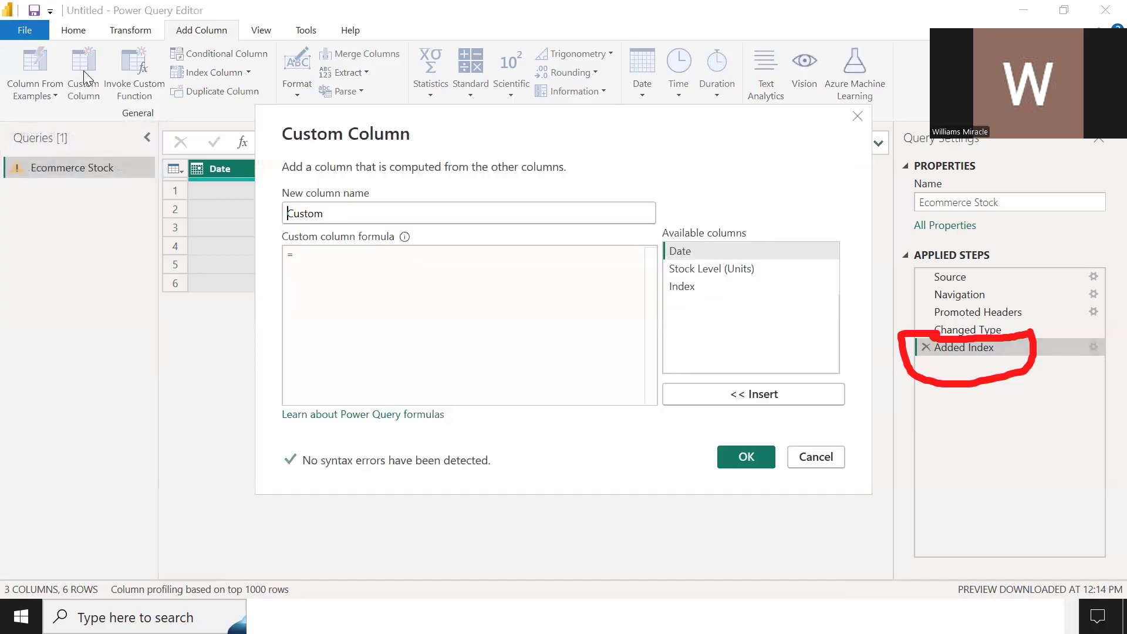
drag(352, 214, 178, 215)
text(Previous Stock)
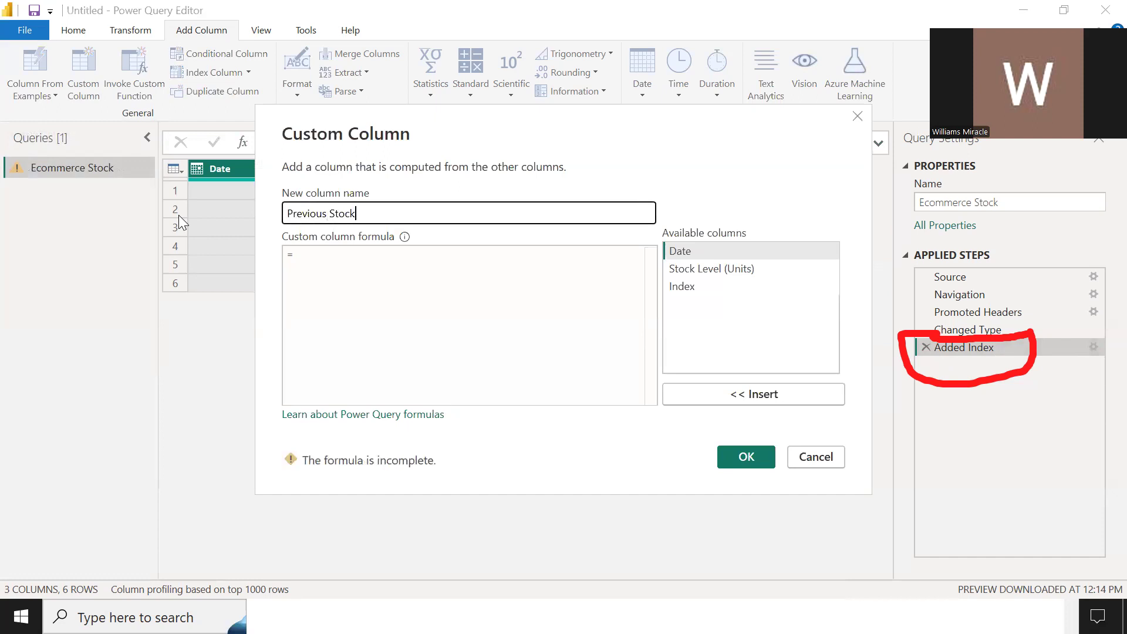
click(334, 256)
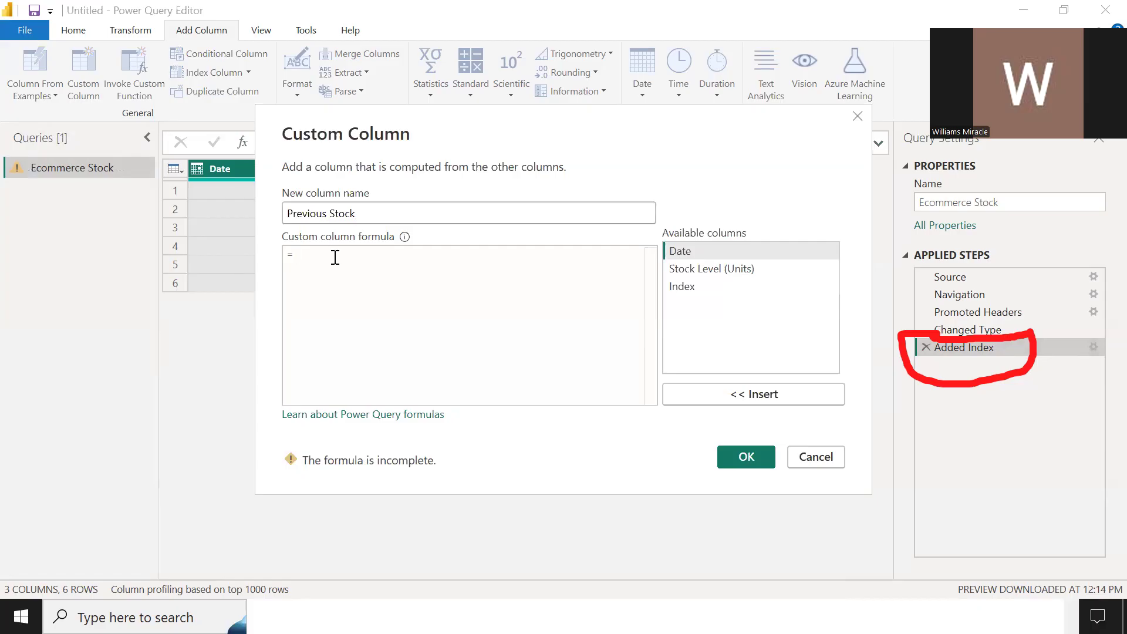
key(ctrl+v)
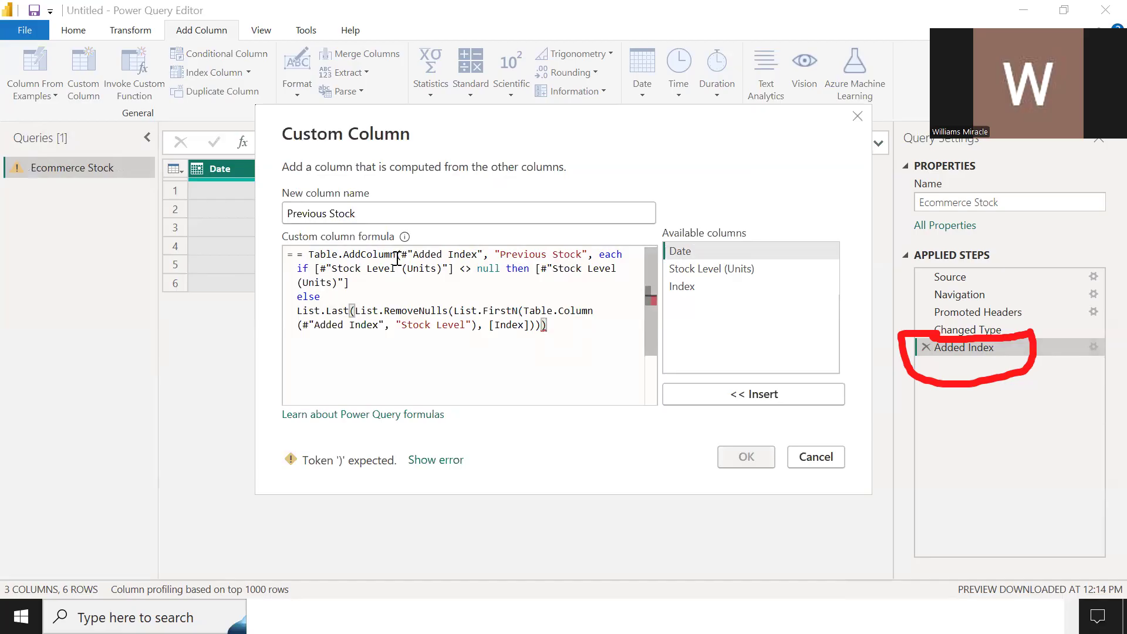
- Strip the leading = Table.AddColumn(#"Added Index", "Previous Stock", each from the pasted formula and create the column
click(297, 254)
drag(298, 254, 627, 254)
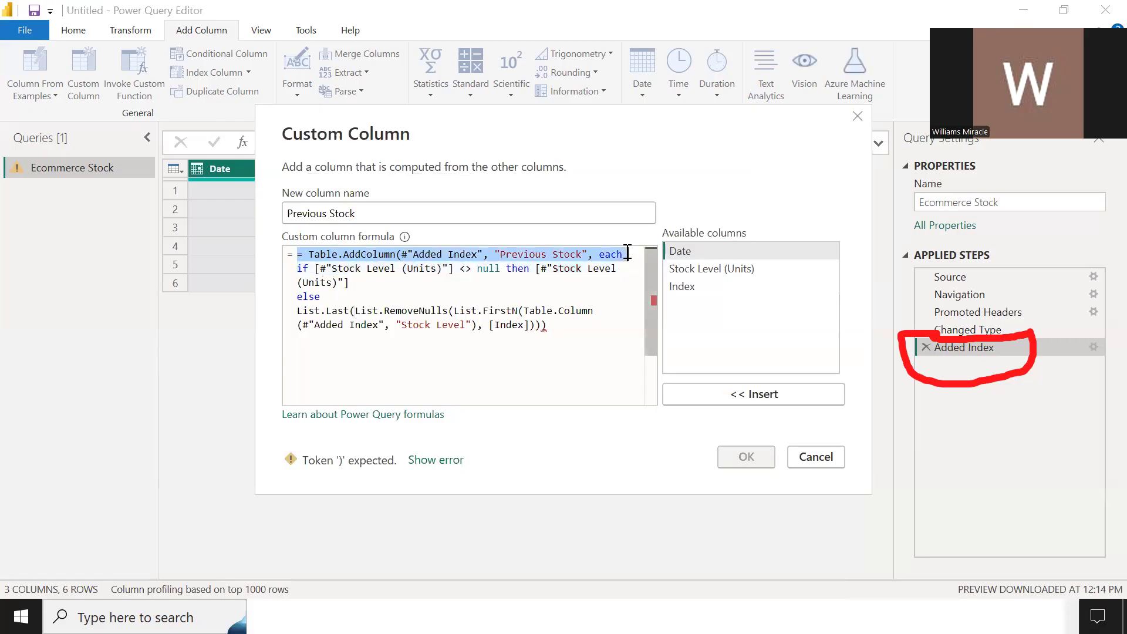
key(BackSpace)
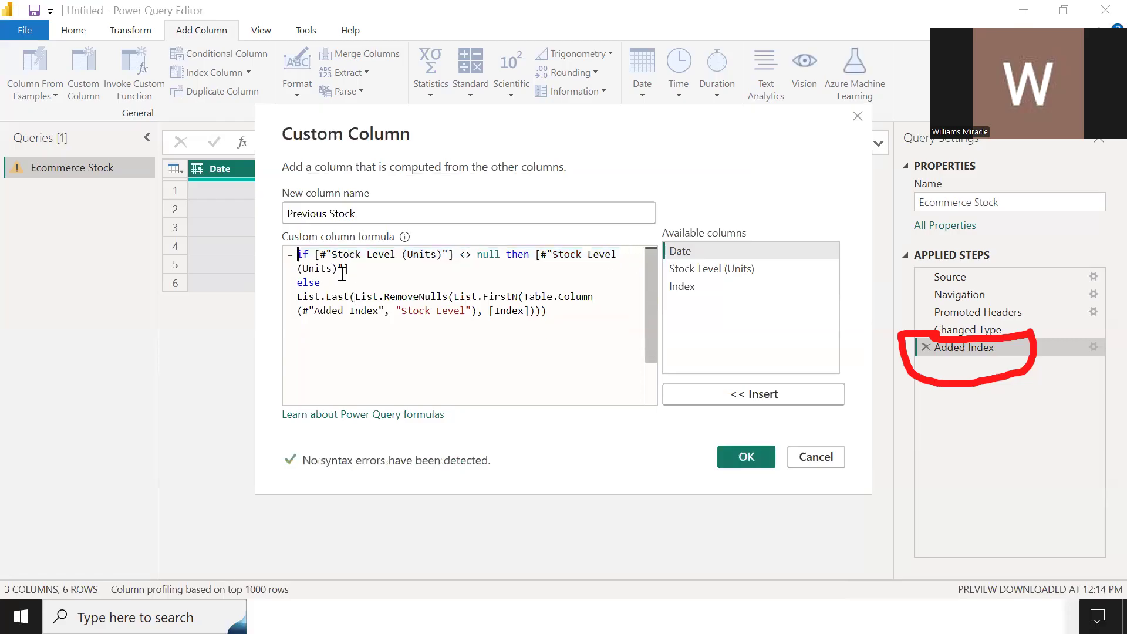
click(548, 310)
click(754, 455)
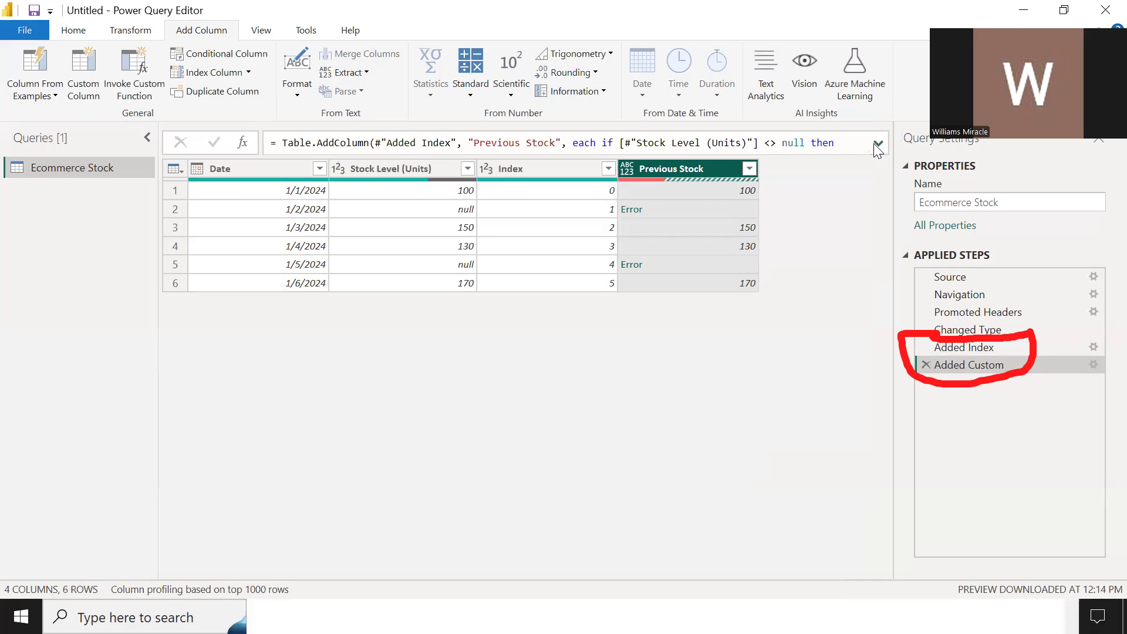
- Expand the Previous Stock formula and highlight the "Stock Level" column name inside Table.Column
click(874, 144)
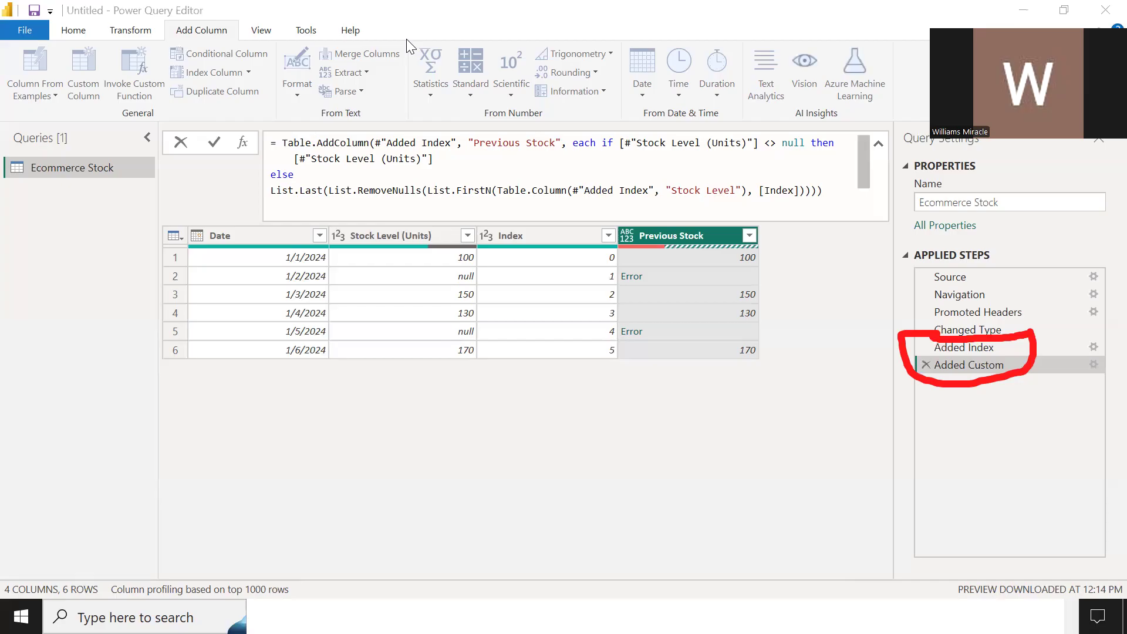
key(Escape)
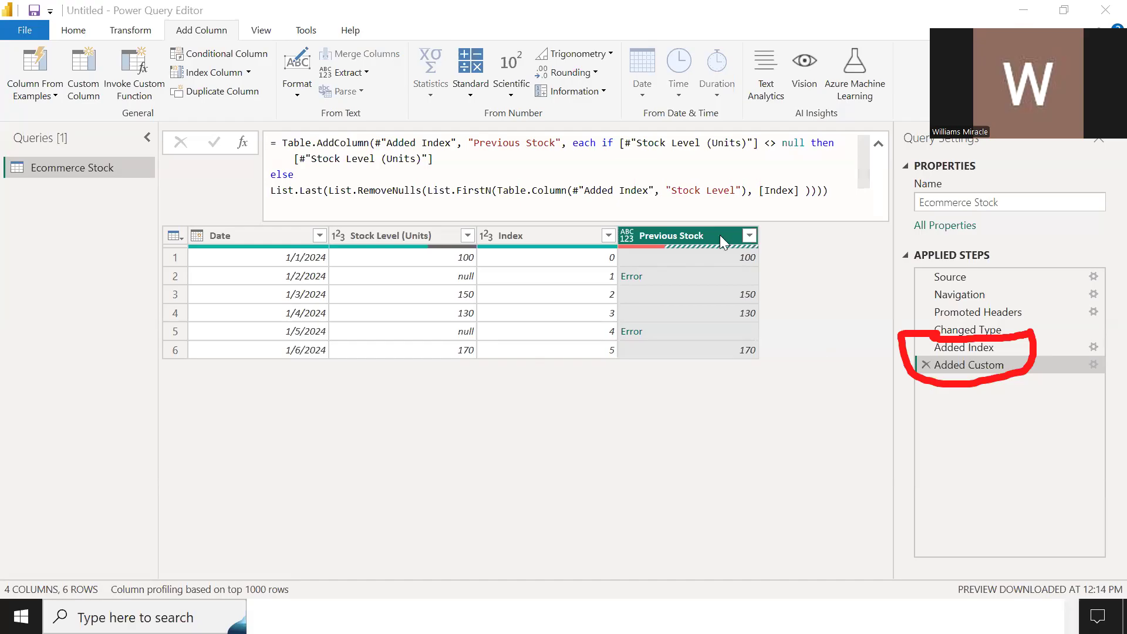
click(659, 189)
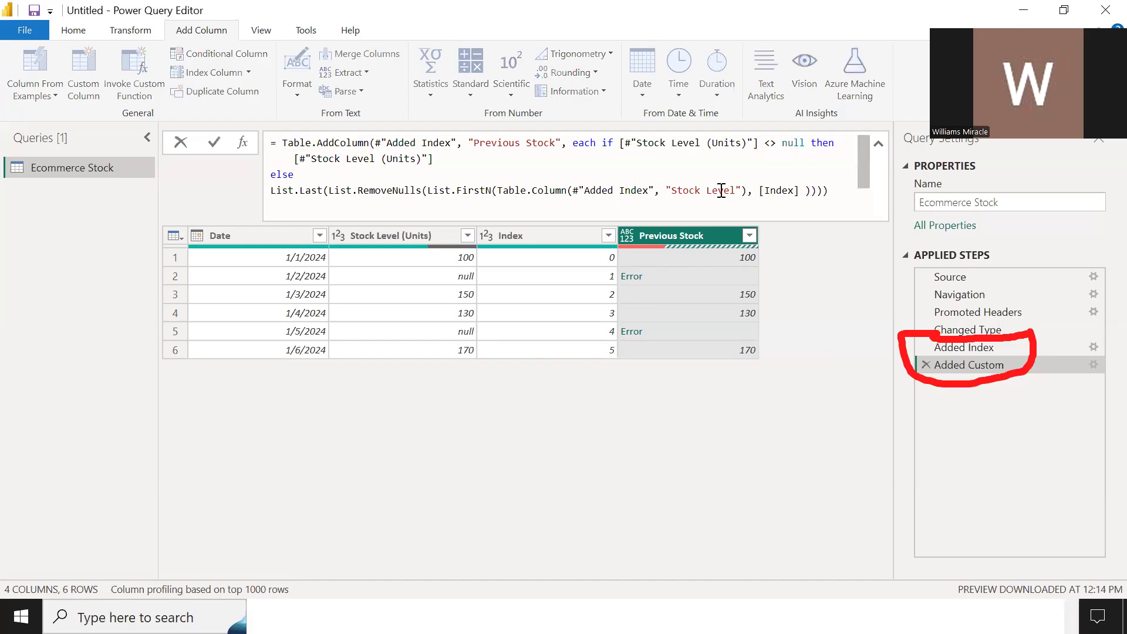
drag(737, 191, 672, 190)
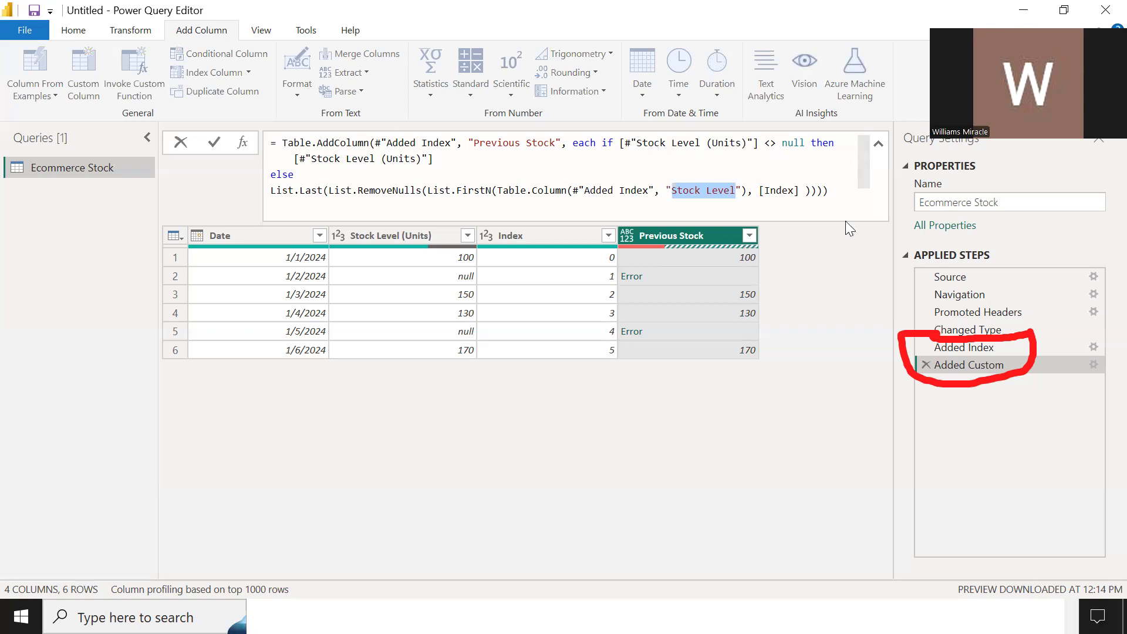
- Copy the complete Previous Stock formula and remove the Added Custom step
click(764, 189)
key(ctrl+a)
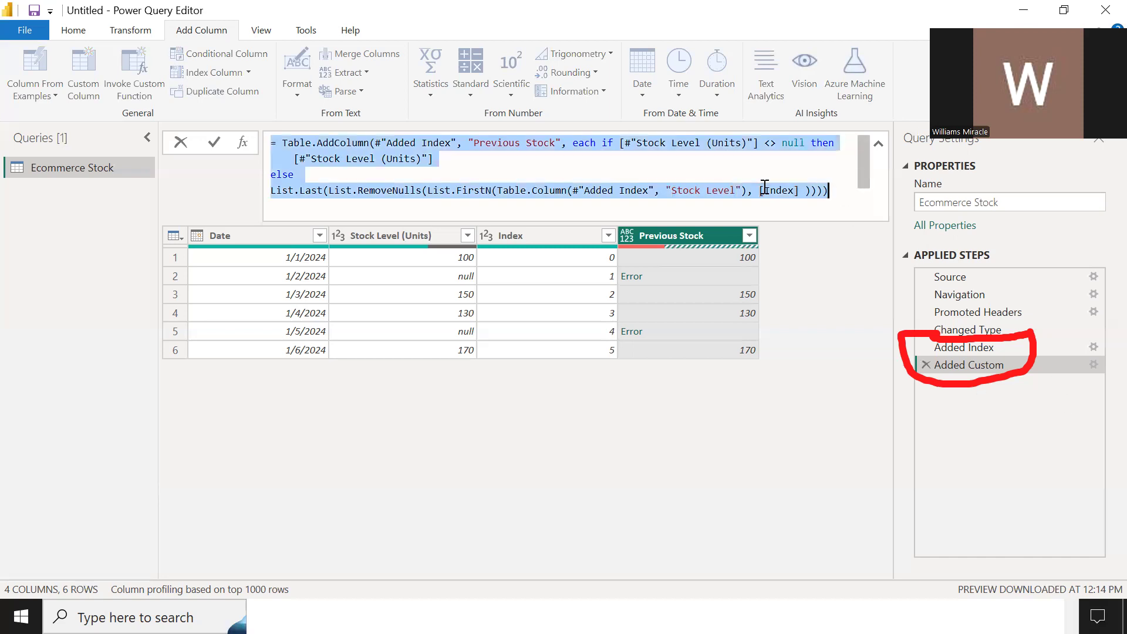
click(924, 364)
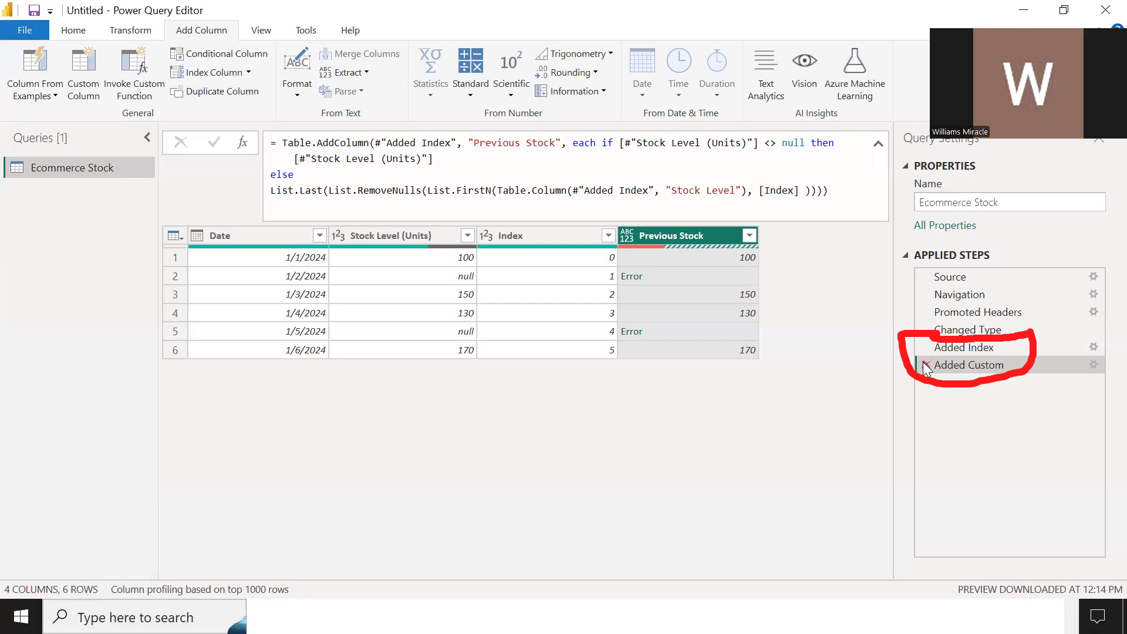
click(926, 365)
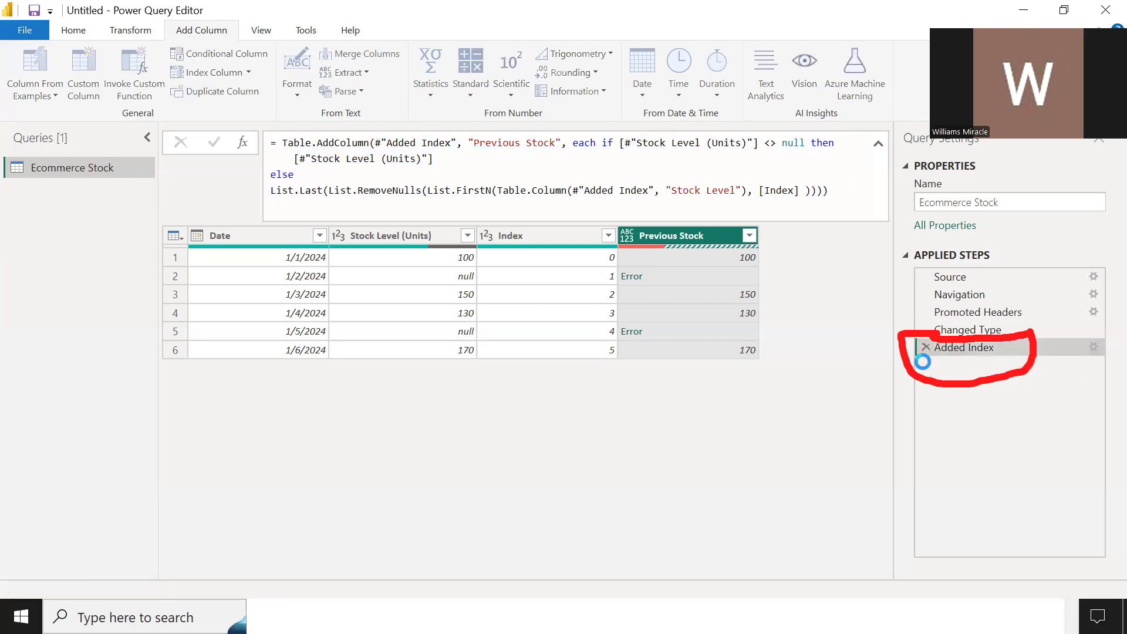
- Start another custom column named Previous Stock and paste the copied Table.AddColumn formula as its formula
click(87, 73)
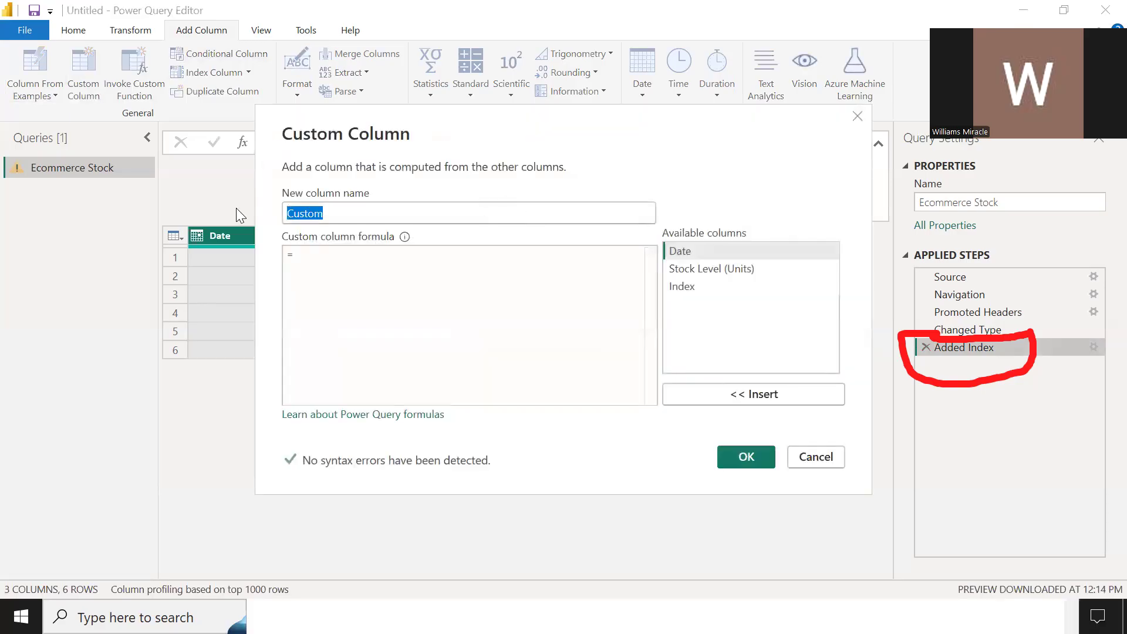
text(Prev)
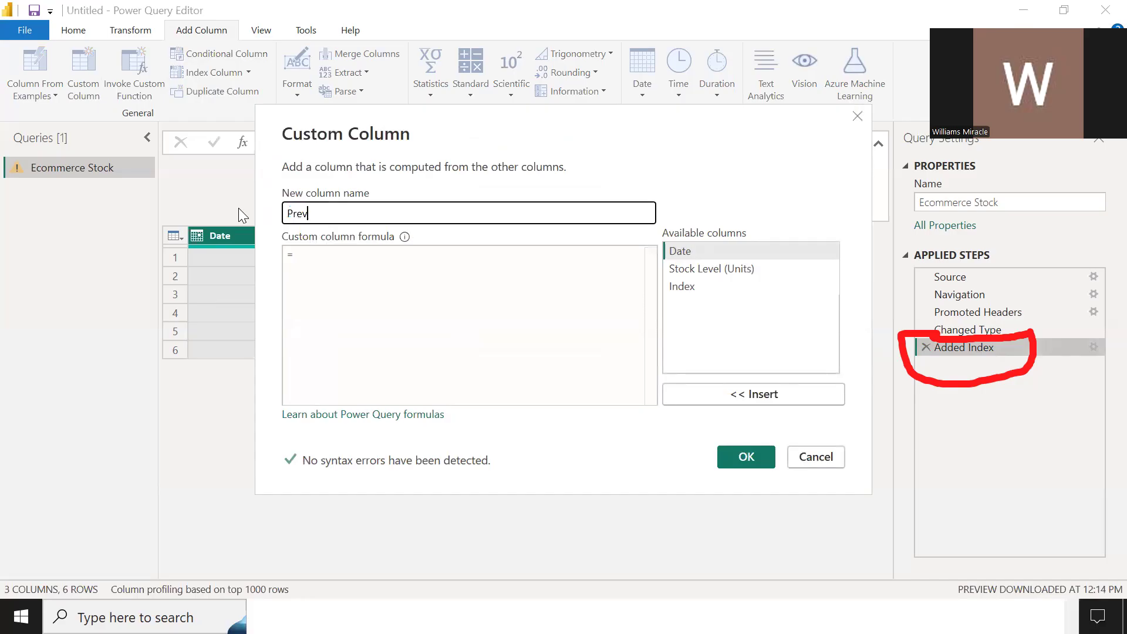
text( Stock)
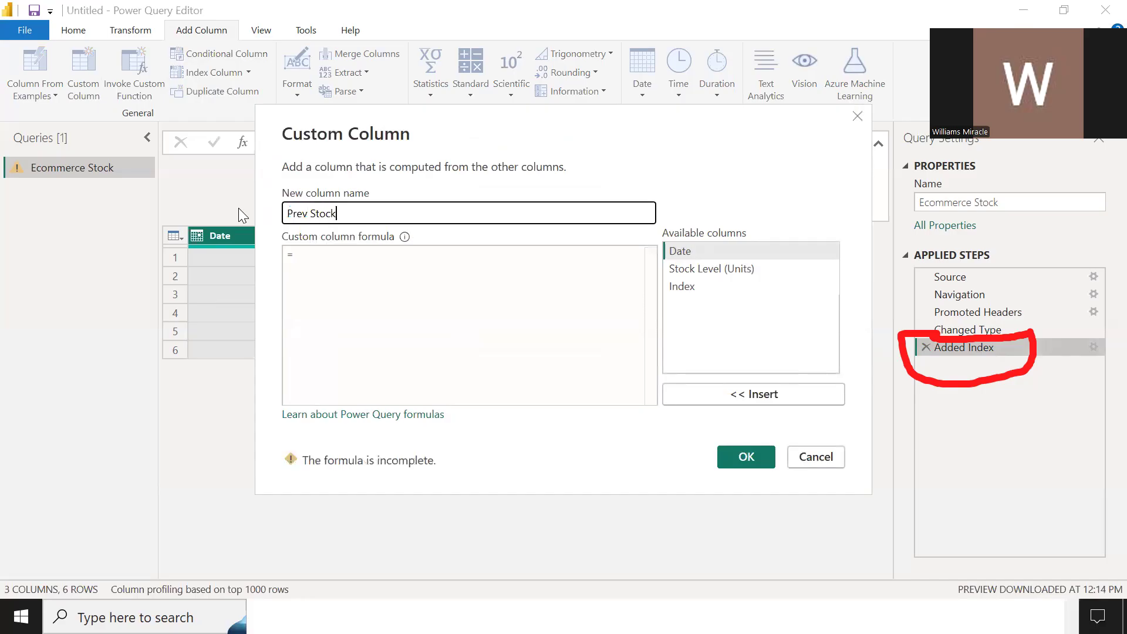
key(BackSpace)
text(ious)
click(325, 252)
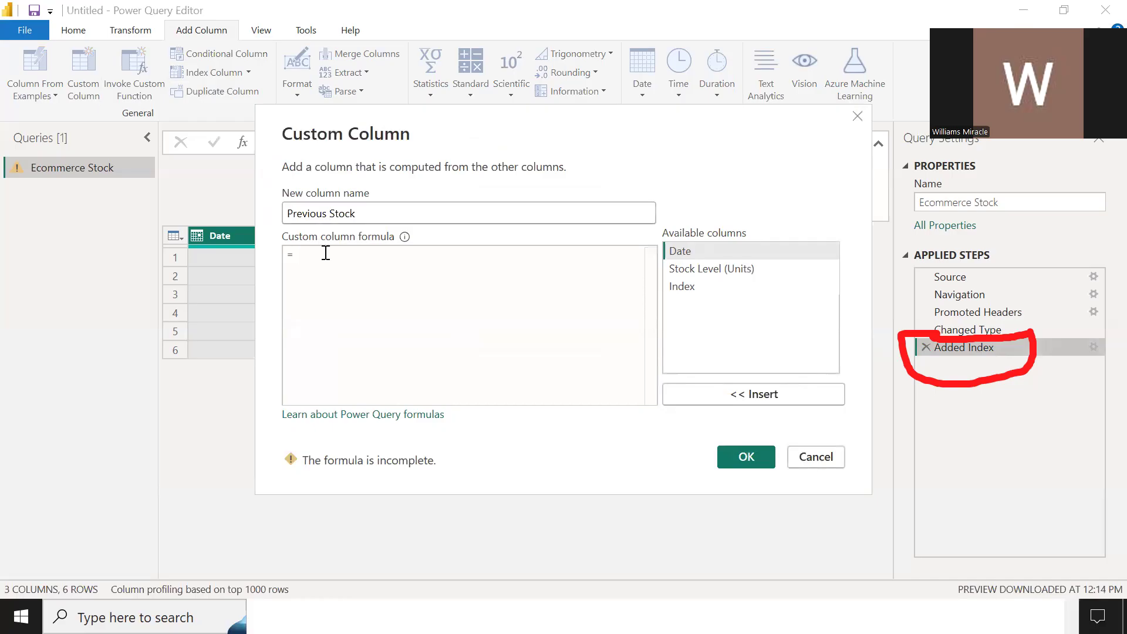
key(ctrl+v)
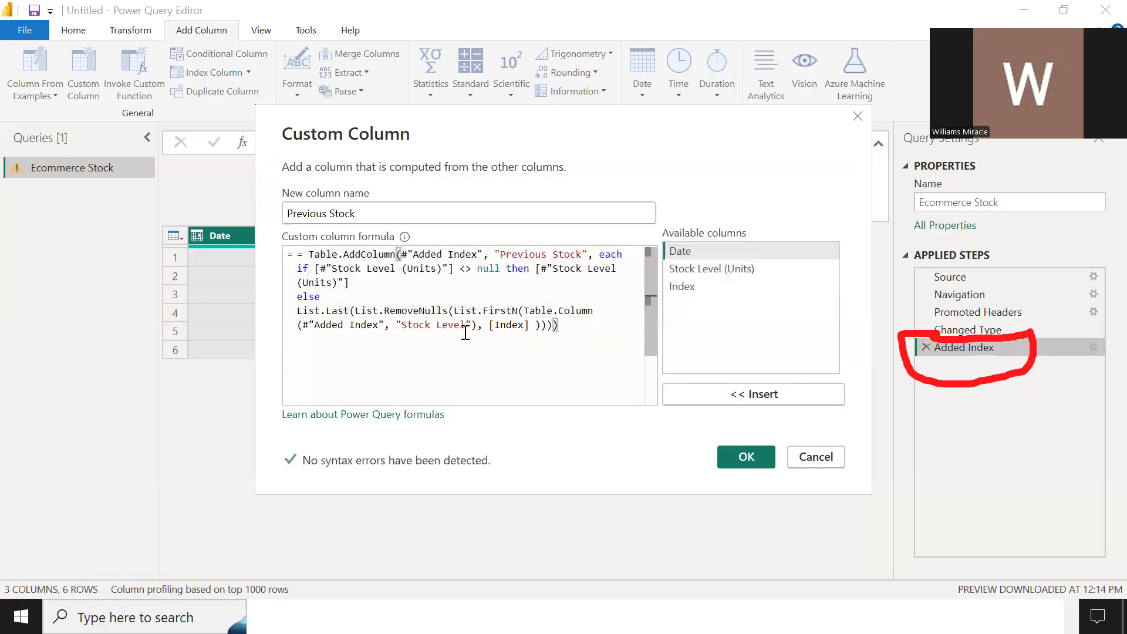
- Change the Table.Column name to "Stock Level (Units)", remove the space after [Index] and create the column
click(411, 268)
drag(438, 268, 442, 268)
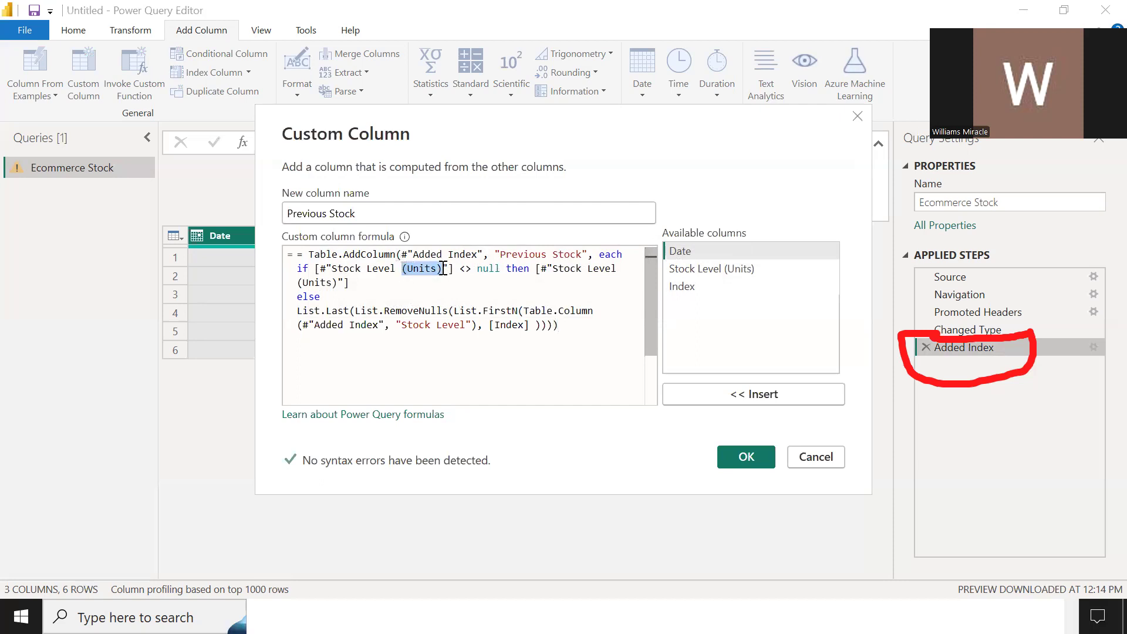
click(468, 325)
text((Units)
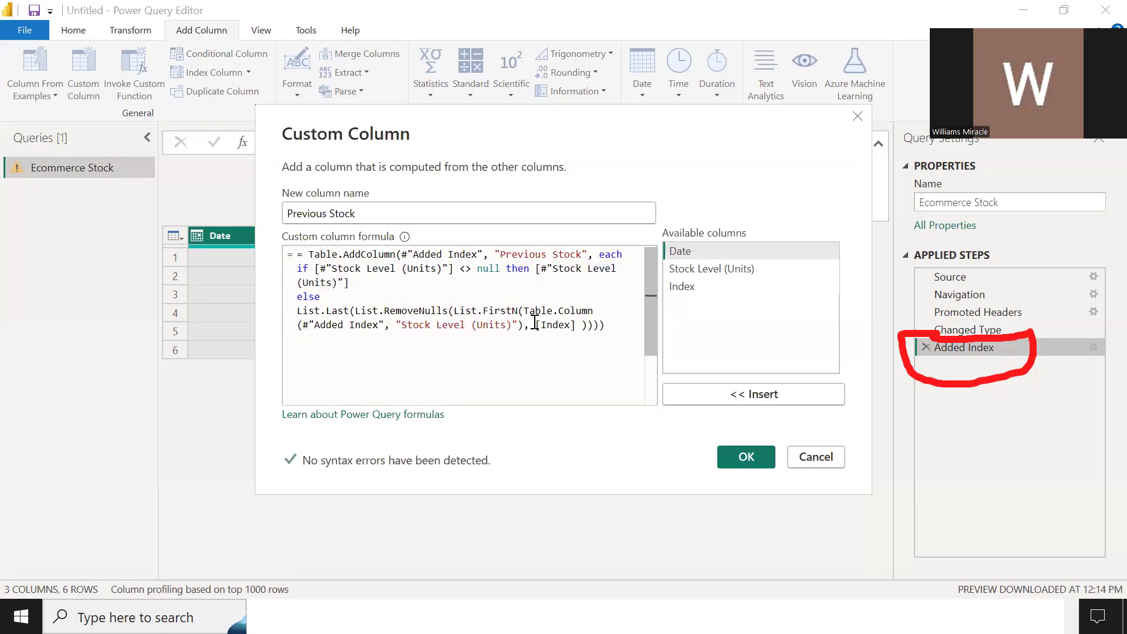
click(587, 325)
key(BackSpace)
click(729, 458)
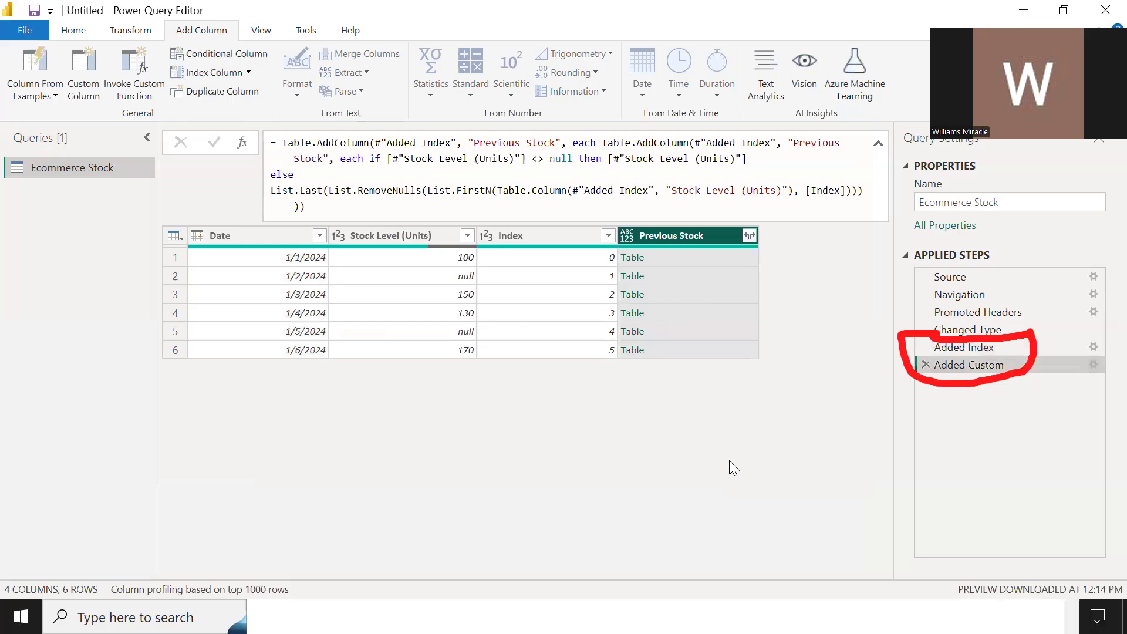
- Drill into the nested table in the first row of the Previous Stock column
click(847, 191)
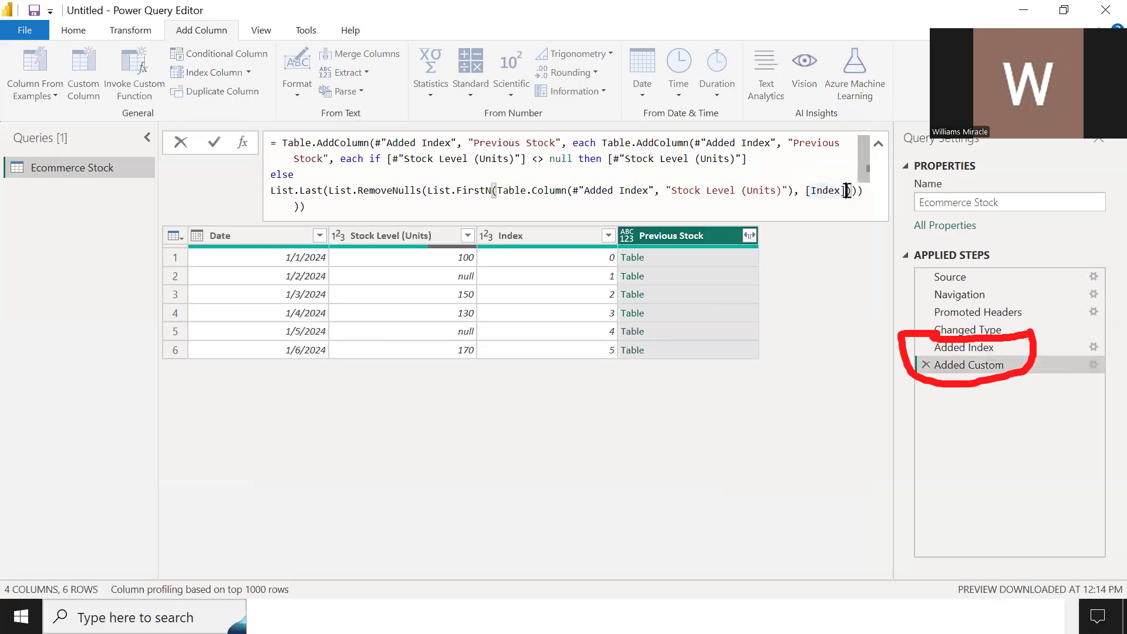
click(626, 257)
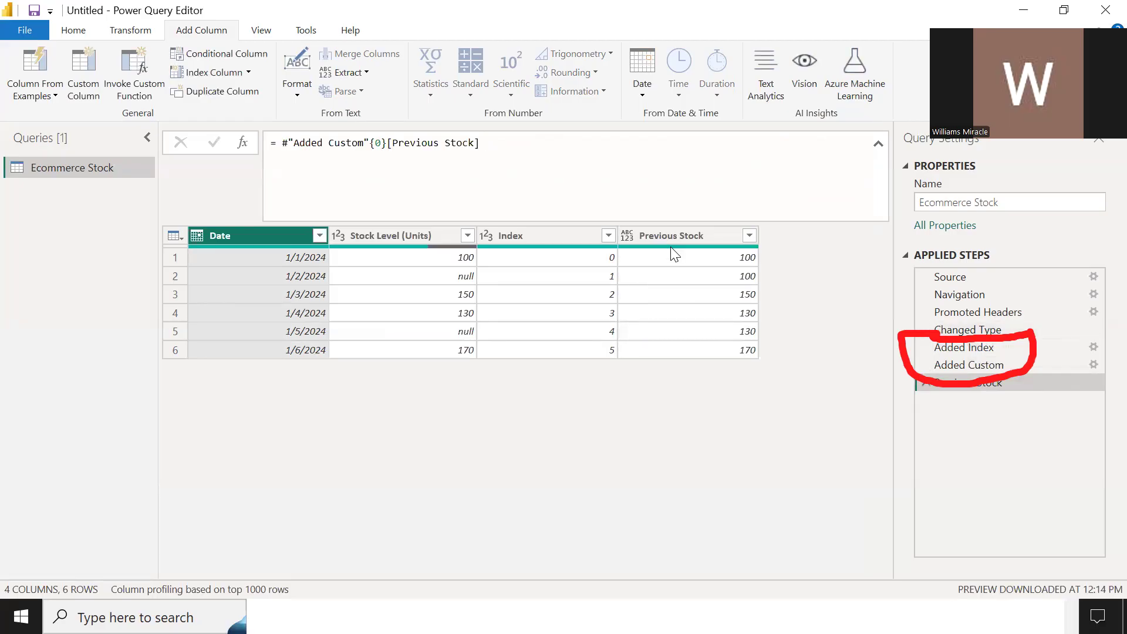
- Compare the Added Custom step with the drilled-down Previous Stock step and collapse the formula bar
click(986, 367)
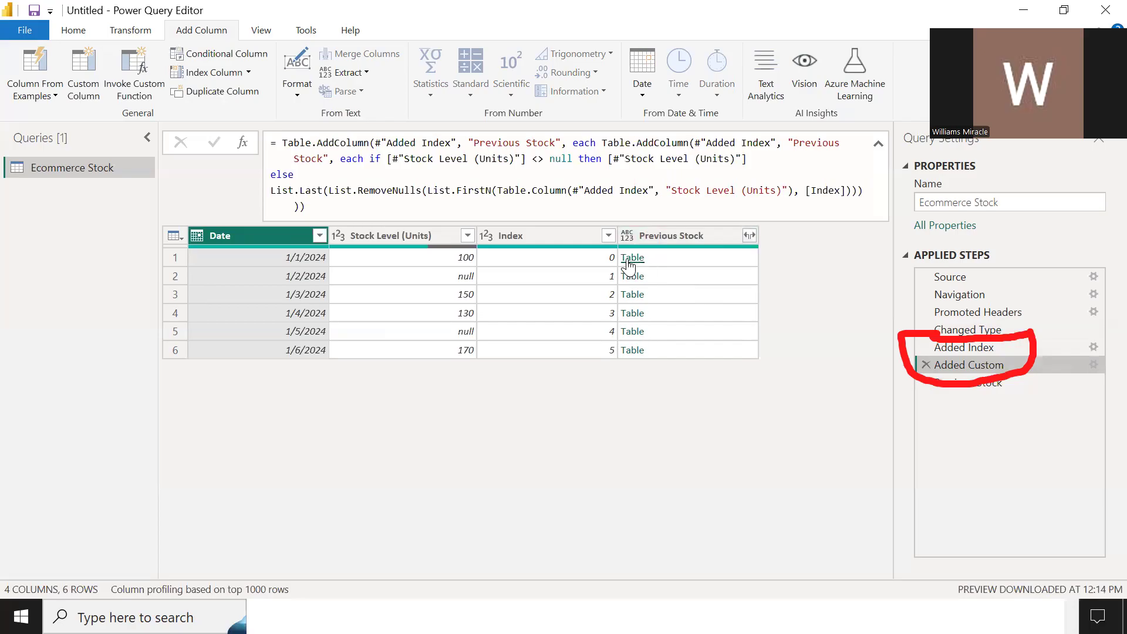
click(980, 382)
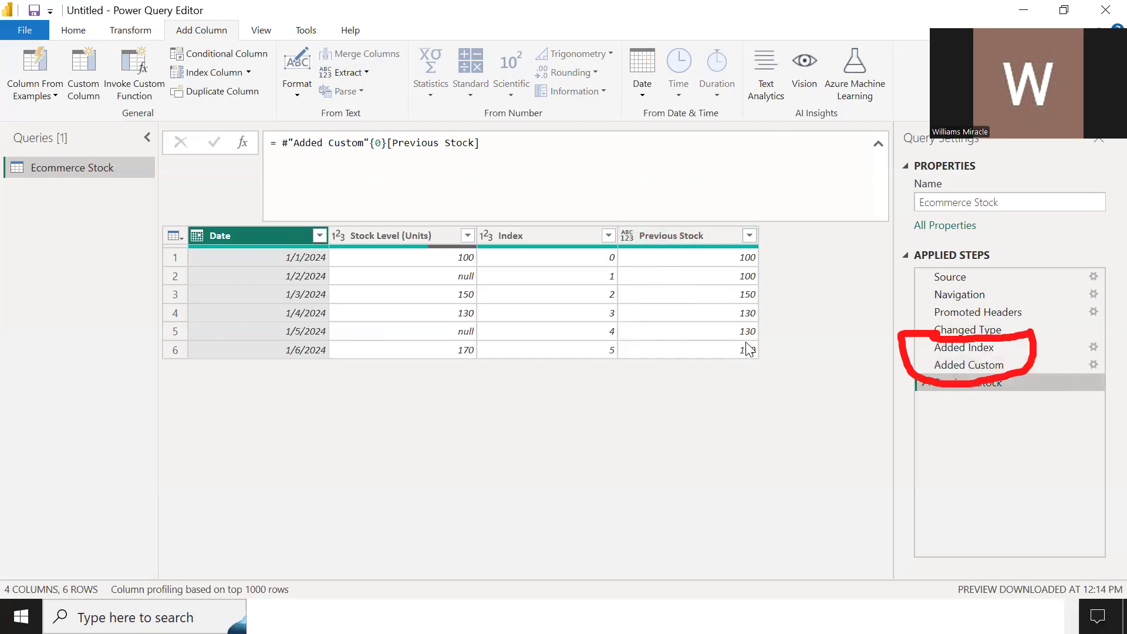
click(878, 144)
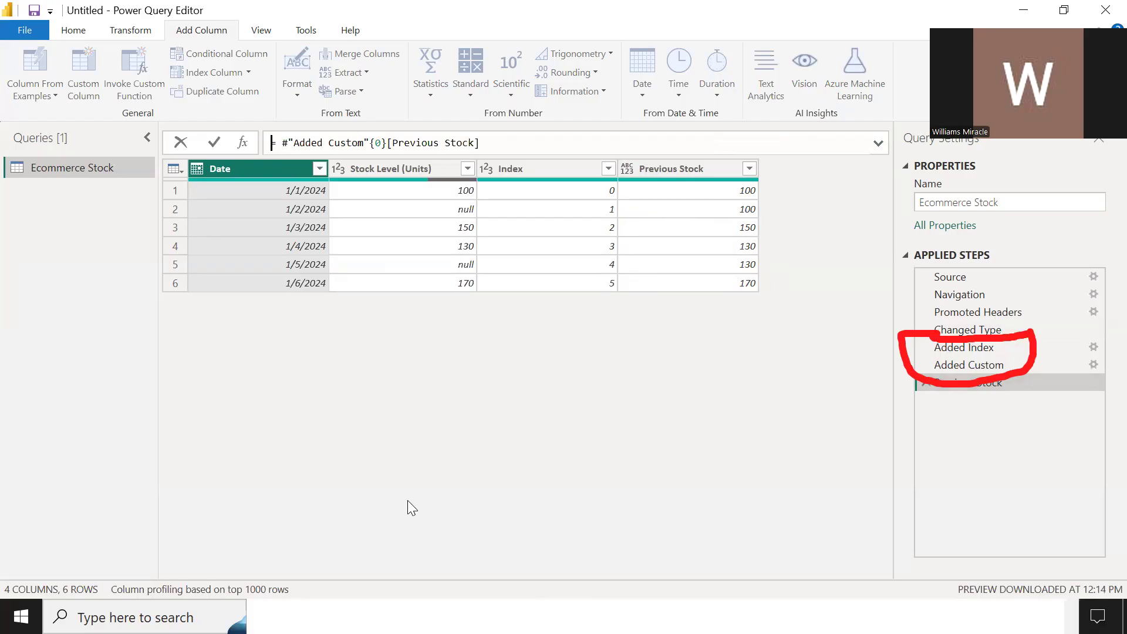
- Switch to Notepad, add "done" for Prev Stock (Units) in the column list and return to Power Query Editor
key(super)
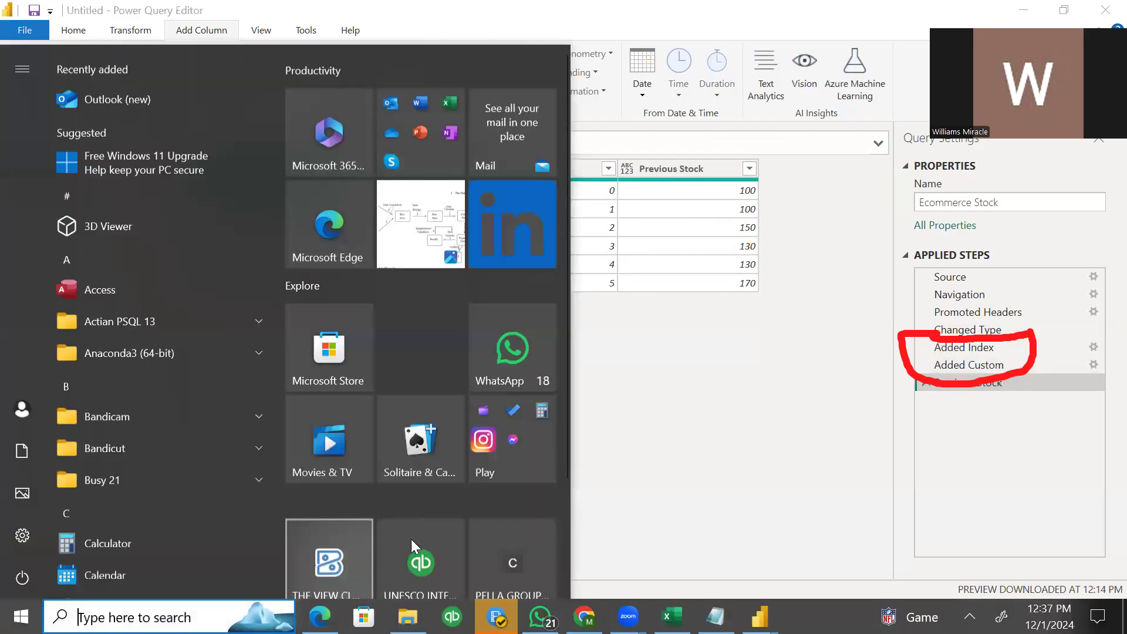
click(716, 616)
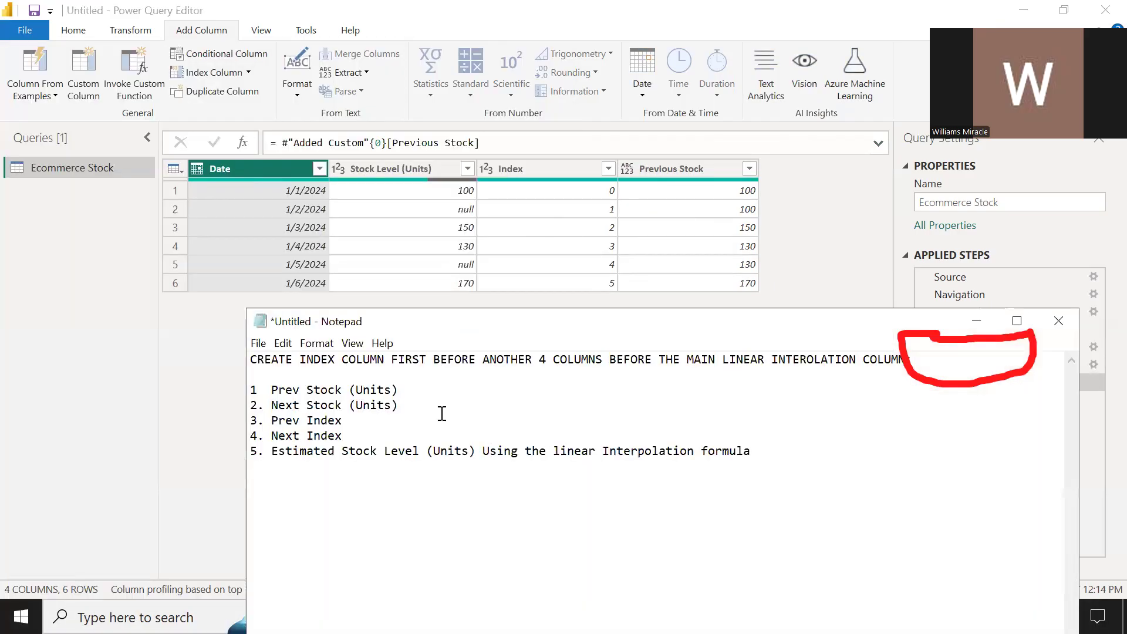
text(done)
click(133, 331)
click(90, 80)
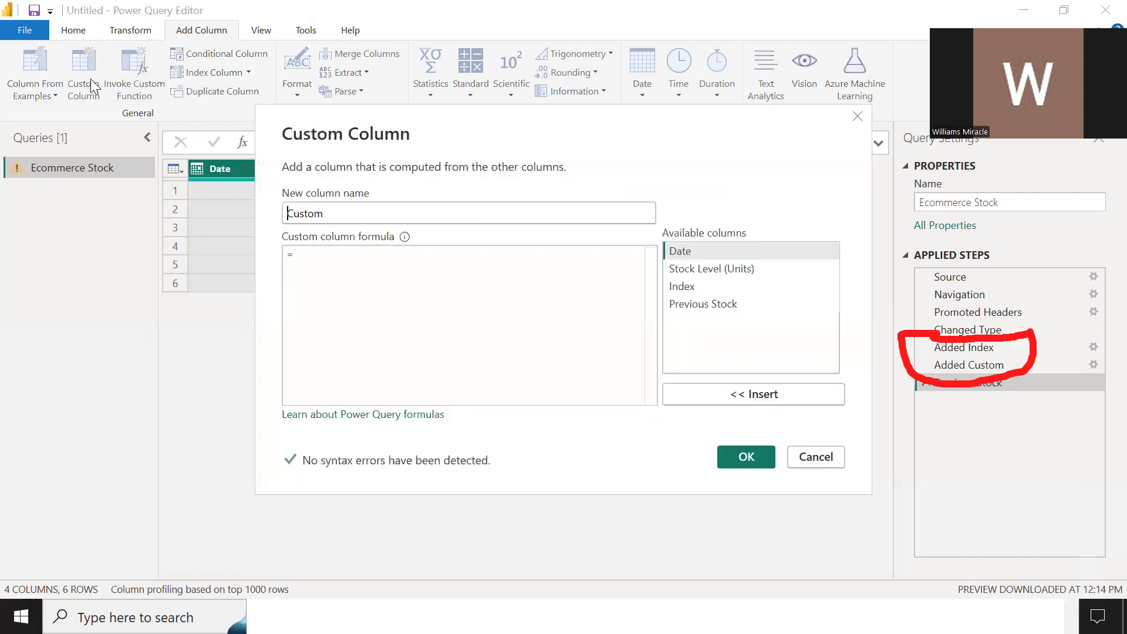
drag(354, 210, 280, 214)
click(286, 218)
click(813, 457)
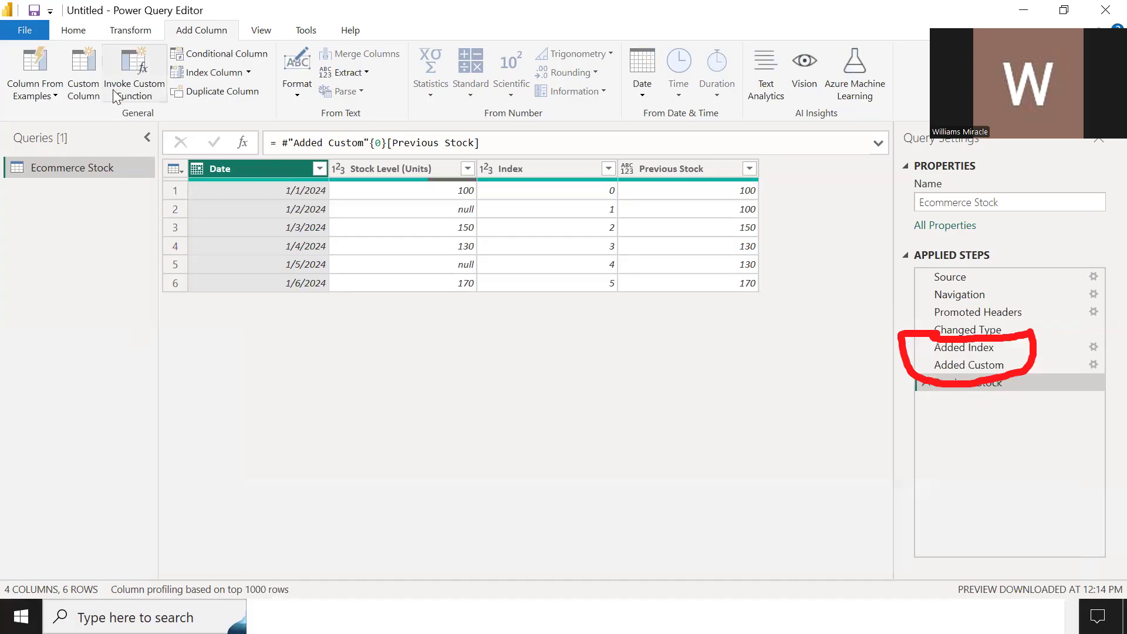
- Start a new custom column named Next Stock
click(78, 72)
drag(333, 206, 263, 215)
text(Next Stock)
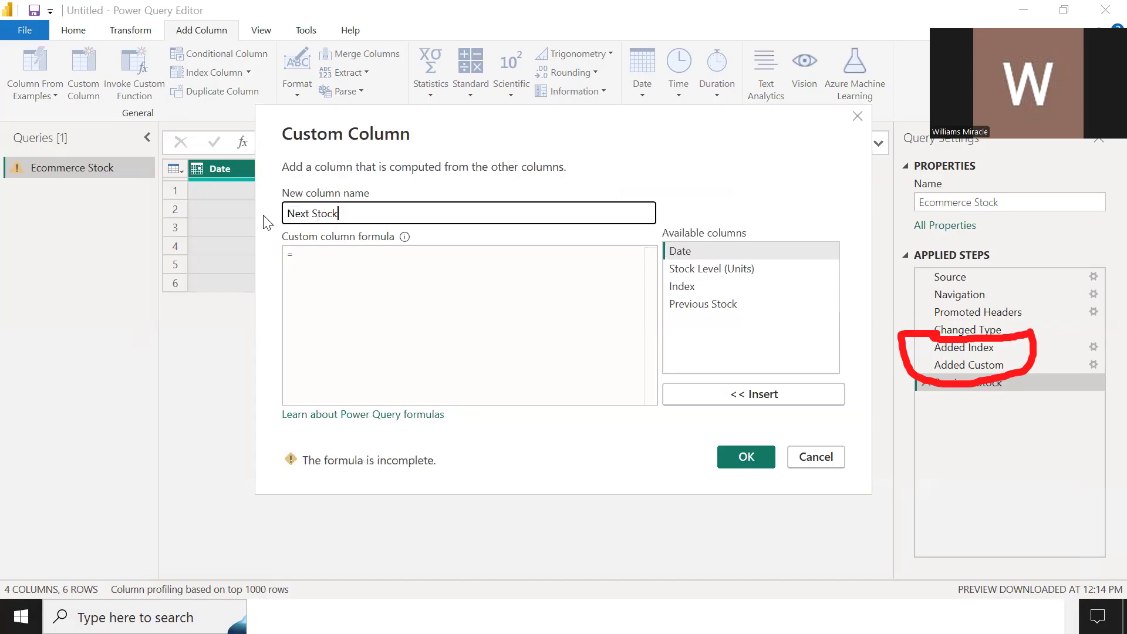
- Begin the Next Stock formula with if [#"Stock Level (Units)"] <> null then [#"Stock Level (Units)"]
click(380, 276)
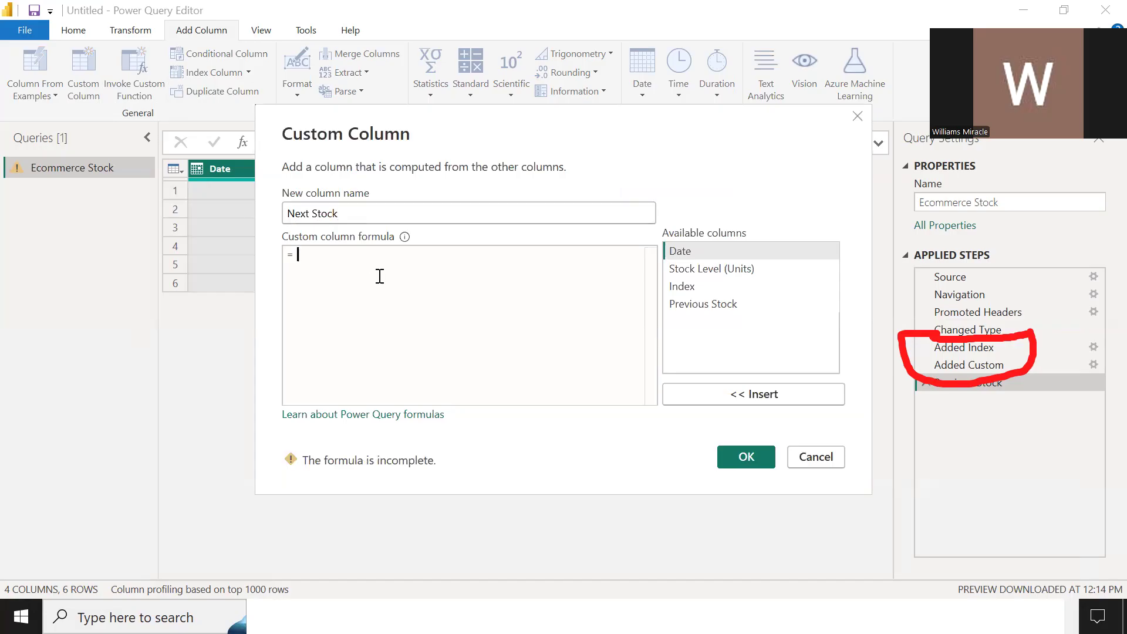
text(if)
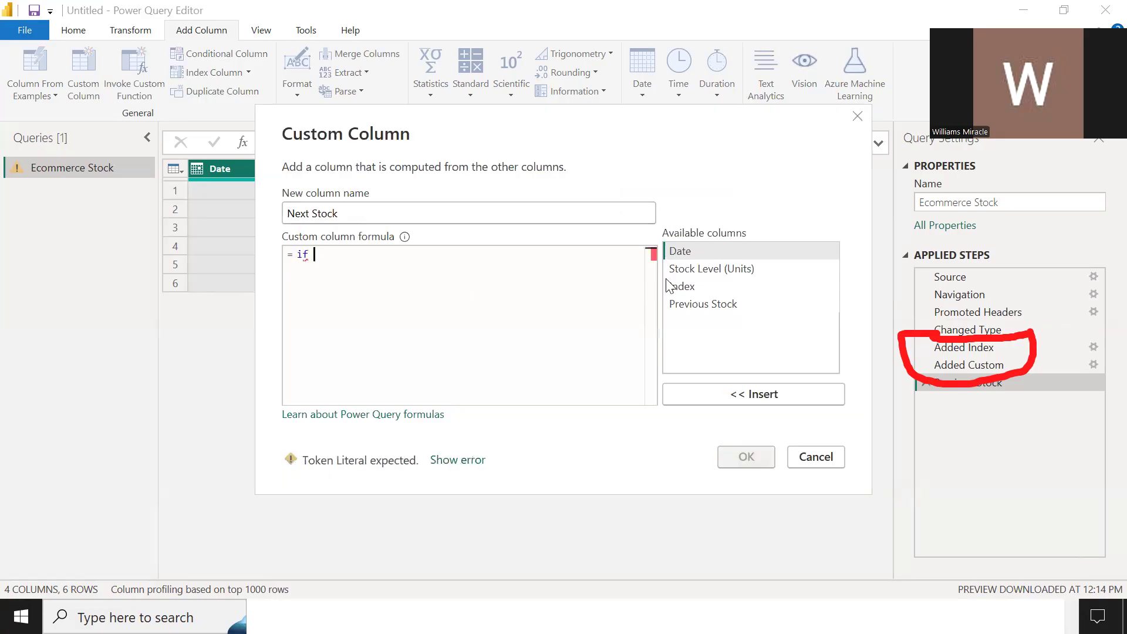
click(686, 270)
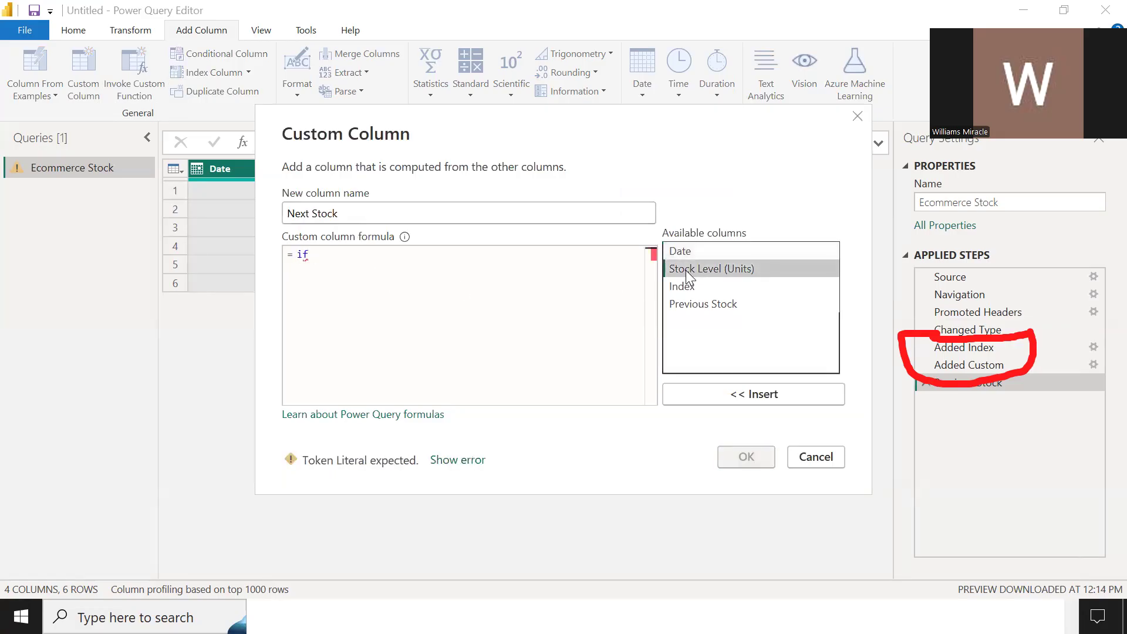
double_click(686, 270)
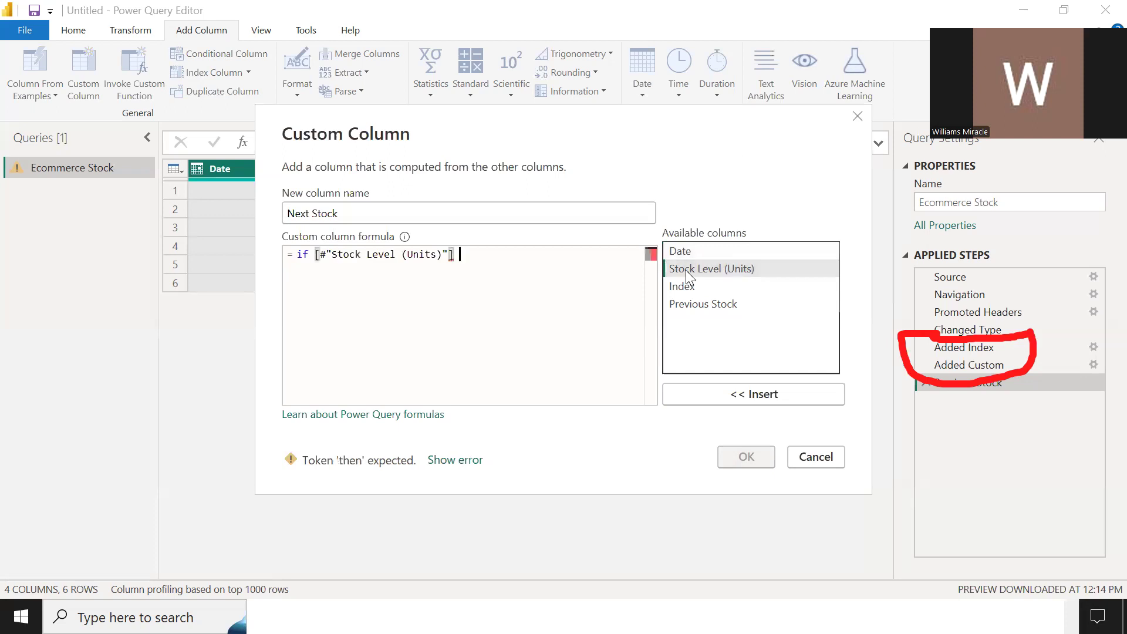
text(<> null then)
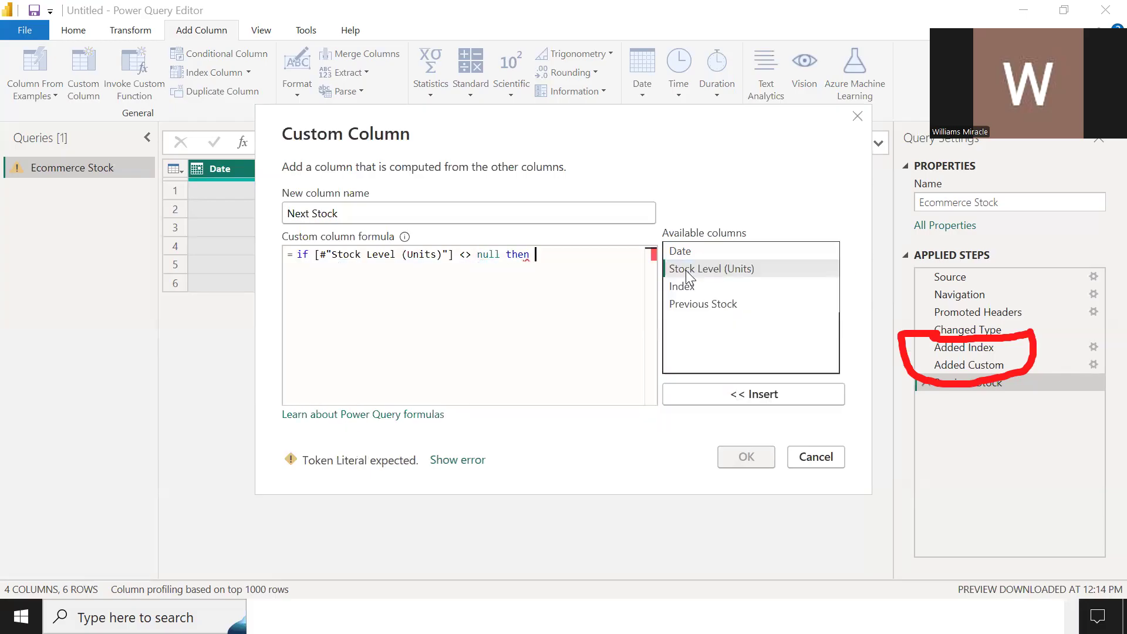
click(732, 269)
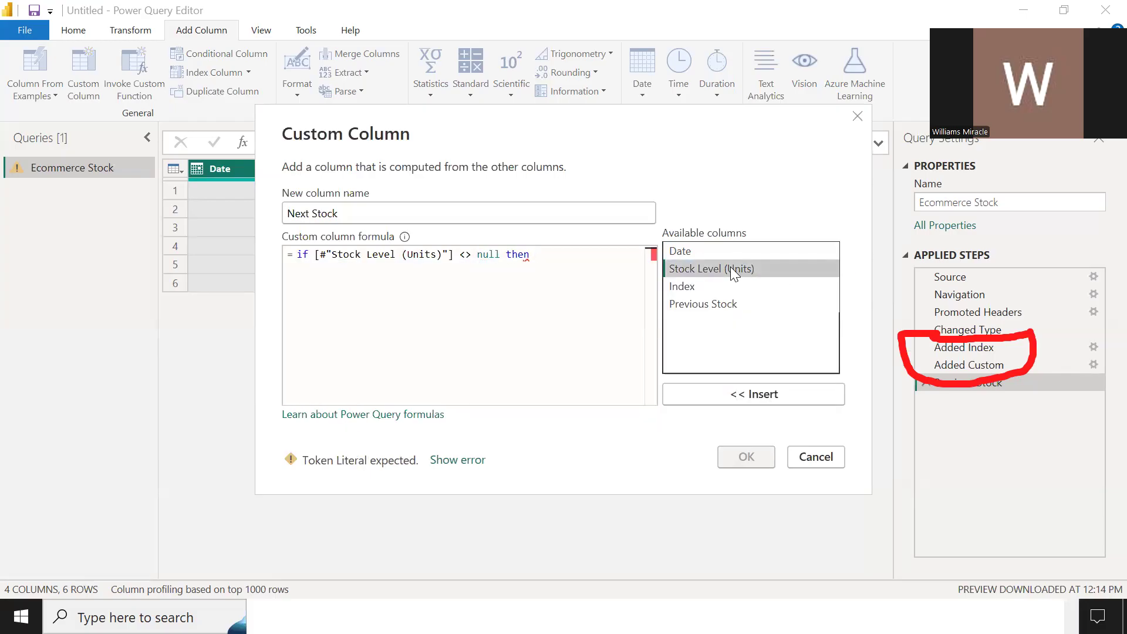
double_click(730, 267)
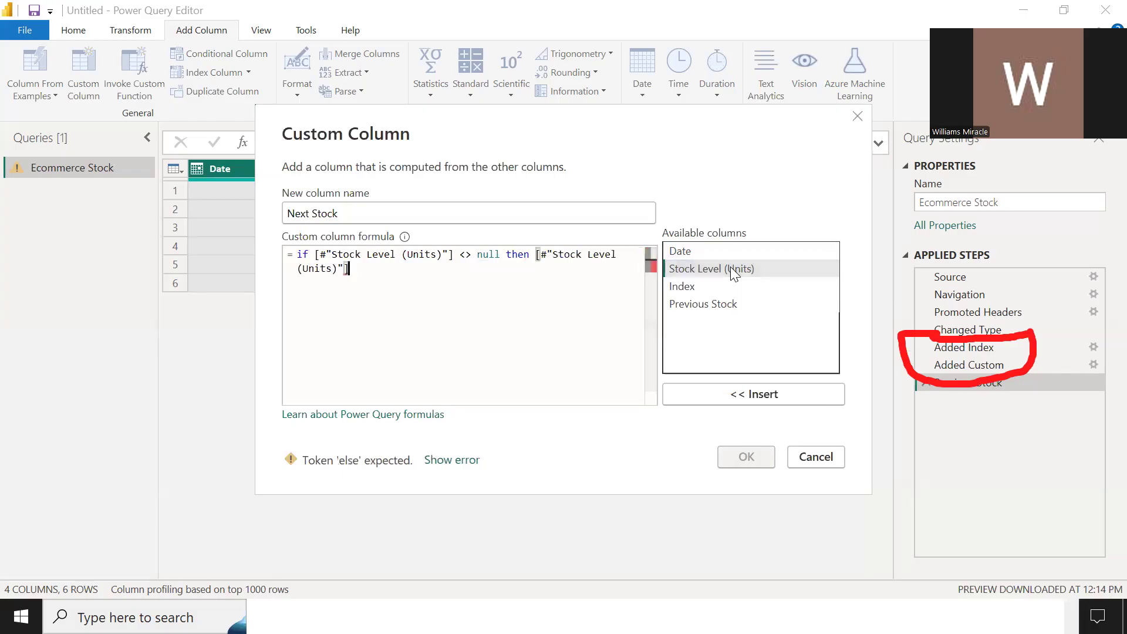
- Add an else branch on its own line, followed on the next line by List.First(List.RemoveNulls
key(Return)
text(else)
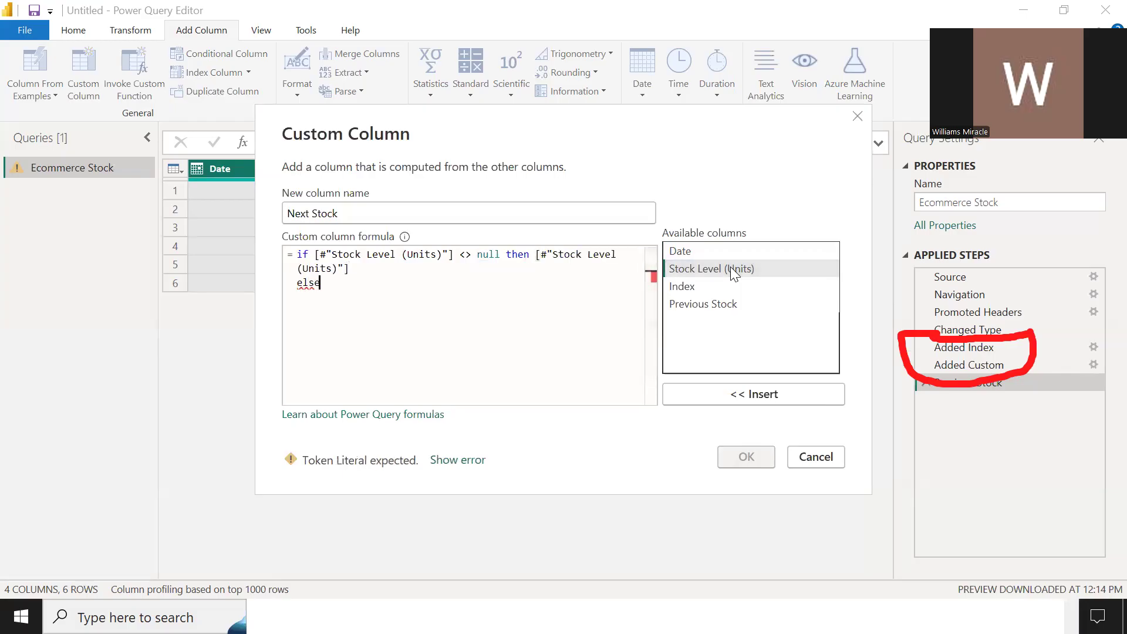
key(Return)
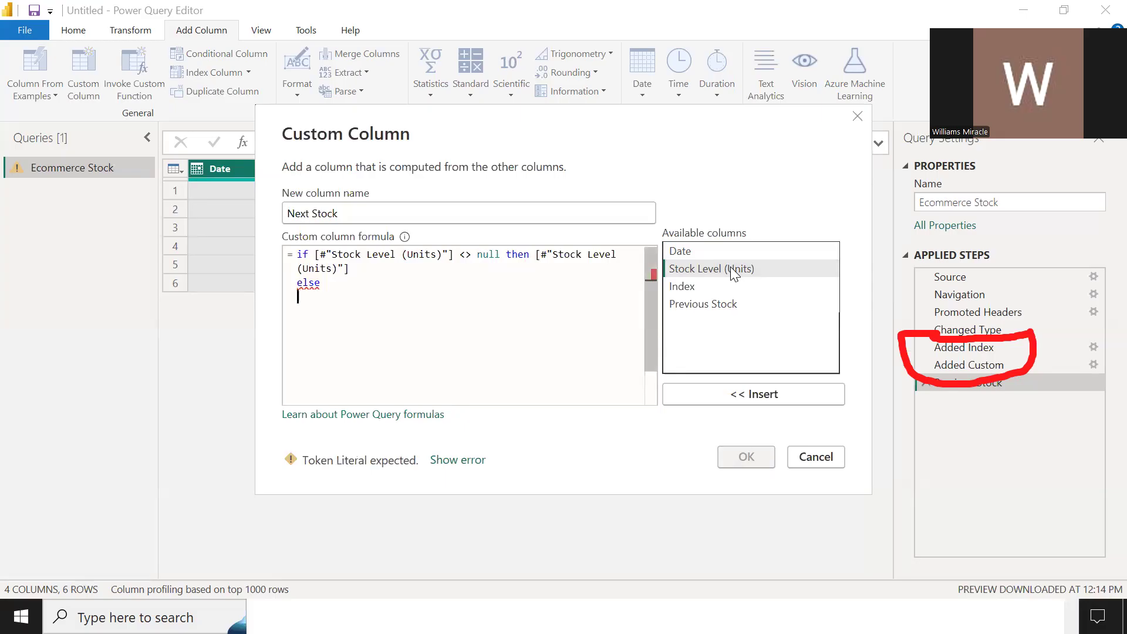
text(List.)
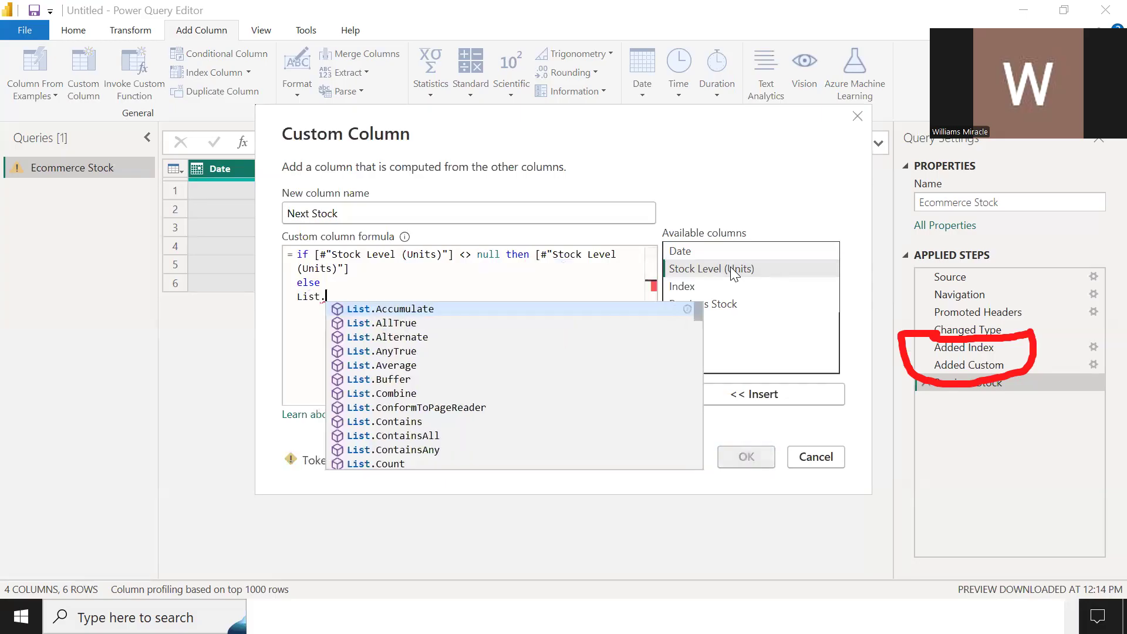
text(F)
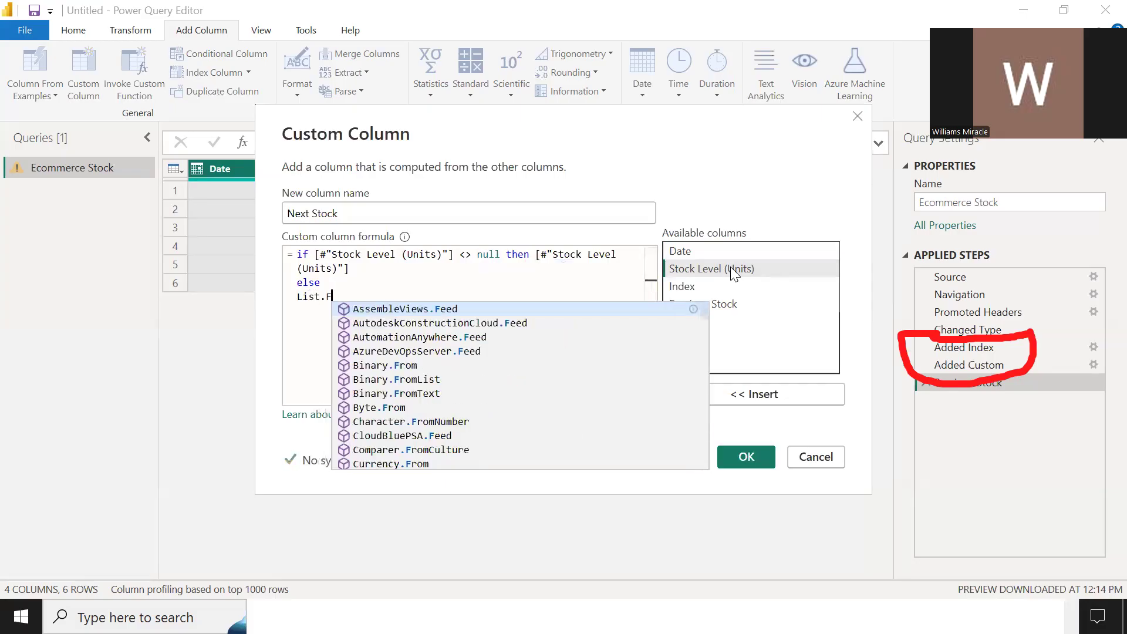
text(irst)
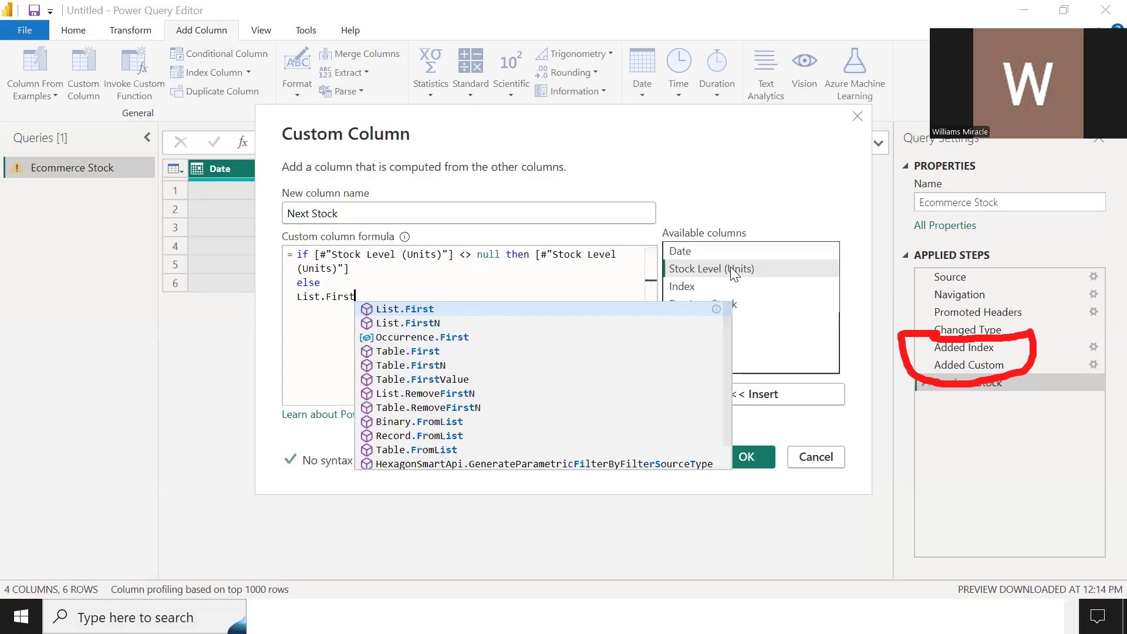
text(()
text(List)
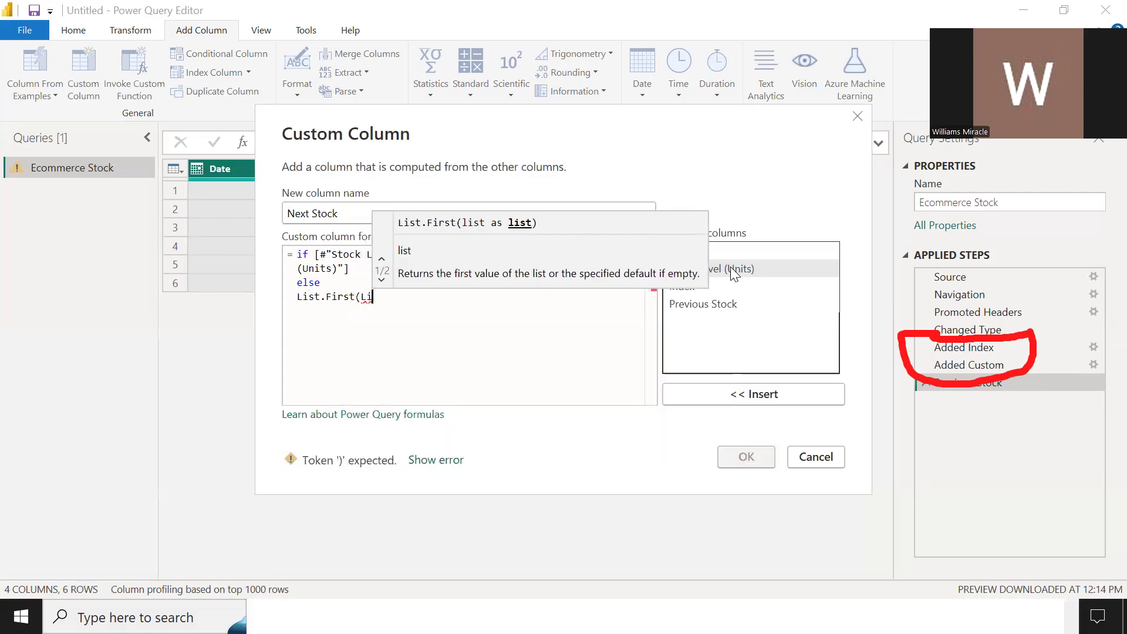
text(.Remove)
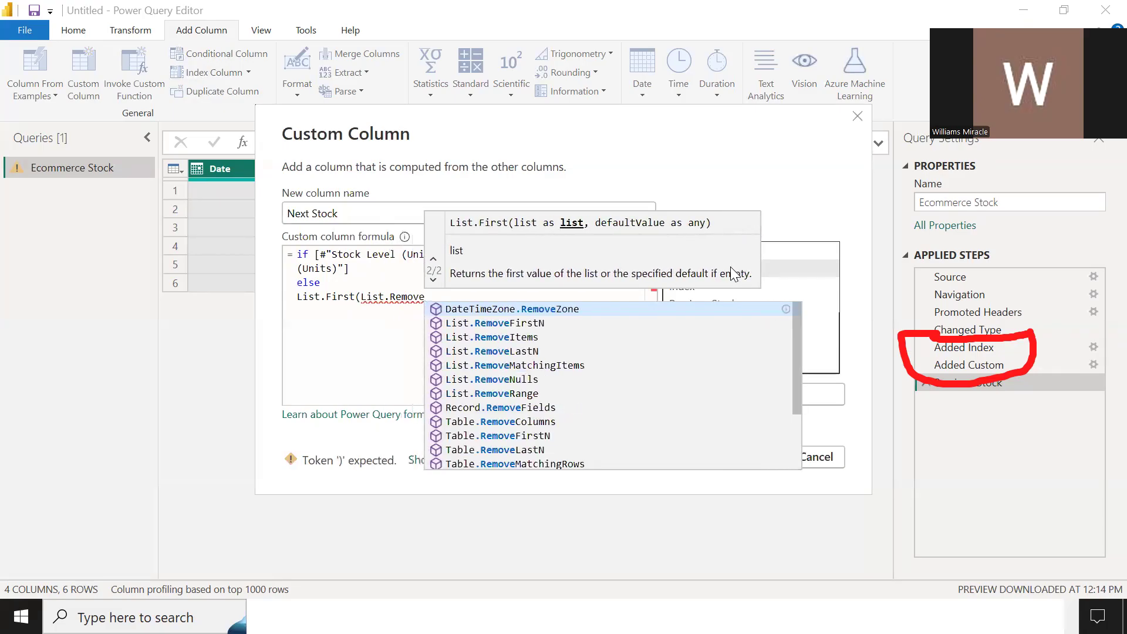
text(Nulls)
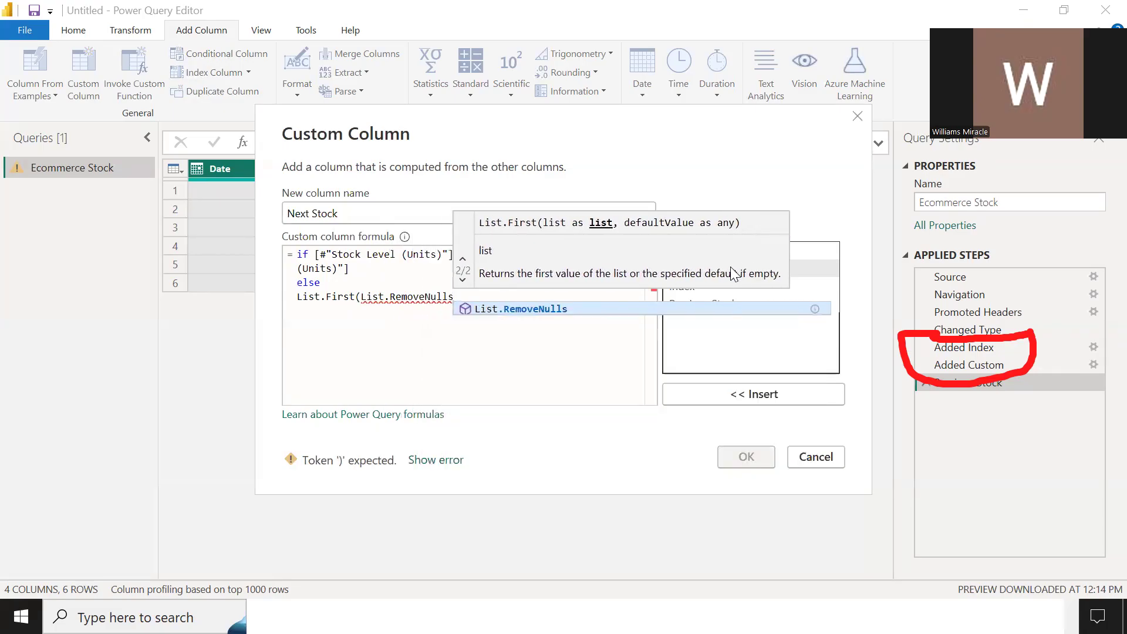
- Nest List.Skip(Table.Column( inside the List.RemoveNulls call of the else branch
text((List)
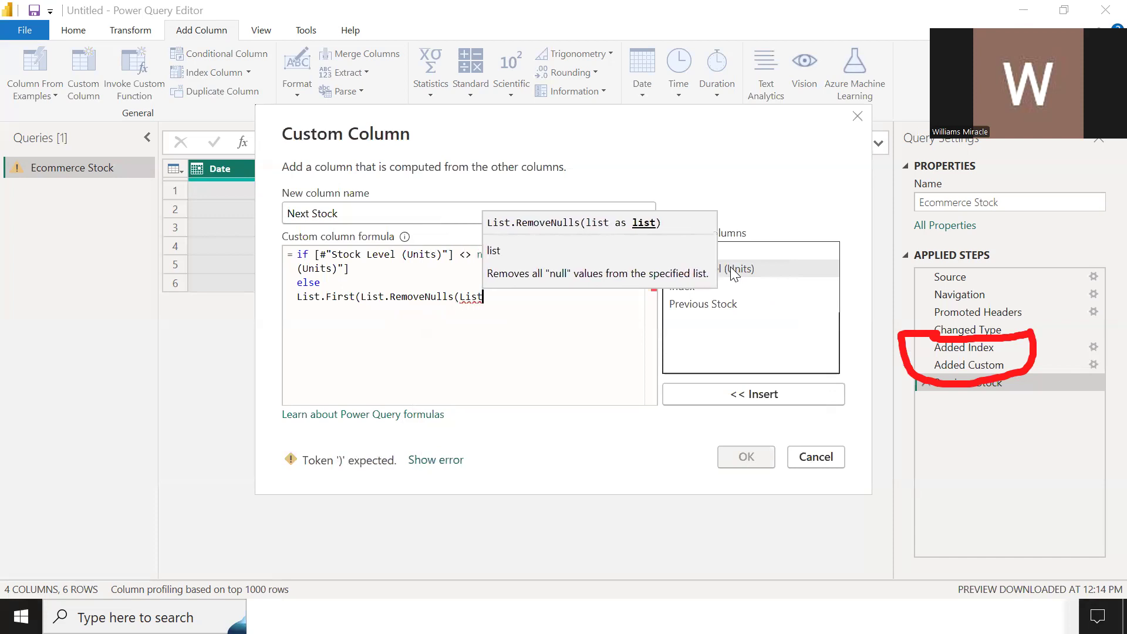
text(.)
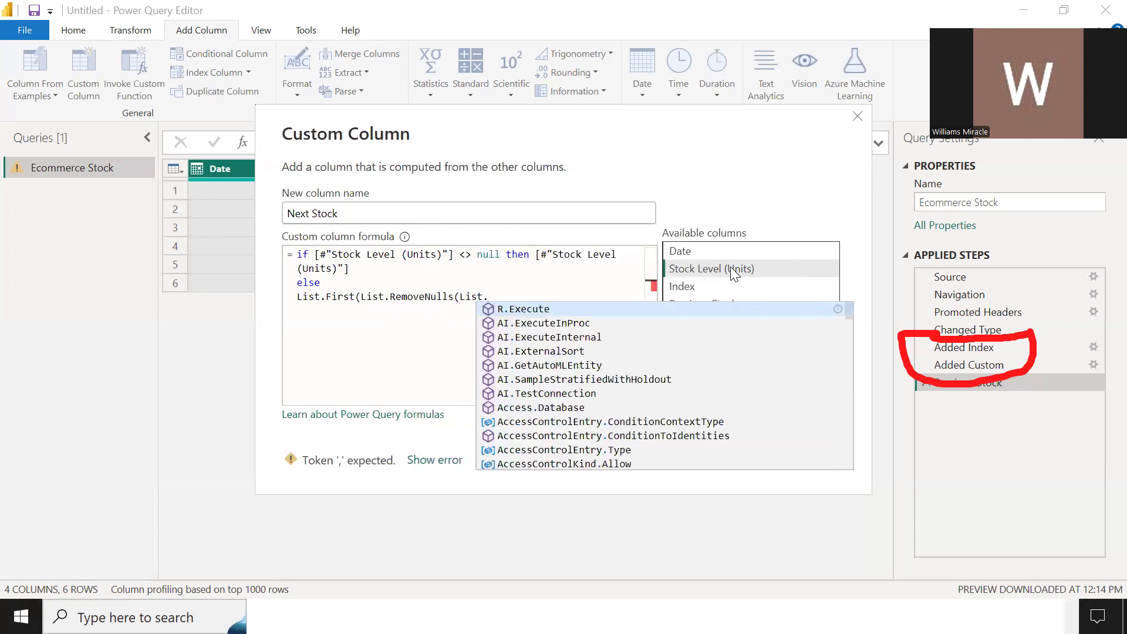
text(Skip)
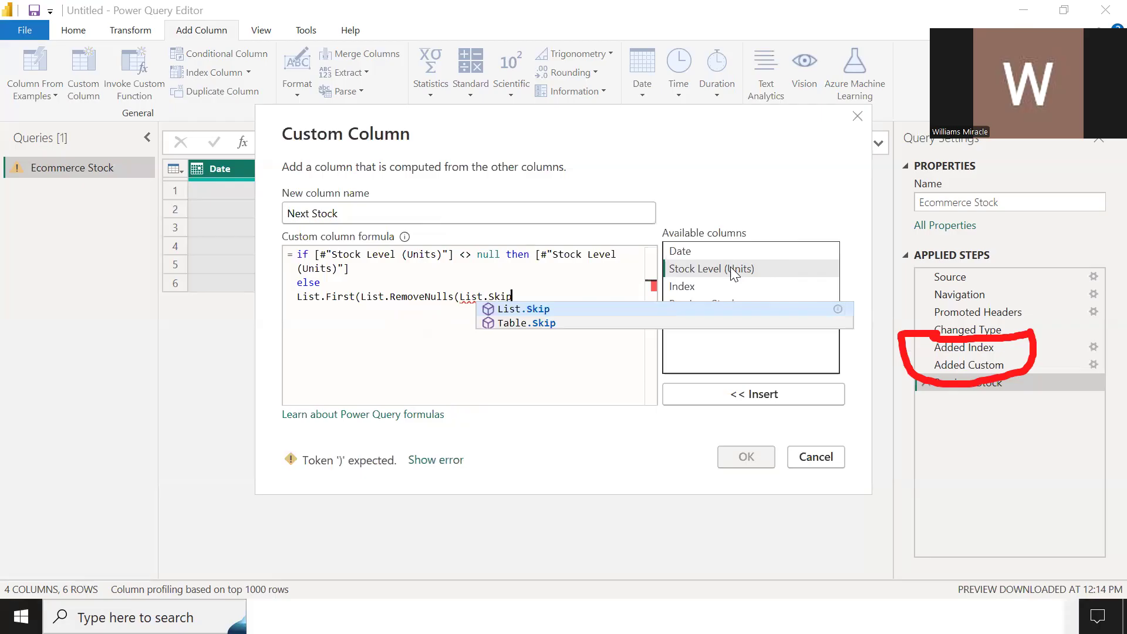
text((Tbal)
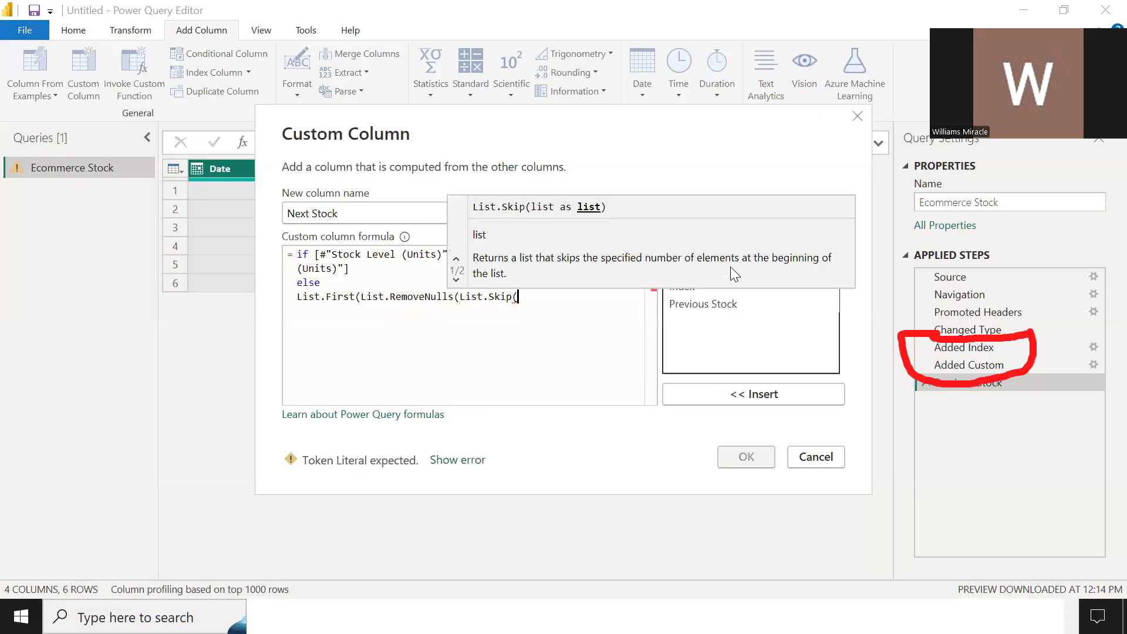
key(BackSpace)
key(BackSpace)
key(BackSpace)
text(a)
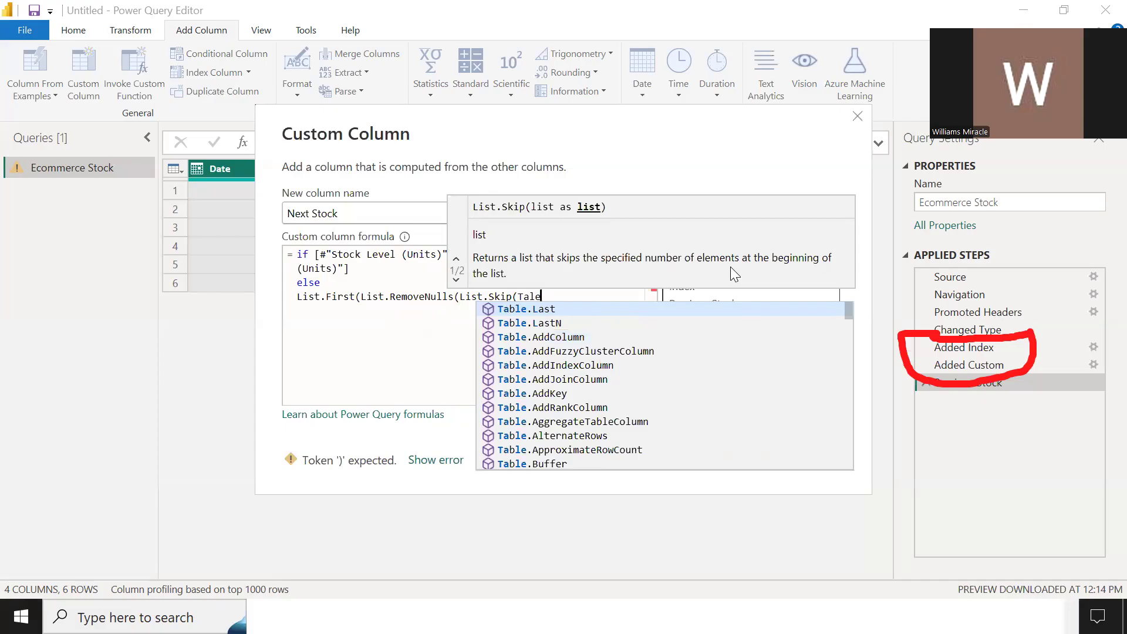
text(ble)
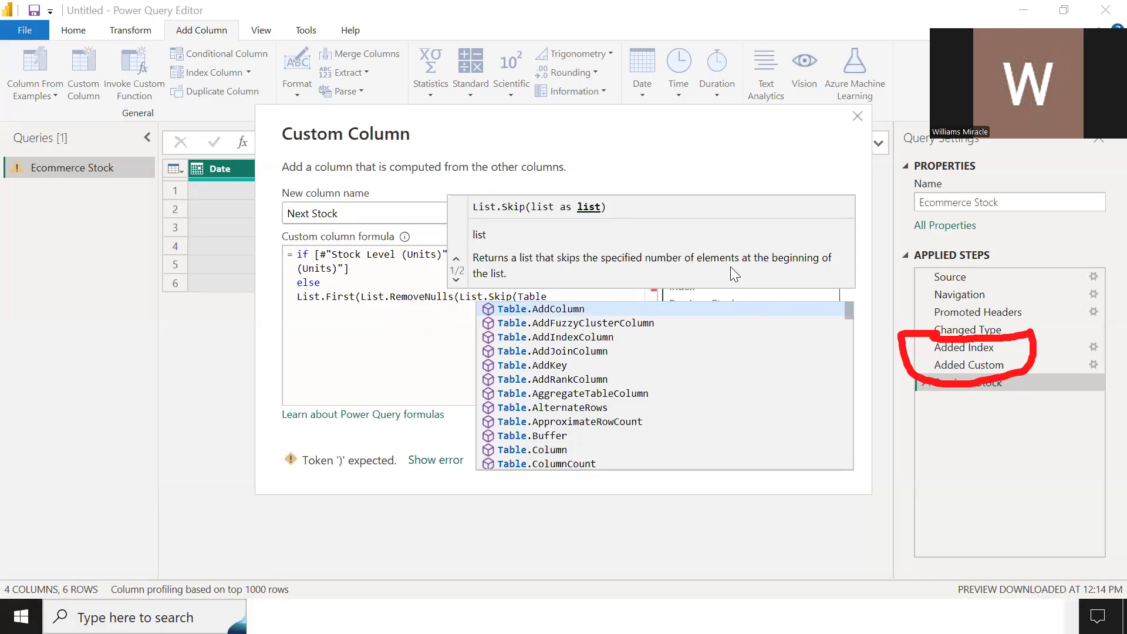
text(.Column)
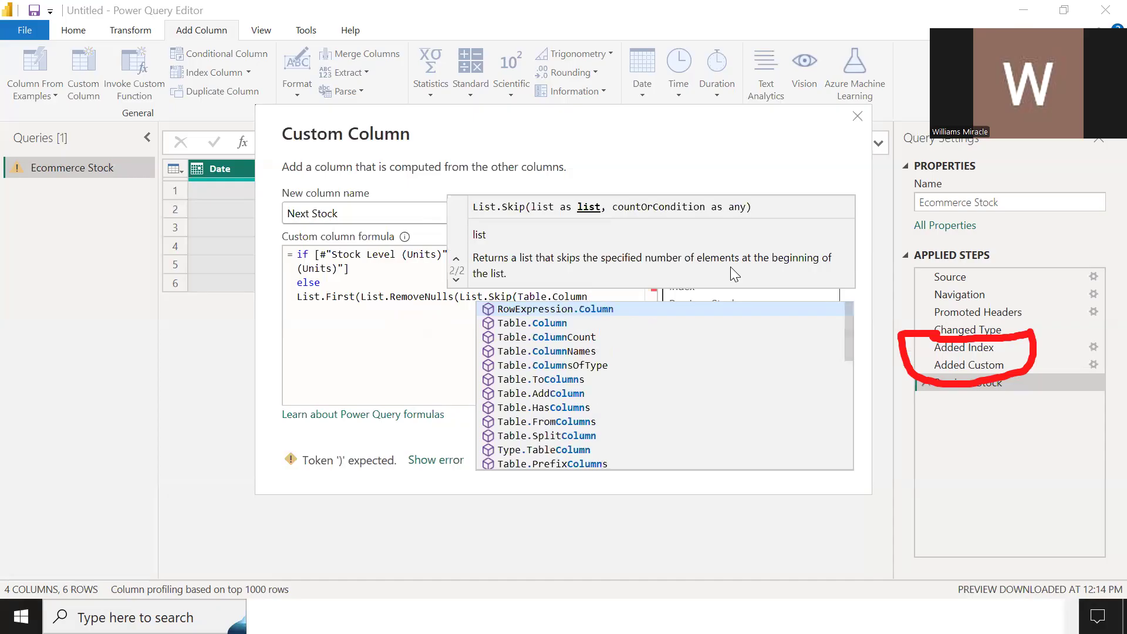
text(()
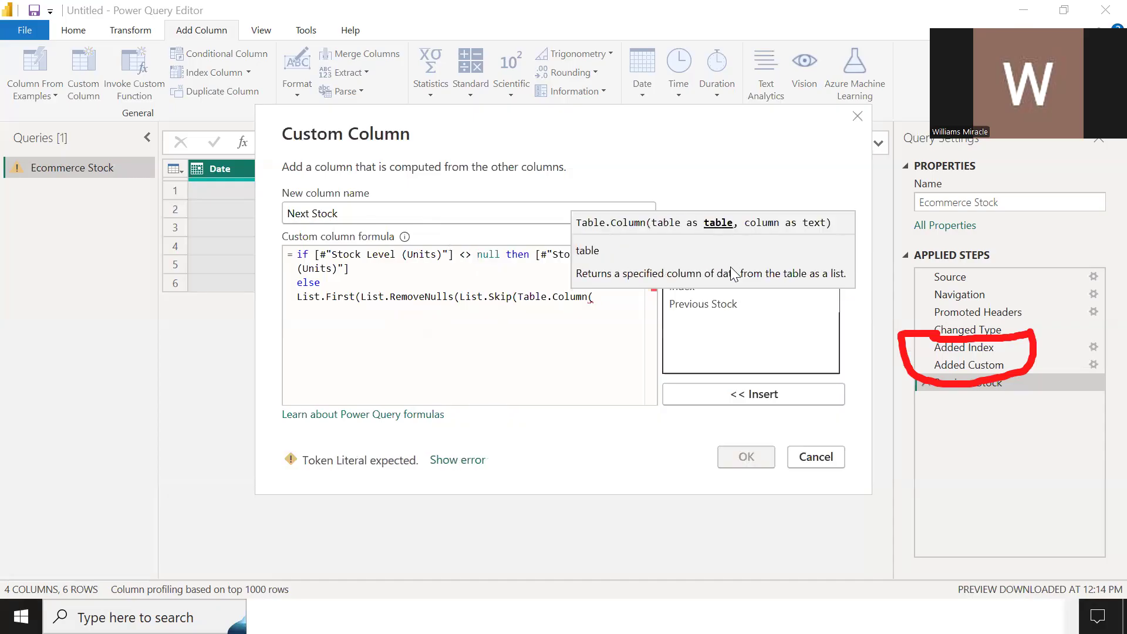
- Give Table.Column the table #"Added Index" and the column name "Stock Level (Units)" as its arguments
text(#)
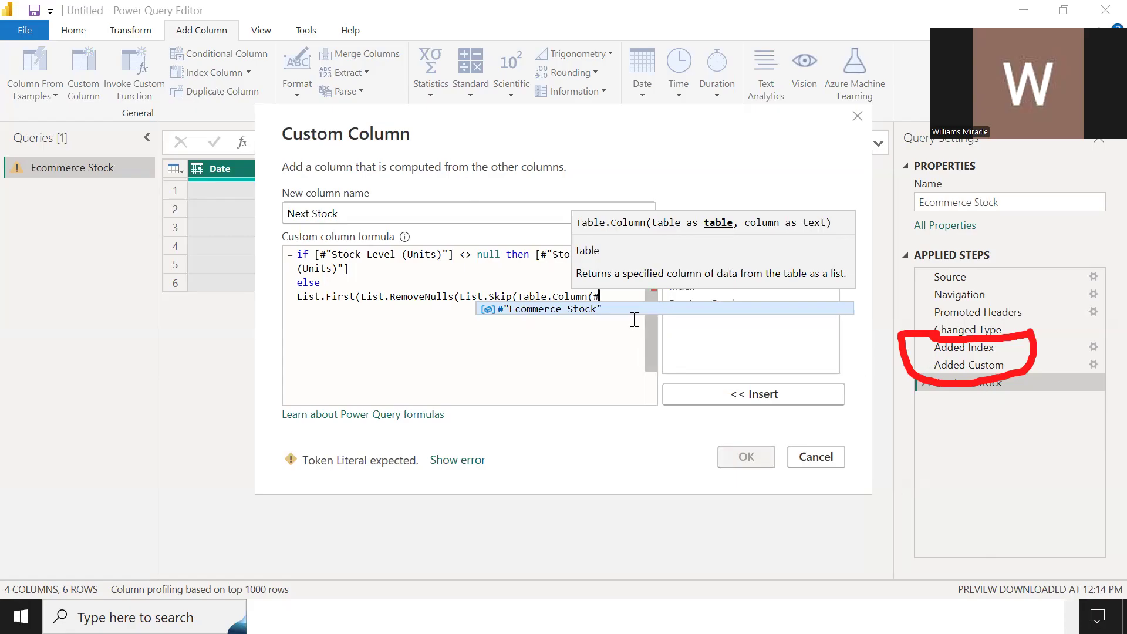
text("Added)
key(Return)
text(Index)
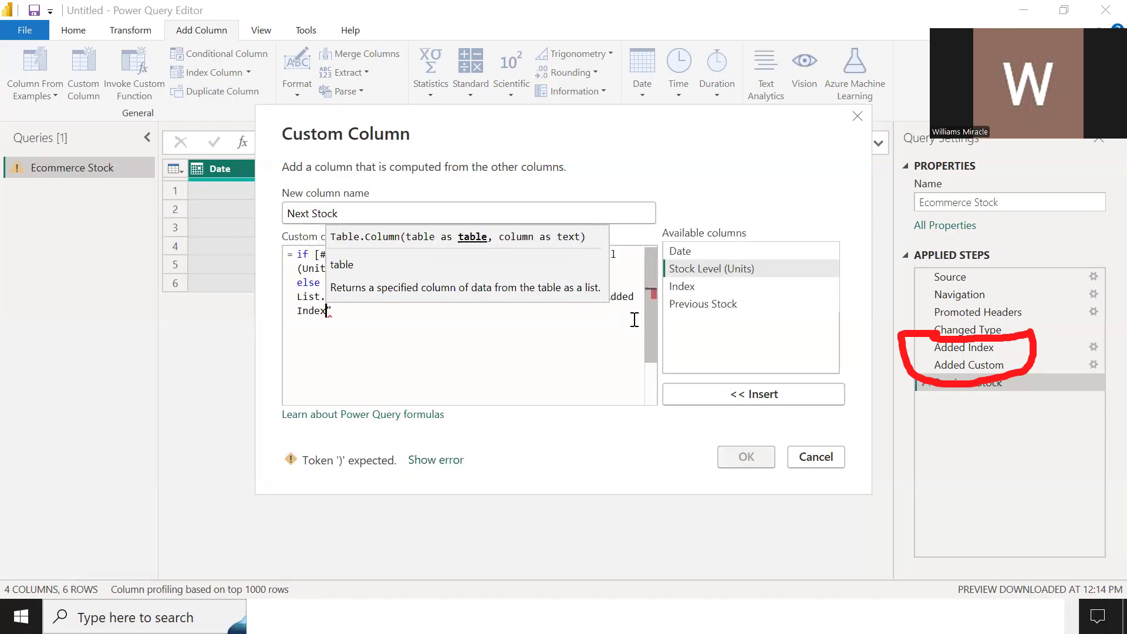
text(", )
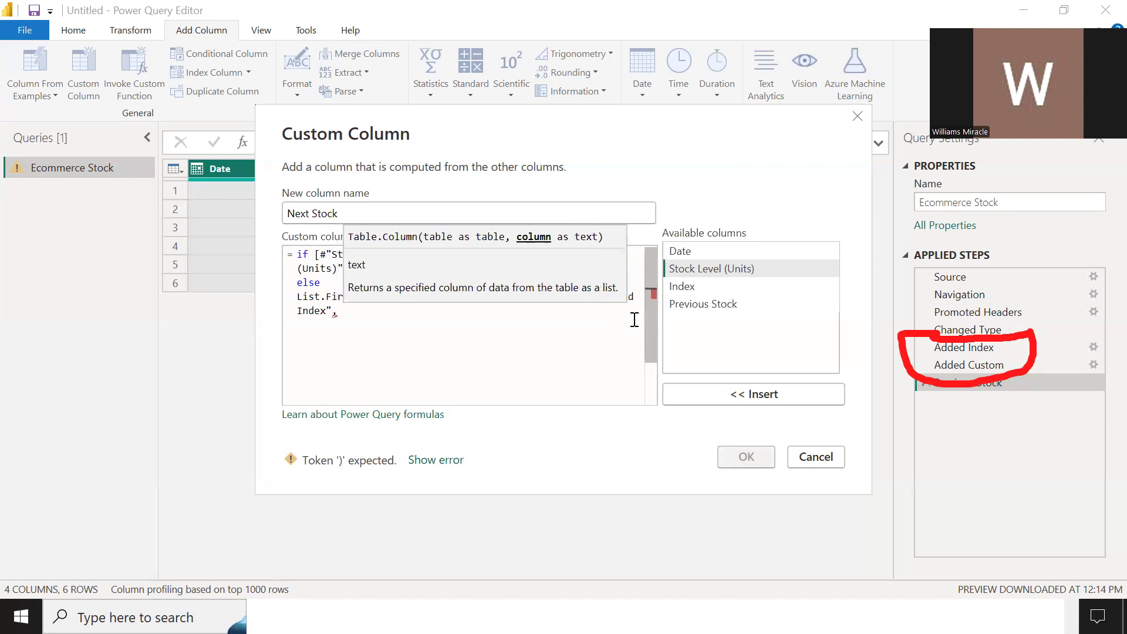
text(")
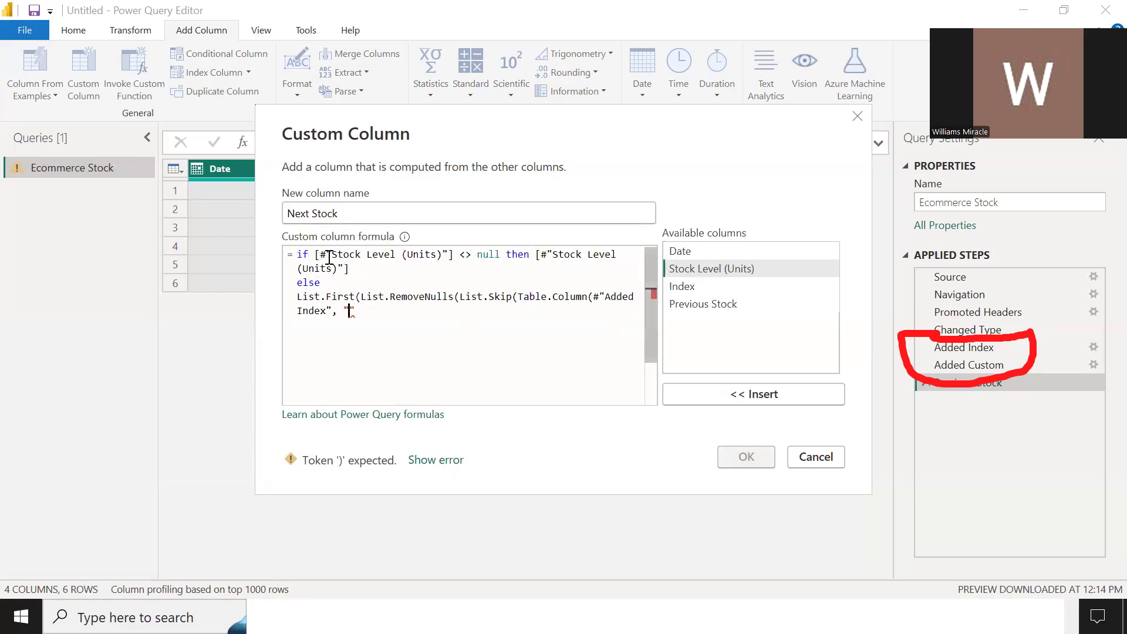
drag(332, 254, 442, 255)
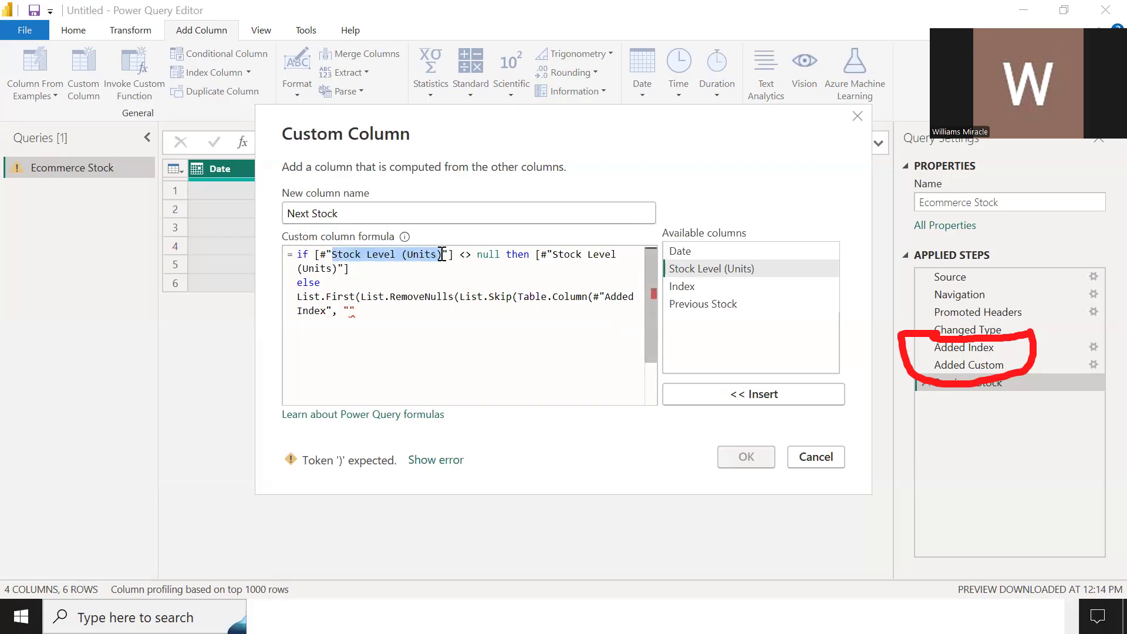
click(348, 313)
text(Stock Level (Units))
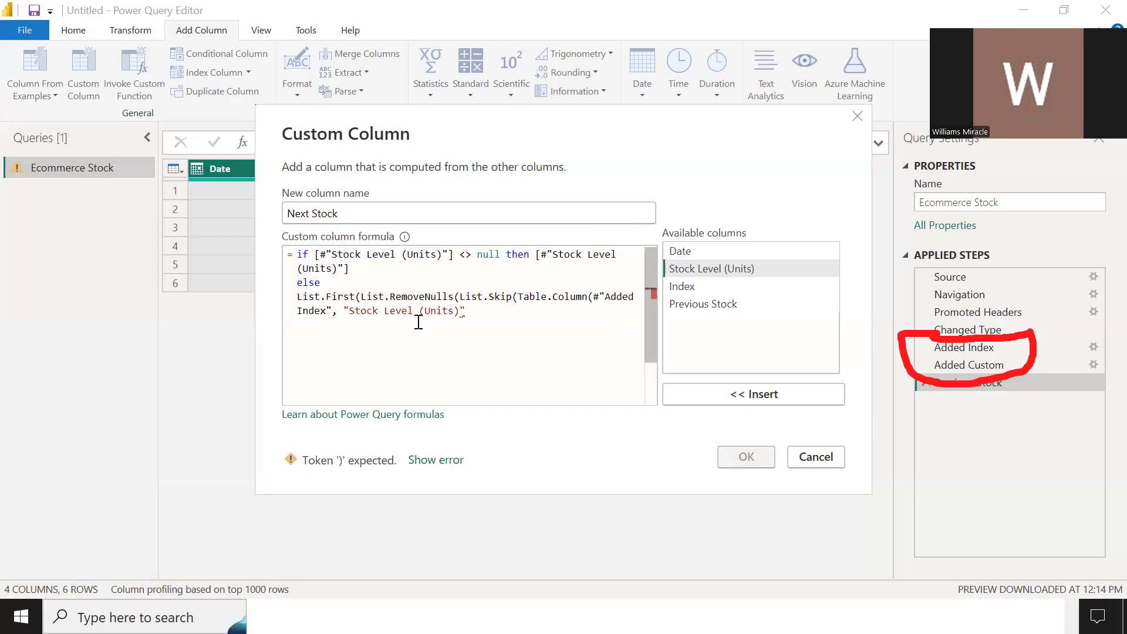
- Close the Table.Column call, add [Index] + 1 as the List.Skip count, and close the remaining parentheses with )))
text(), )
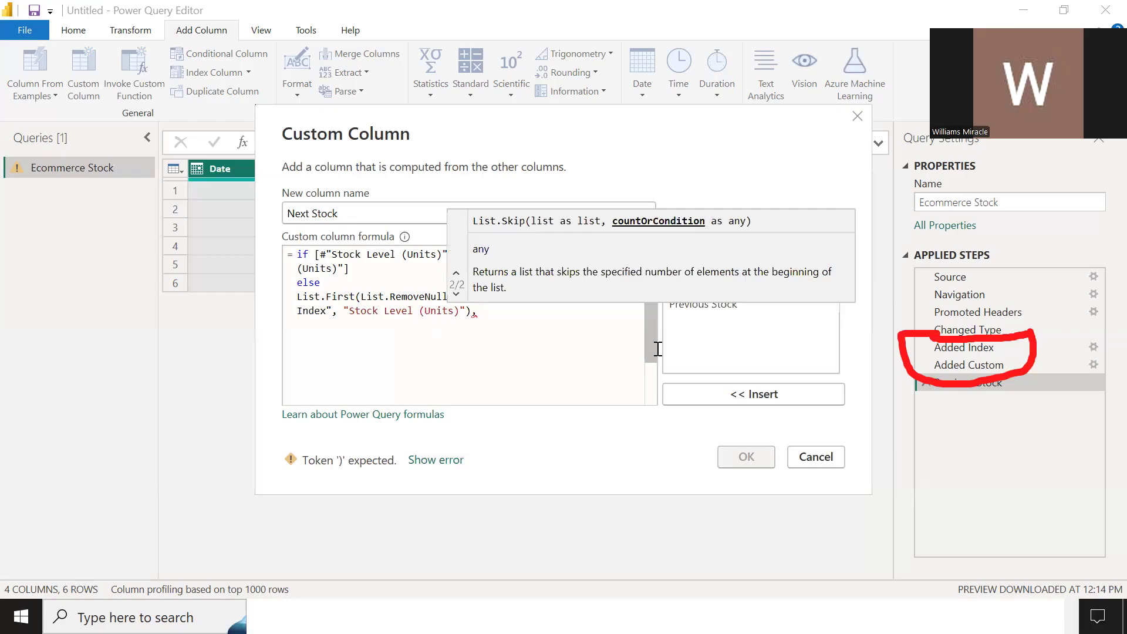
text([)
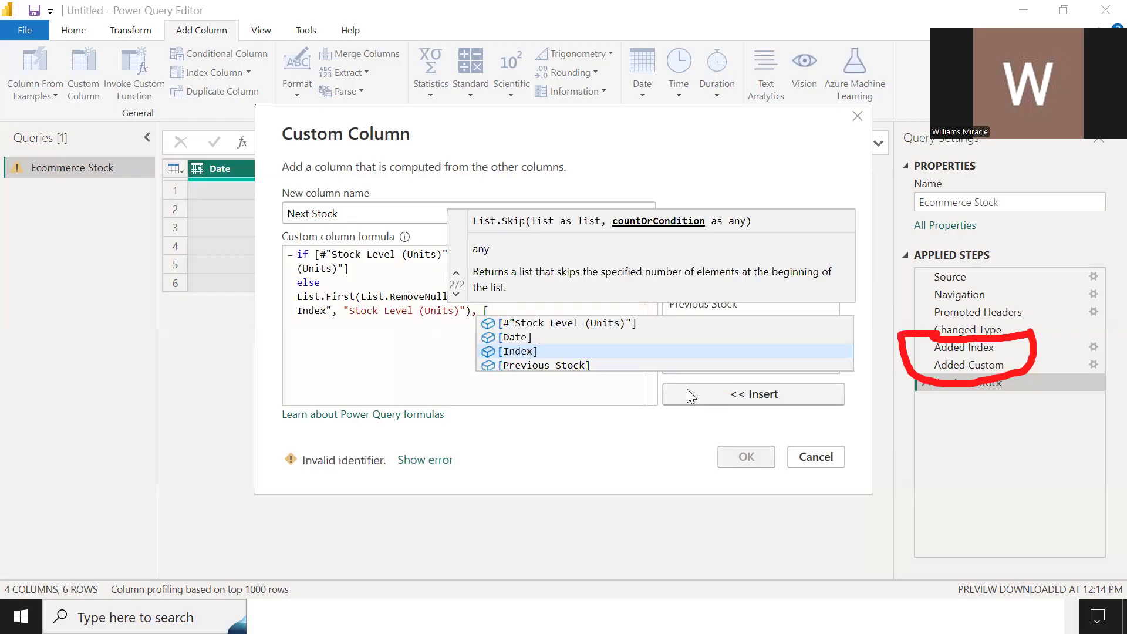
click(576, 351)
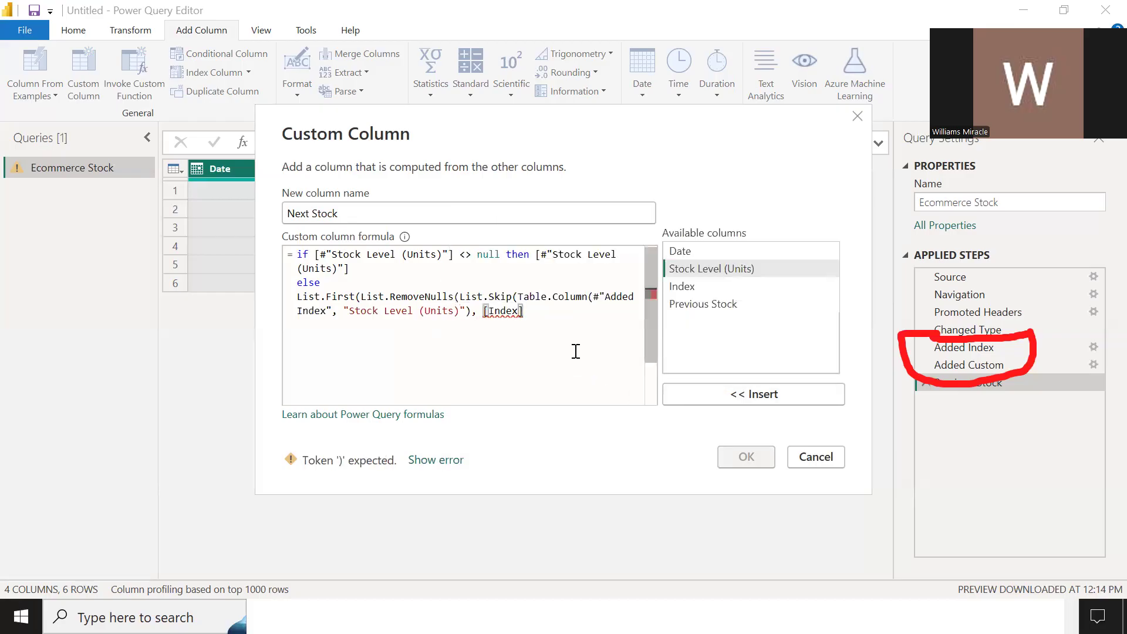
text(+)
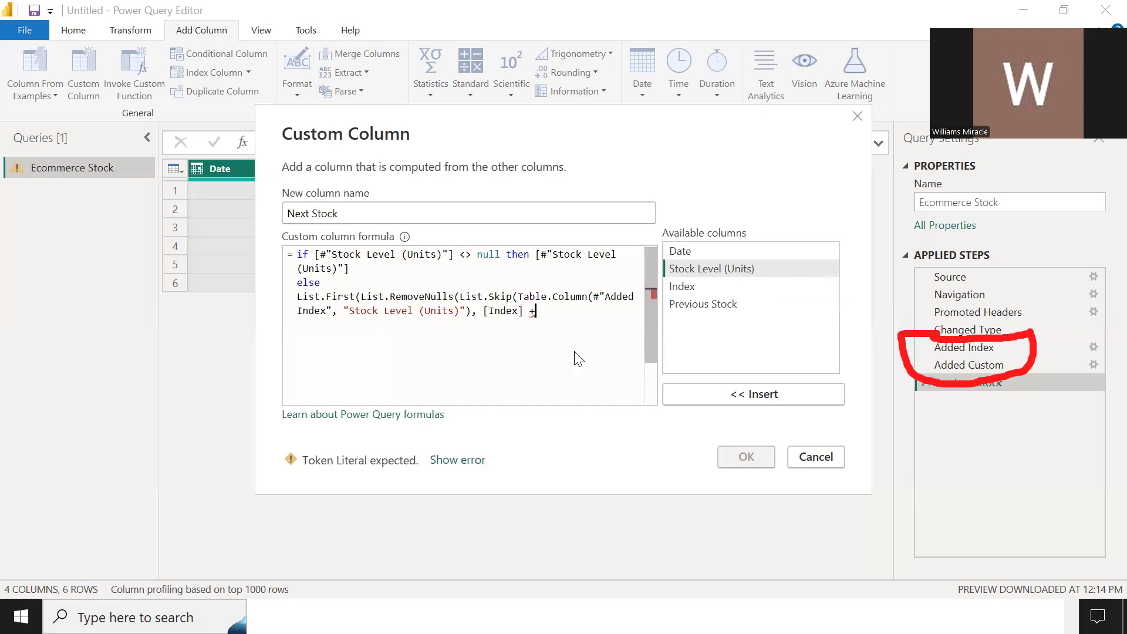
text( 1)))))
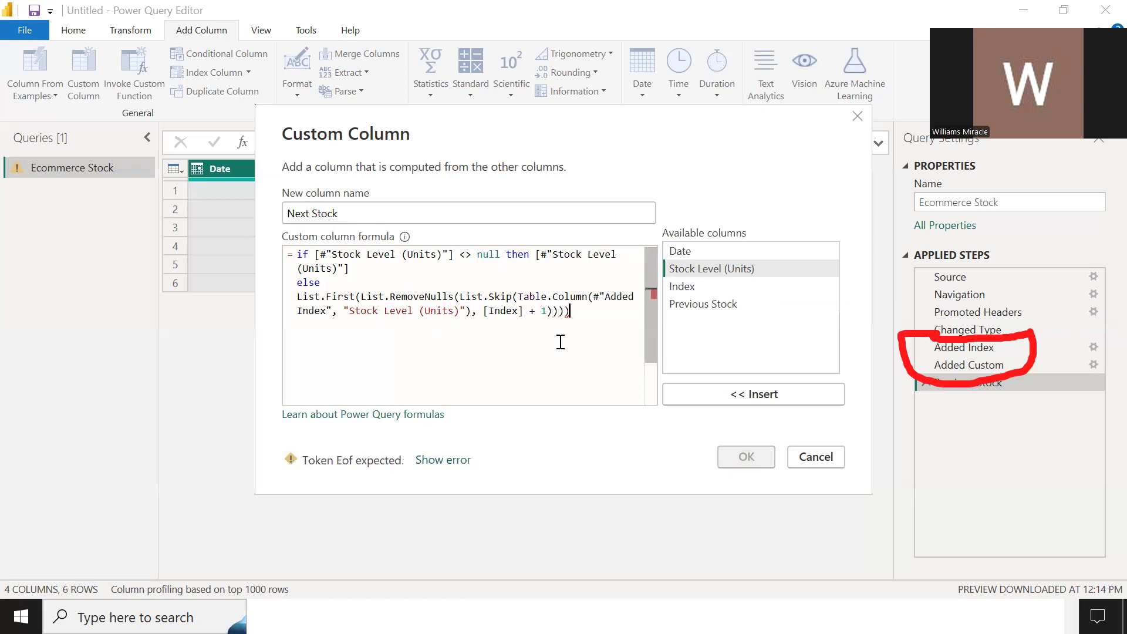
key(BackSpace)
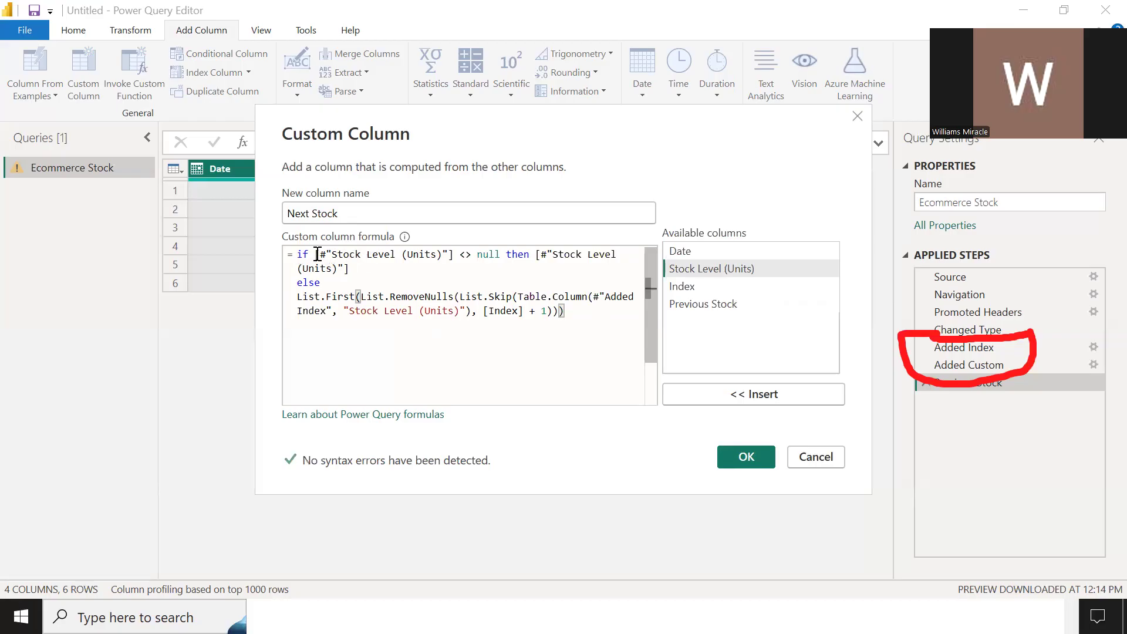
- Review the Next Stock formula from the if condition through List.Skip, and examine the stock table behind the dialog
drag(316, 253, 530, 222)
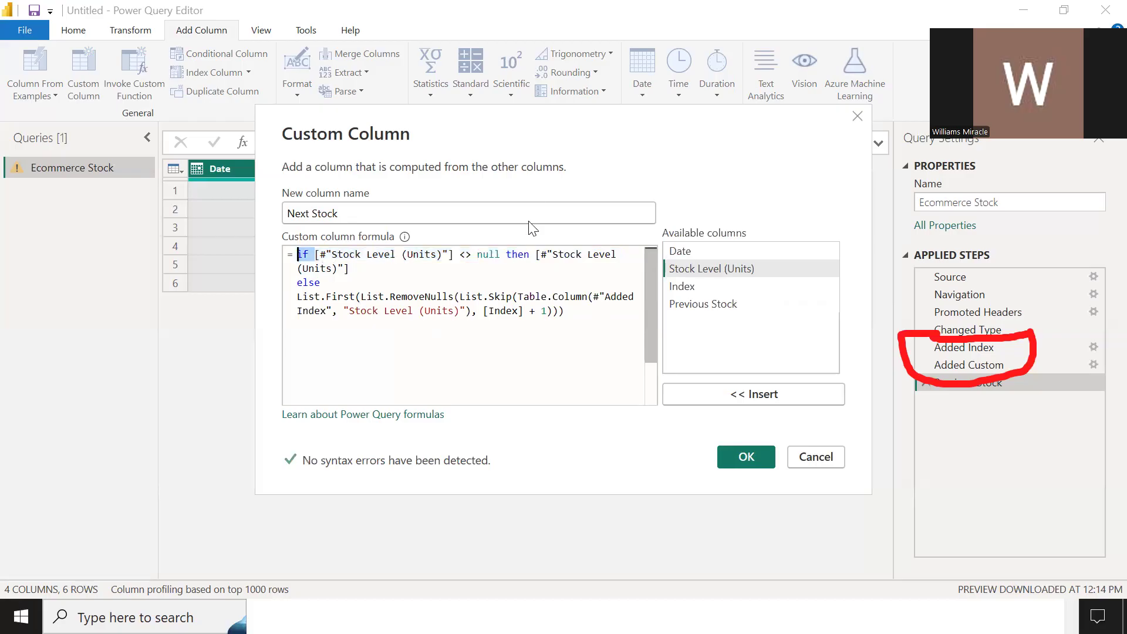
drag(539, 261, 491, 279)
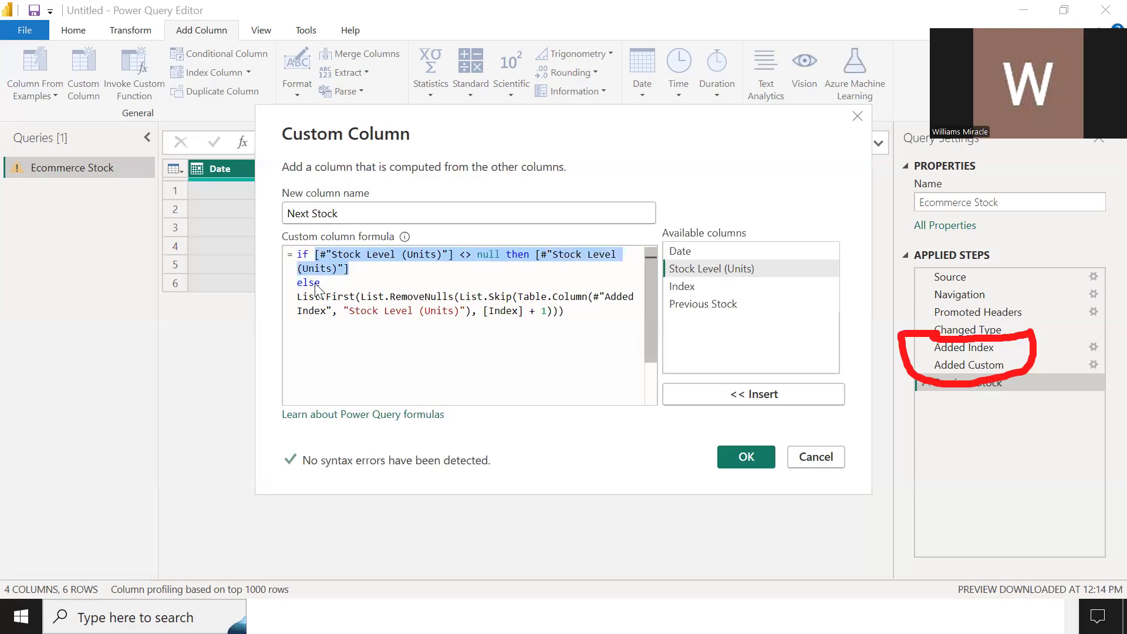
drag(316, 296, 460, 294)
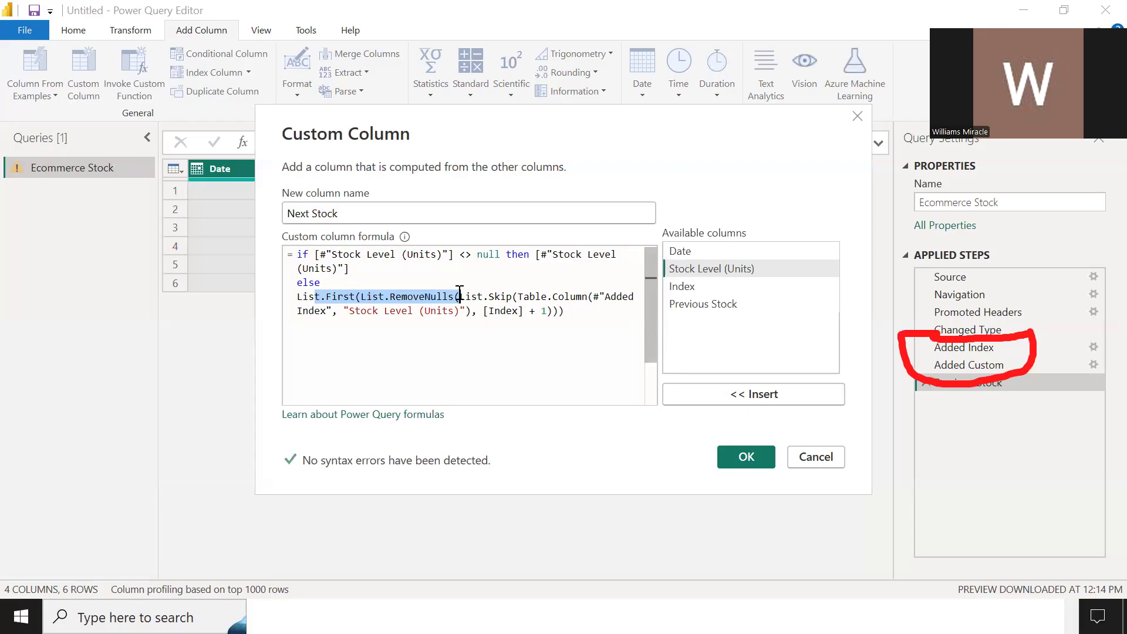
click(460, 295)
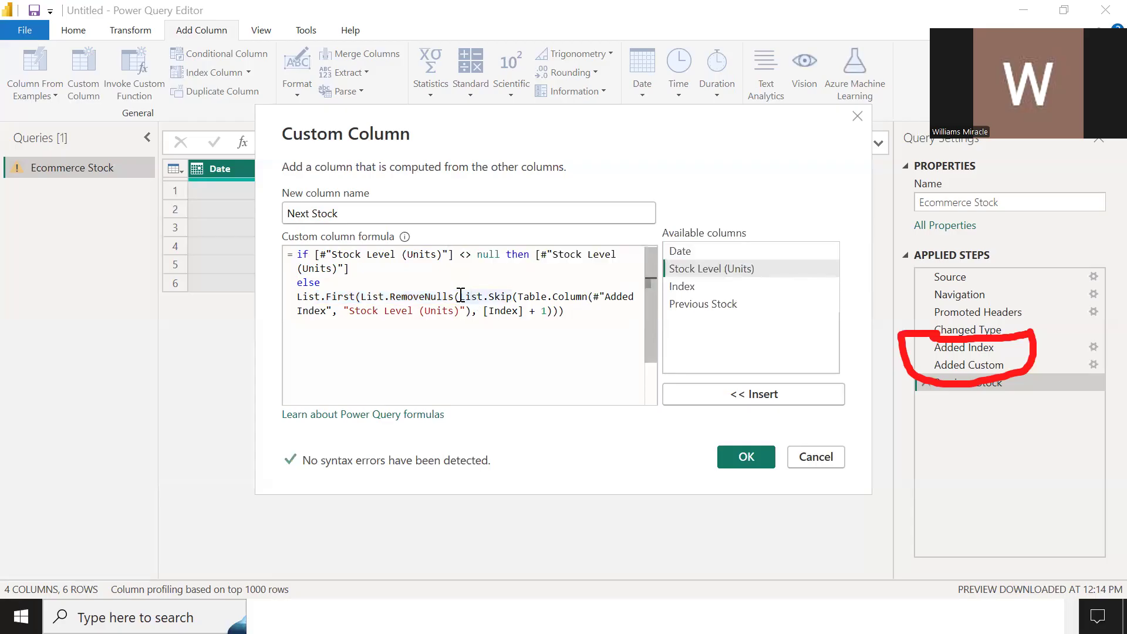
drag(460, 296, 513, 297)
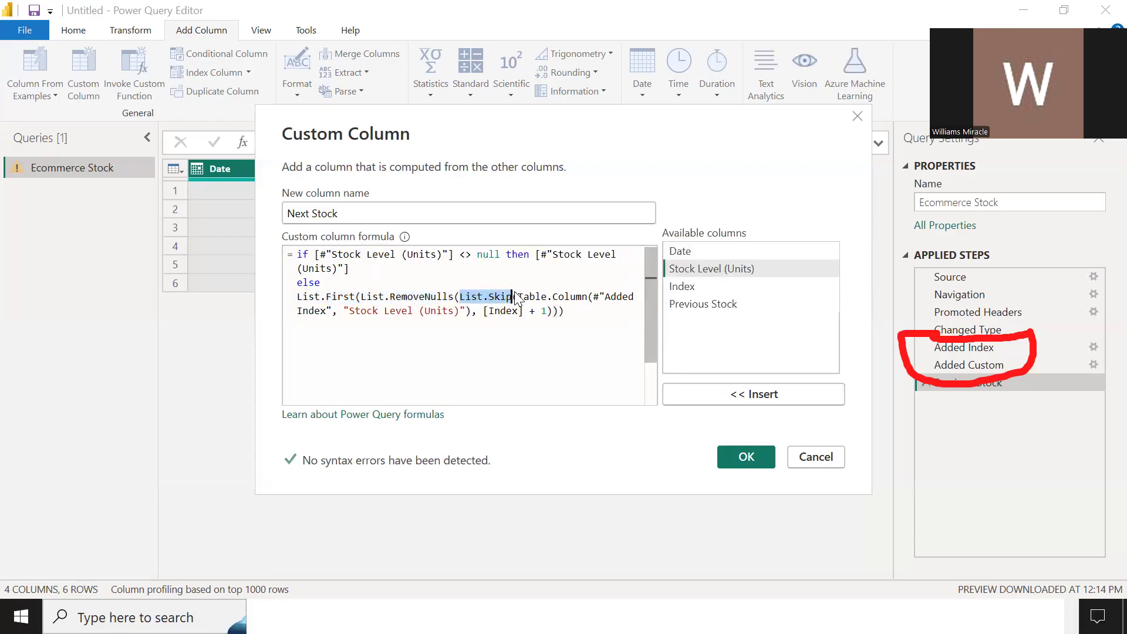
mouse_move(516, 292)
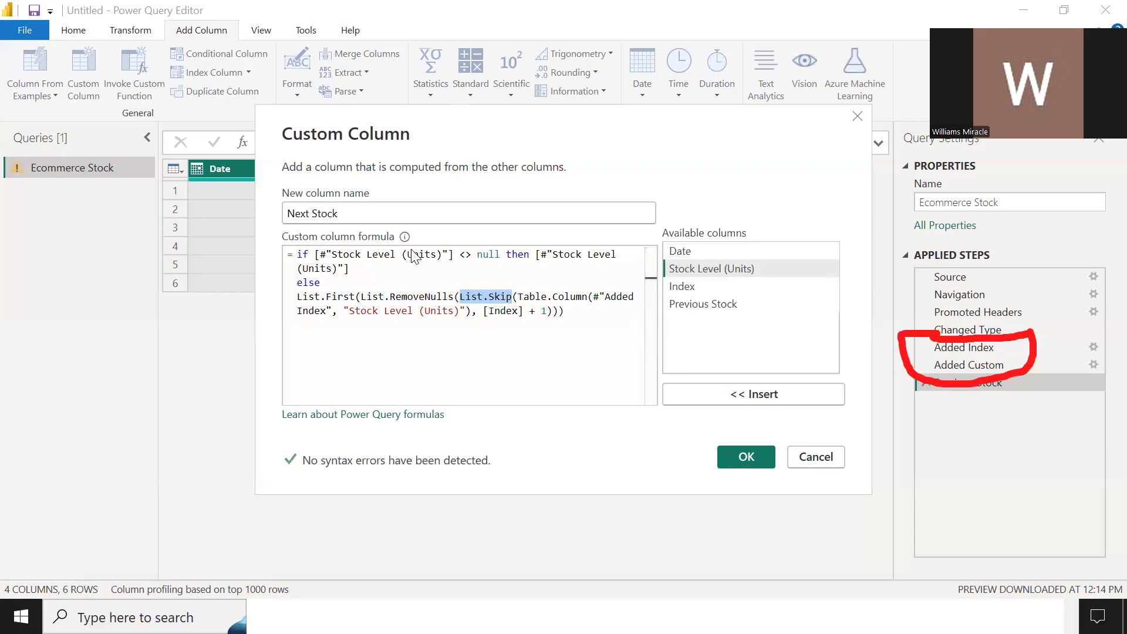
drag(461, 117, 452, 147)
drag(411, 250, 390, 309)
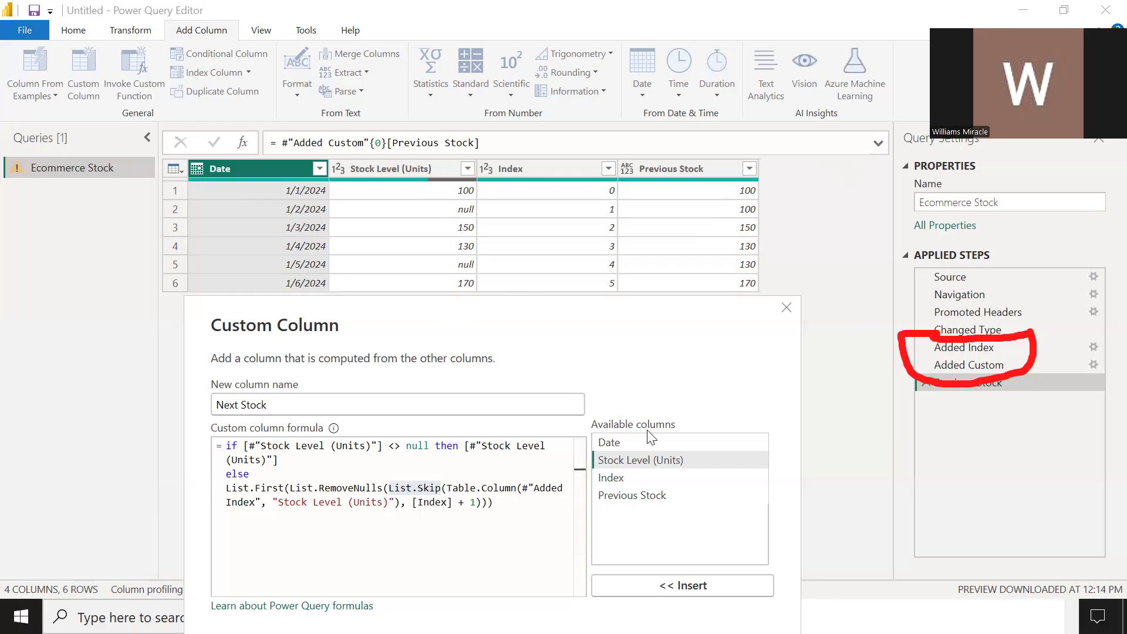
- Confirm the custom column to add Next Stock to the Ecommerce Stock query
drag(576, 323, 486, 224)
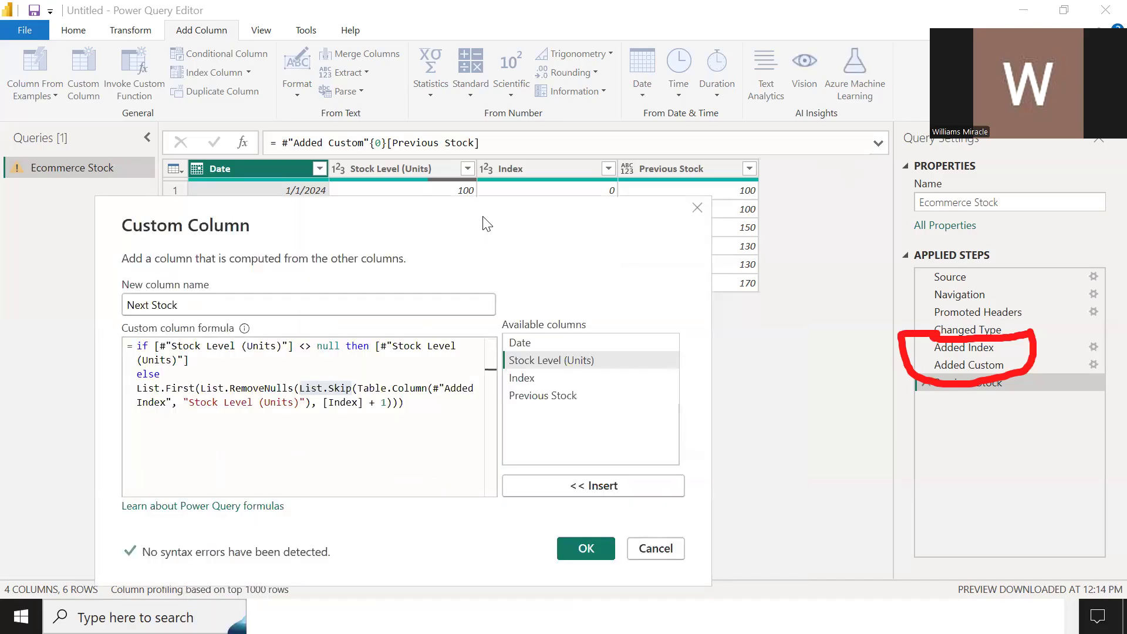
click(585, 548)
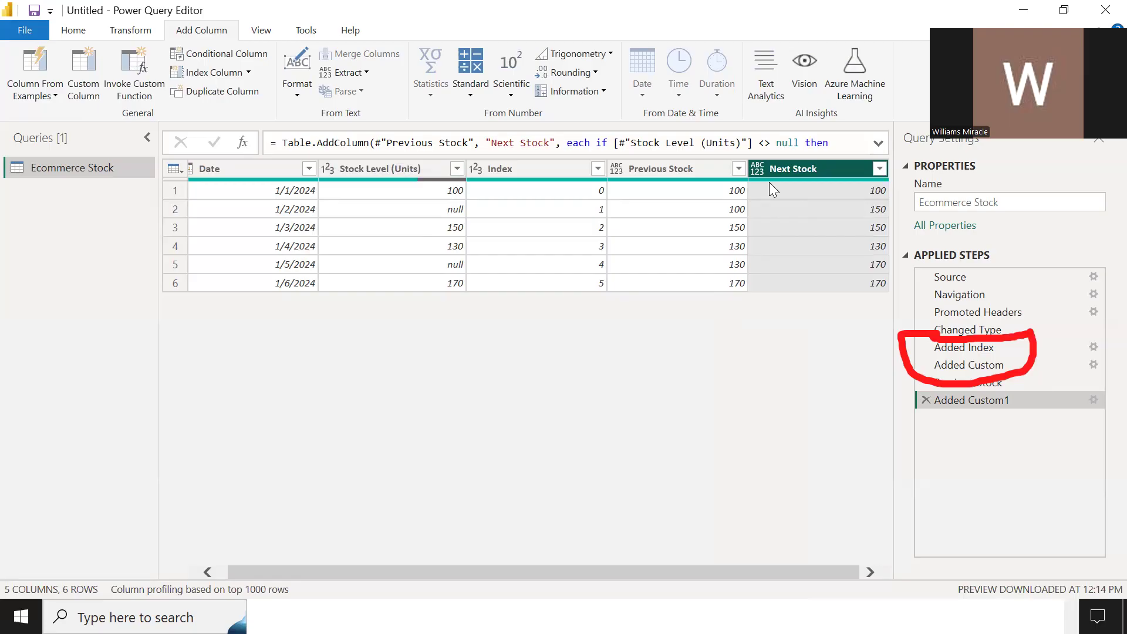
key(super)
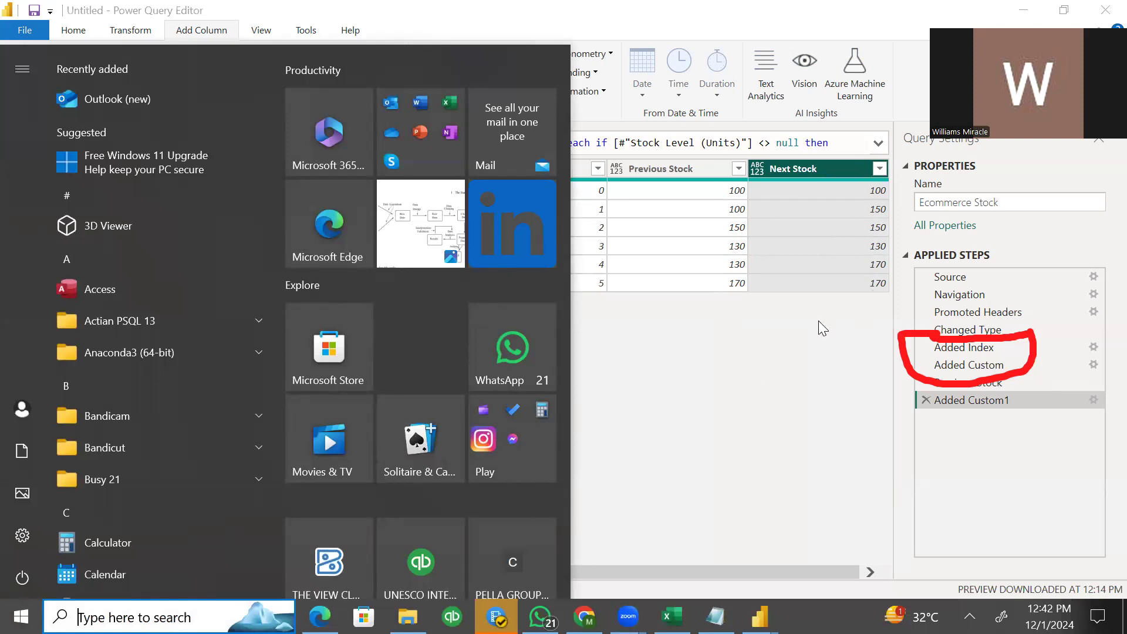
click(863, 379)
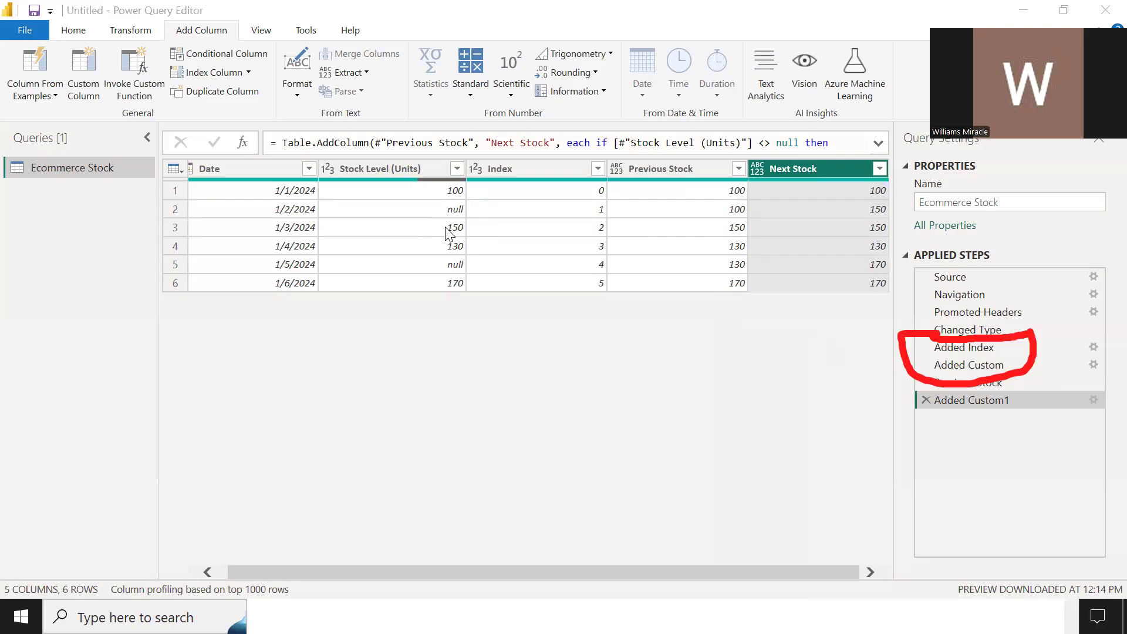
- Switch to the Notepad checklist, mark Next Stock (Units) as done, and return to the Power Query Editor
key(super)
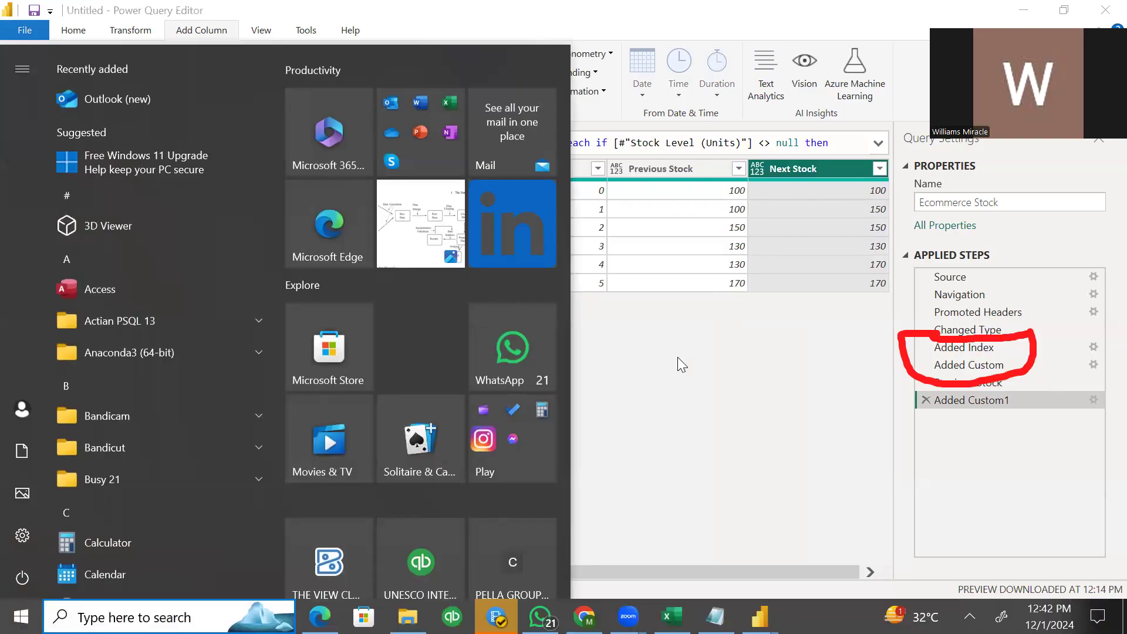
click(715, 617)
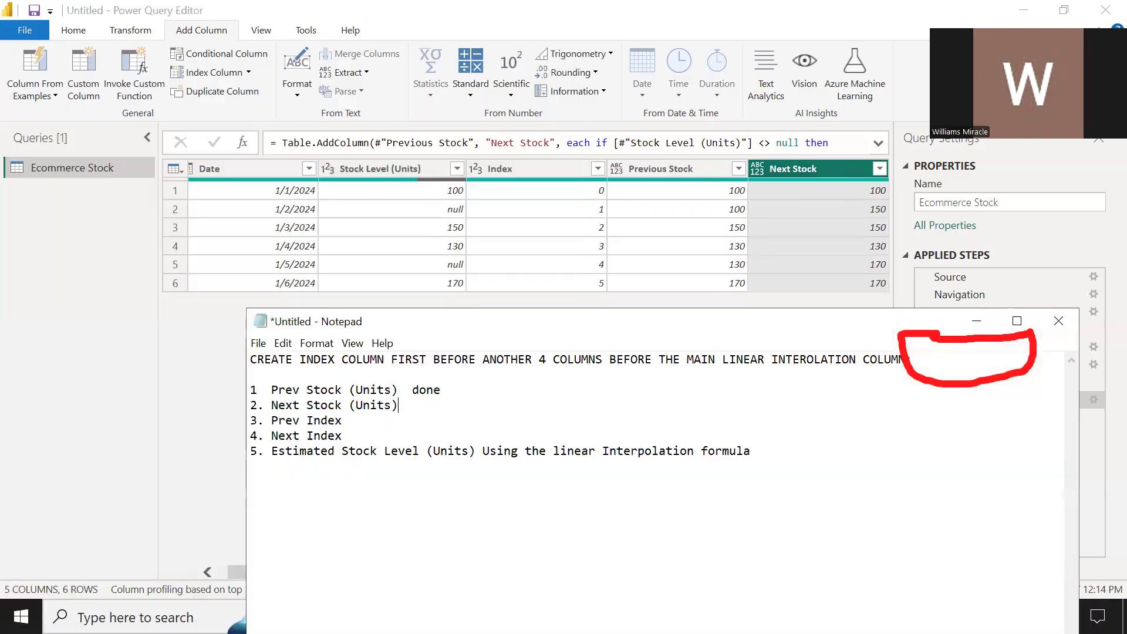
text(done)
click(345, 421)
click(976, 321)
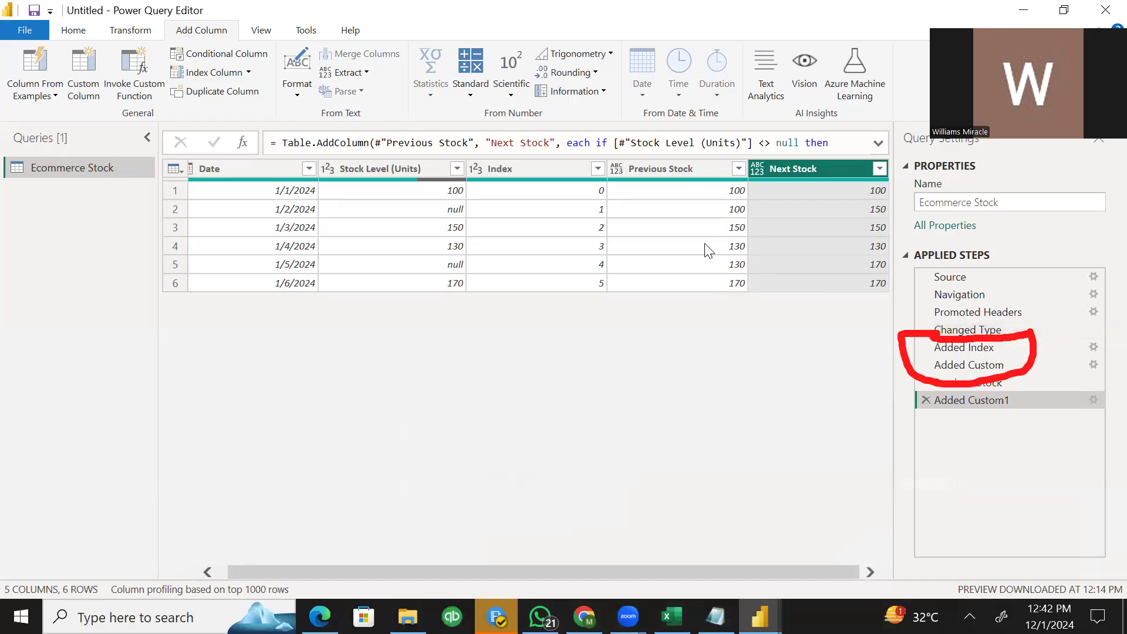
- Start a new custom column named Previous Index
click(73, 92)
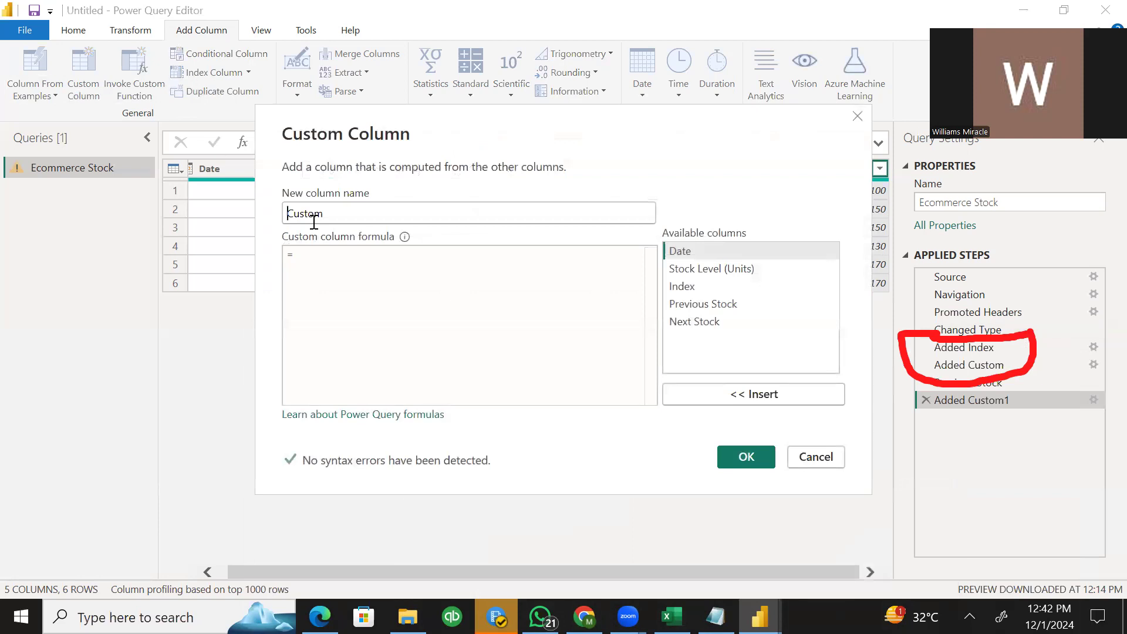
text(P)
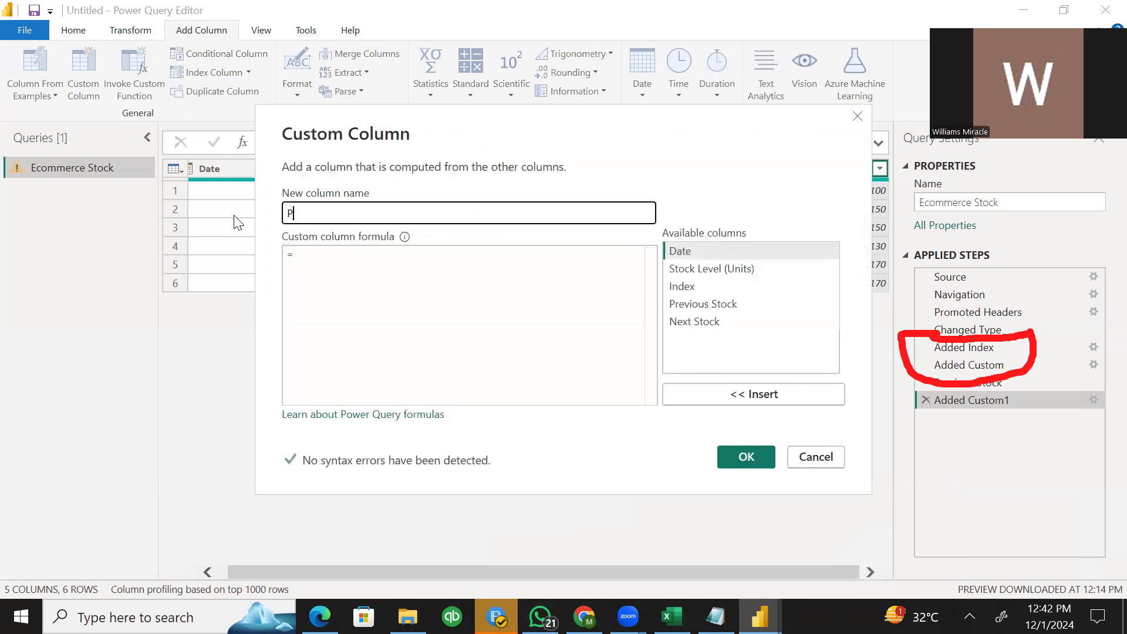
text(revious )
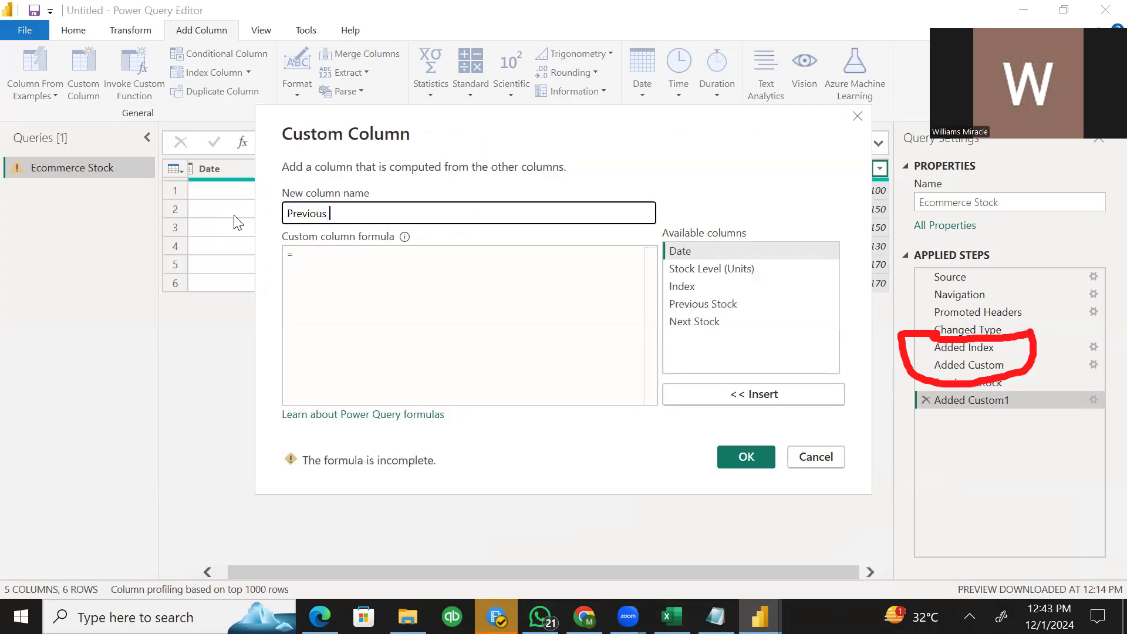
text(Index)
- Begin the Previous Index formula with if [#"Stock Level (Units)"] <> null then
click(333, 263)
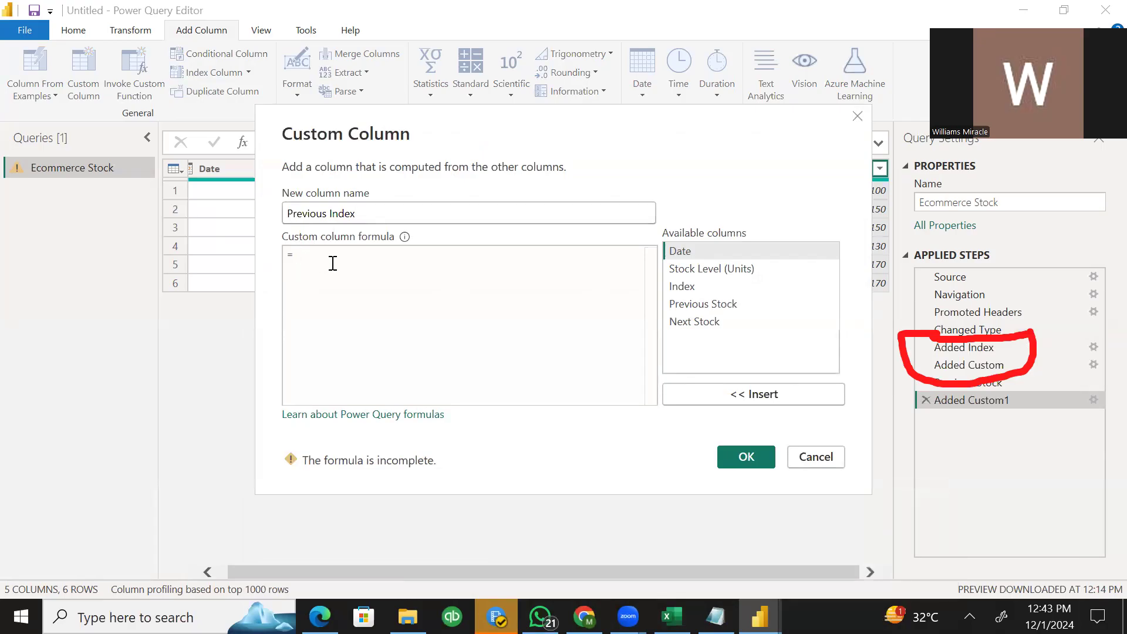
text(if)
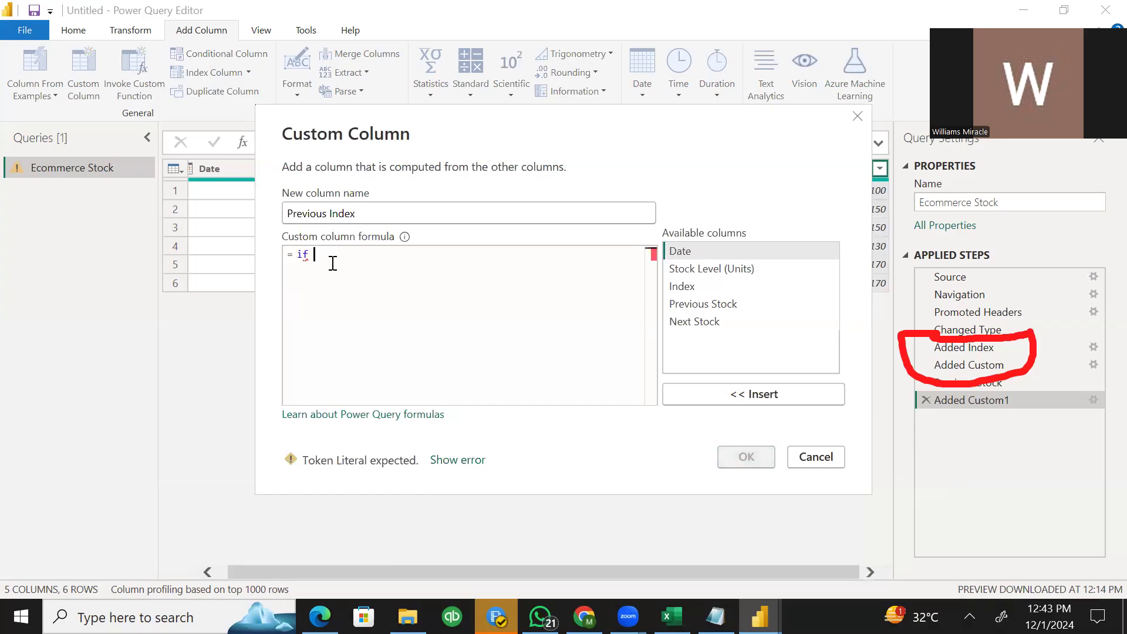
double_click(718, 264)
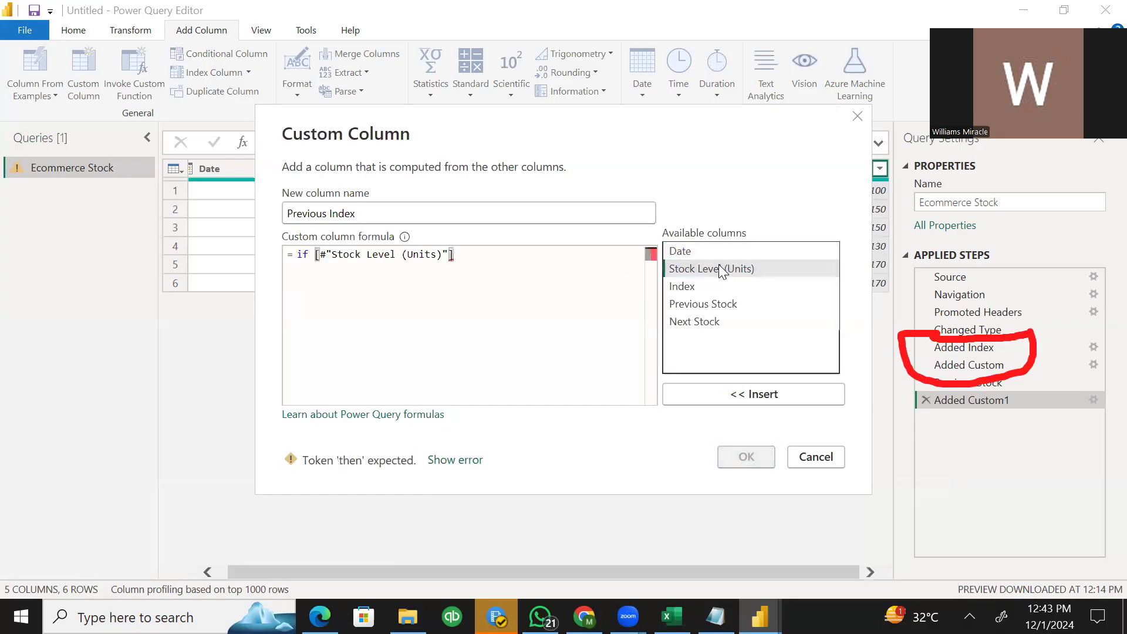
text(<> null )
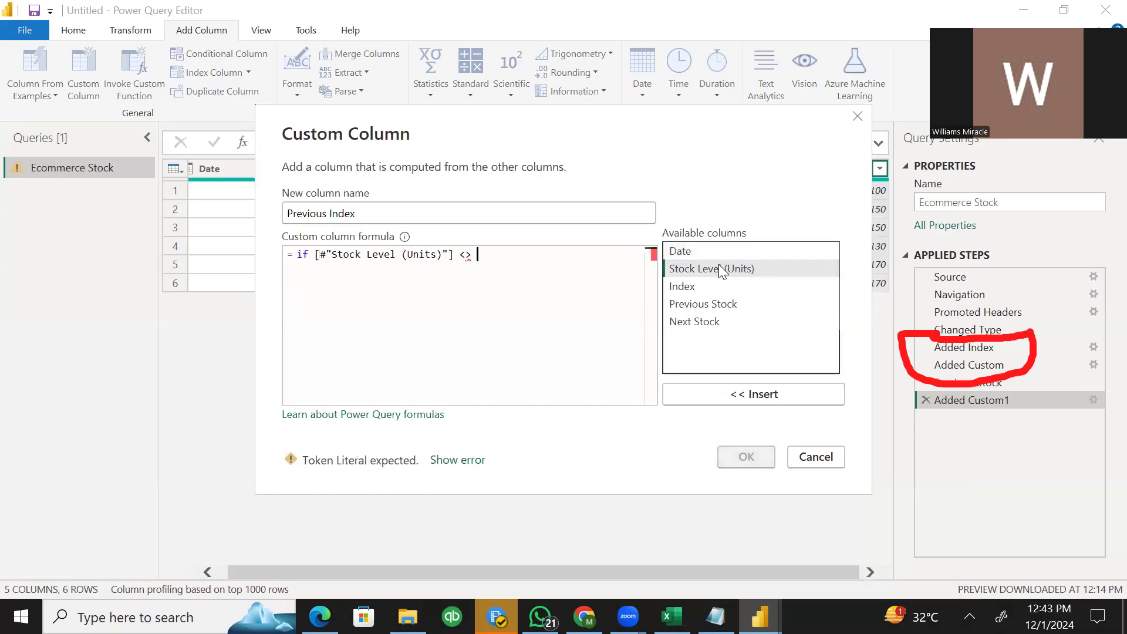
text(then)
double_click(726, 268)
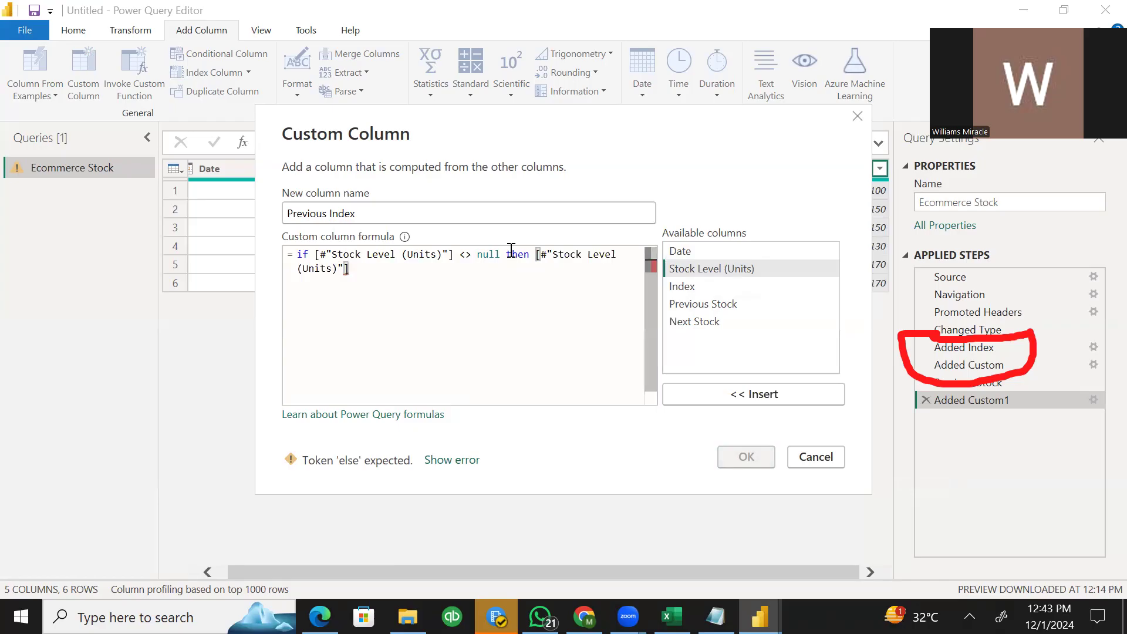
click(536, 254)
drag(565, 269, 574, 280)
key(BackSpace)
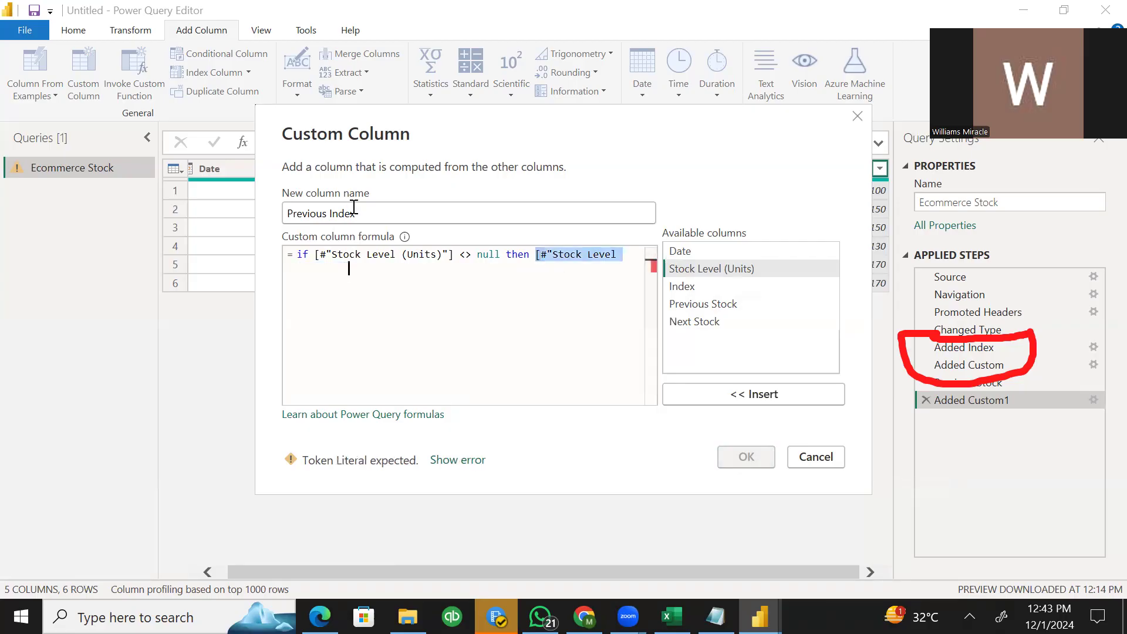
- Insert [Index] as the formula's then result and start a new line
double_click(681, 287)
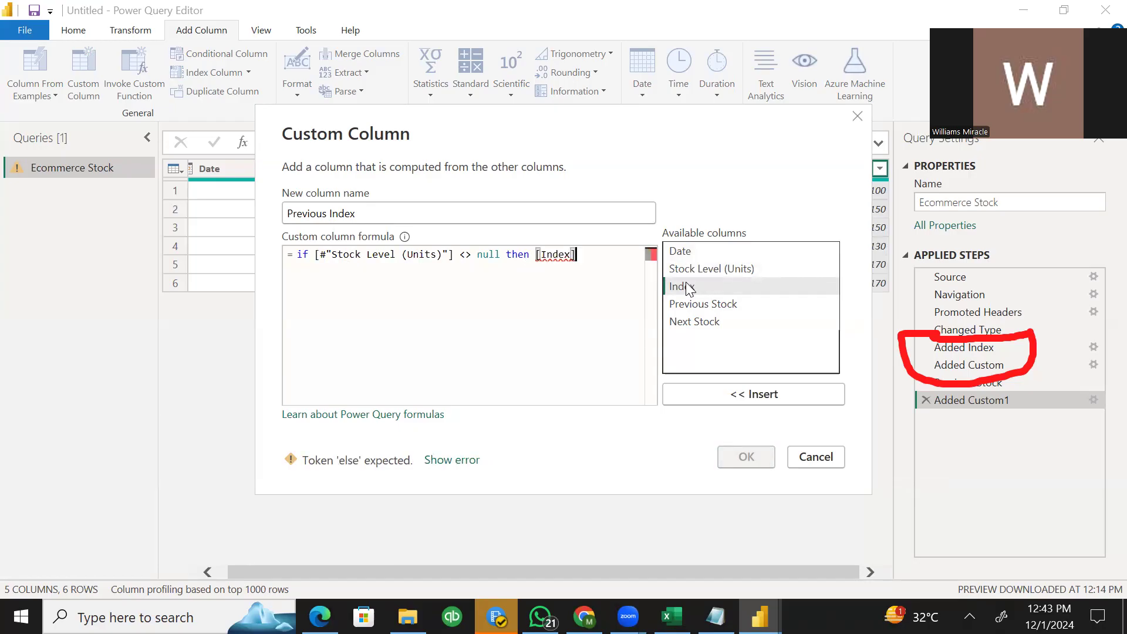
key(Return)
text(else)
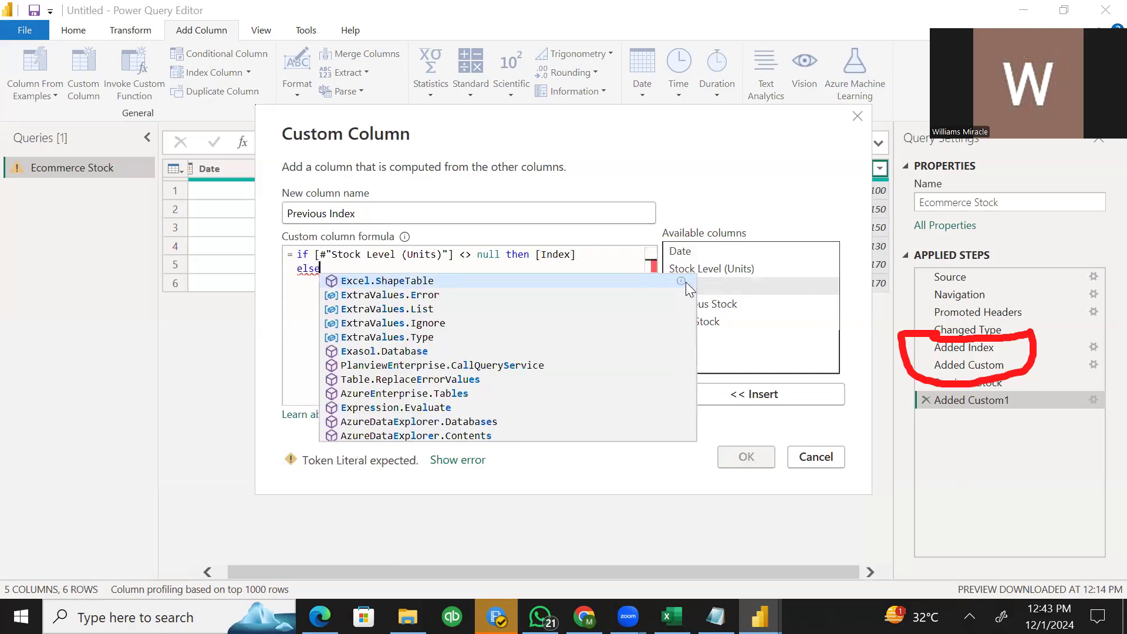
key(Return)
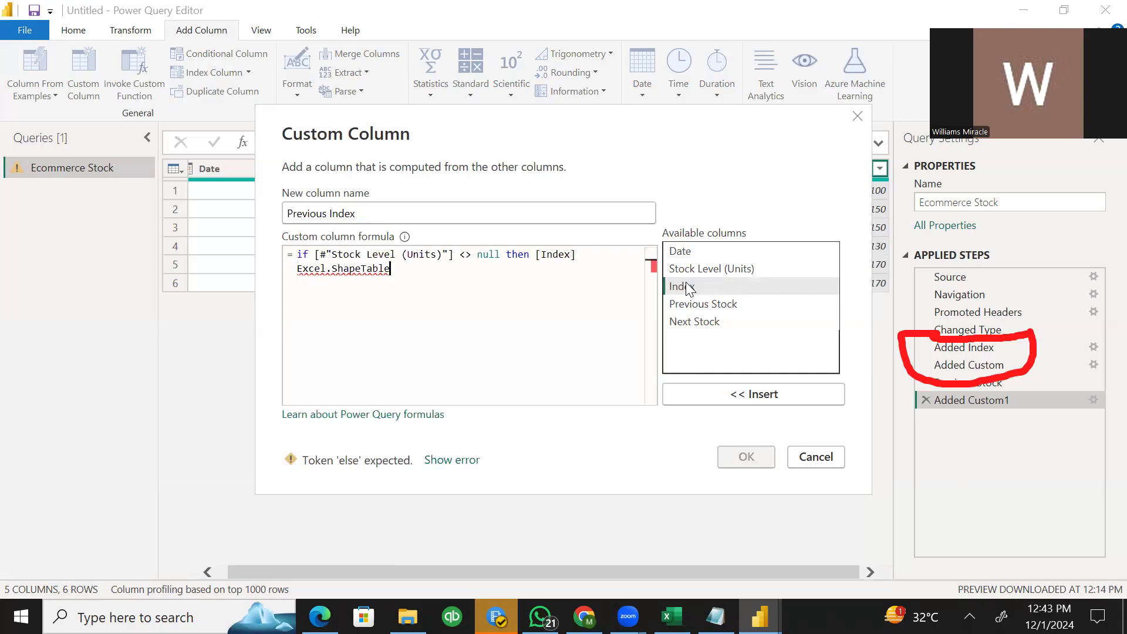
key(BackSpace)
key(BackSpace)
key(BackSpace)
key(BackSpace)
key(BackSpace)
key(BackSpace)
key(BackSpace)
key(BackSpace)
key(BackSpace)
key(BackSpace)
key(BackSpace)
key(BackSpace)
key(BackSpace)
key(BackSpace)
key(BackSpace)
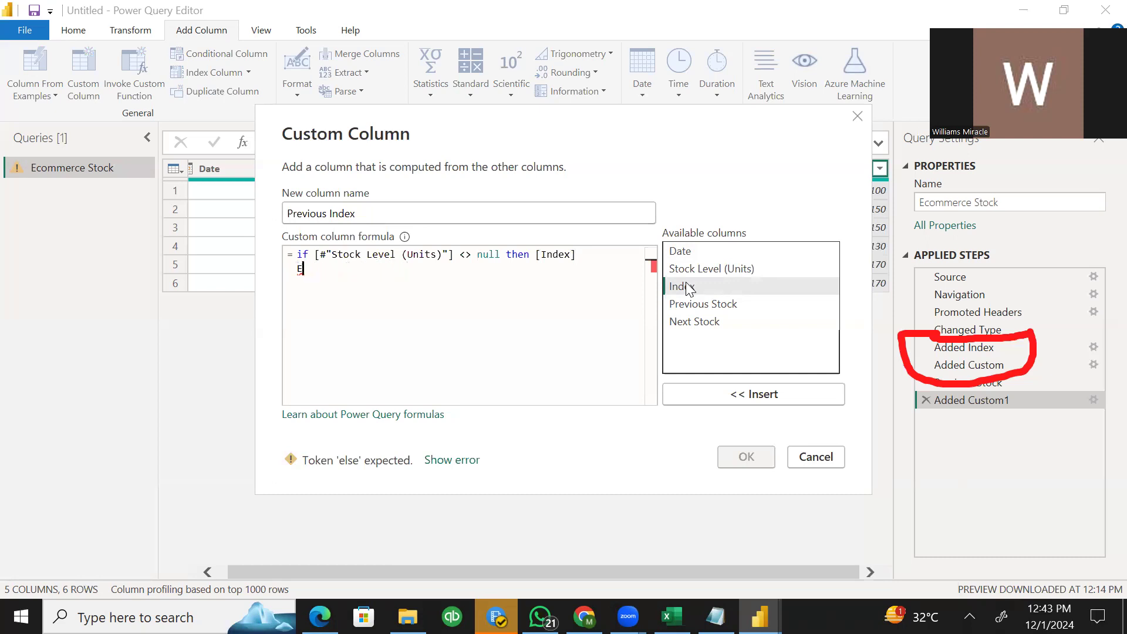
key(BackSpace)
- Add an else branch to the formula, opening with List.Last( on the line below else
text(else)
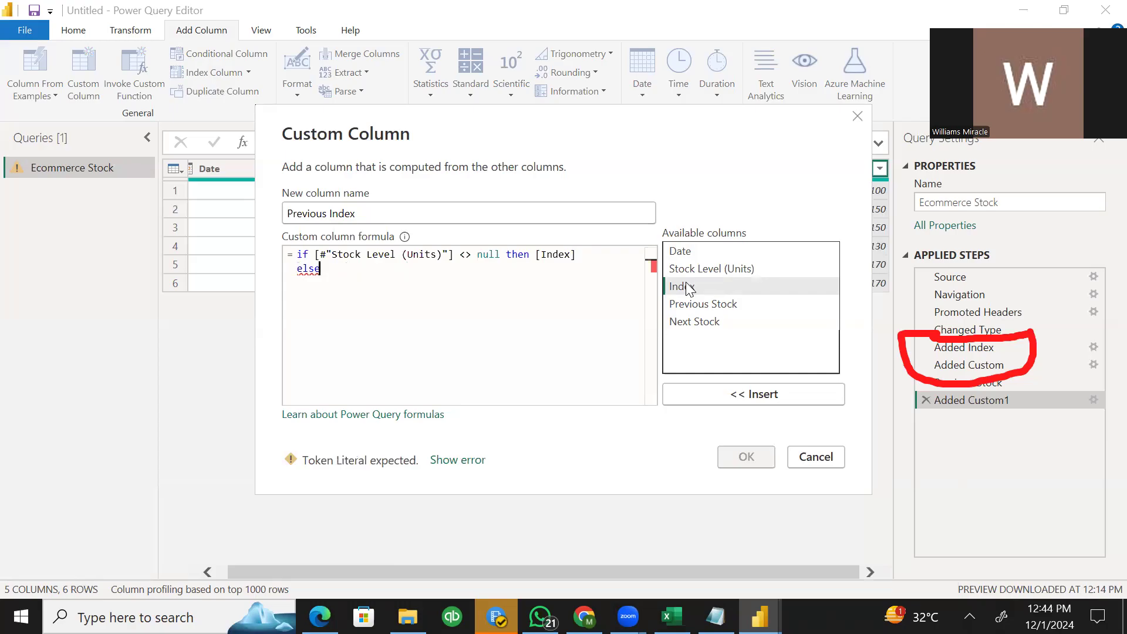
key(Escape)
key(Return)
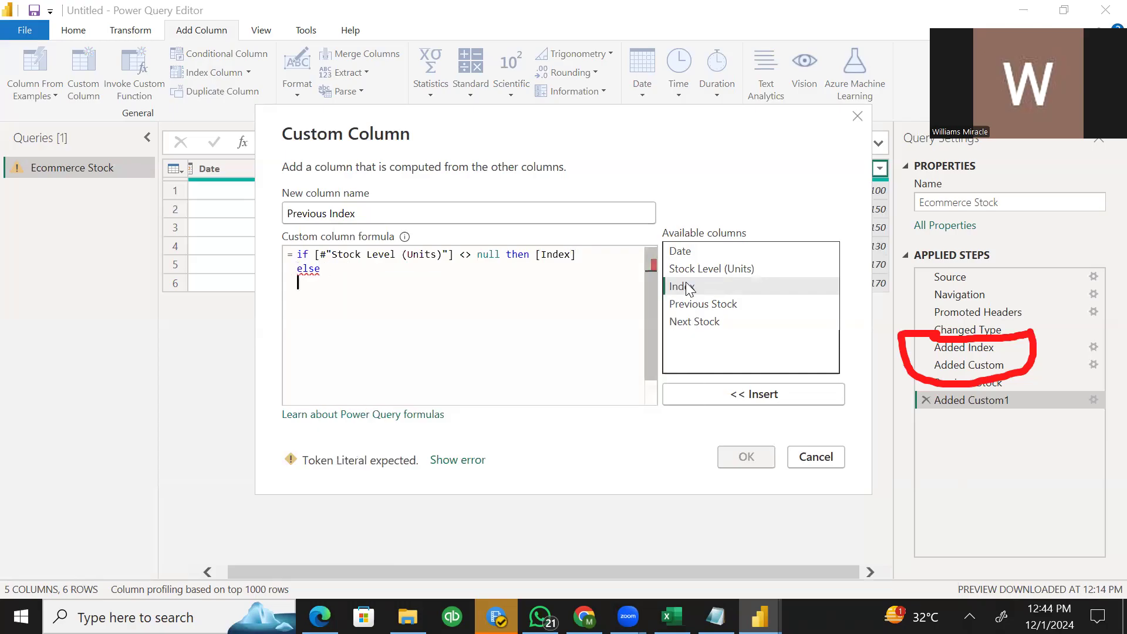
text(L)
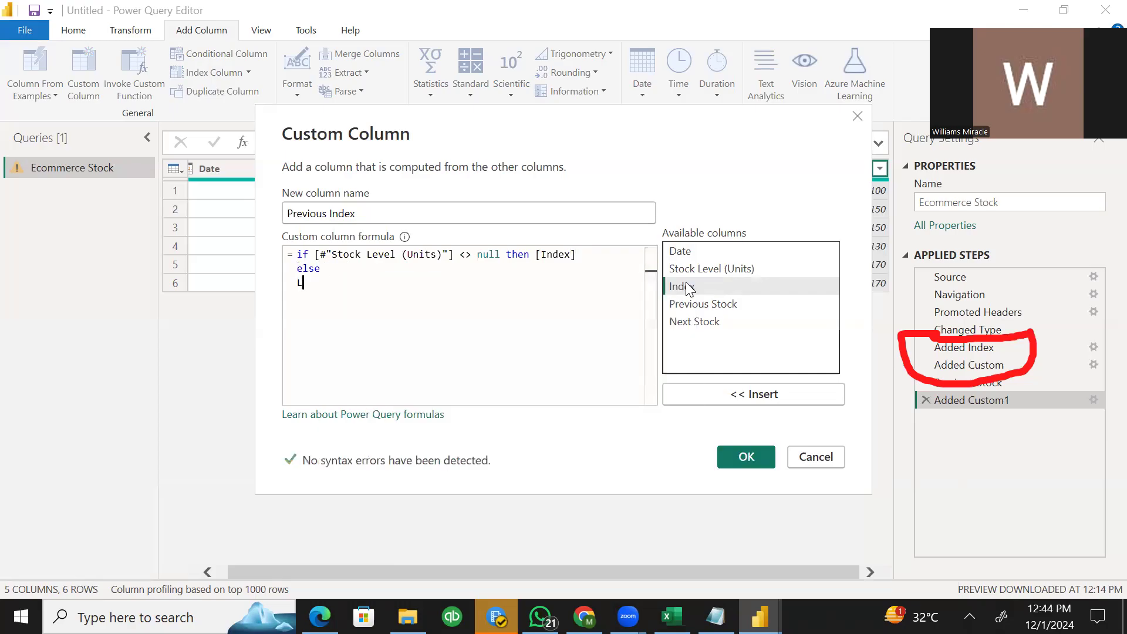
text(ist.)
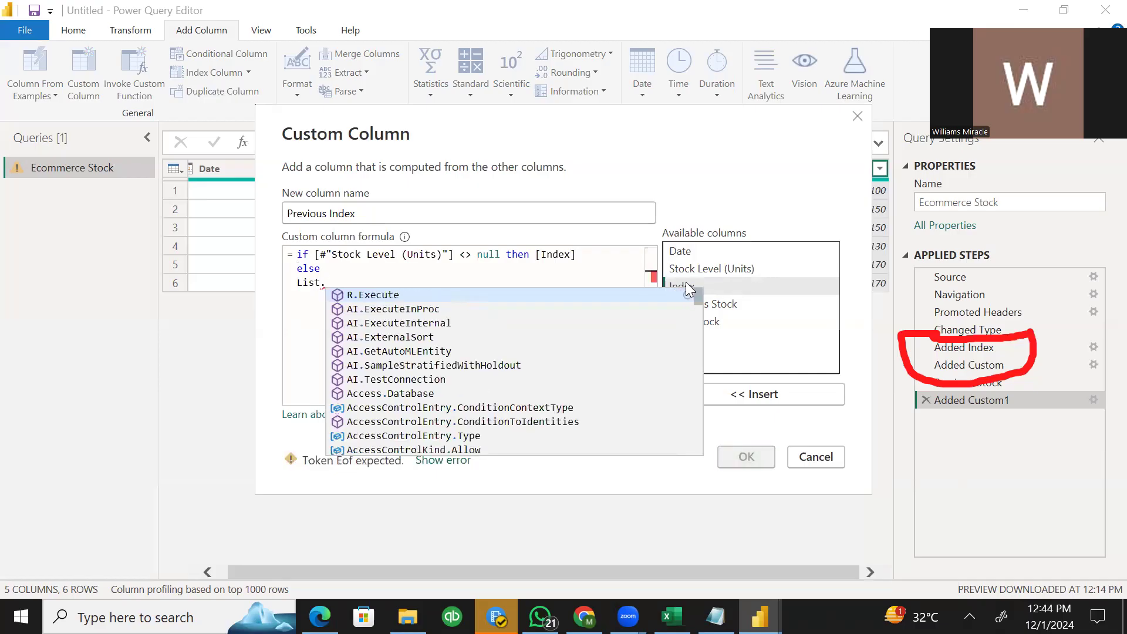
text(Last)
text(()
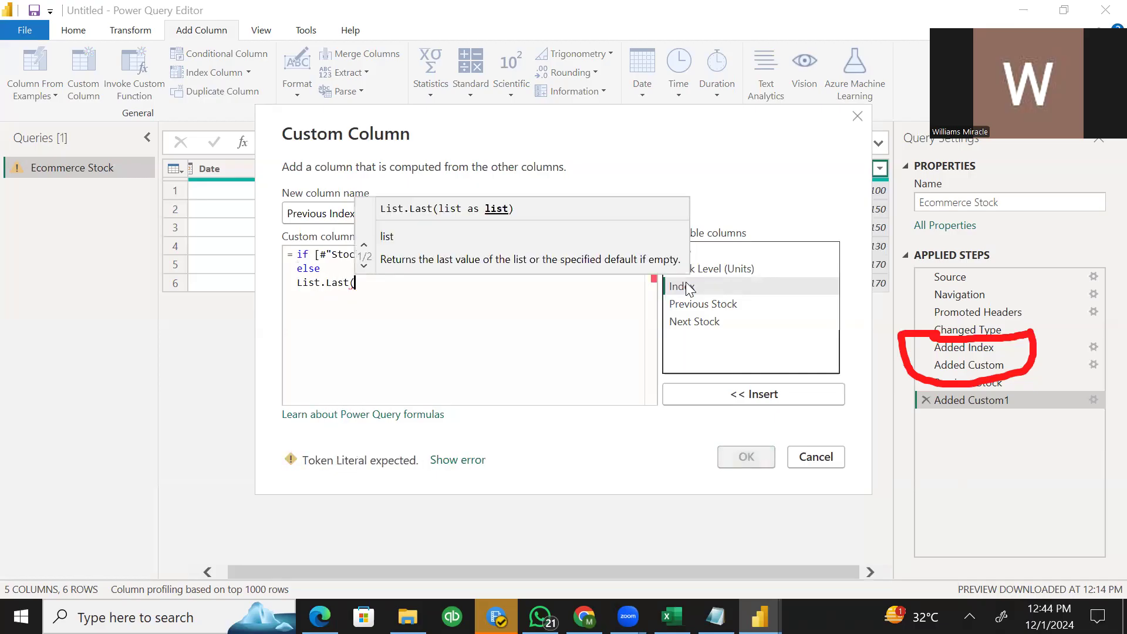
- Nest List.RemoveNulls(List.FirstN inside the List.Last call
text(List)
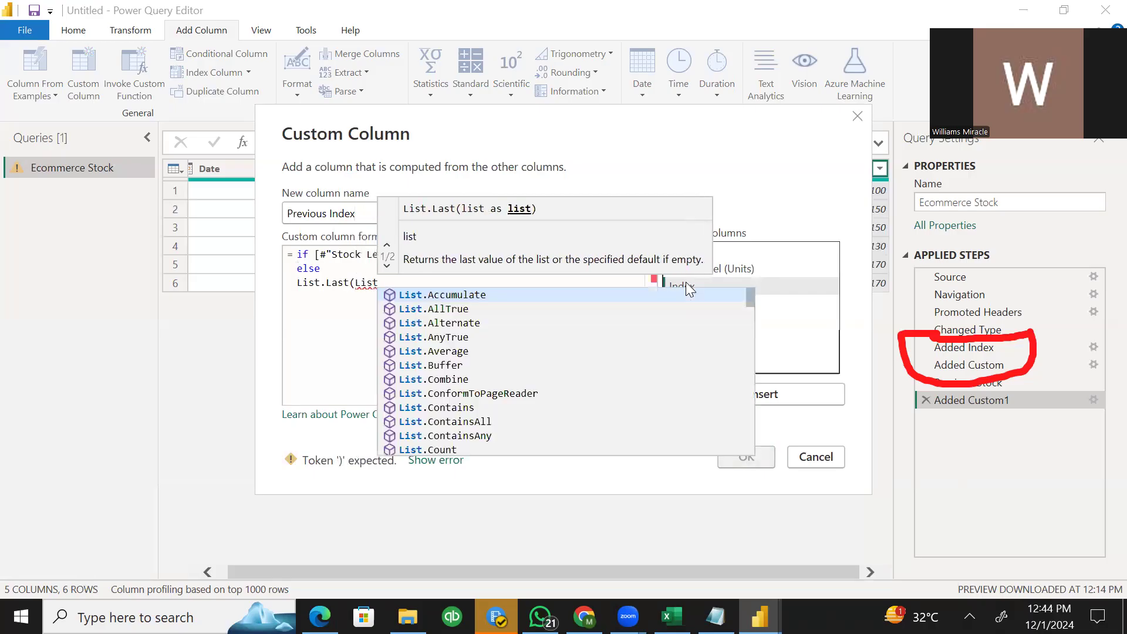
text(.)
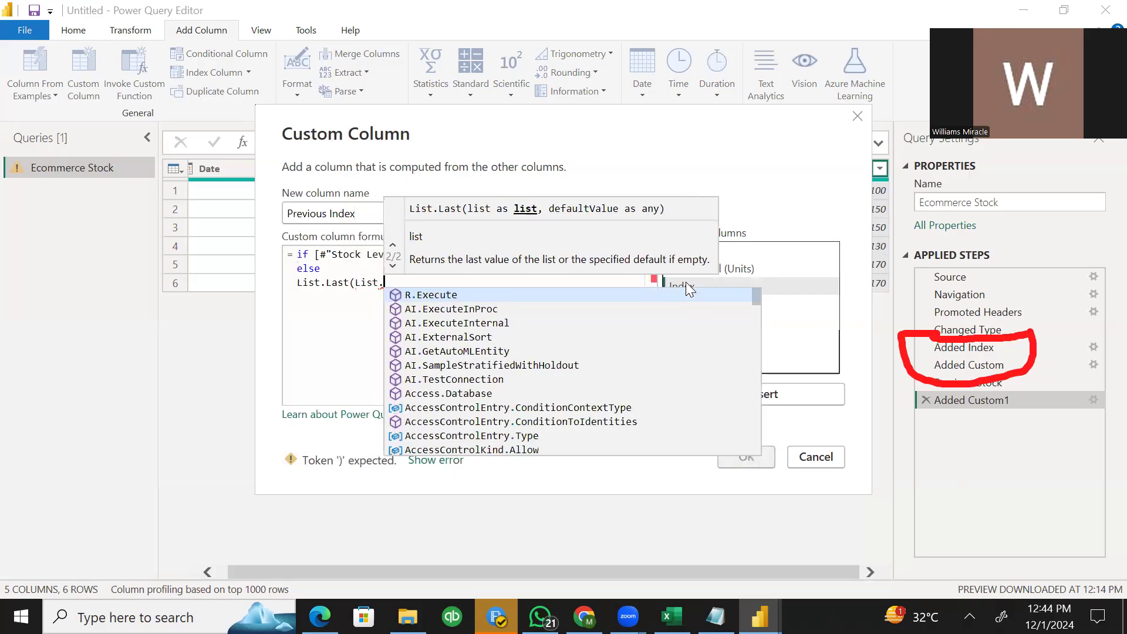
text(Remove)
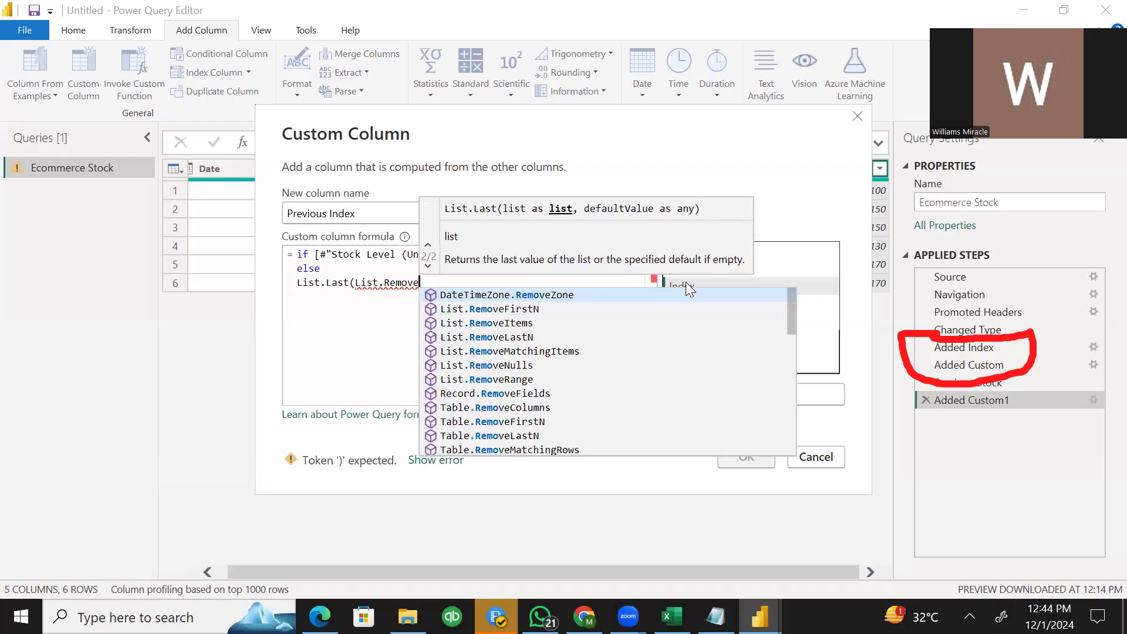
text(Nu)
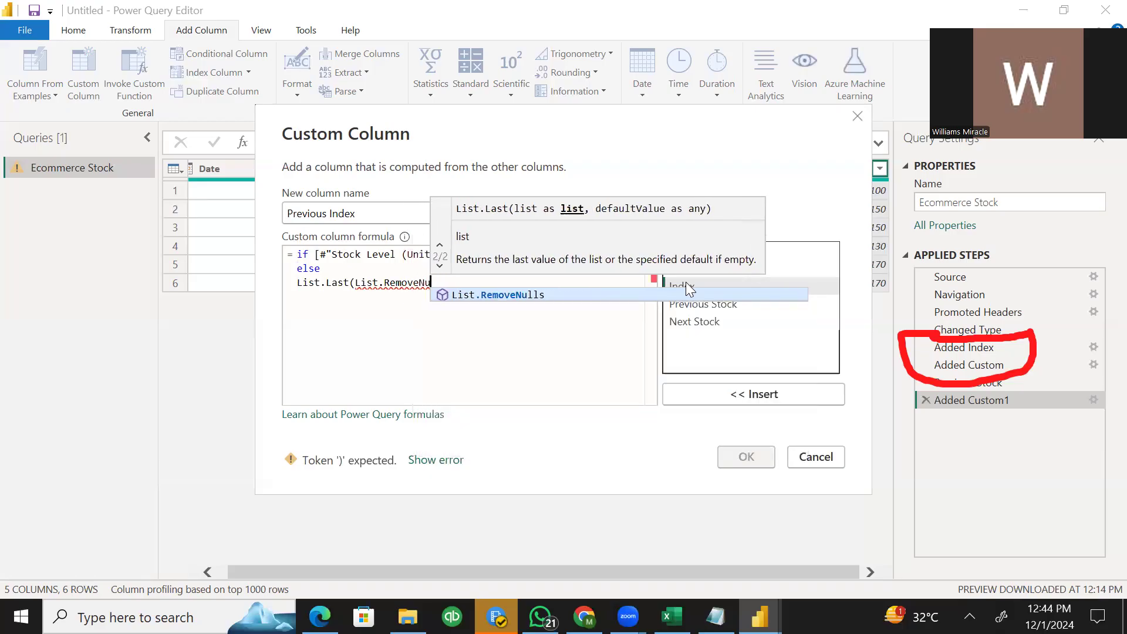
text(lls)
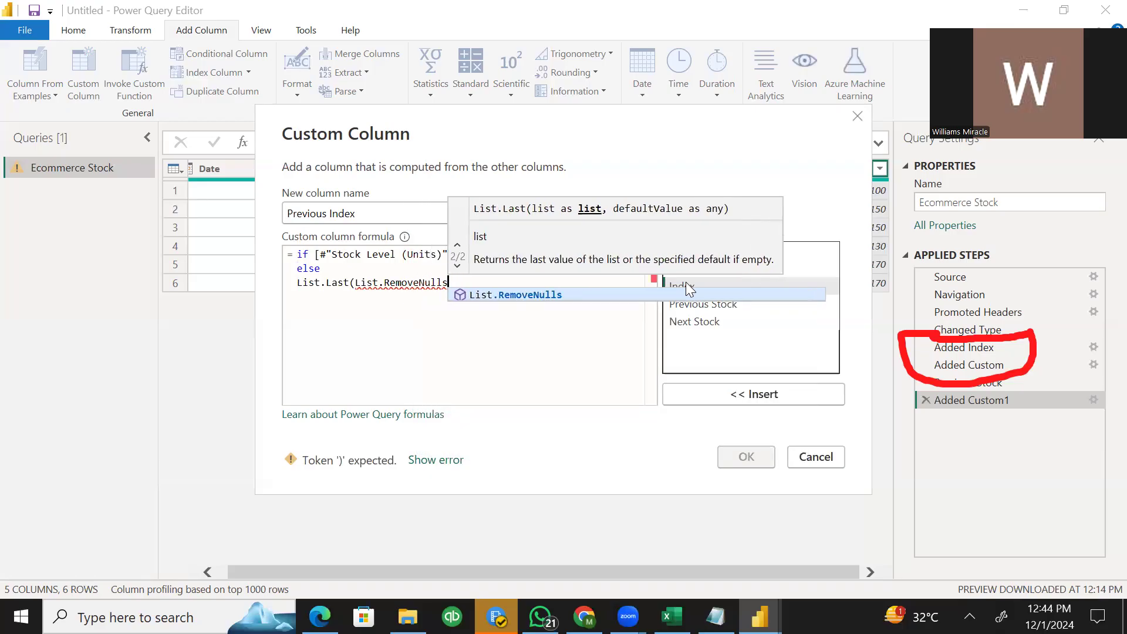
text((List)
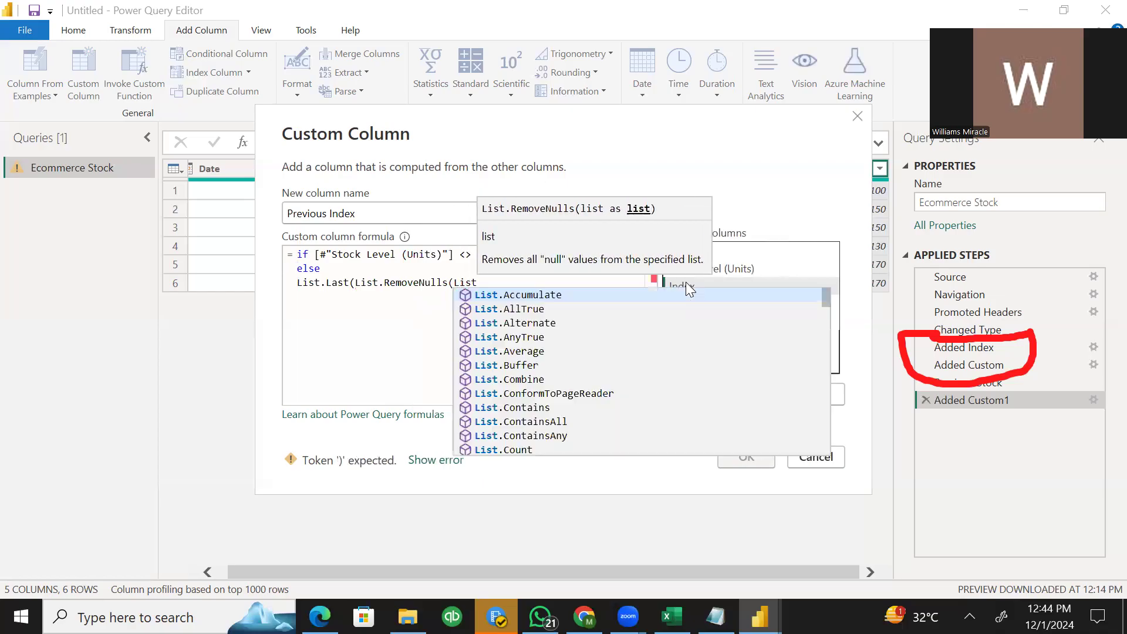
text(.Fi)
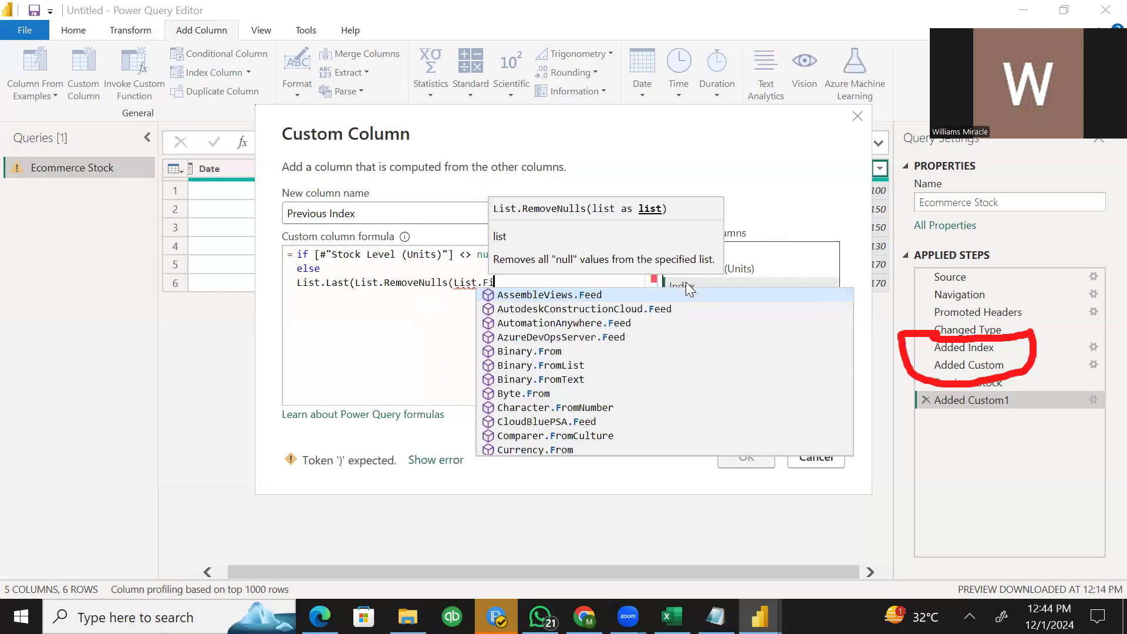
text(rstN)
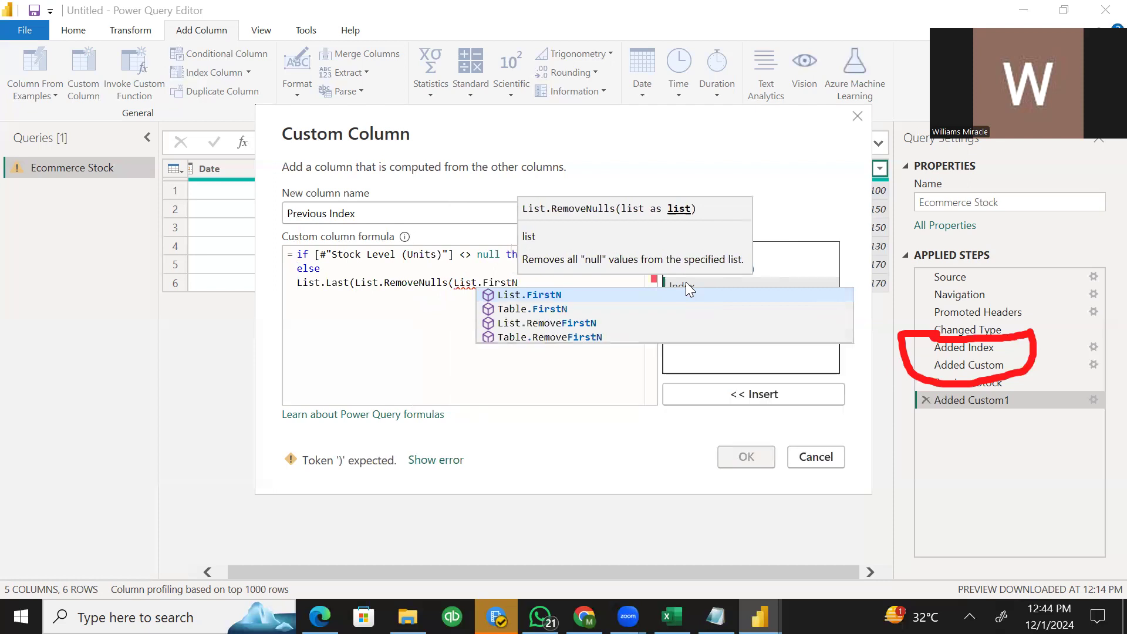
- Give List.FirstN its list argument as Table.Column with table #"Added Index" and column "Index"
text((Table.Column)
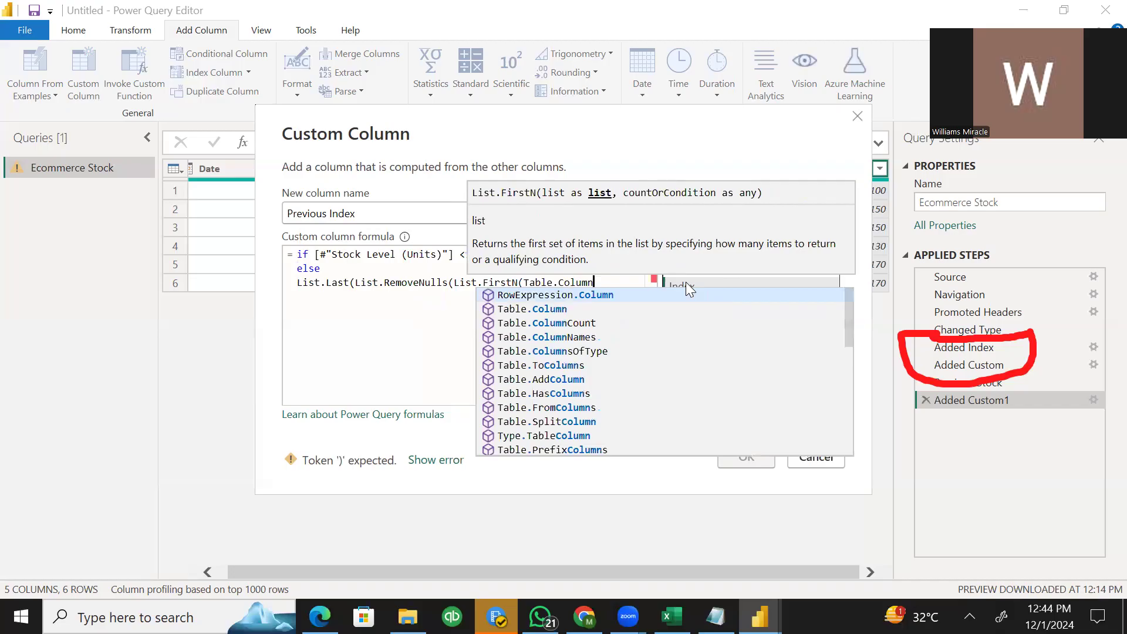
text(()
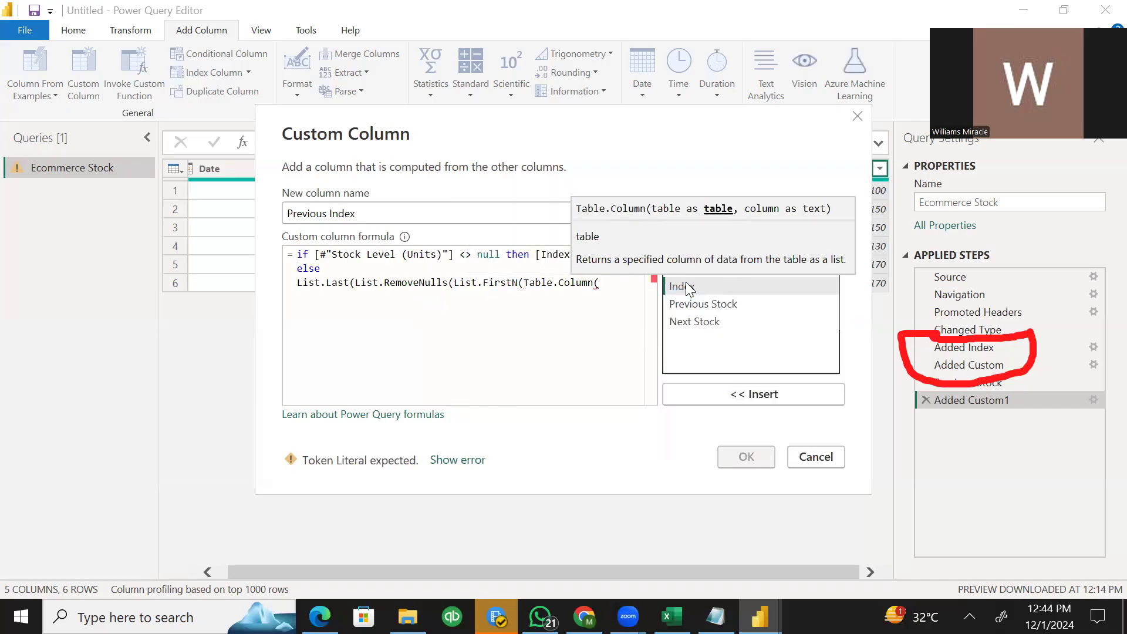
text(#)
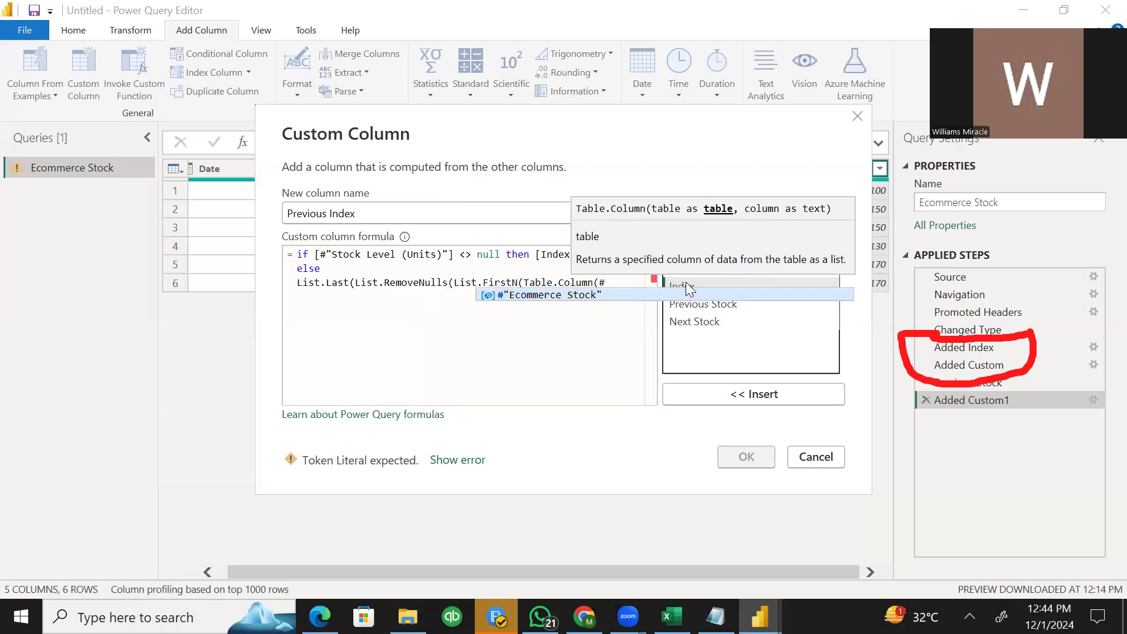
text("Added In)
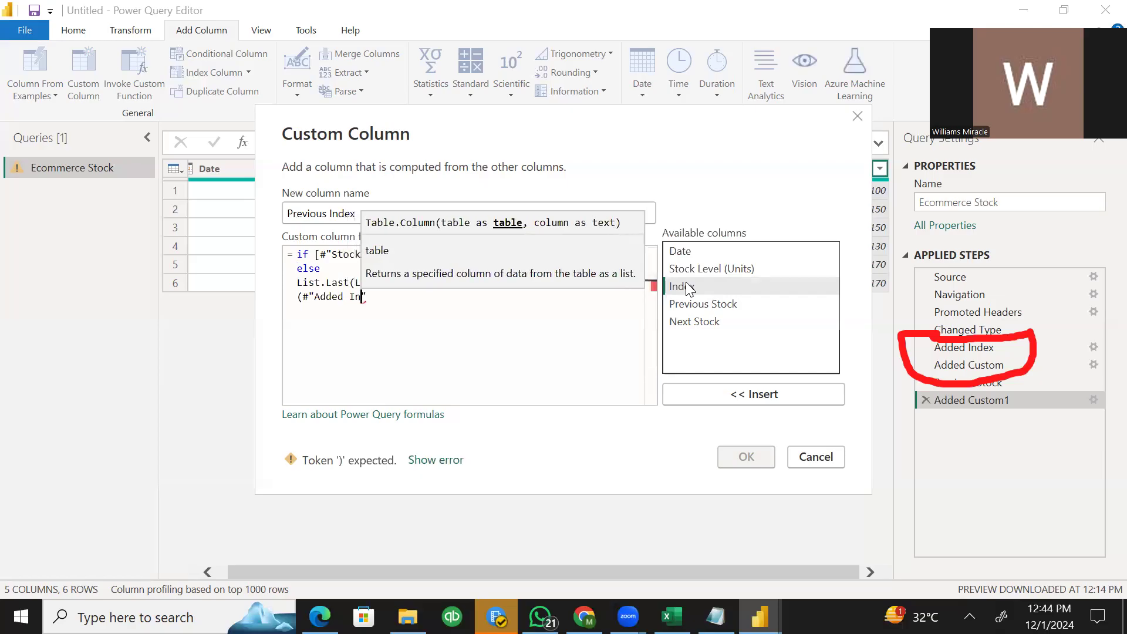
text(dex)
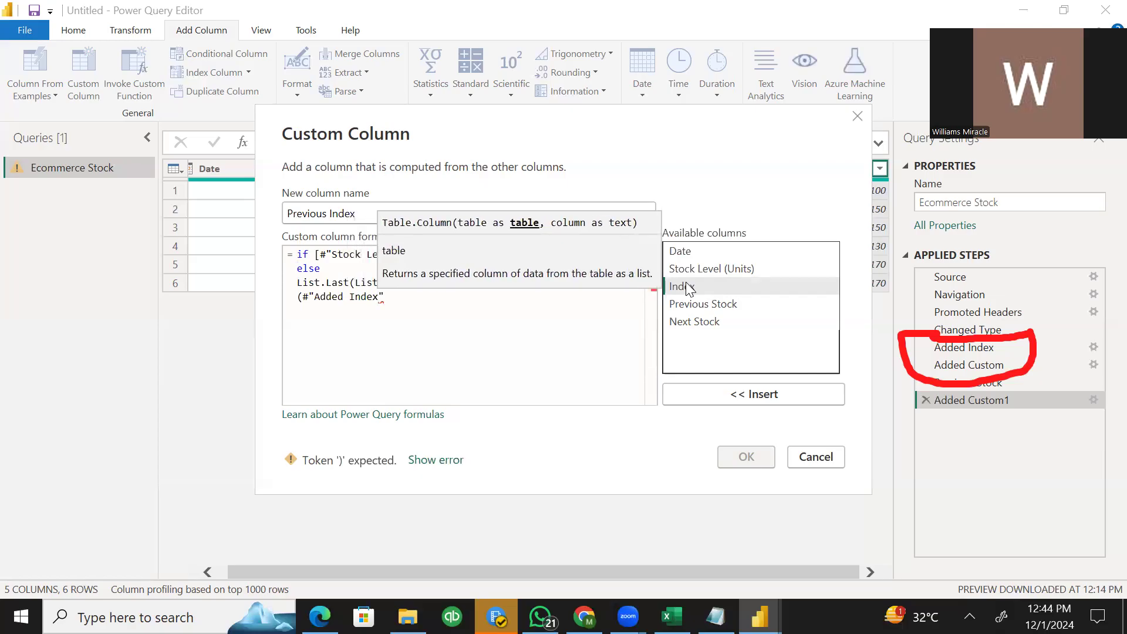
text(",)
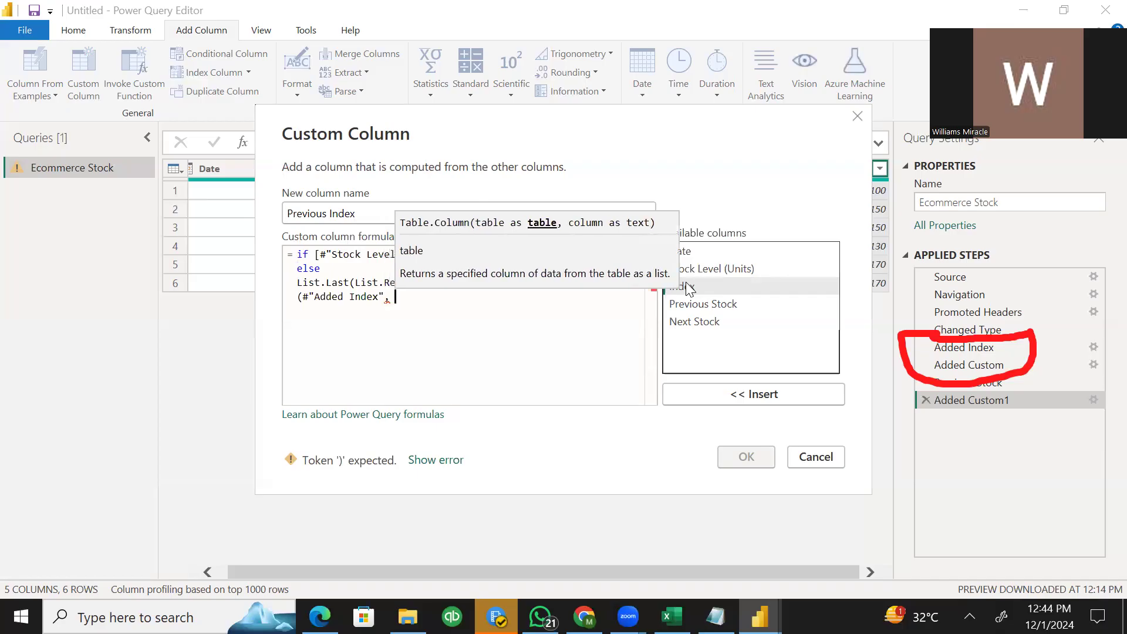
text( ")
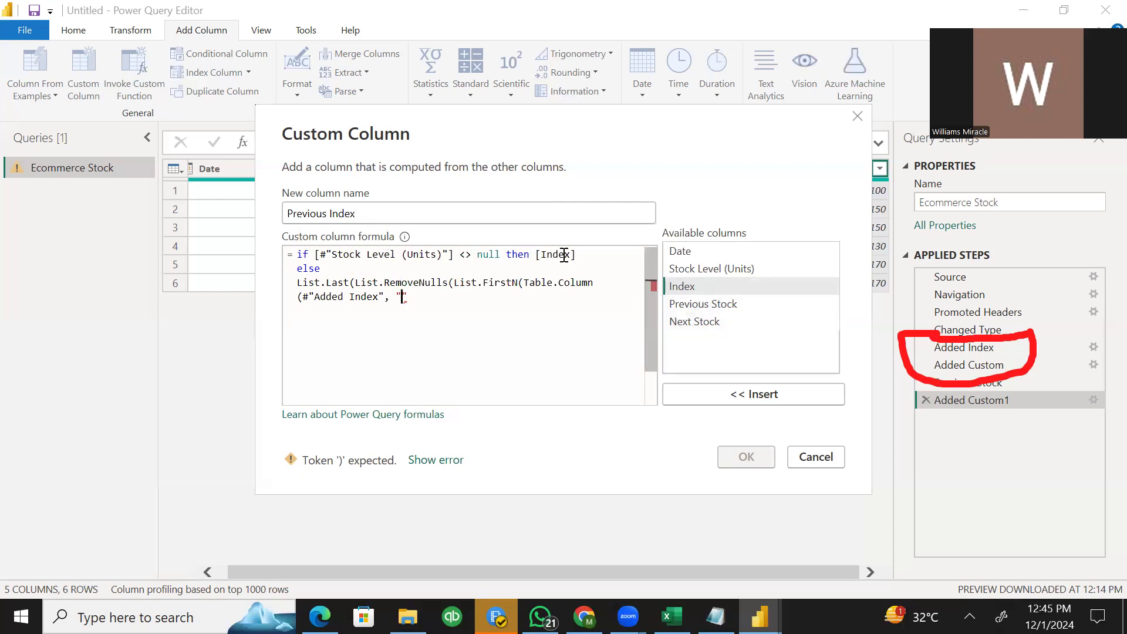
text(Index)
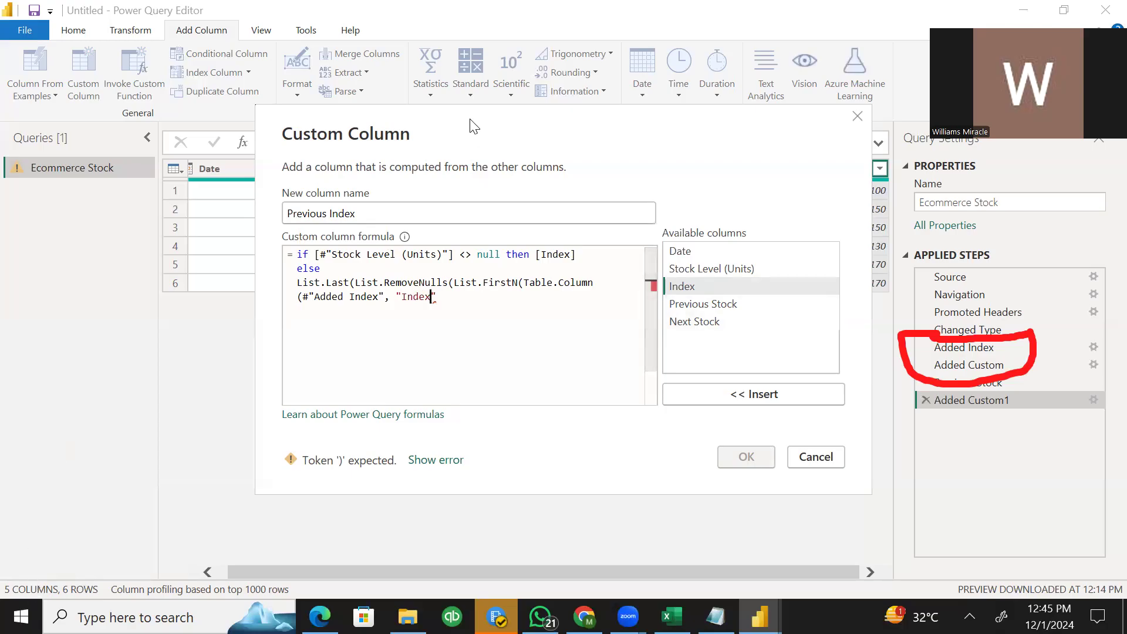
- Close the Table.Column call, use [Index] as the List.FirstN count, and complete the formula with three closing parentheses
drag(474, 126, 433, 276)
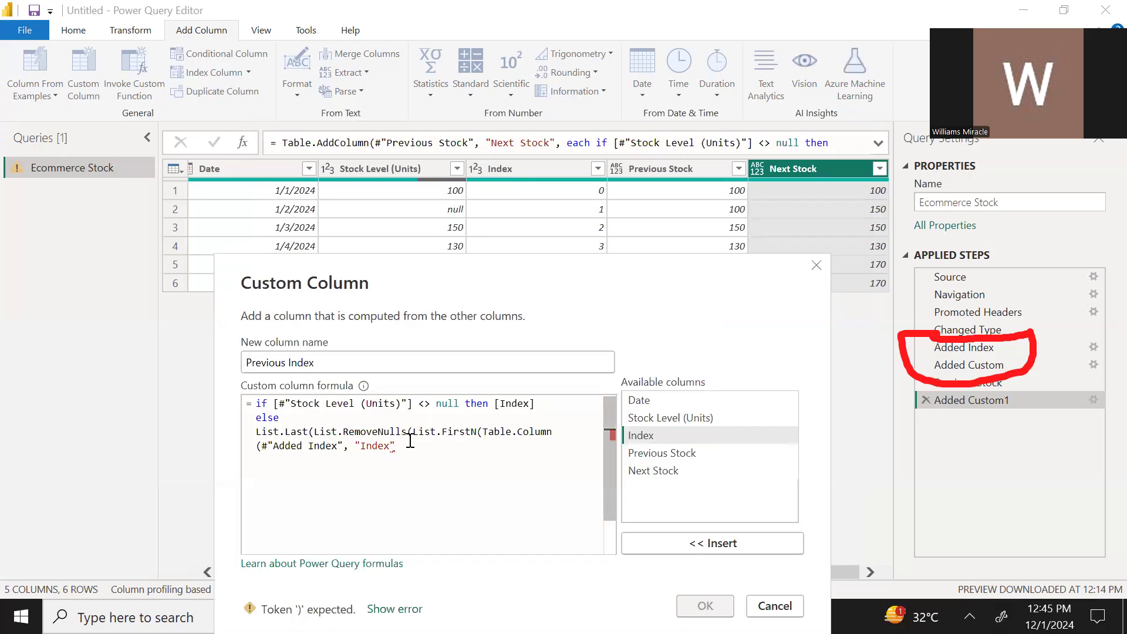
text(),)
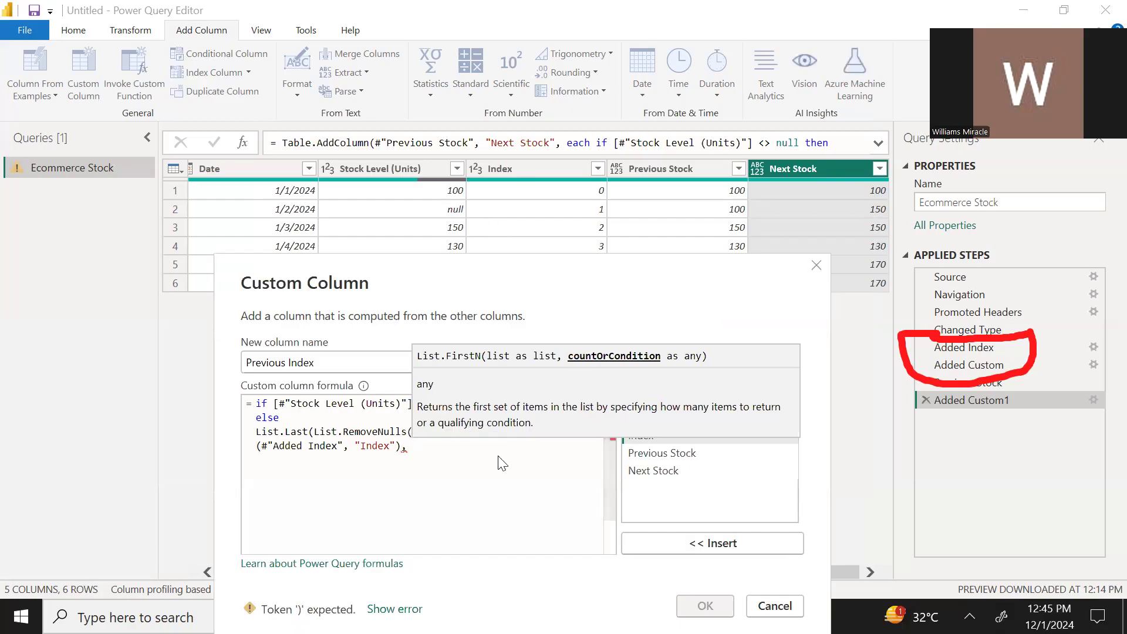
double_click(661, 439)
text())))
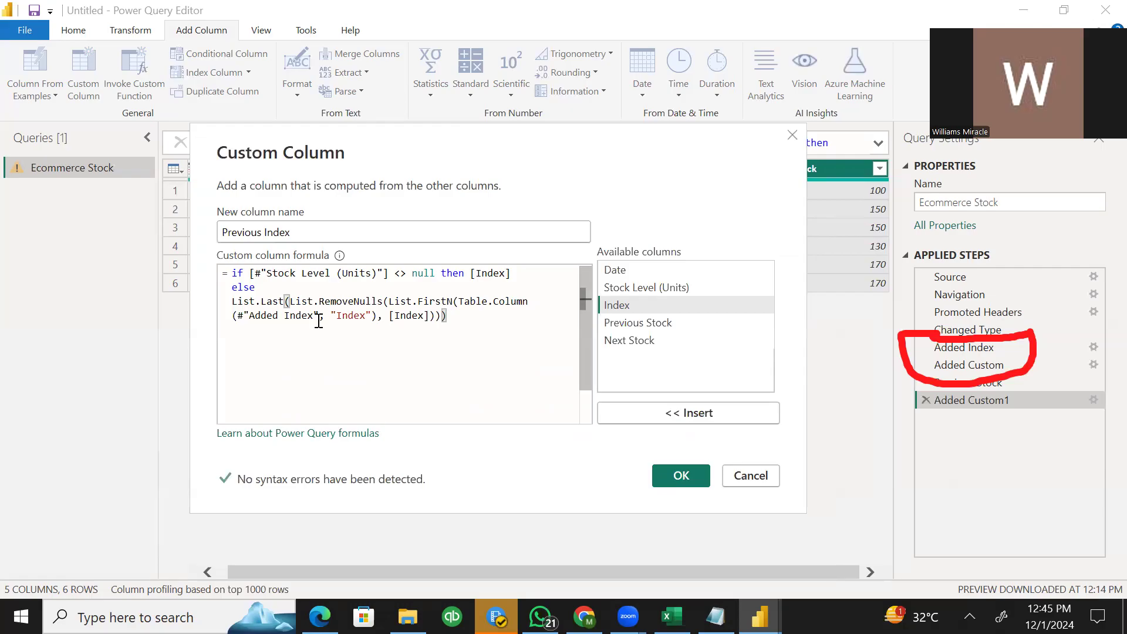
- Check the Previous Index formula and confirm the custom column to add it to the Ecommerce Stock query
shift+click(284, 304)
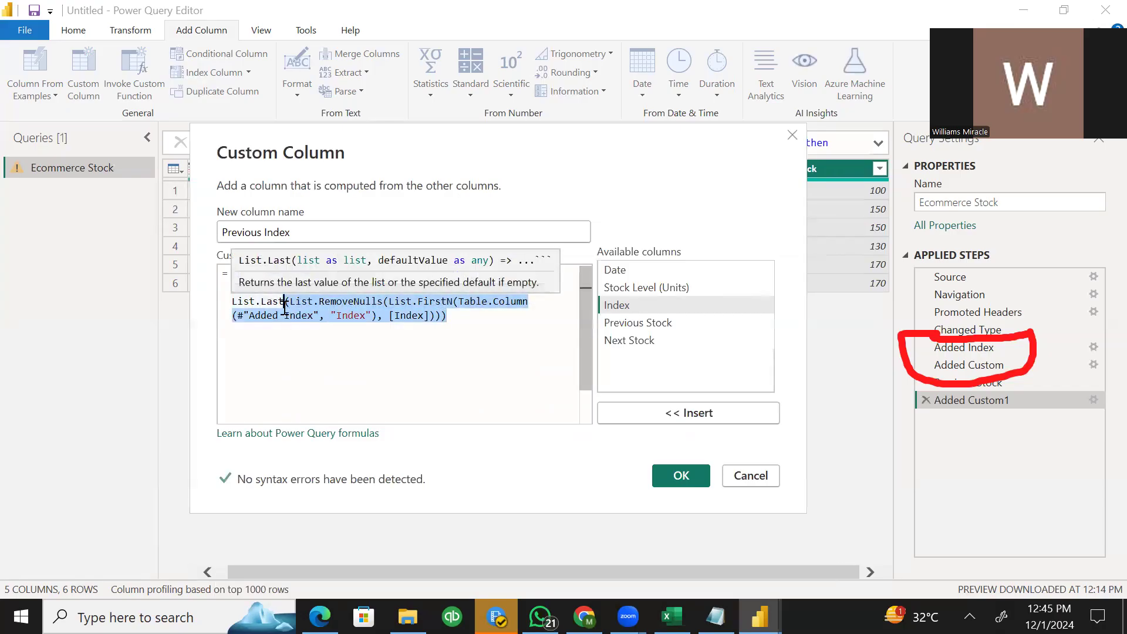
click(368, 344)
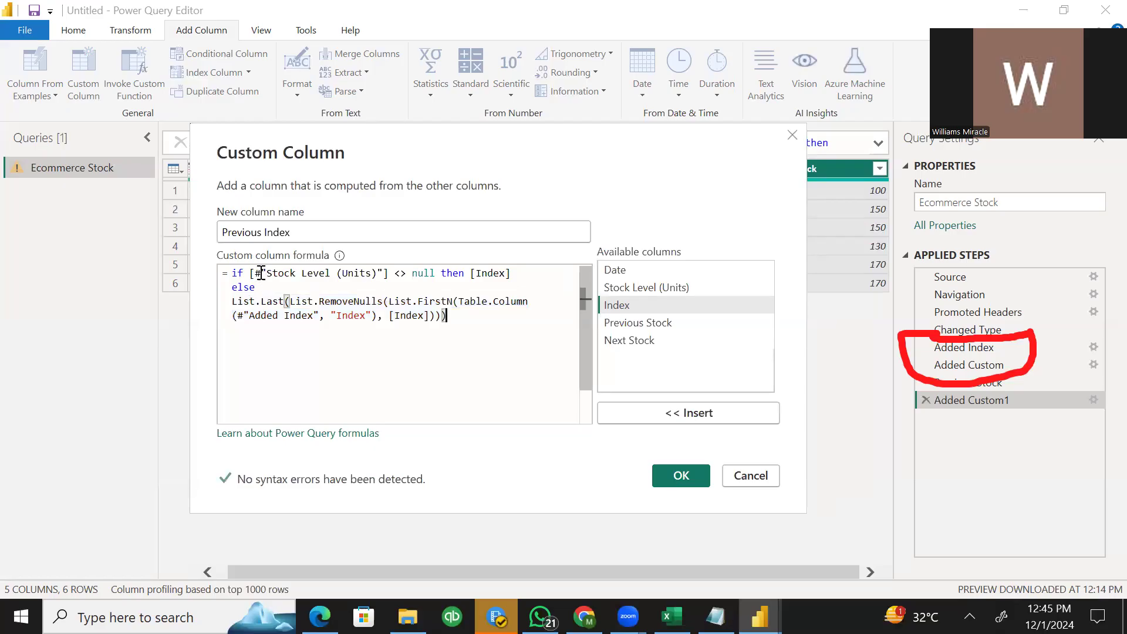
drag(266, 273, 376, 273)
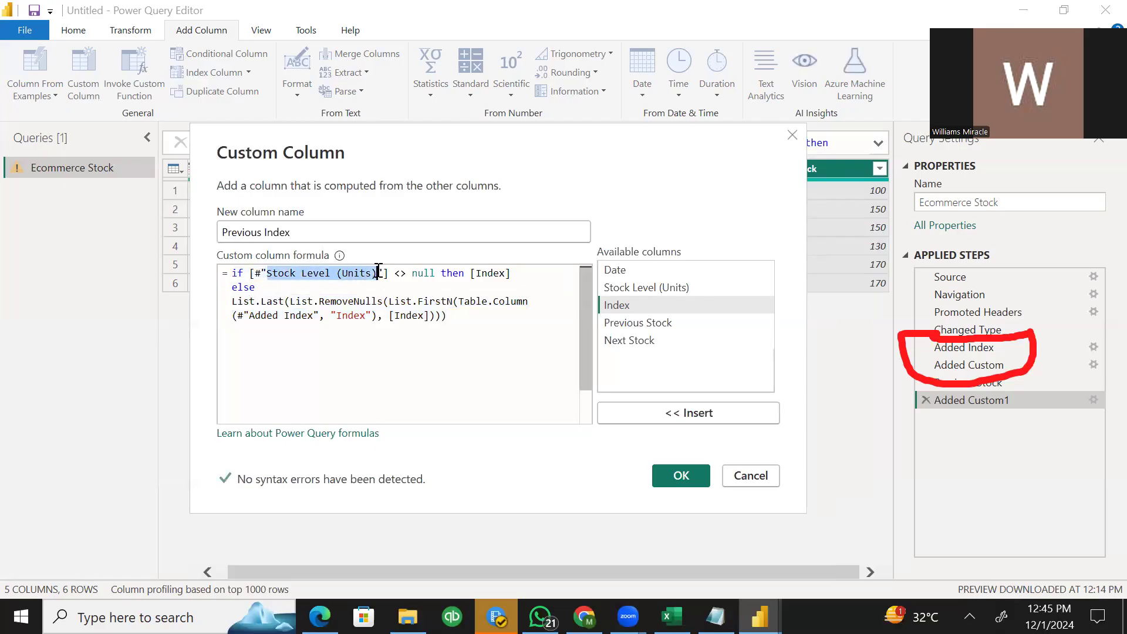
click(495, 273)
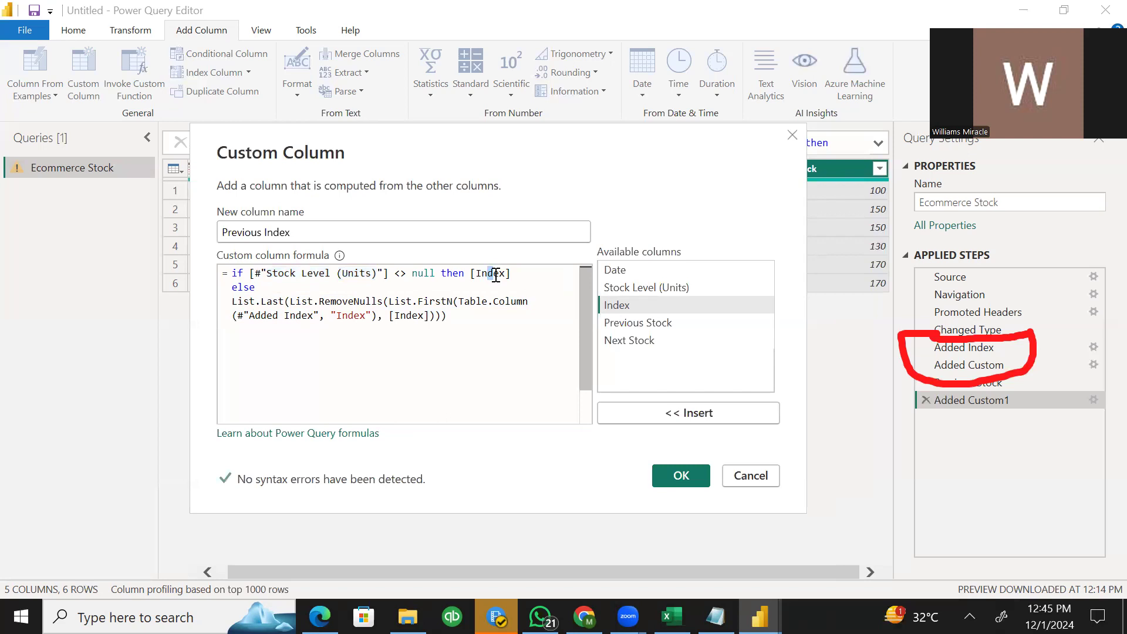
drag(419, 317, 339, 315)
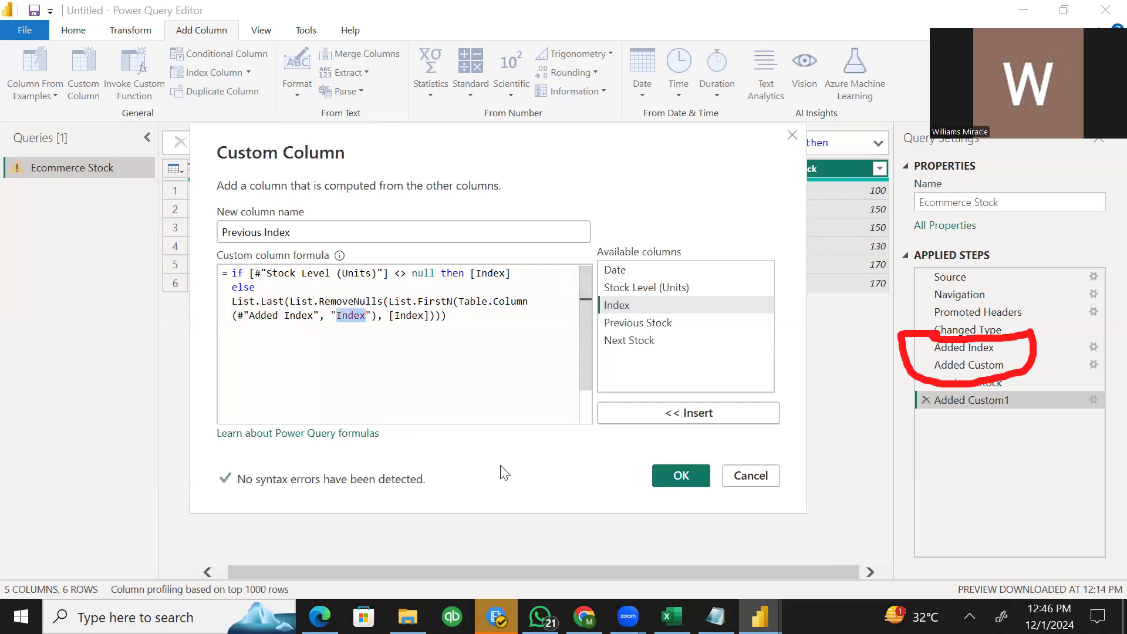
click(666, 477)
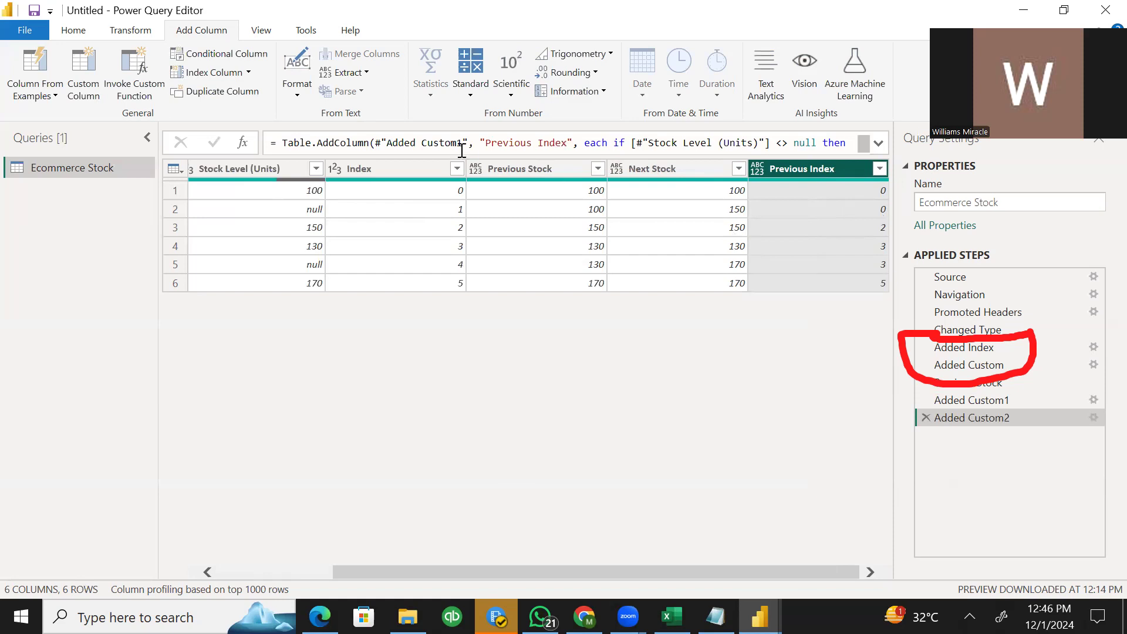
- Mark item 3, Prev Index, as done in the Notepad checklist and return to the Power Query Editor
click(715, 616)
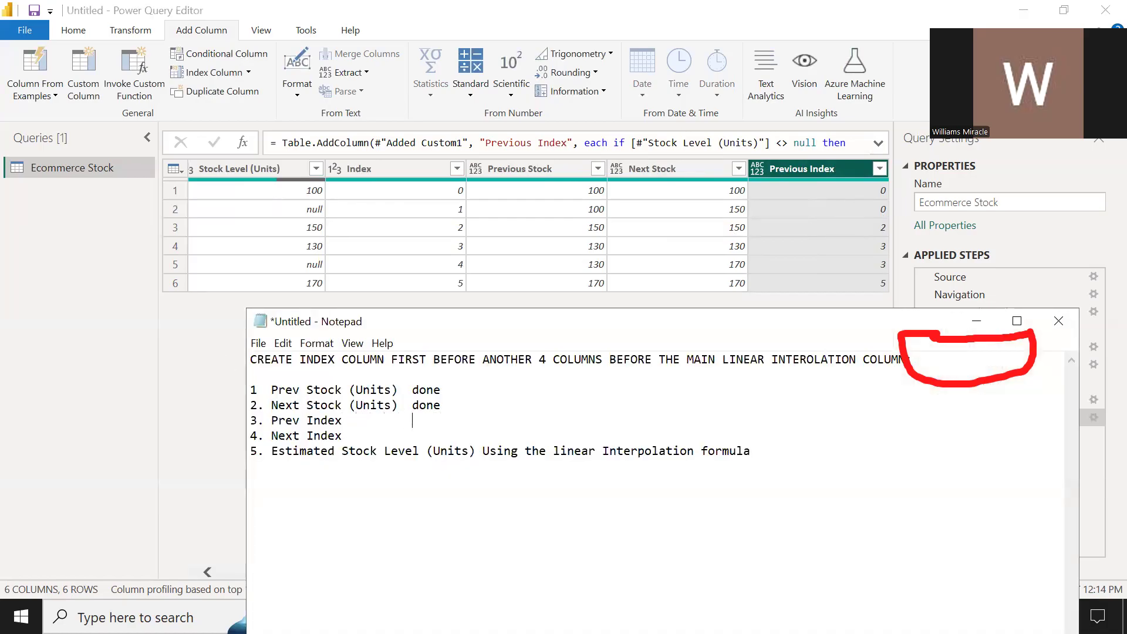
text(done)
click(217, 315)
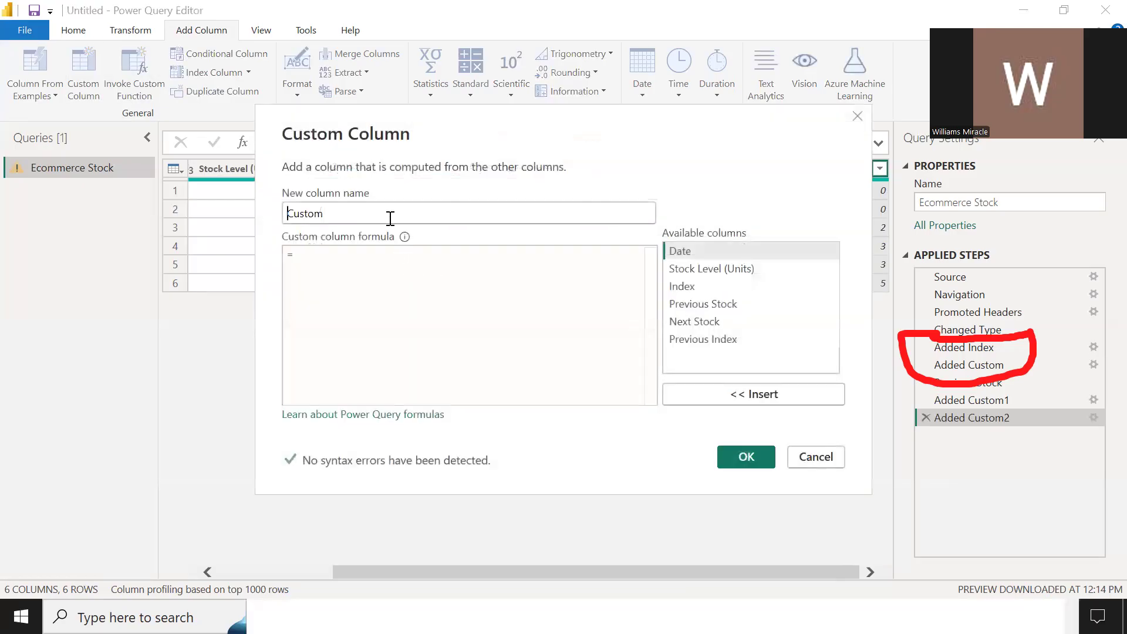
- Start another custom column and name it Next Index
drag(390, 218, 279, 218)
text(Next Index)
click(338, 261)
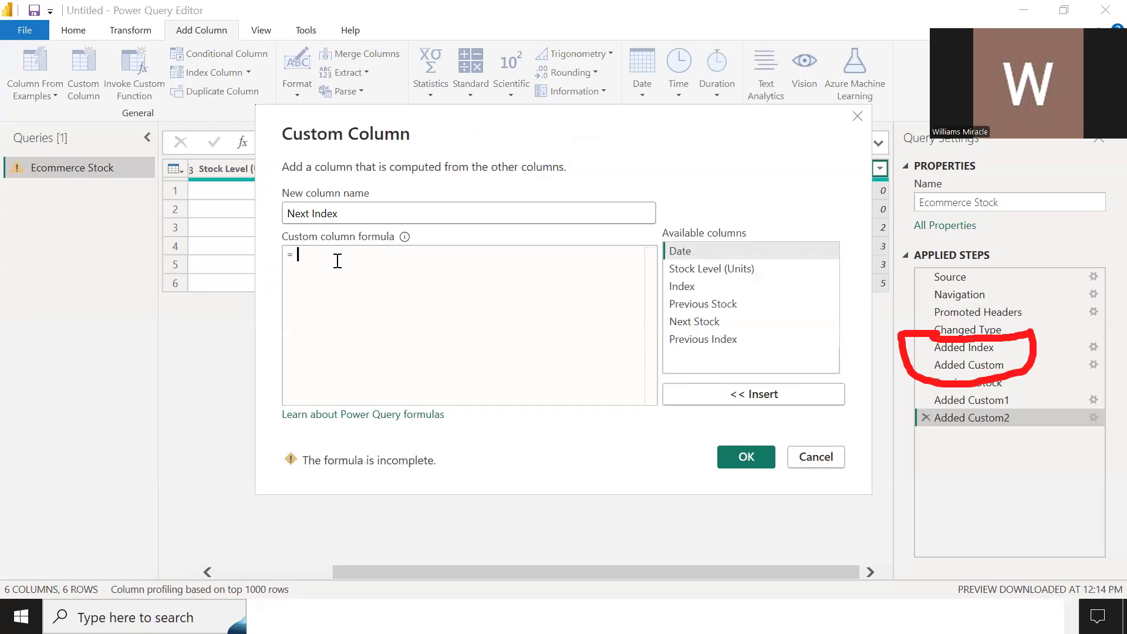
- Begin the Next Index formula with if [#"Stock Level (Units)"] <> null then [Index], followed by a line break
text(if)
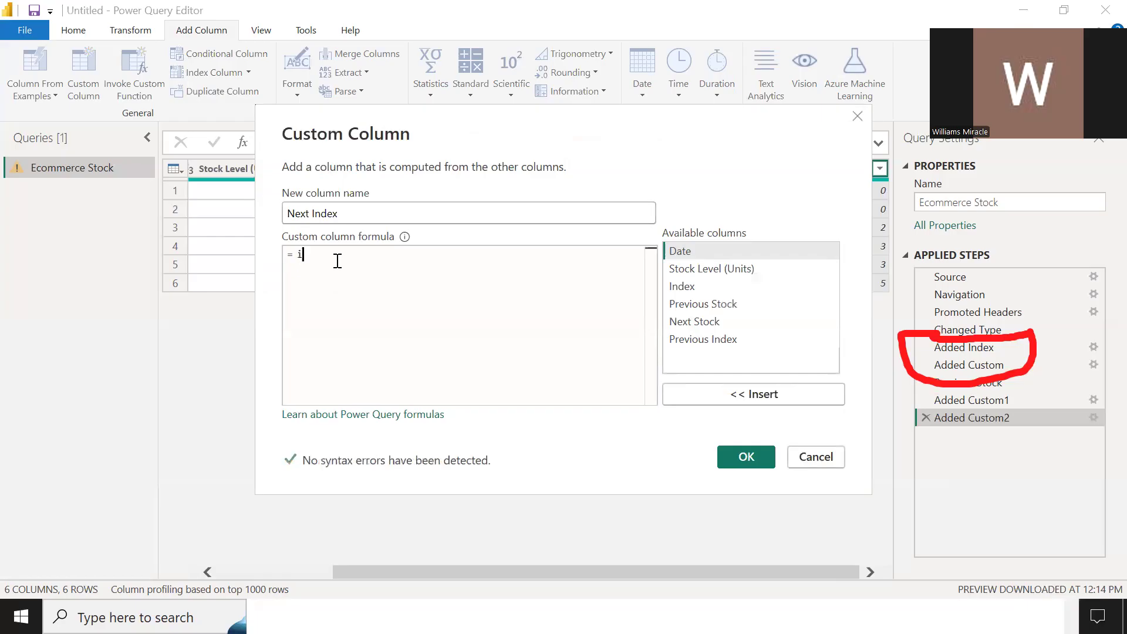
double_click(705, 270)
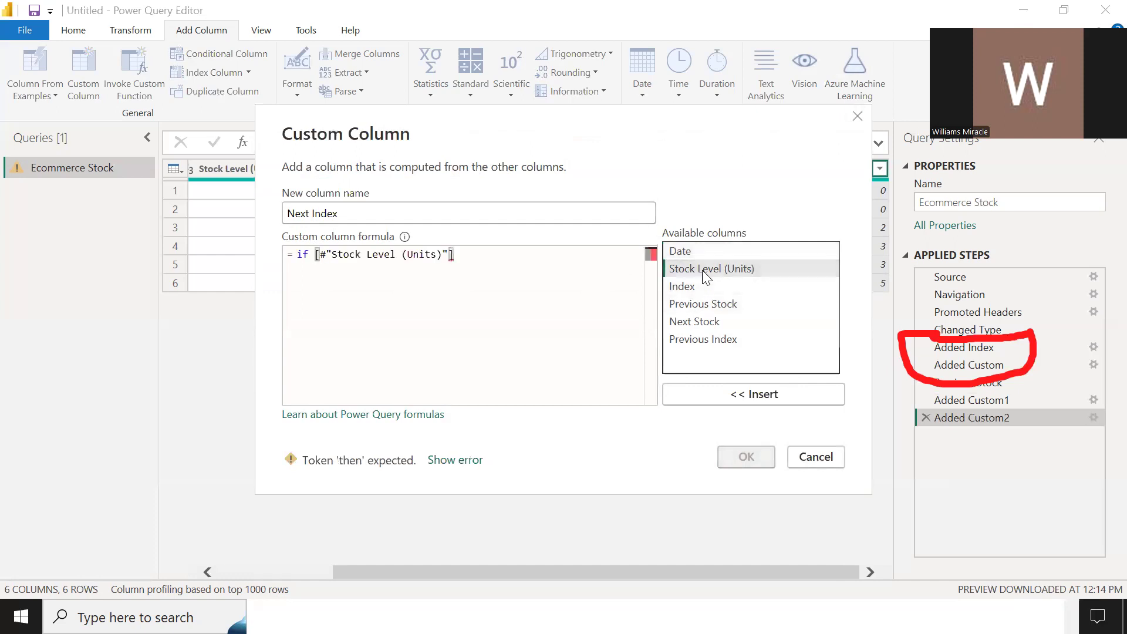
text(<> )
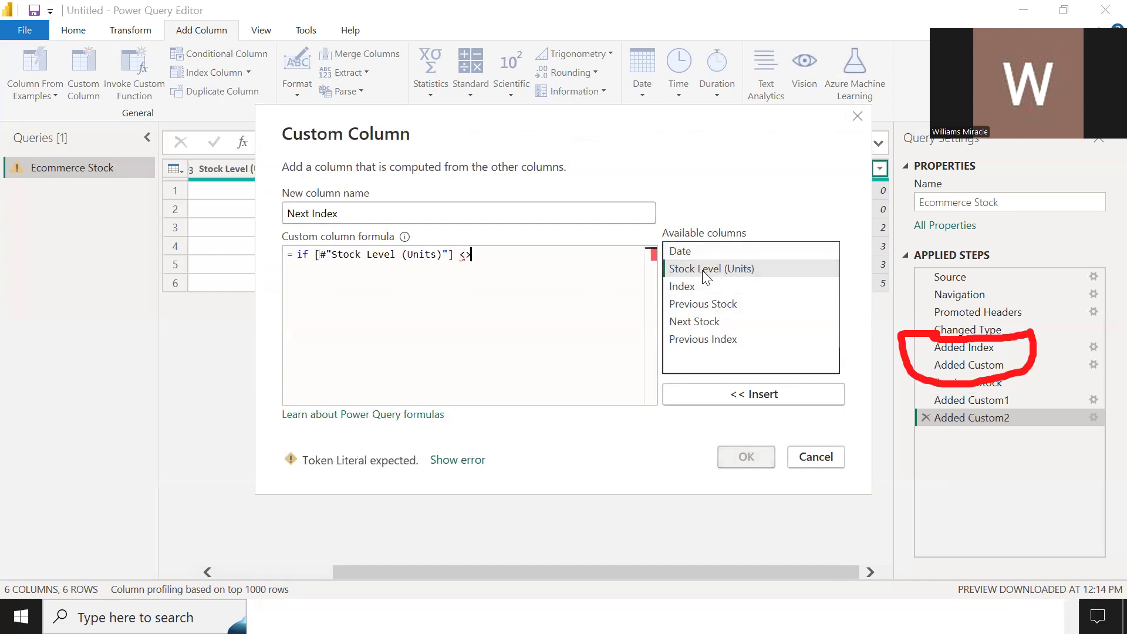
text(null )
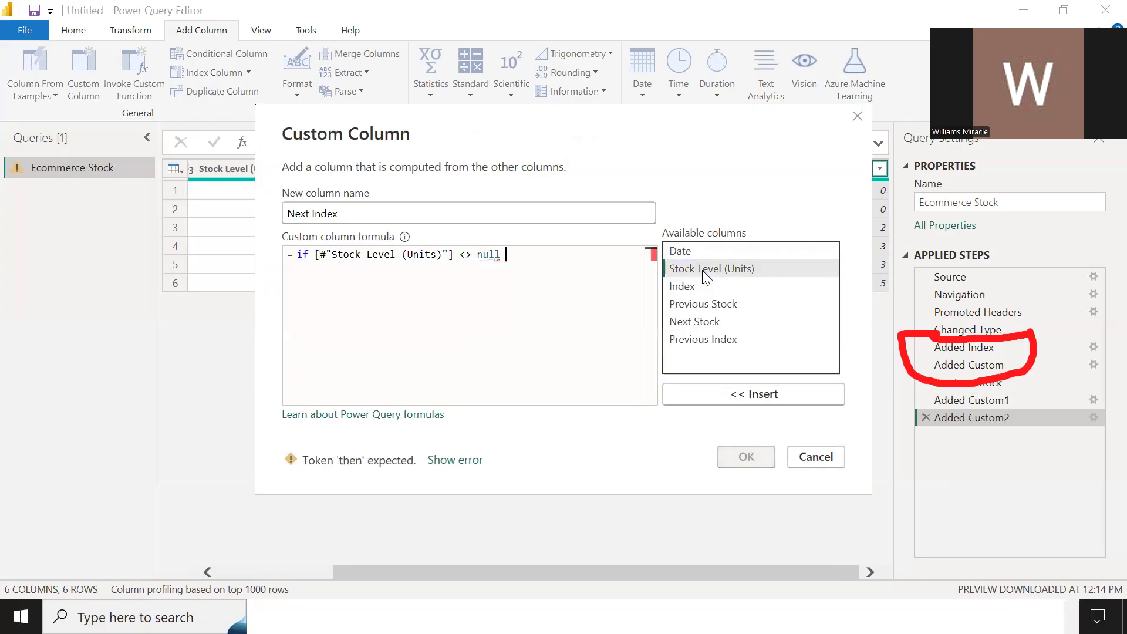
text(then)
double_click(706, 284)
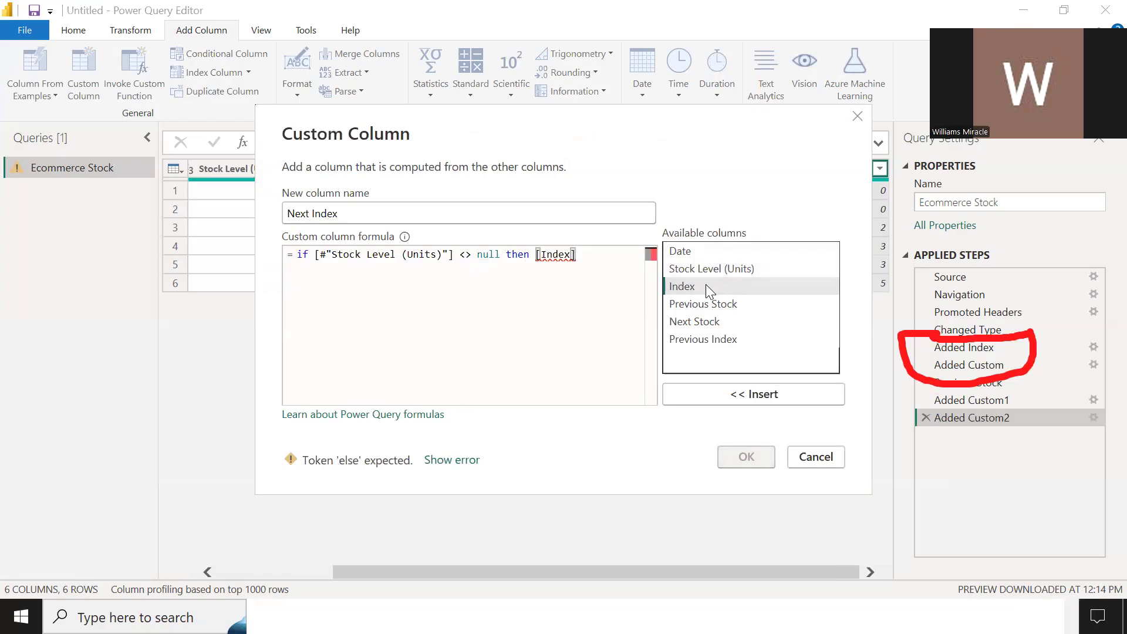
key(Return)
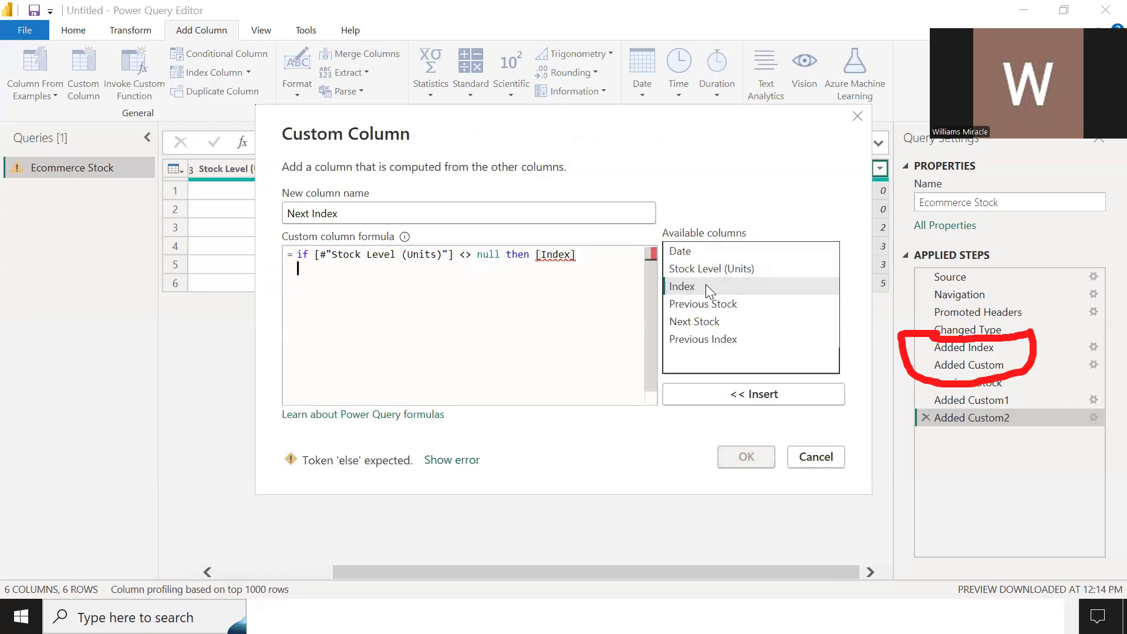
text(else)
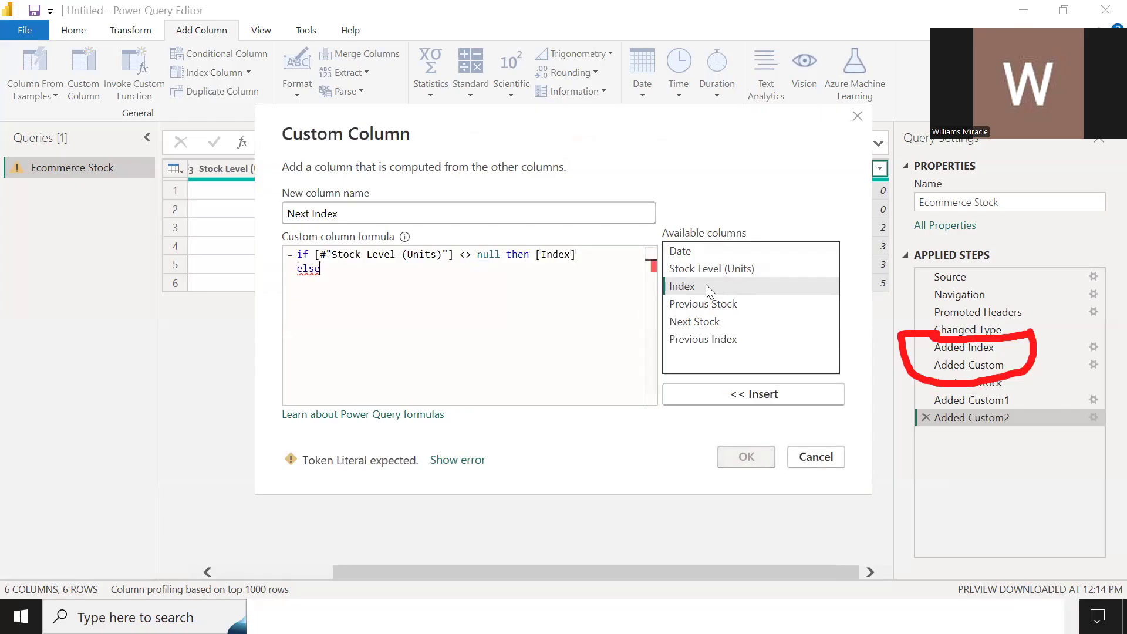
key(Return)
key(BackSpace)
key(BackSpace)
key(BackSpace)
key(BackSpace)
key(BackSpace)
key(BackSpace)
key(BackSpace)
key(BackSpace)
key(BackSpace)
key(BackSpace)
key(BackSpace)
key(BackSpace)
key(BackSpace)
key(BackSpace)
key(BackSpace)
key(BackSpace)
text(else)
key(Return)
key(ctrl+BackSpace)
key(BackSpace)
key(BackSpace)
key(BackSpace)
key(BackSpace)
key(BackSpace)
key(BackSpace)
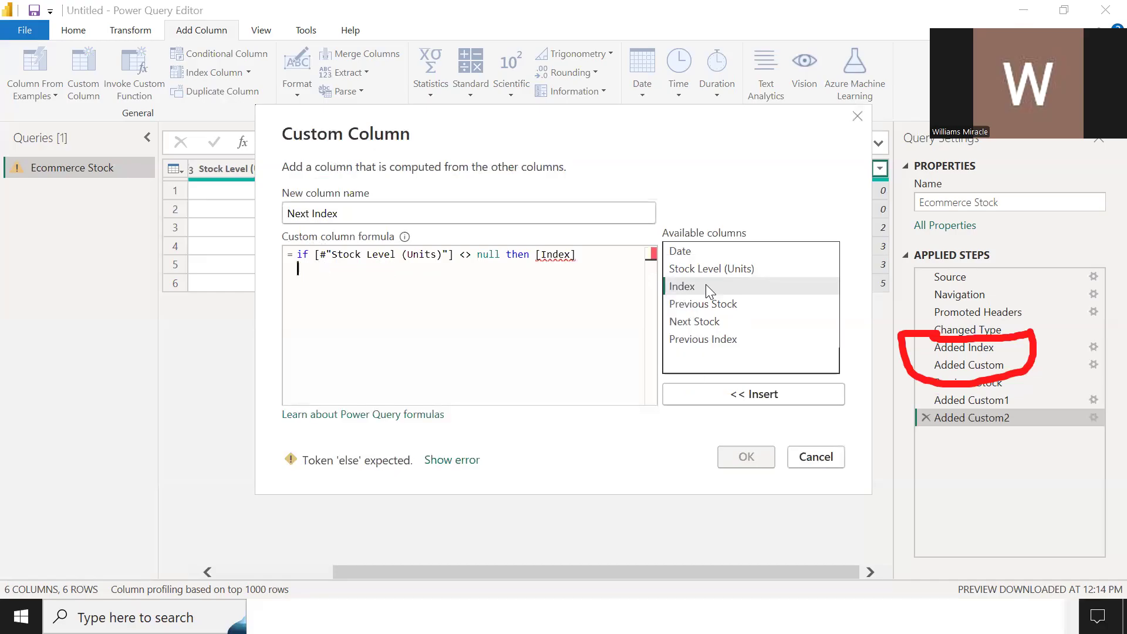
- Add the else branch to the Next Index formula and open a List.First( call on the line below it
text(else)
key(Return)
text(List)
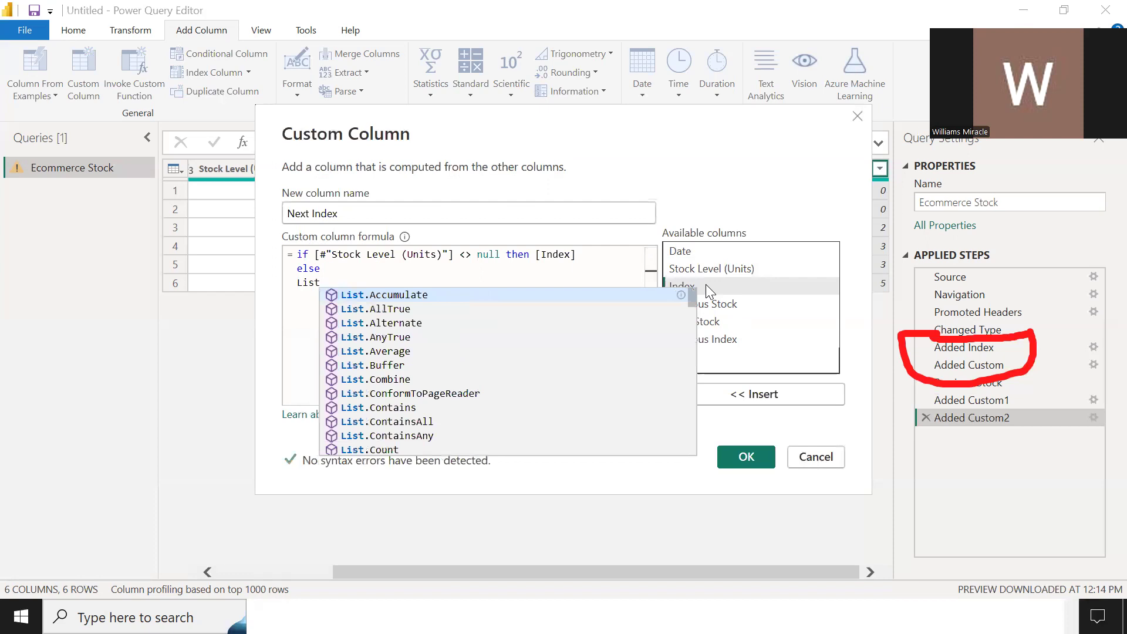
text(.F)
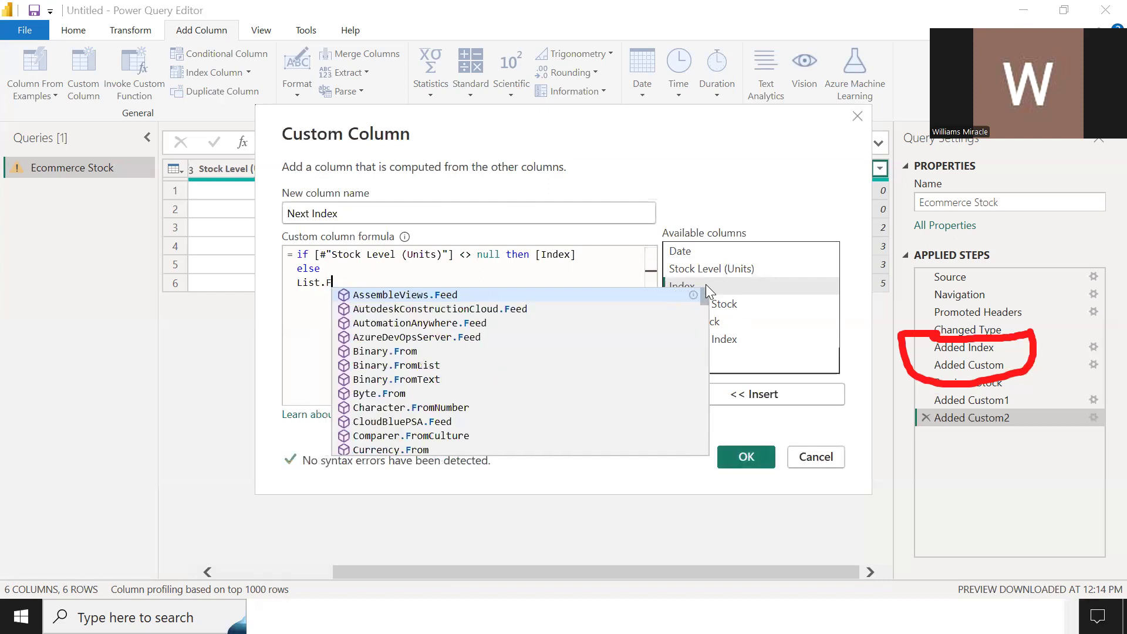
text(irst)
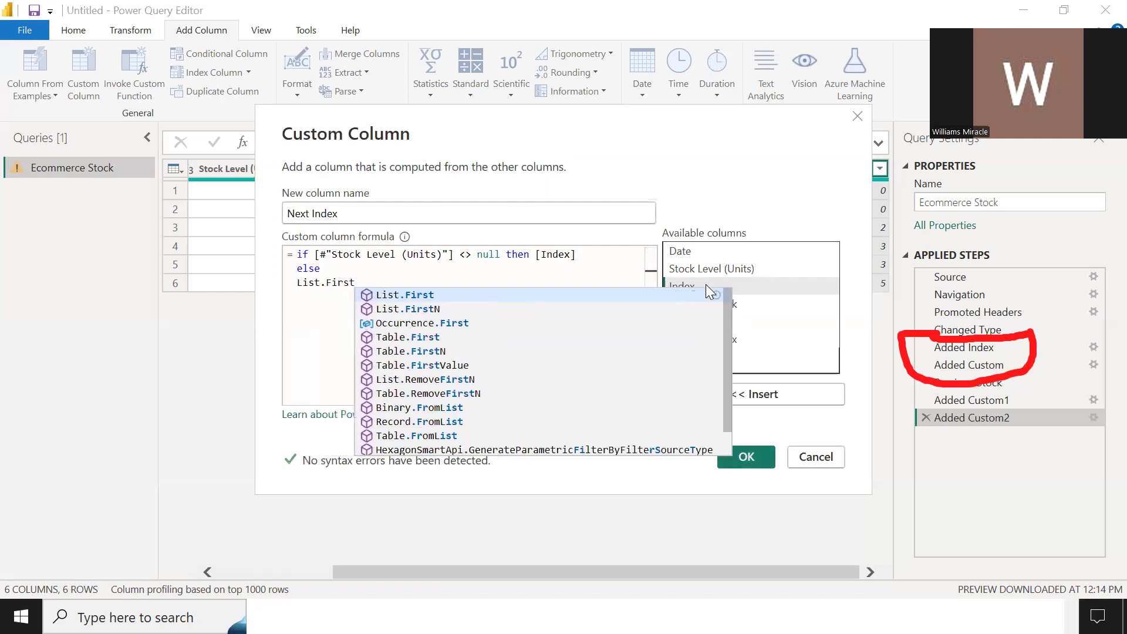
text(()
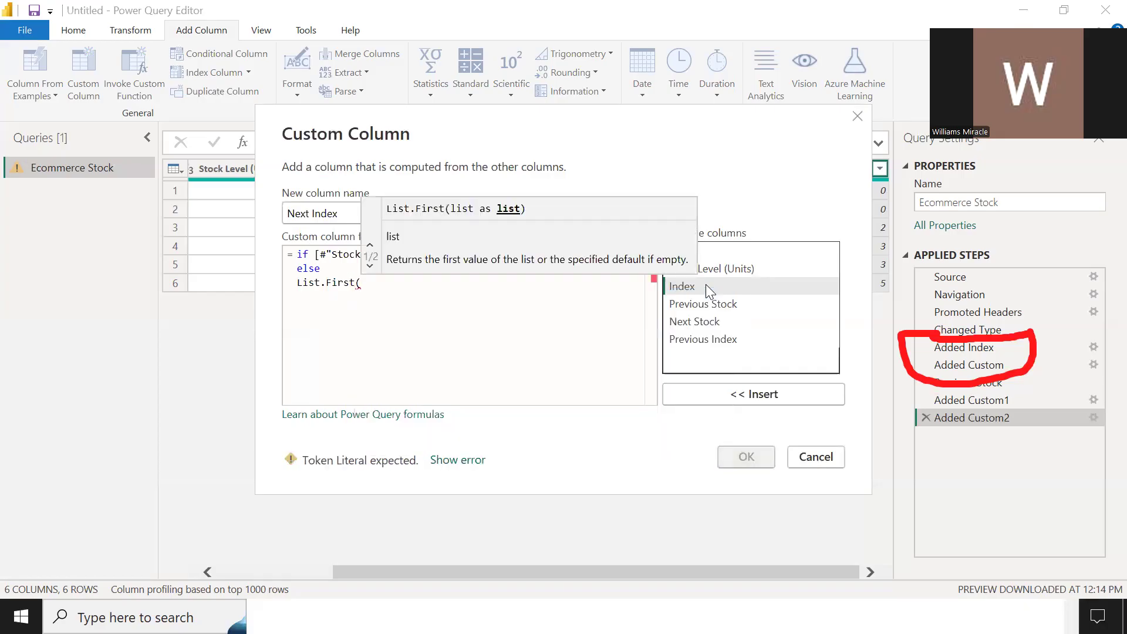
- Nest List.RemoveNulls(List.Skip inside the List.First call
text(List)
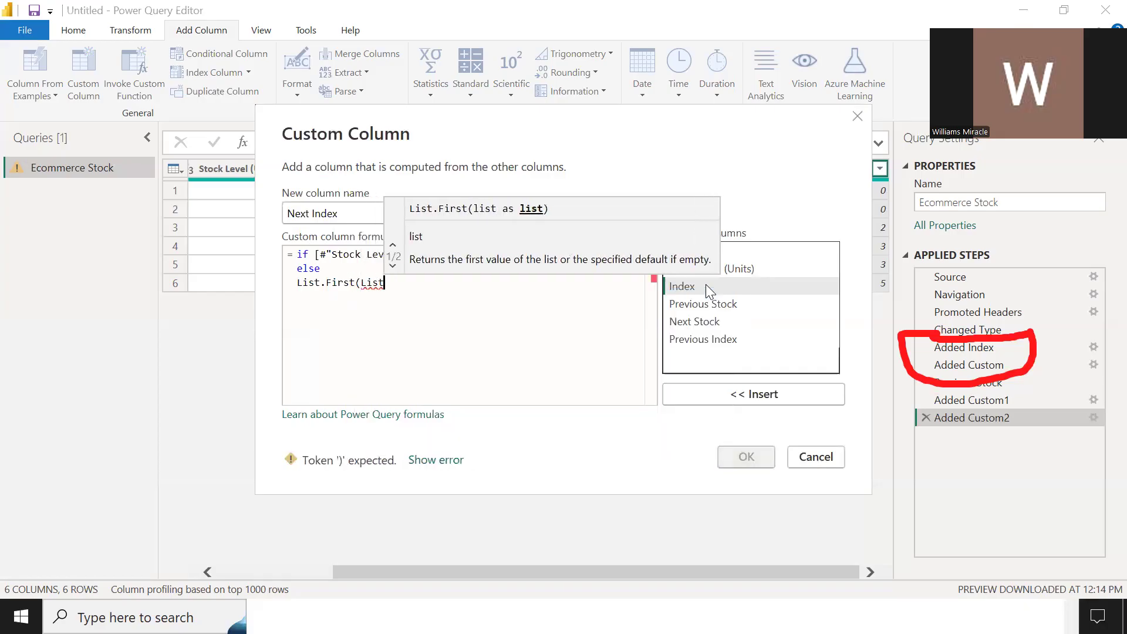
text(.Re)
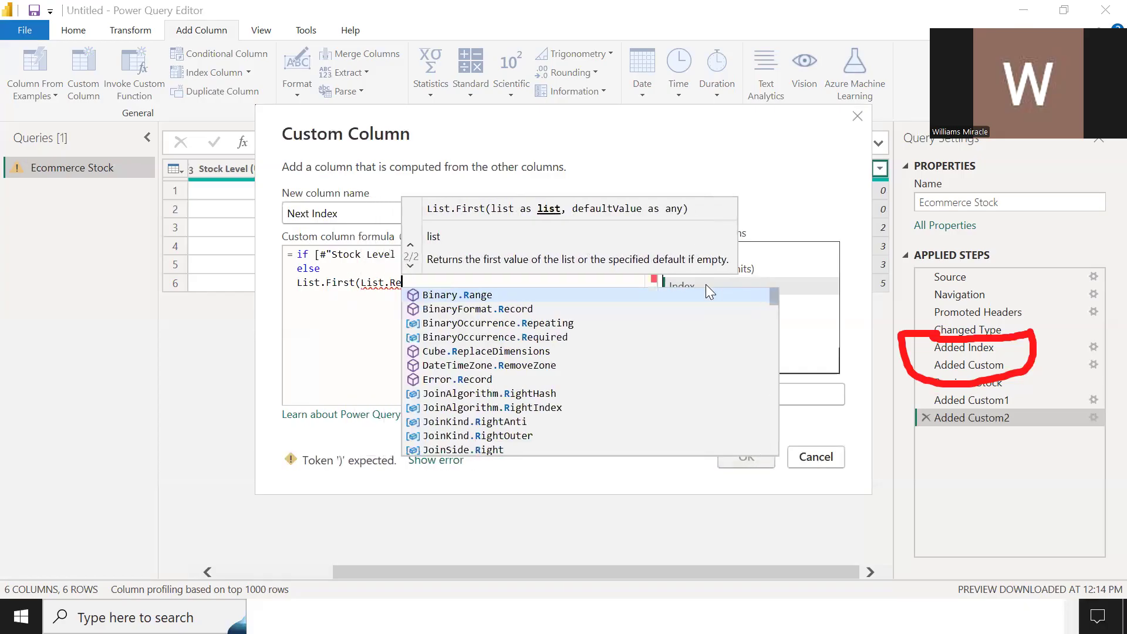
text(move)
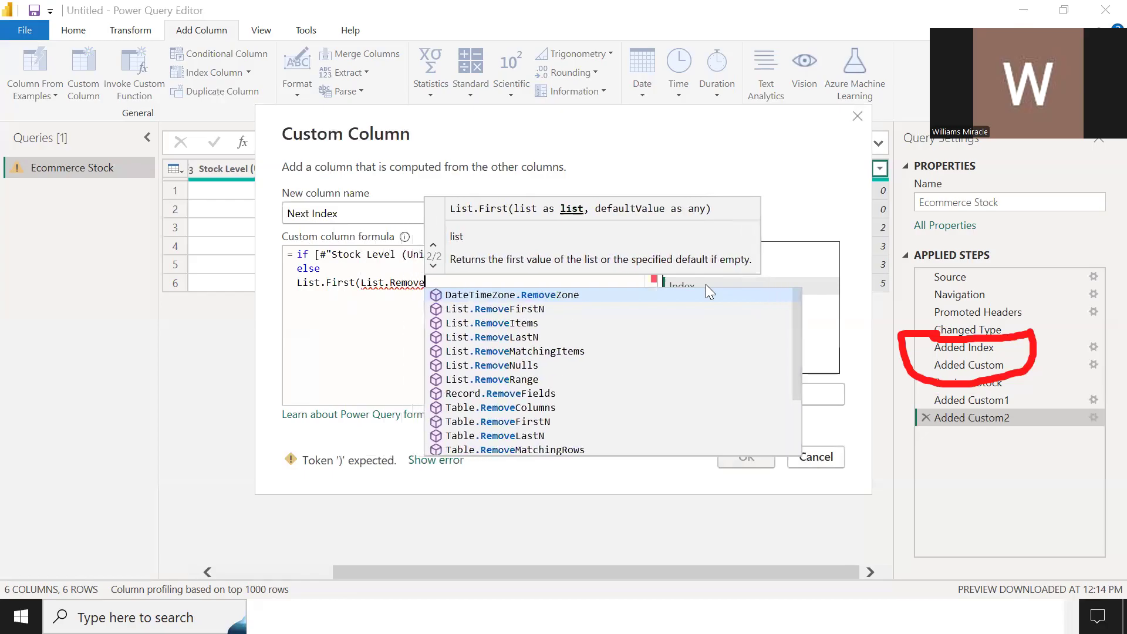
text(Nulls)
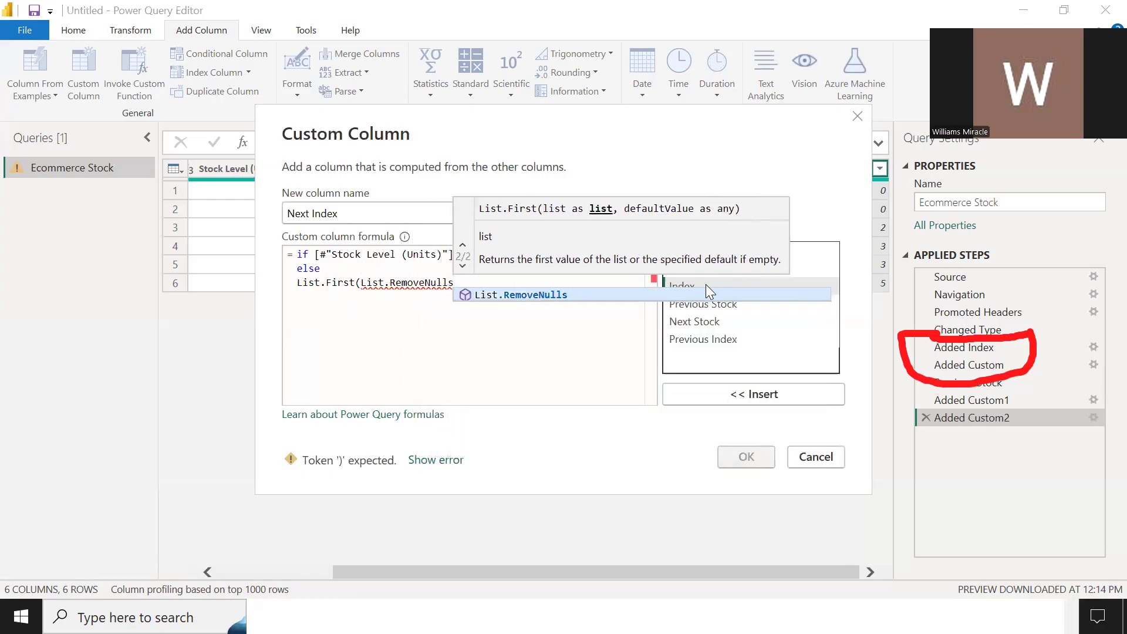
text((List)
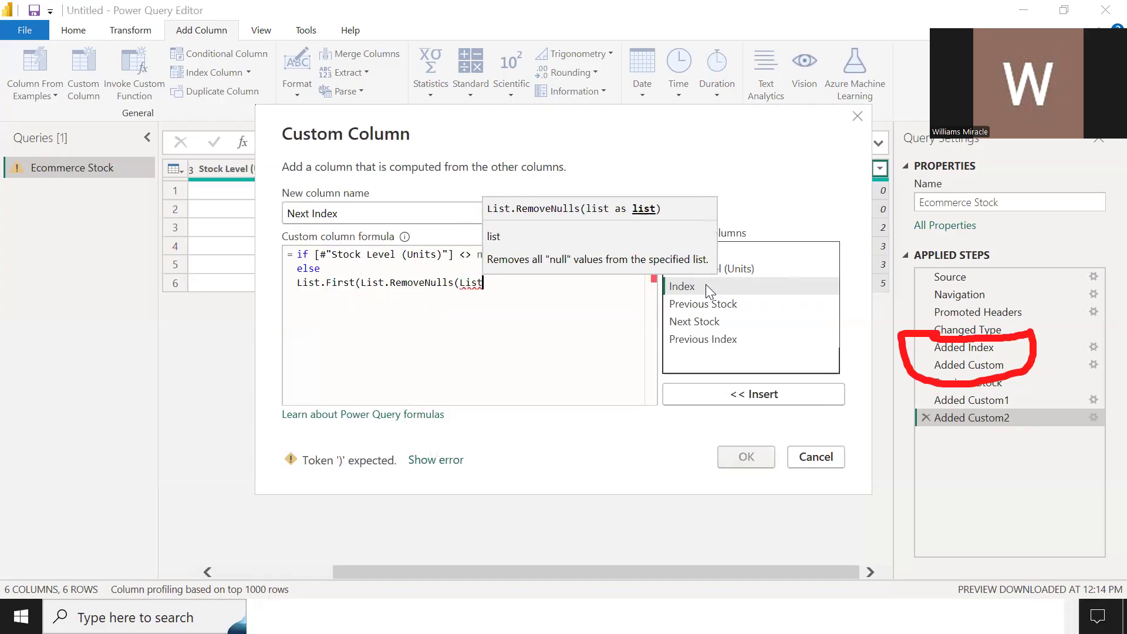
text(.Sk)
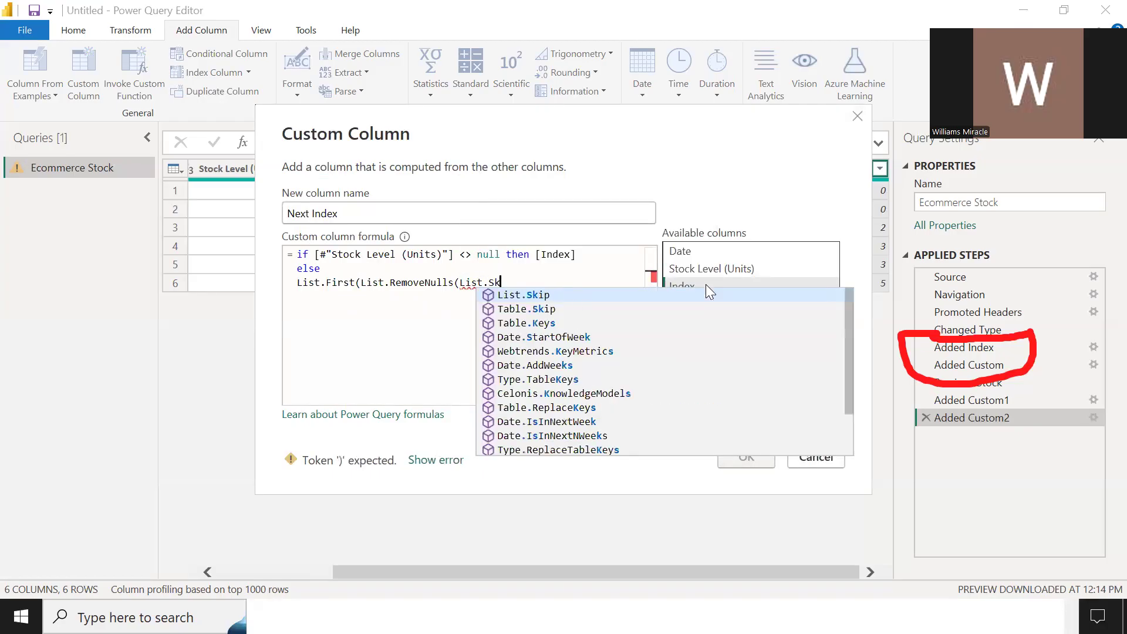
text(ip)
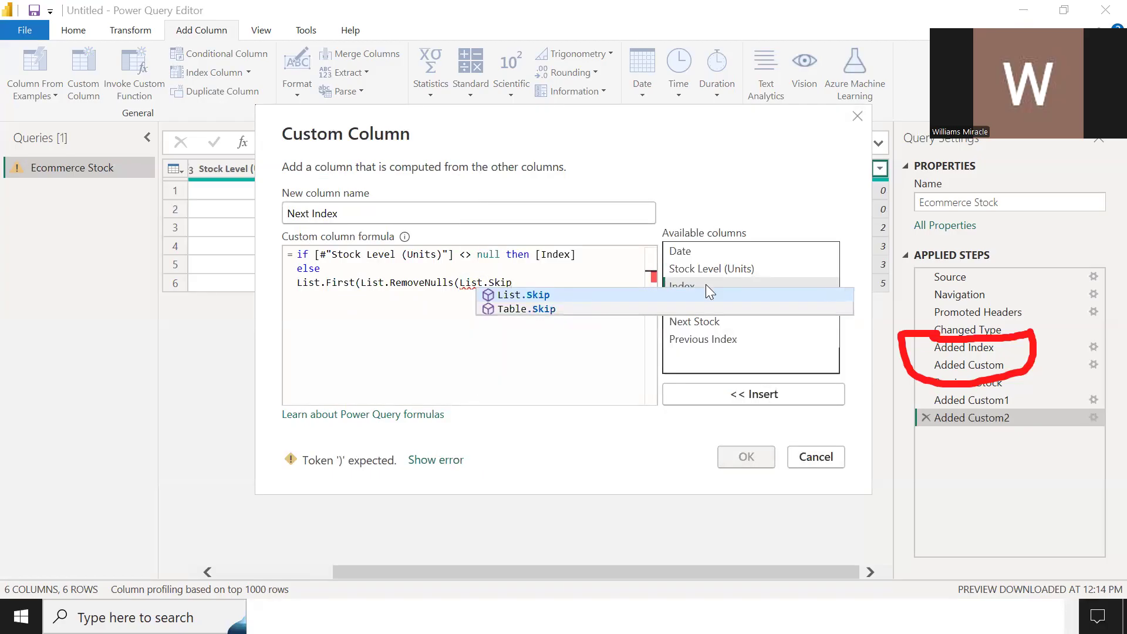
- Give List.Skip its list argument as Table.Column with table #"Added Index" and column "Index"
text((Table)
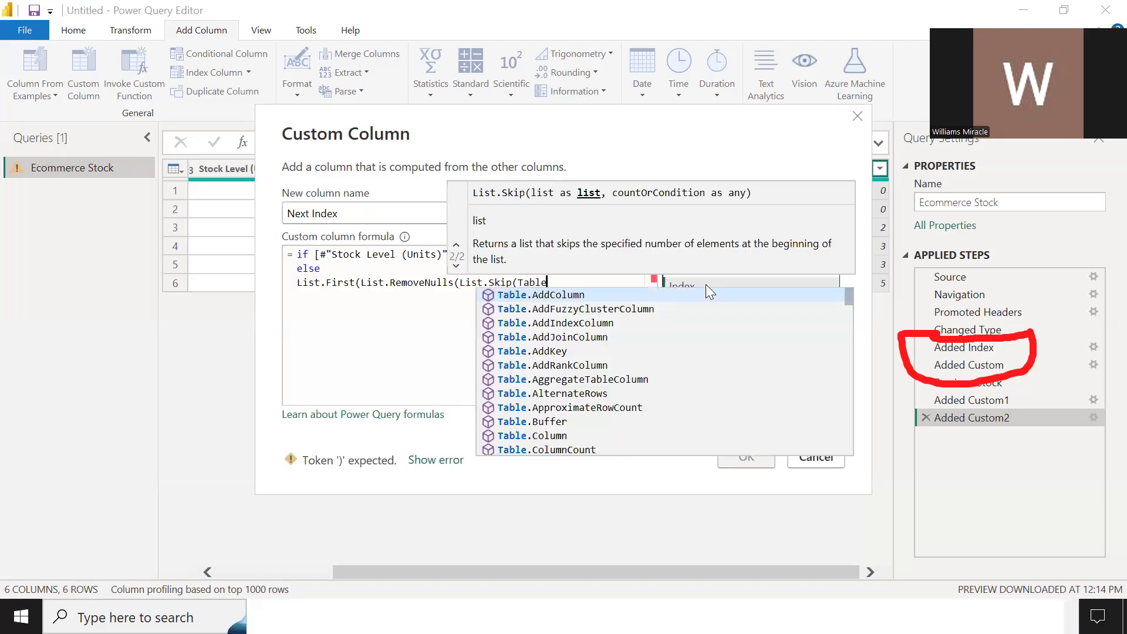
text(.Col)
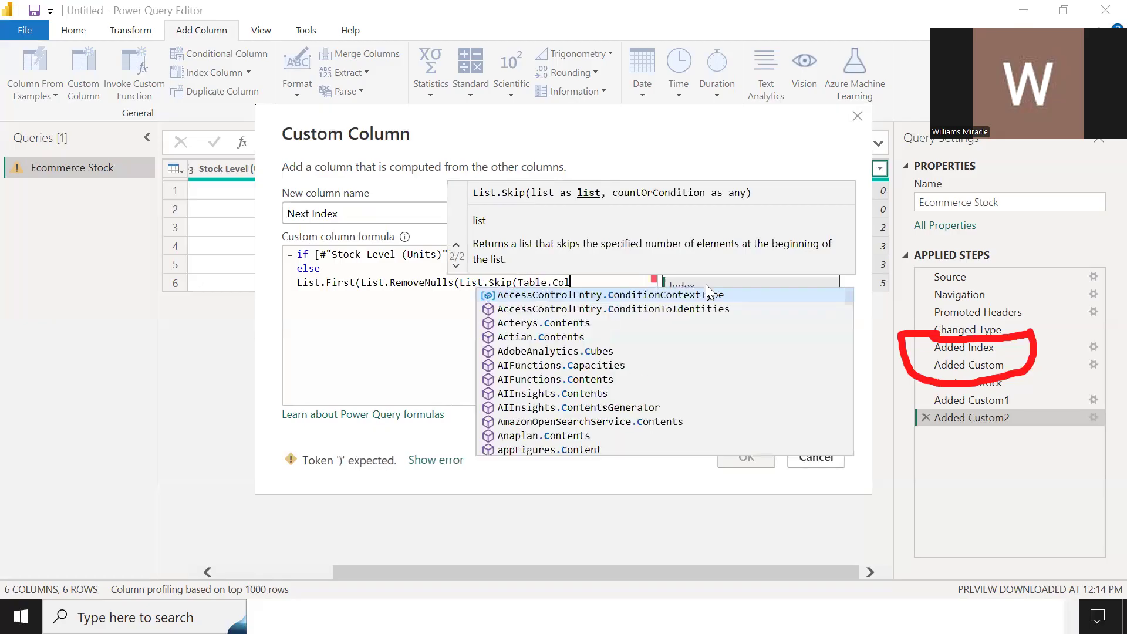
text(umn)
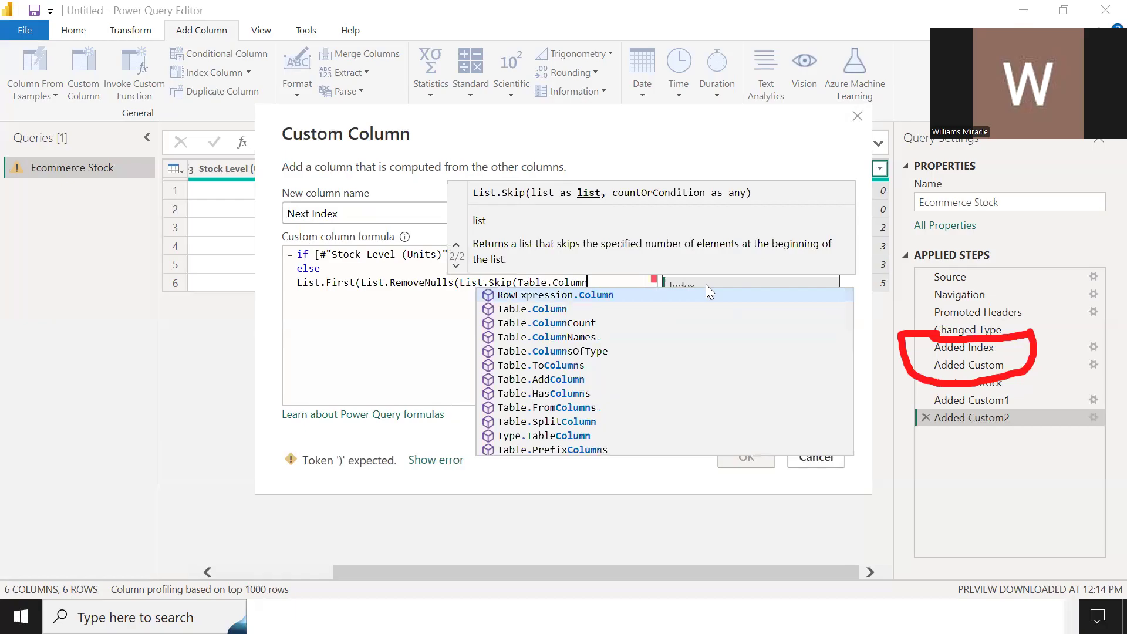
text((#")
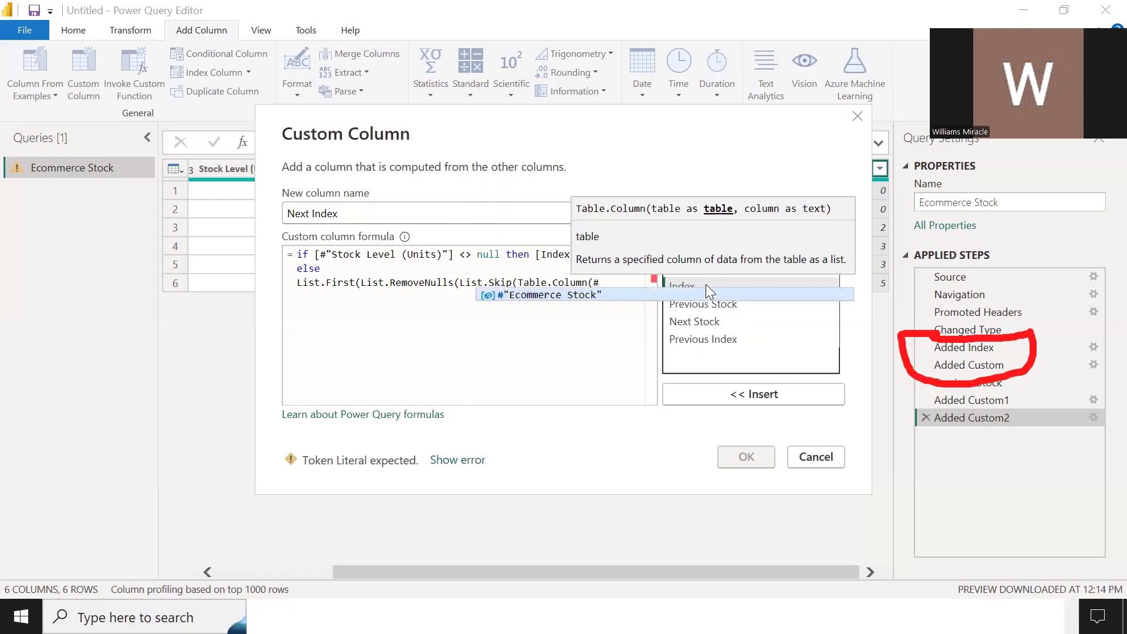
text(Added )
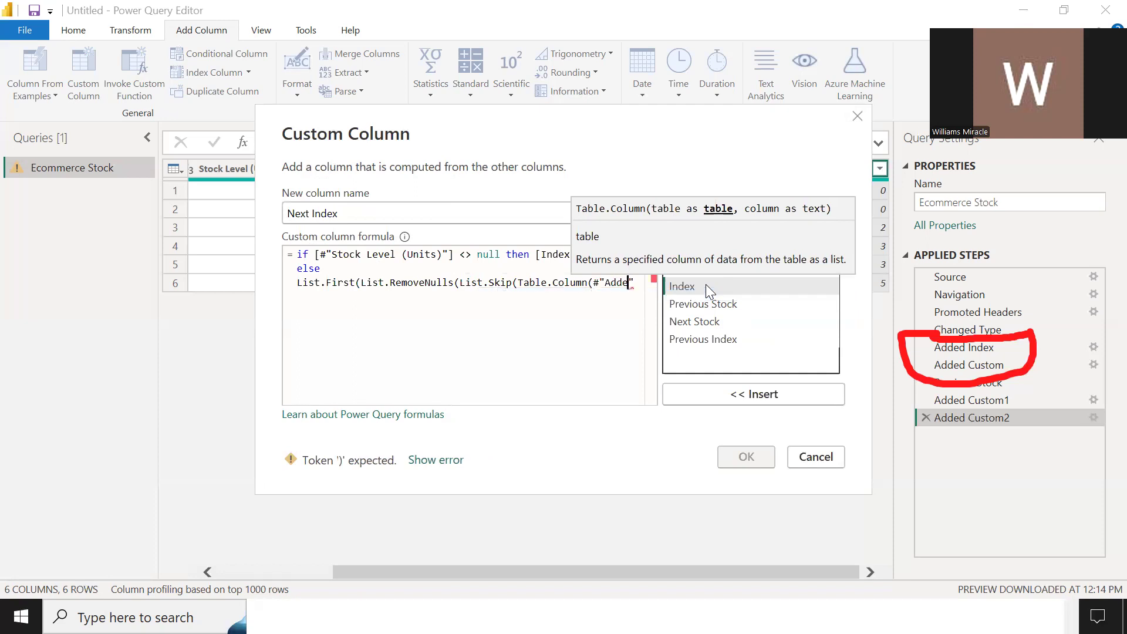
text(Index)
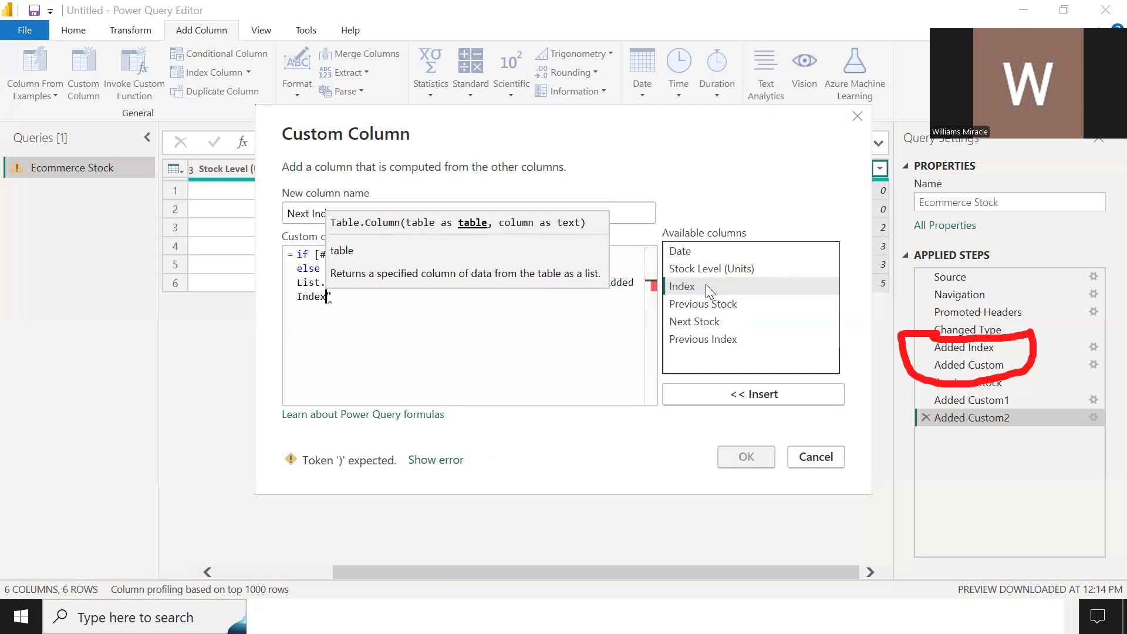
text(",)
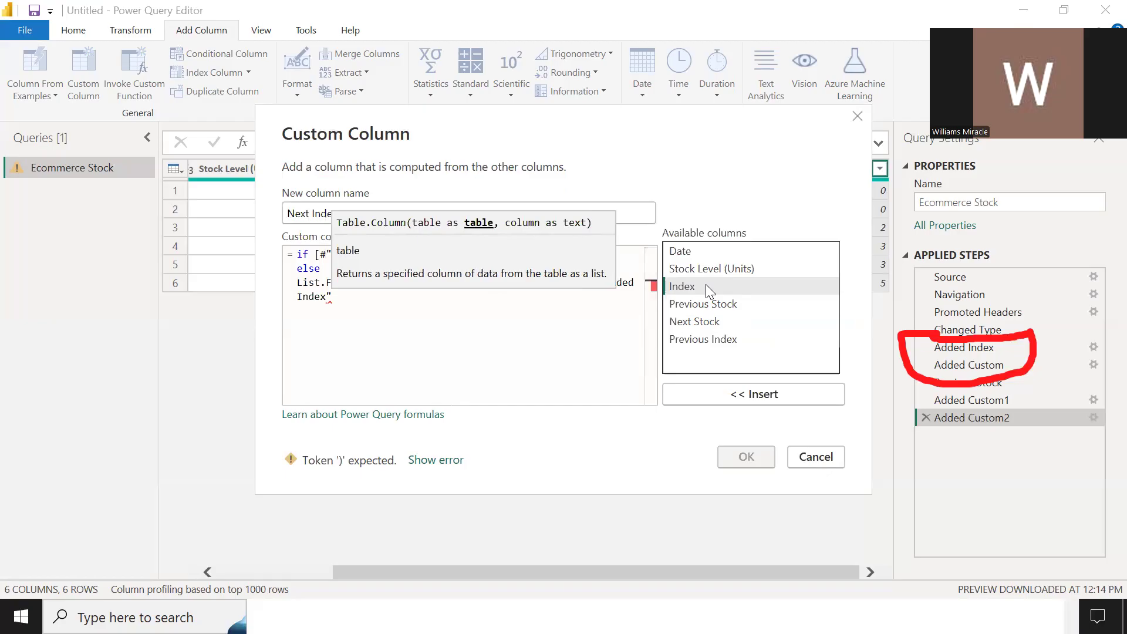
text( ")
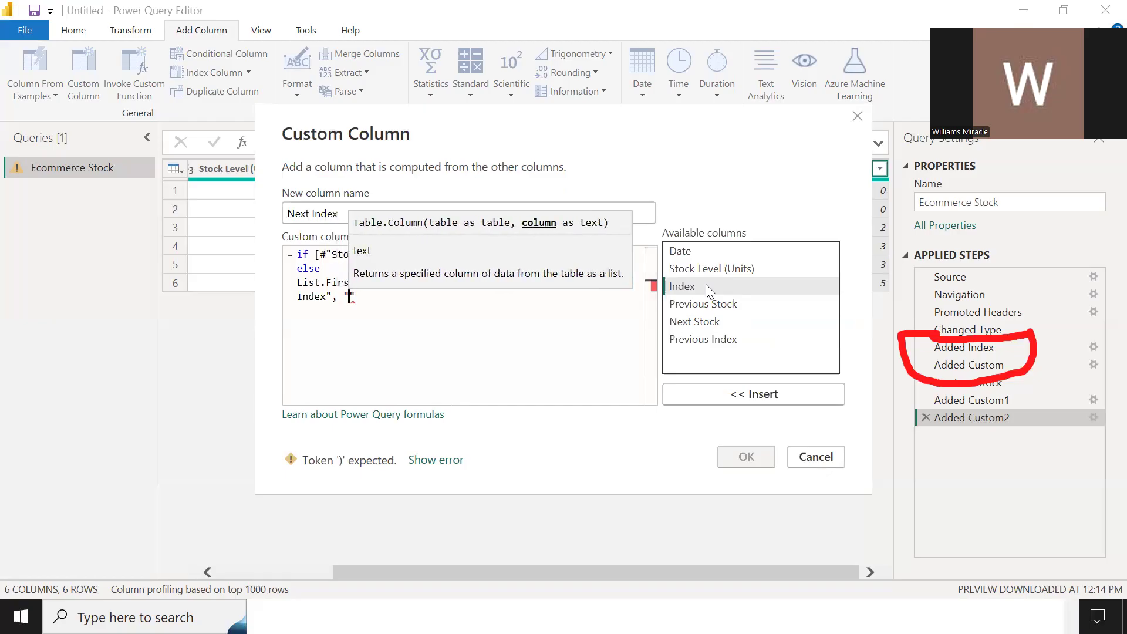
text(Inde)
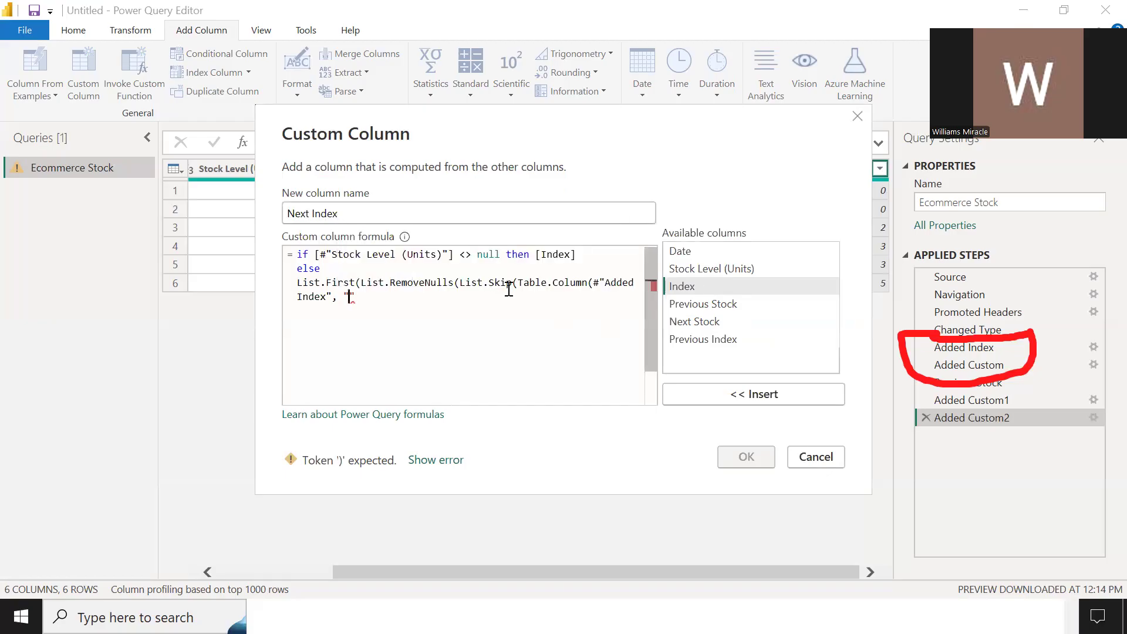
text(x)
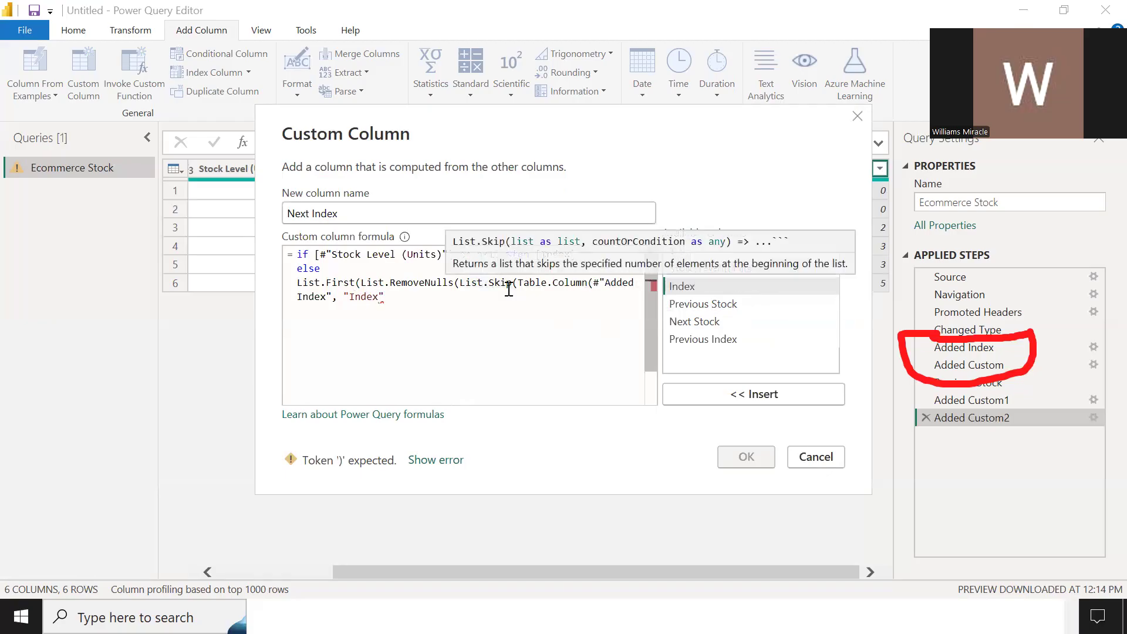
- Close the Table.Column call and use [Index] as the List.Skip count
text())
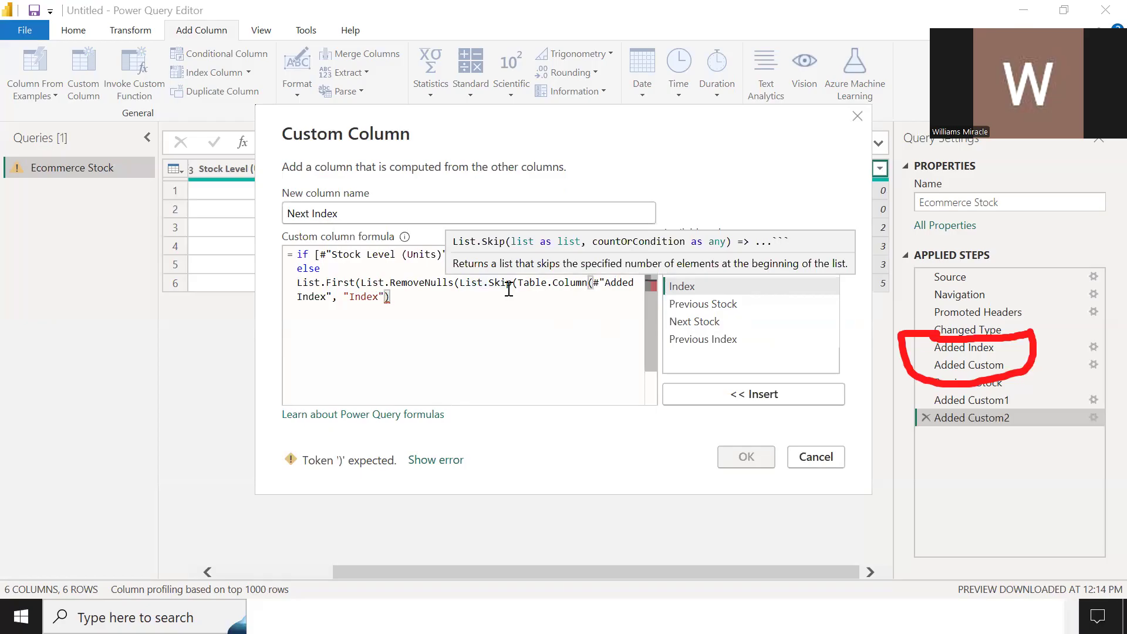
text(,)
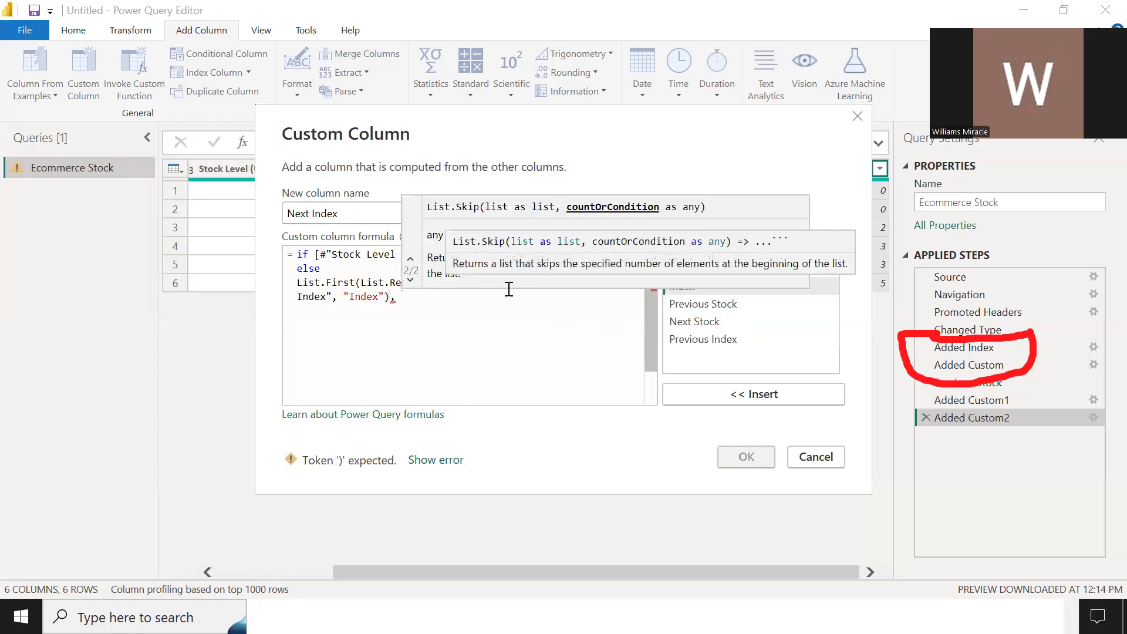
double_click(694, 287)
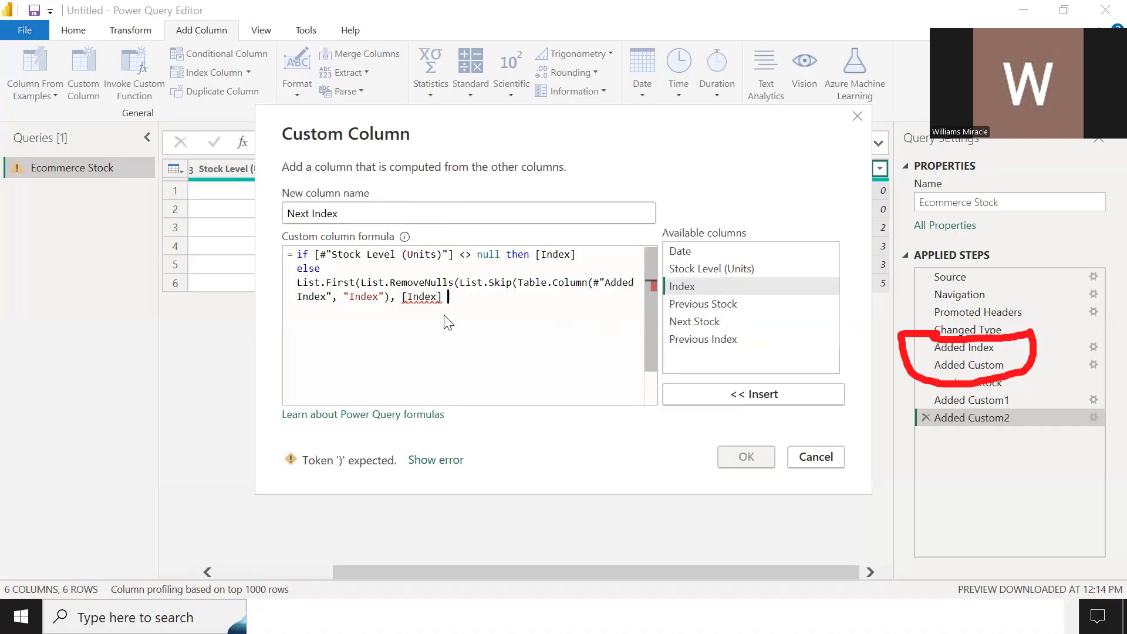
- Finish the Next Index formula by adding 1 to the [Index] skip count, close all open calls, and create the column
text(+ 1))))
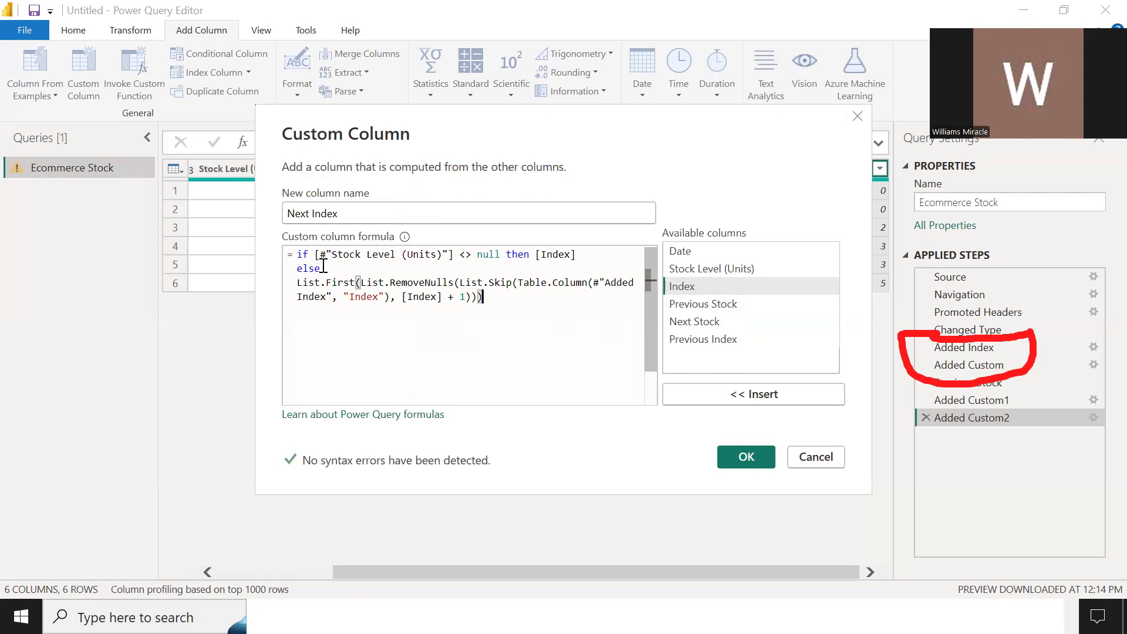
drag(316, 254, 452, 259)
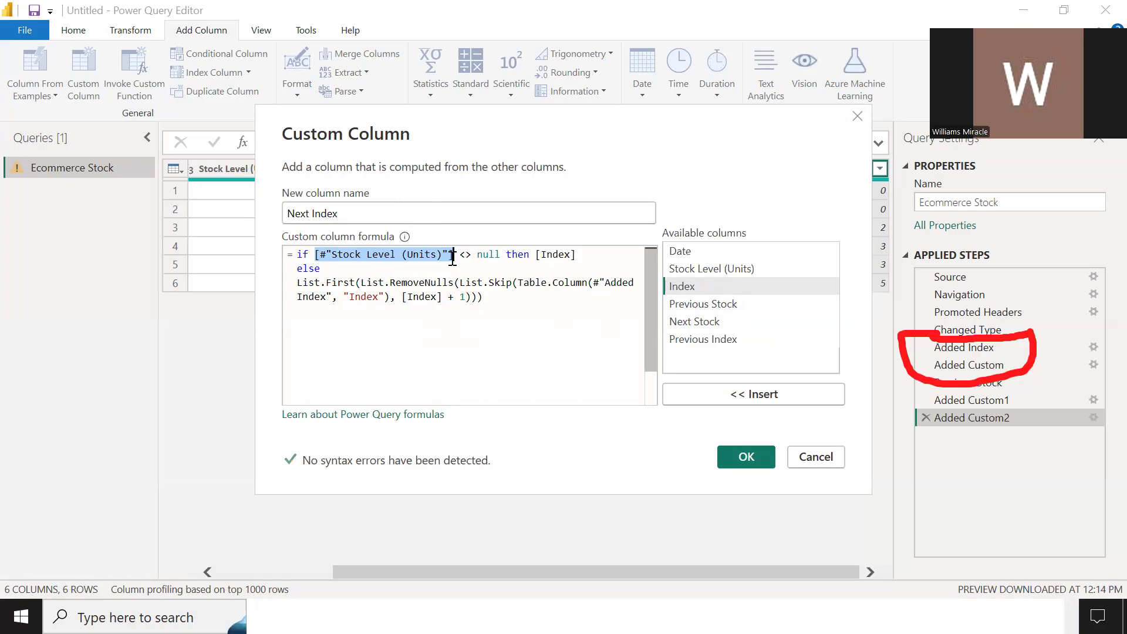
drag(452, 259, 574, 254)
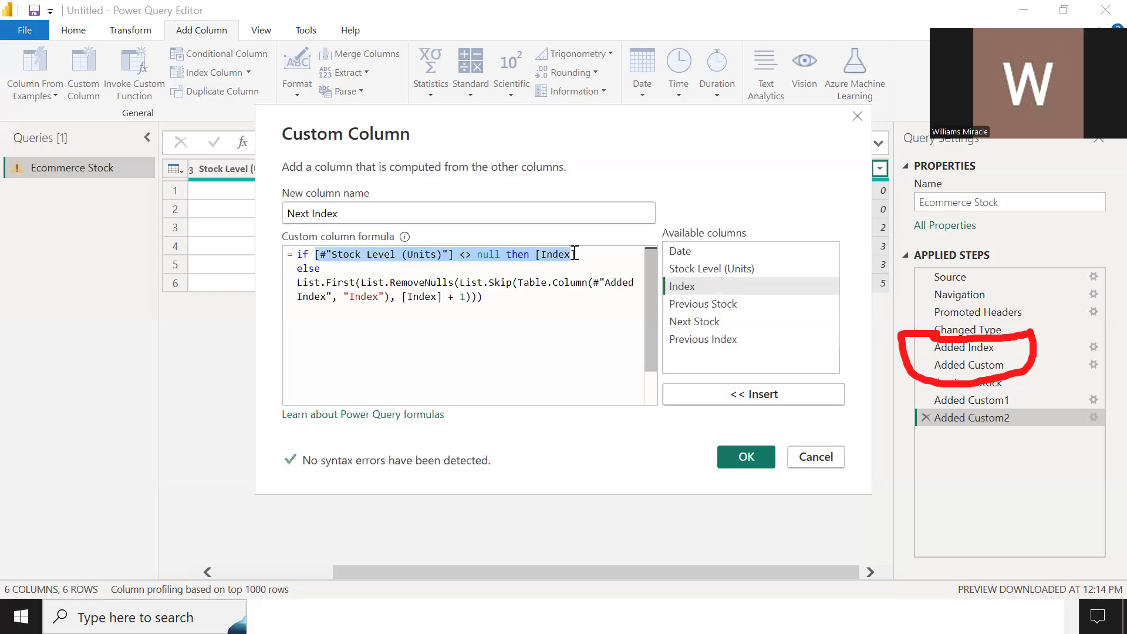
drag(574, 254, 588, 253)
mouse_move(317, 279)
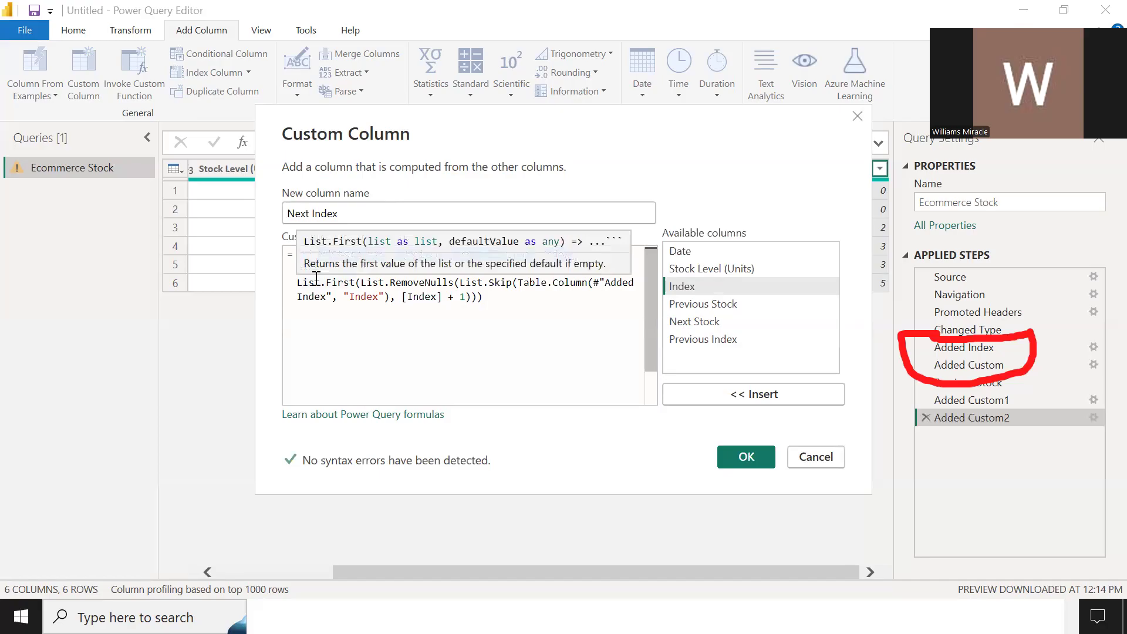
drag(459, 282, 513, 282)
mouse_move(513, 283)
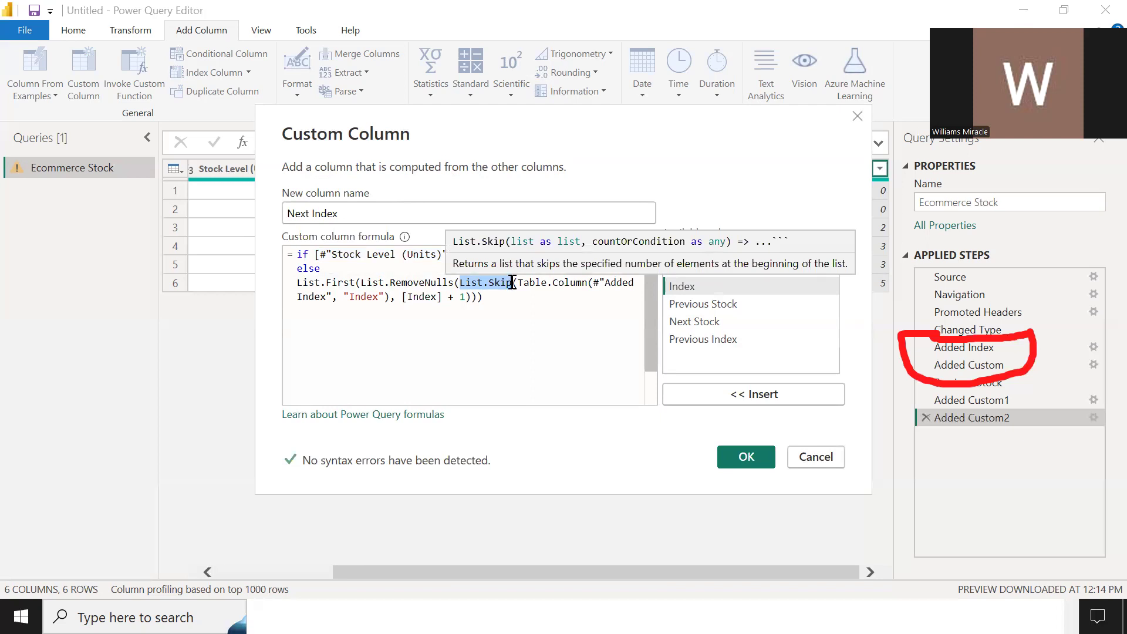
click(495, 300)
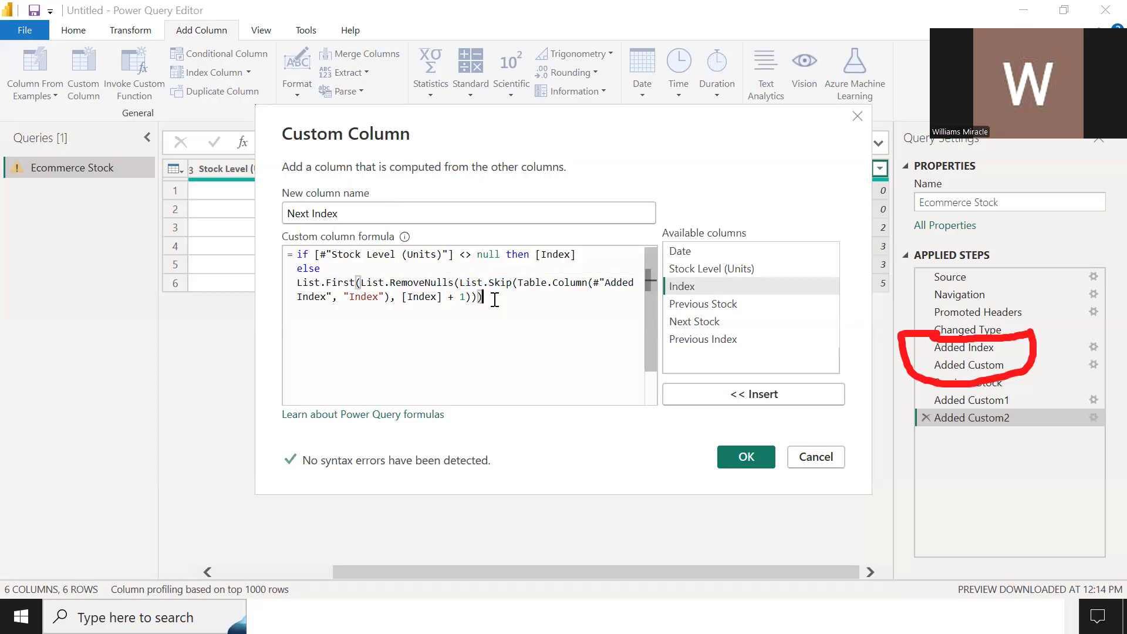
click(761, 447)
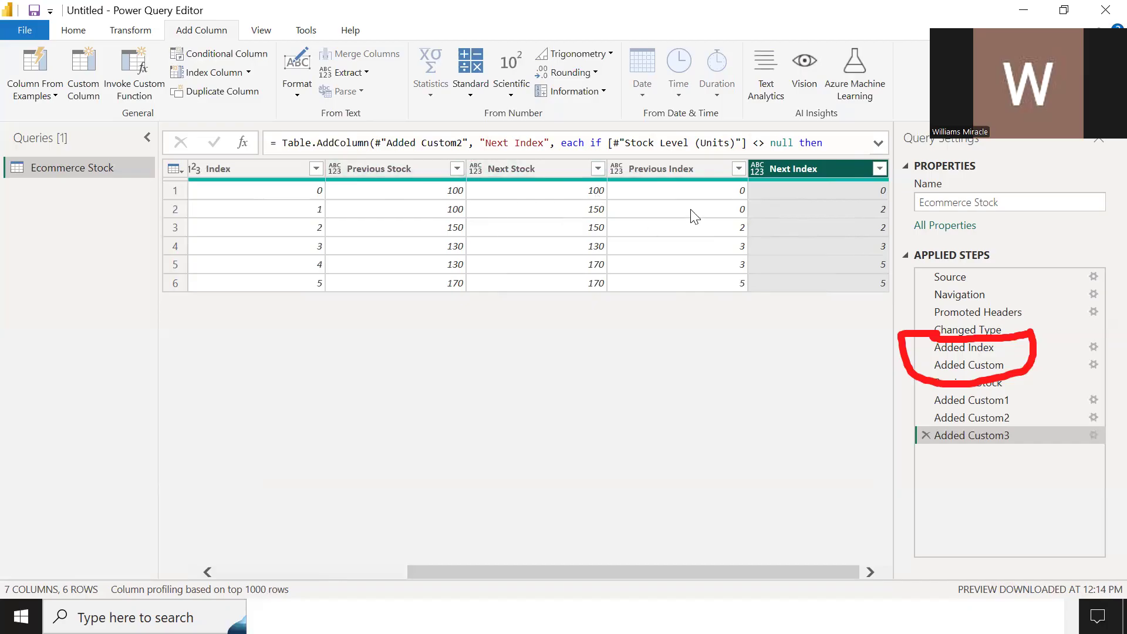
- Start another custom column and name it Estimated Stock Level Units
drag(534, 570, 319, 565)
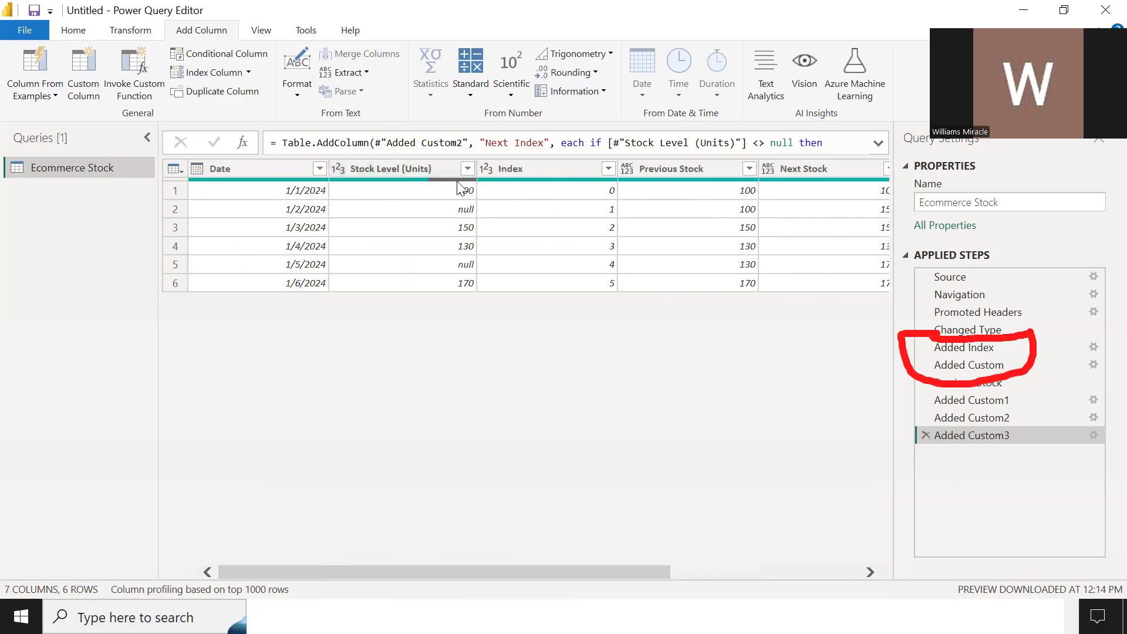
drag(517, 568, 744, 545)
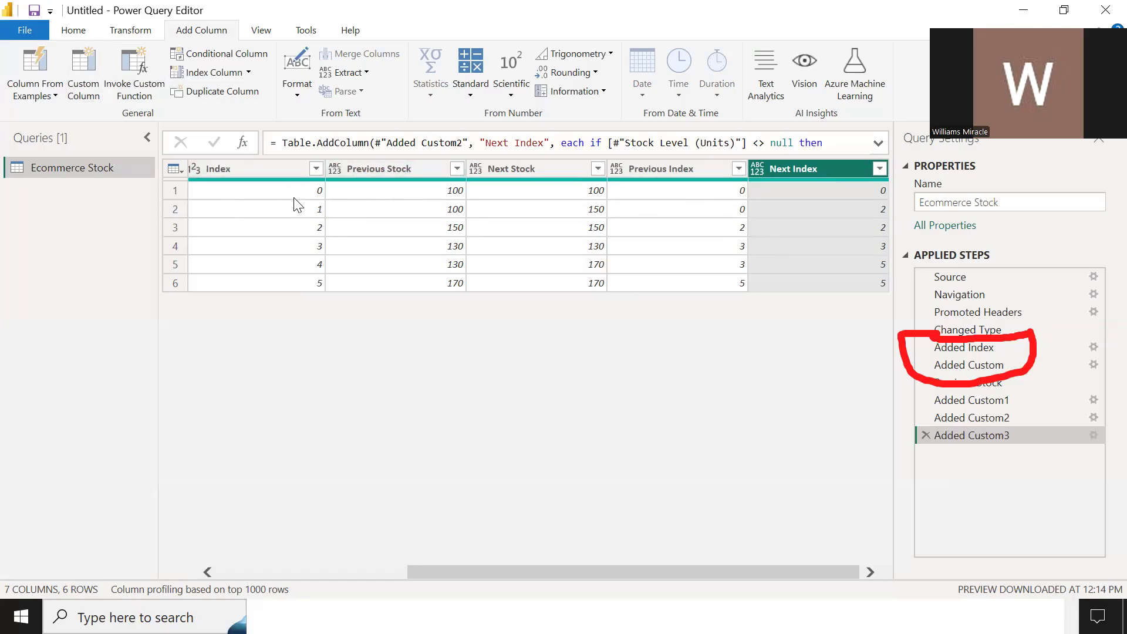
drag(582, 572, 317, 546)
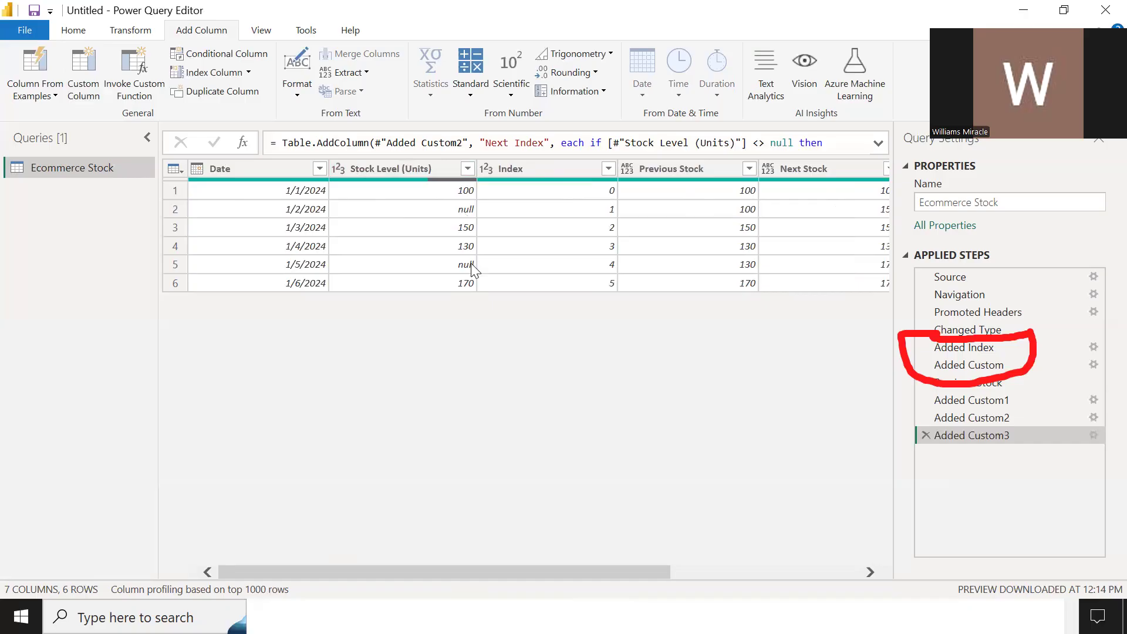
click(89, 59)
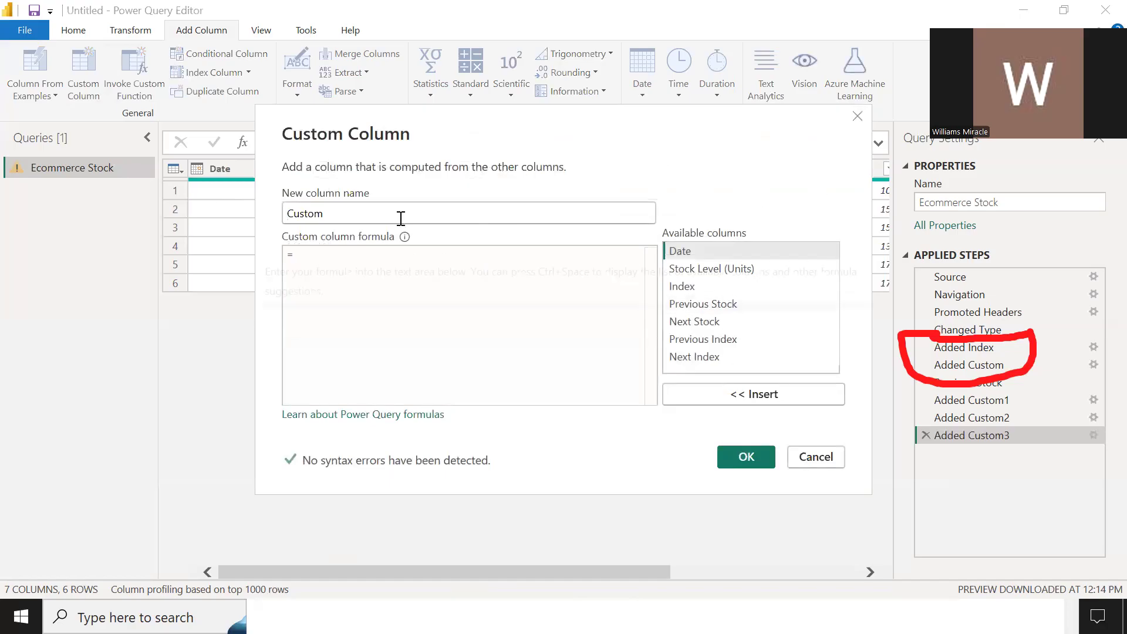
drag(395, 217, 232, 210)
text(Estimated)
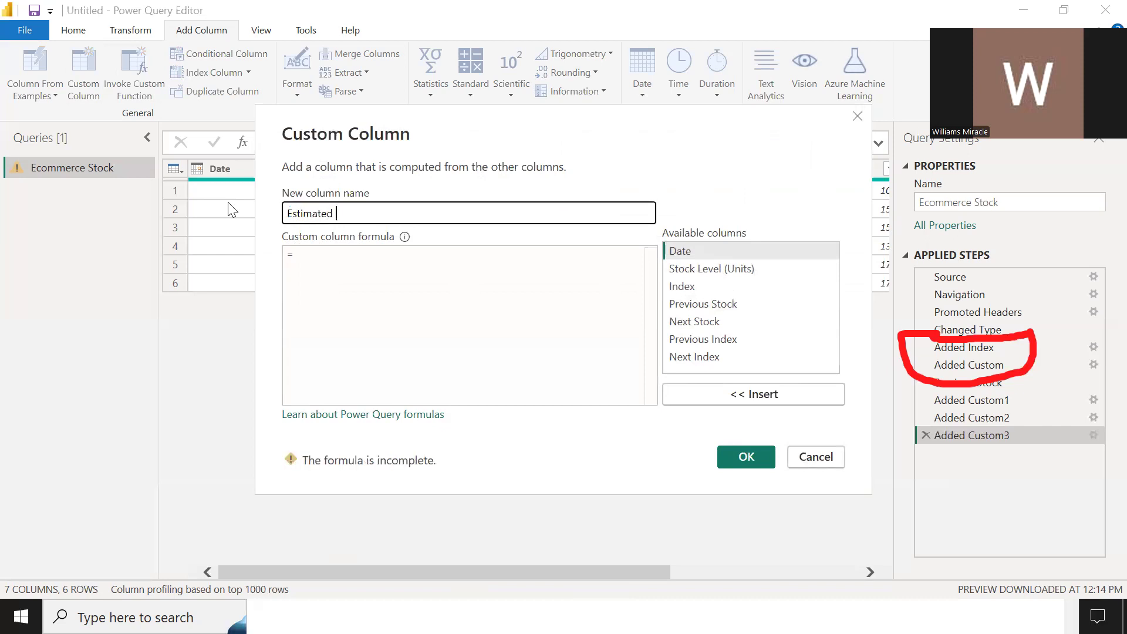
text(Stock Units)
drag(378, 192, 353, 192)
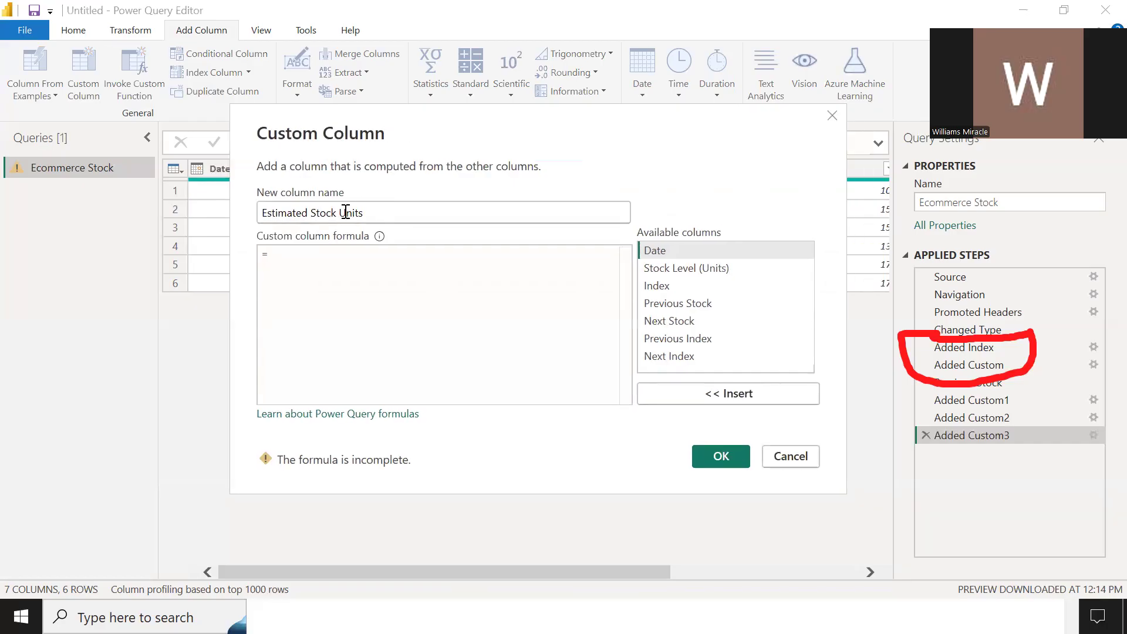
click(342, 212)
text(Level)
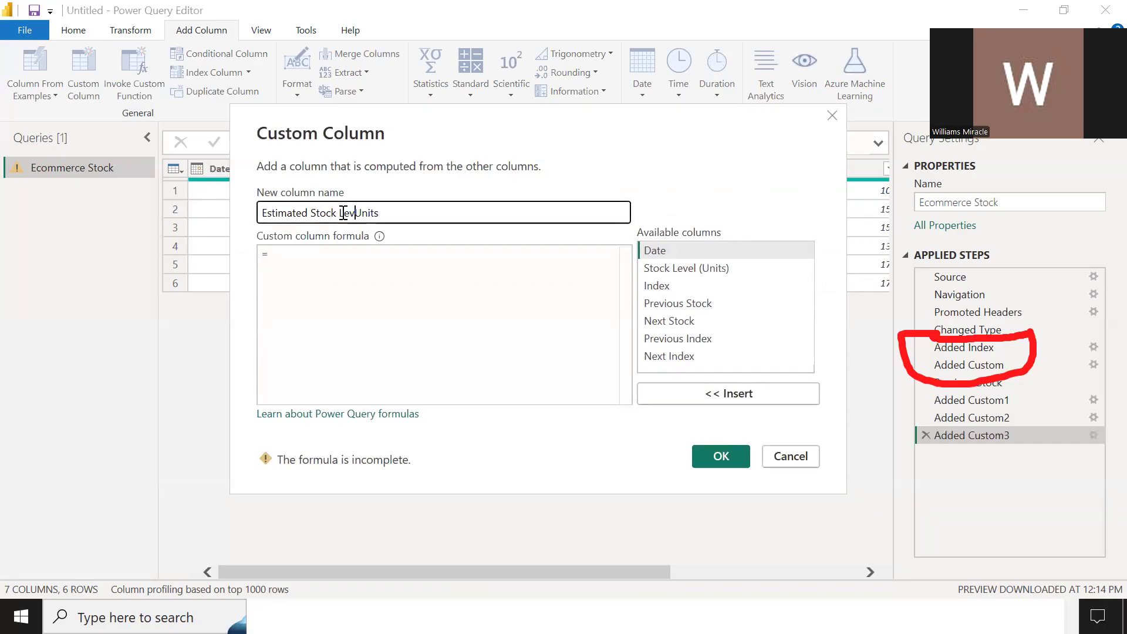
- Begin the formula with if [#"Stock Level (Units)"] <> null then [#"Stock Level (Units)"], and add the else branch on a new line
click(338, 257)
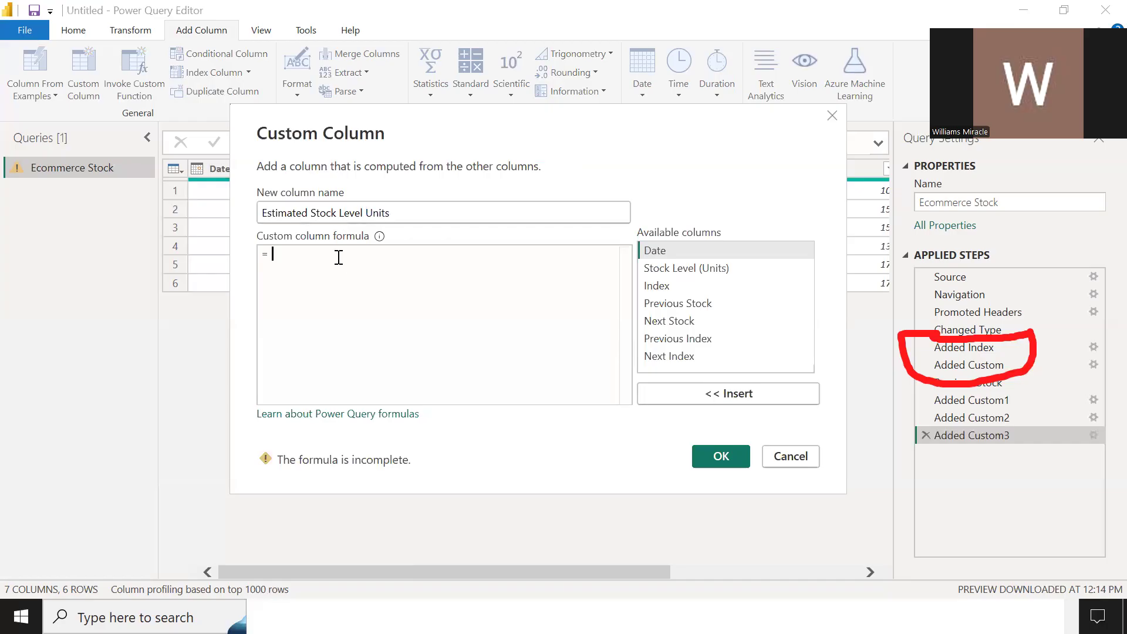
text(if)
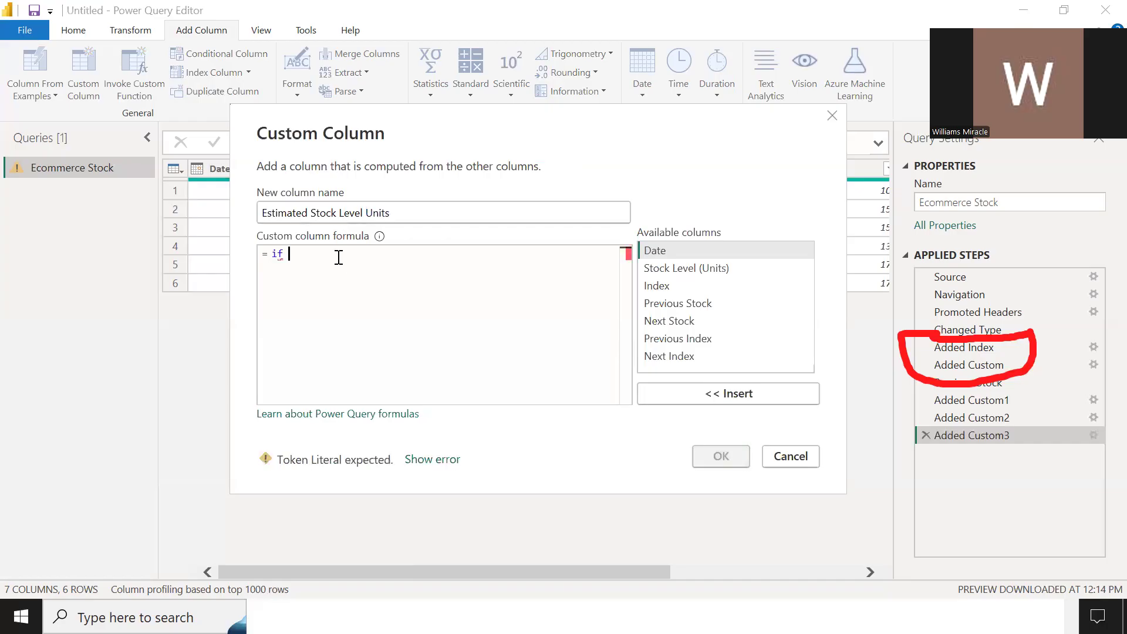
double_click(681, 271)
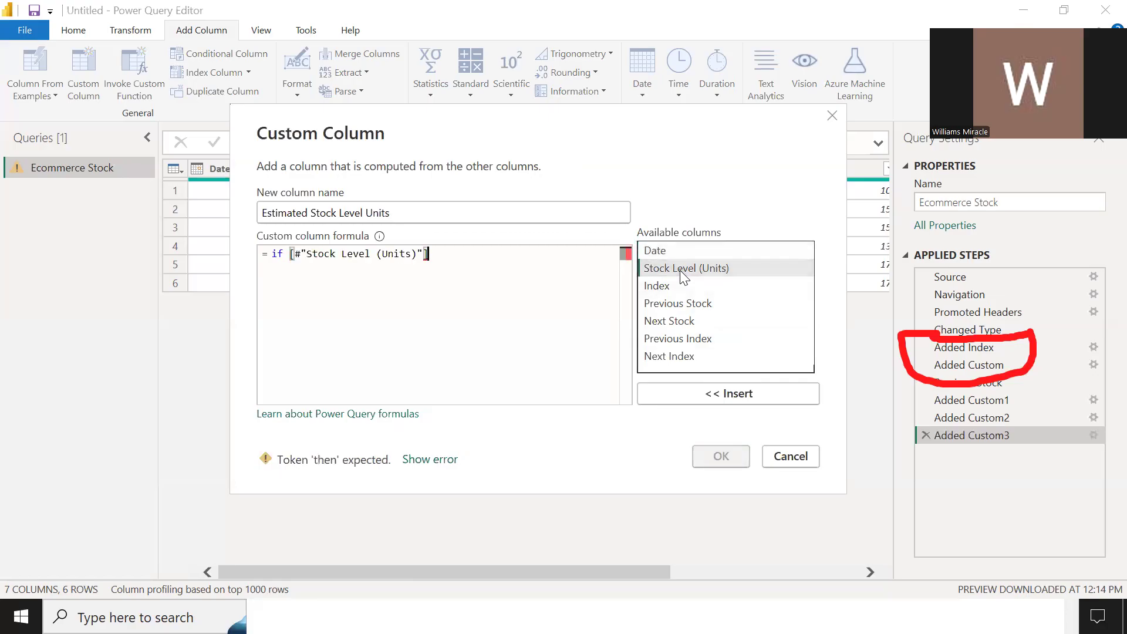
text(<> null then)
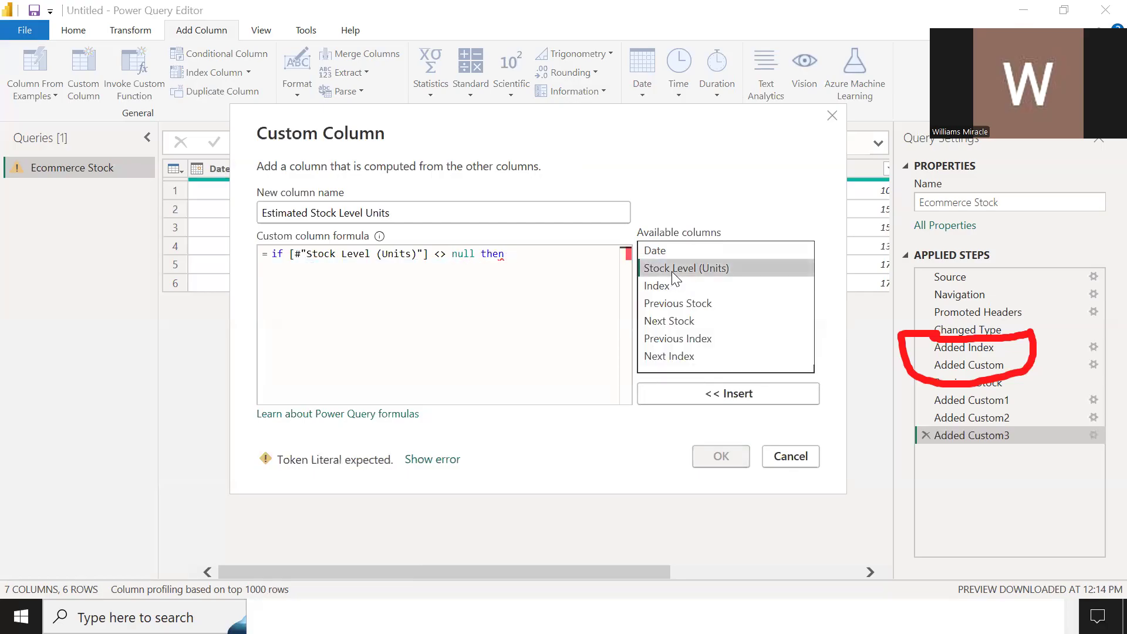
double_click(672, 271)
key(Return)
text(else)
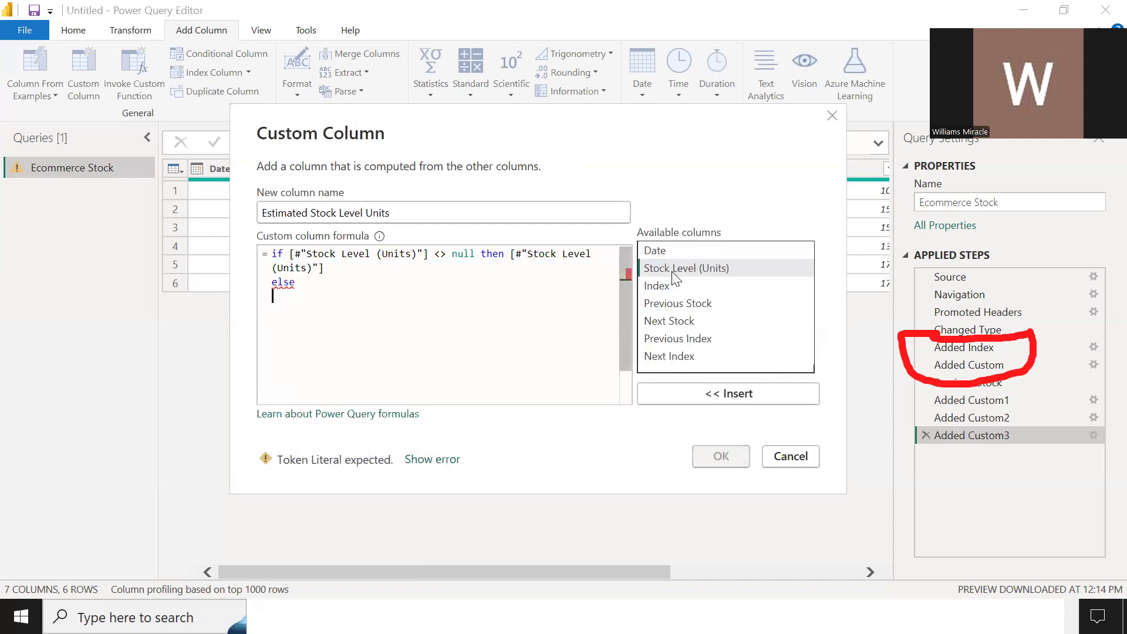
- Start the else expression with [Previous Stock] + ([Index] - [Previous Index]) followed by a division operator
double_click(675, 302)
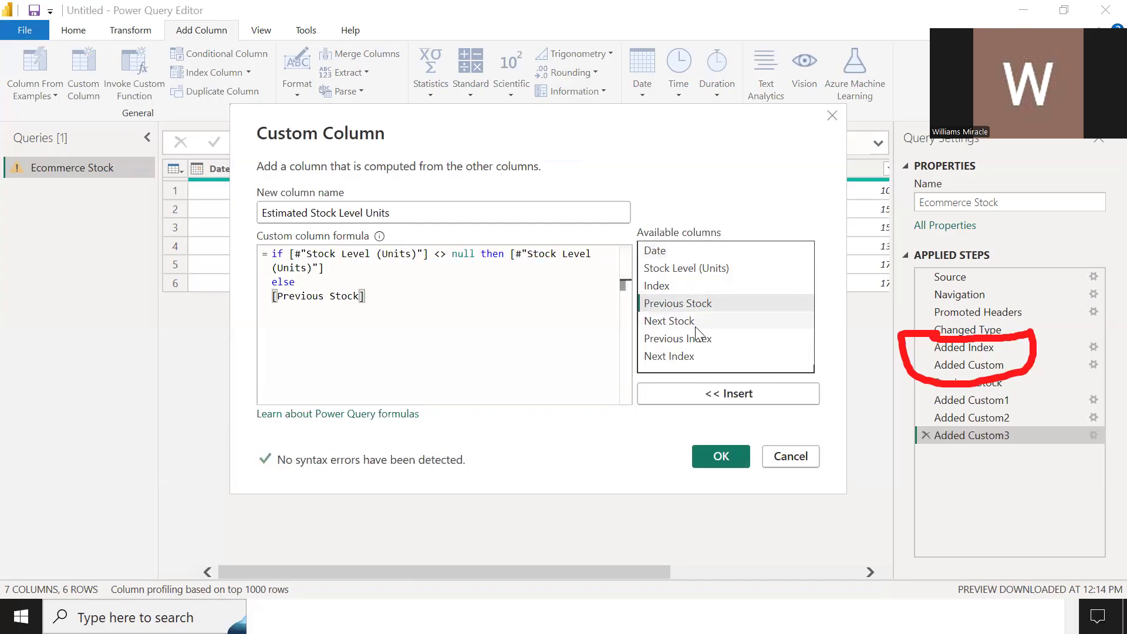
click(371, 297)
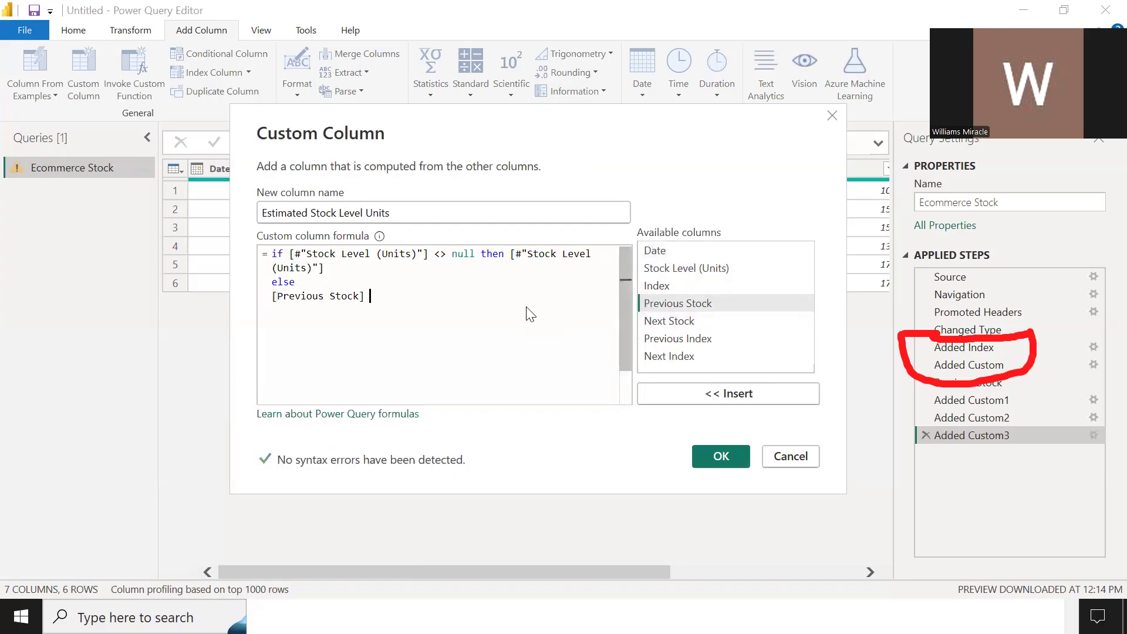
text(+ )
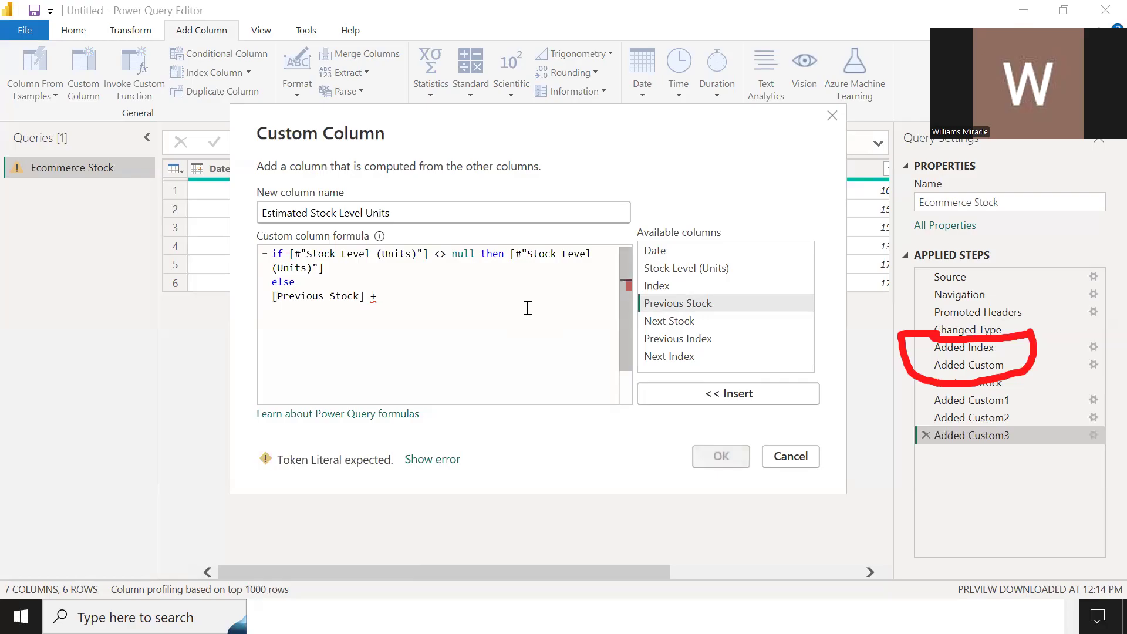
text(()
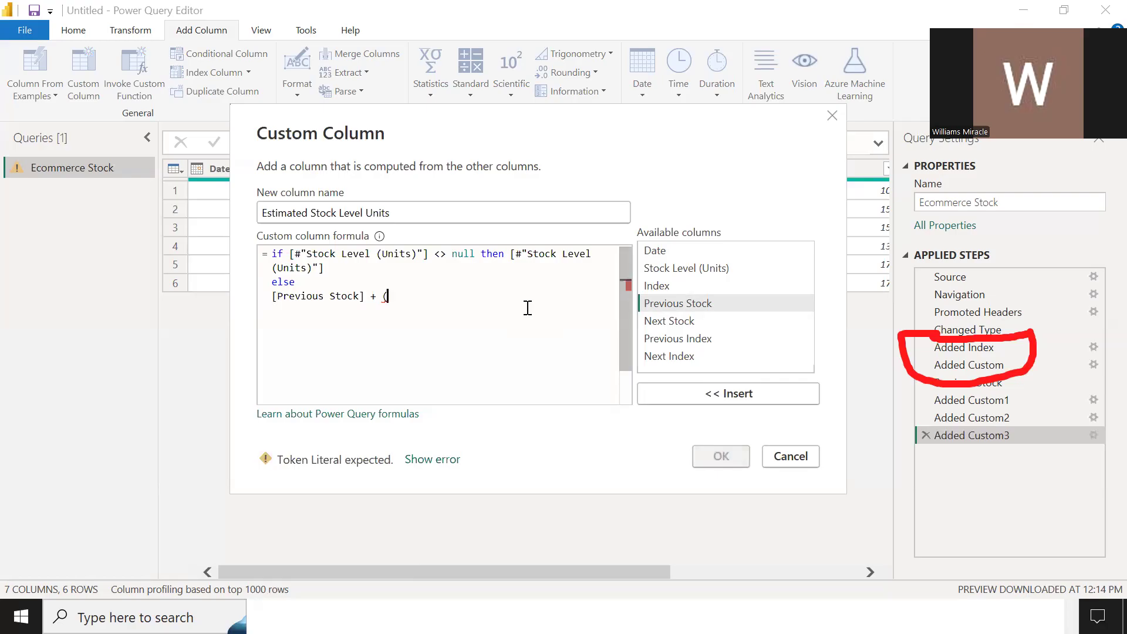
click(697, 288)
double_click(697, 286)
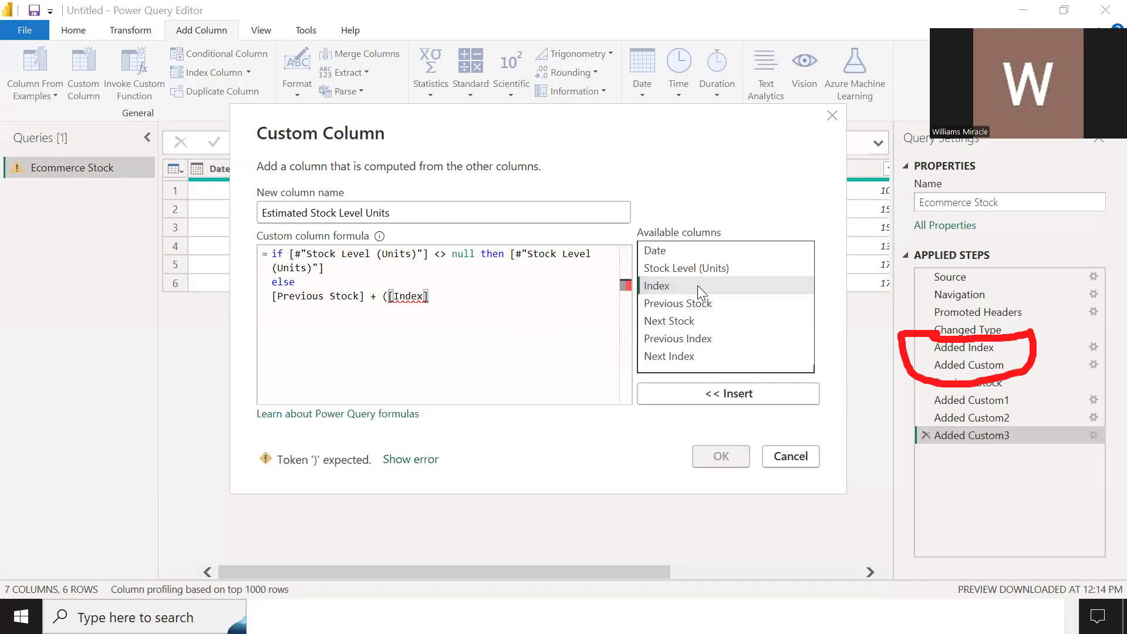
text(-)
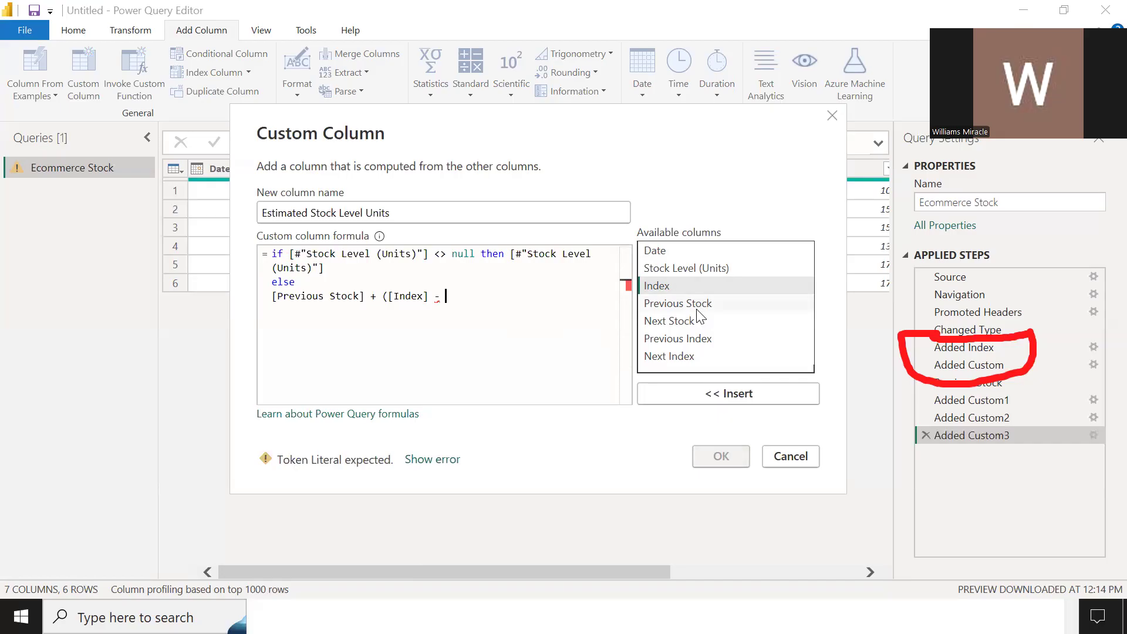
double_click(694, 337)
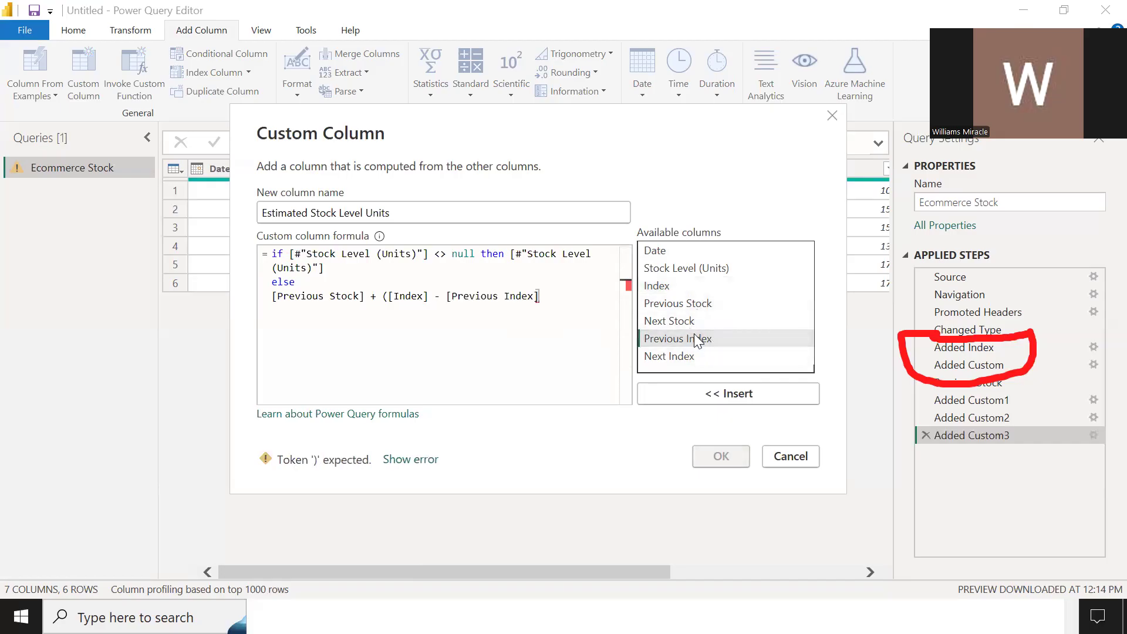
text() /)
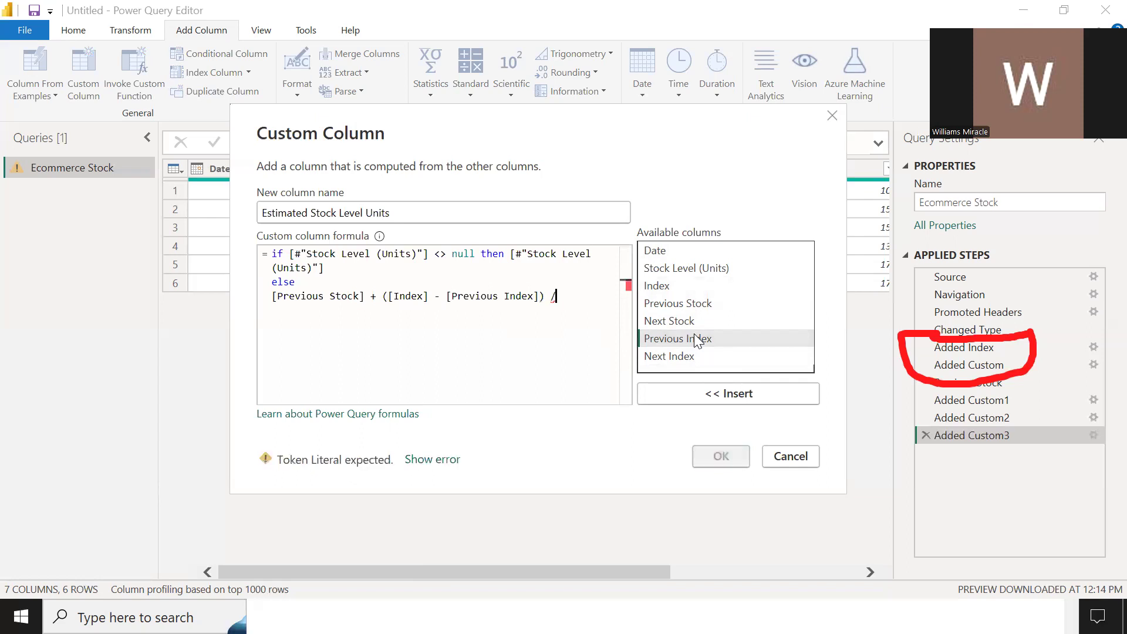
- Enter ([Next Index] - [Previous Index]) as the divisor in the else expression
text( ()
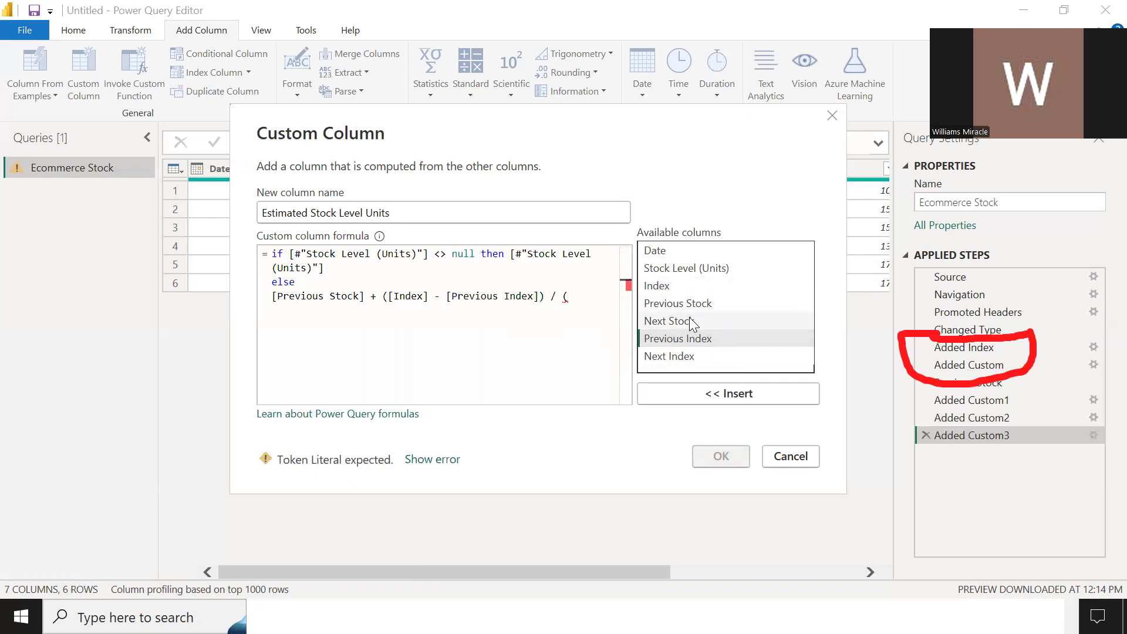
double_click(680, 355)
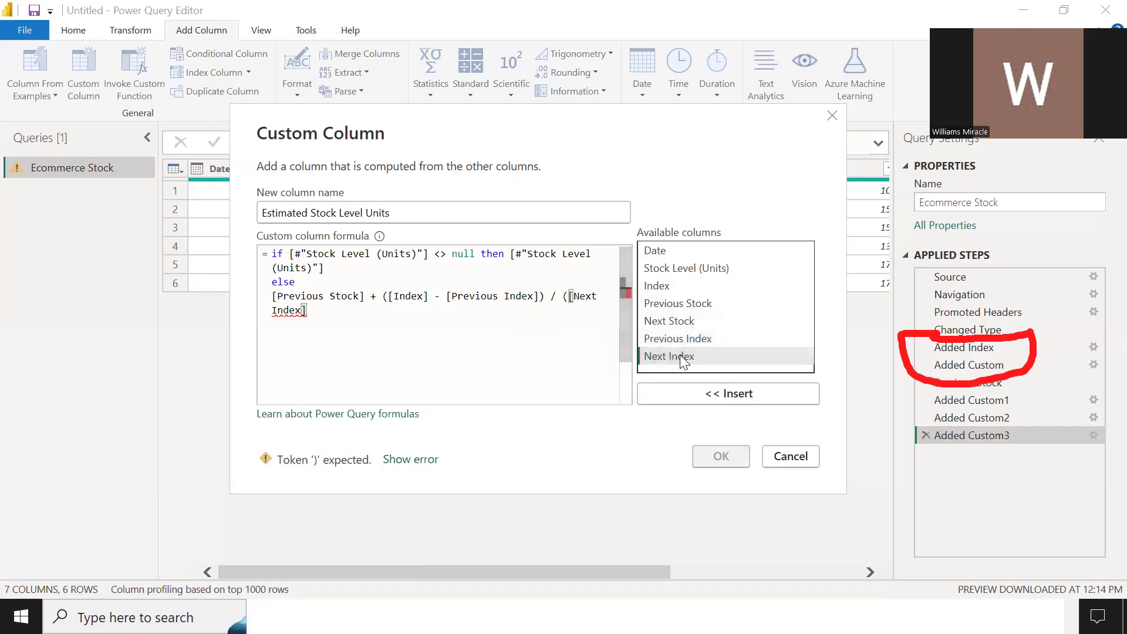
text(-)
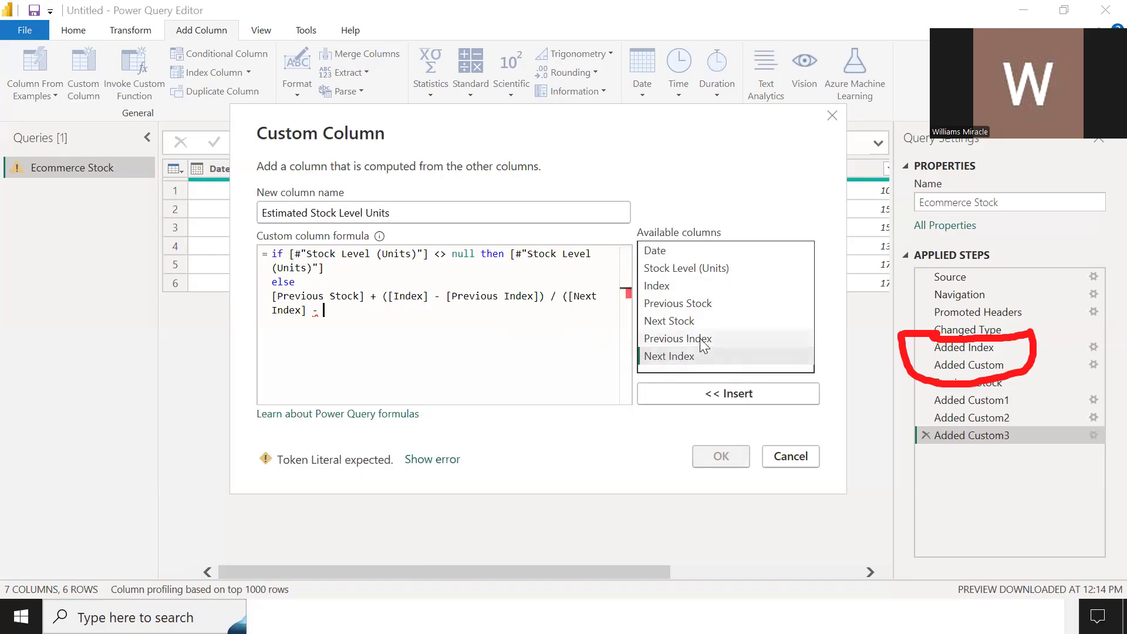
double_click(701, 339)
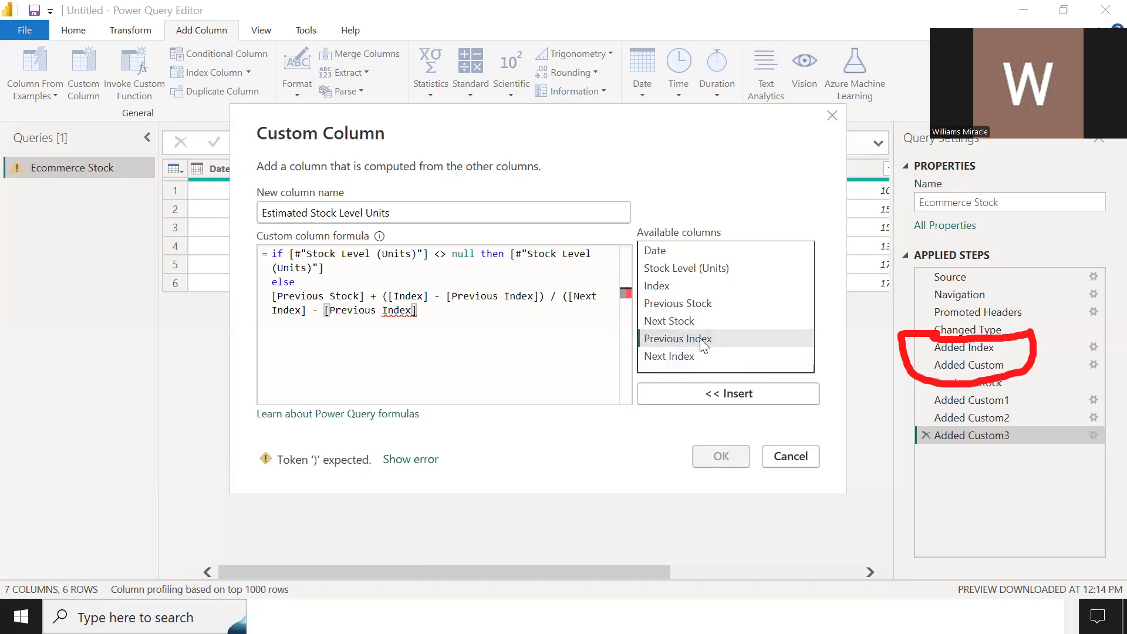
text() )
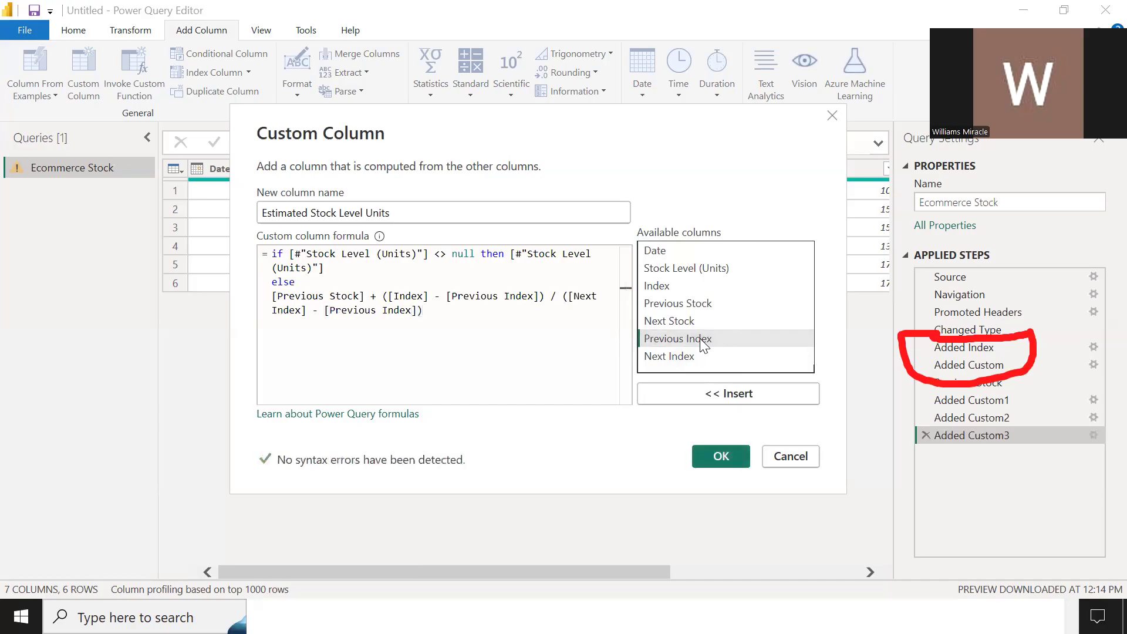
- Complete the else expression by multiplying it by ([Next Stock] - [Previous Stock])
text(* )
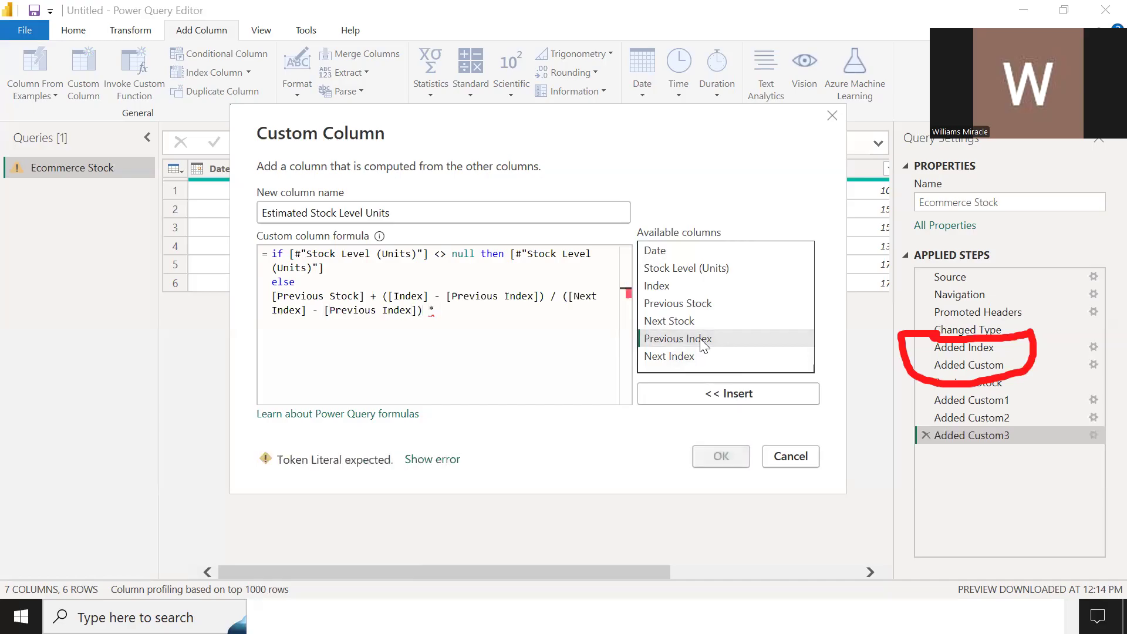
text(()
click(681, 326)
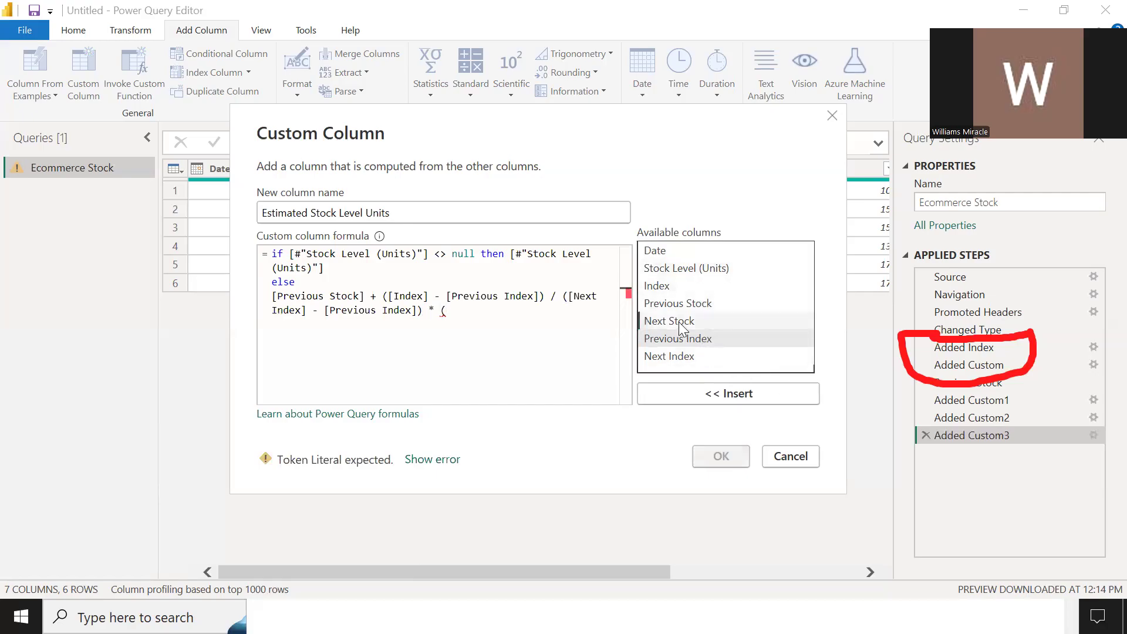
double_click(680, 324)
text(-)
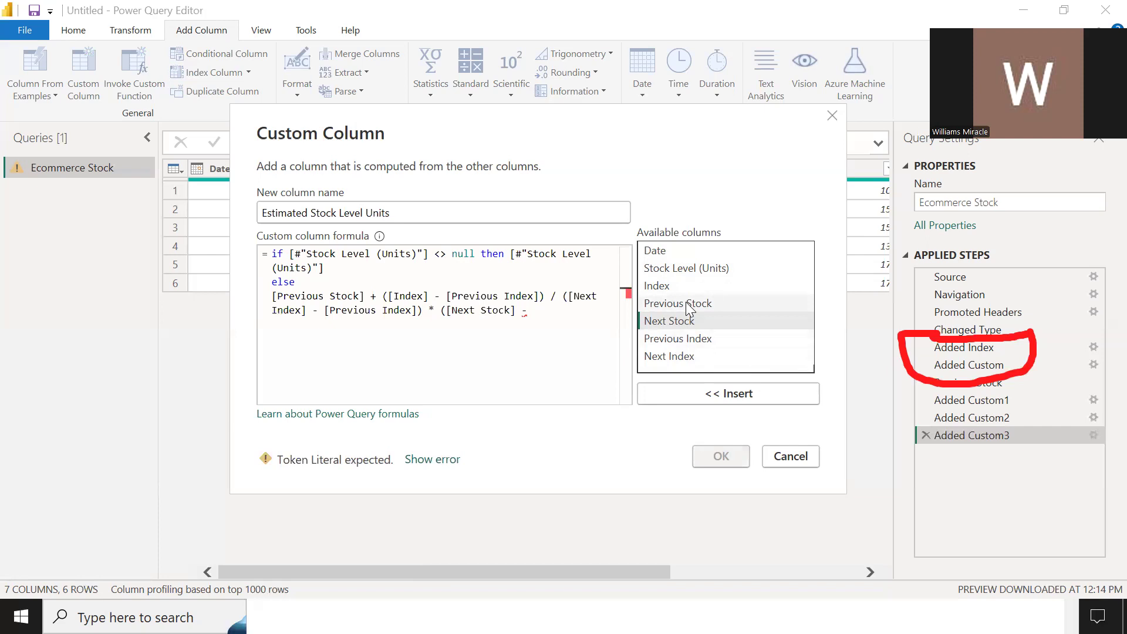
double_click(681, 304)
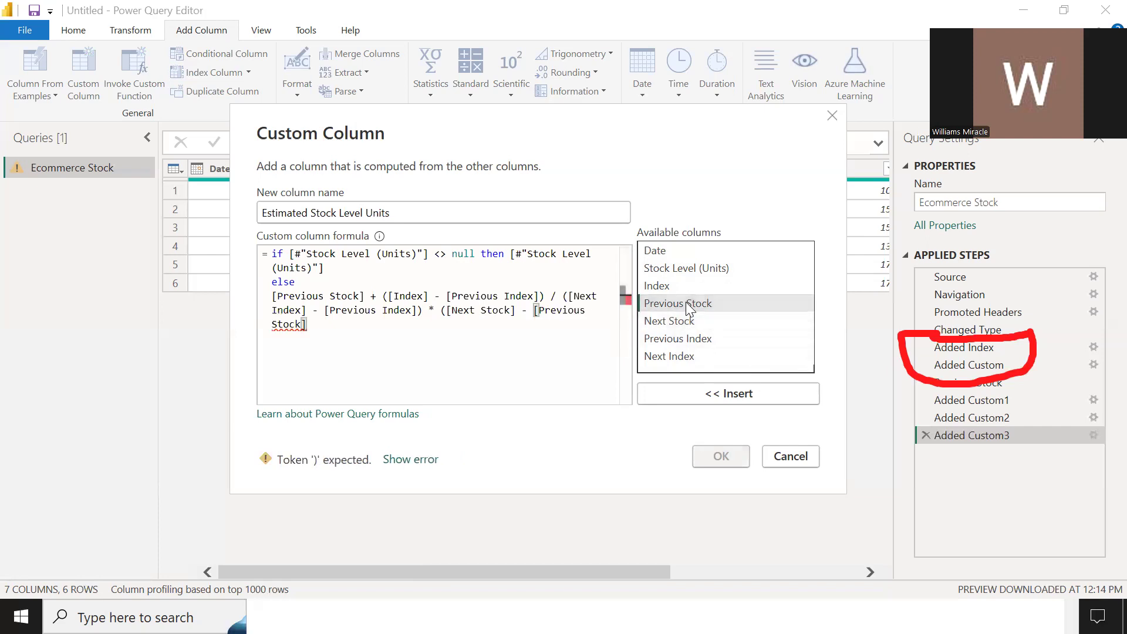
text())
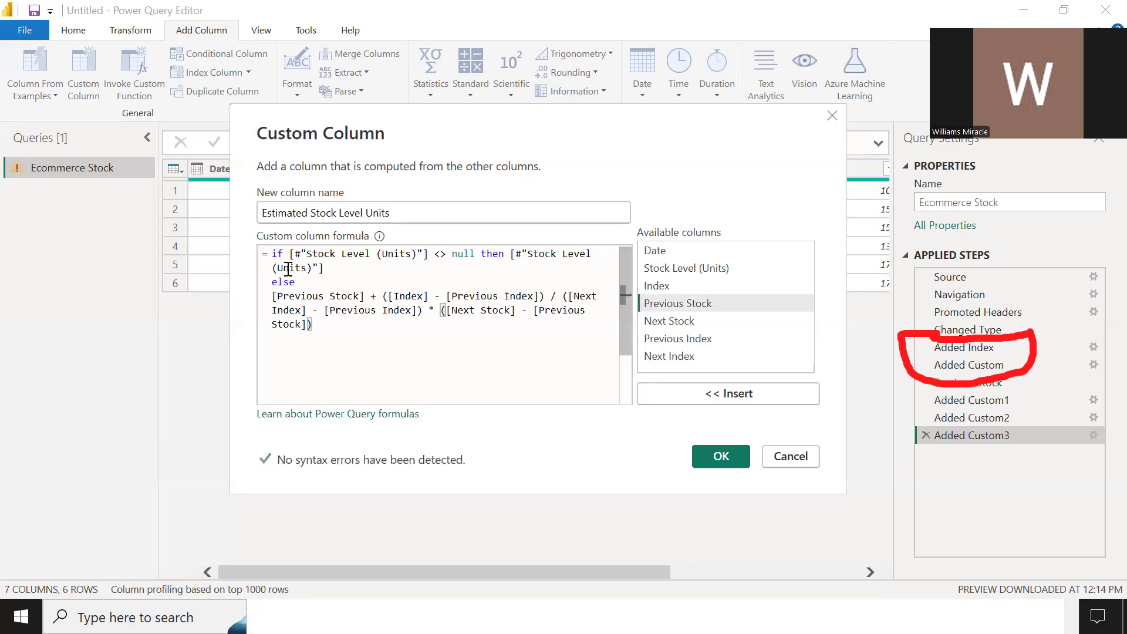
- Review the terms of the completed interpolation formula and create the Estimated Stock Level Units column
drag(290, 254, 388, 255)
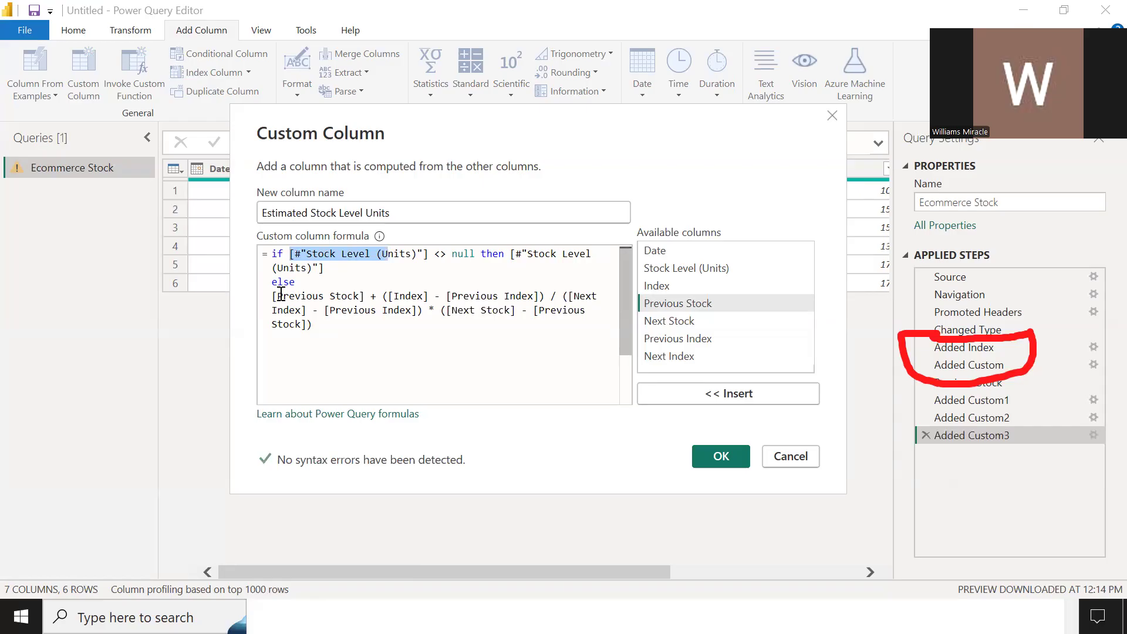
click(389, 297)
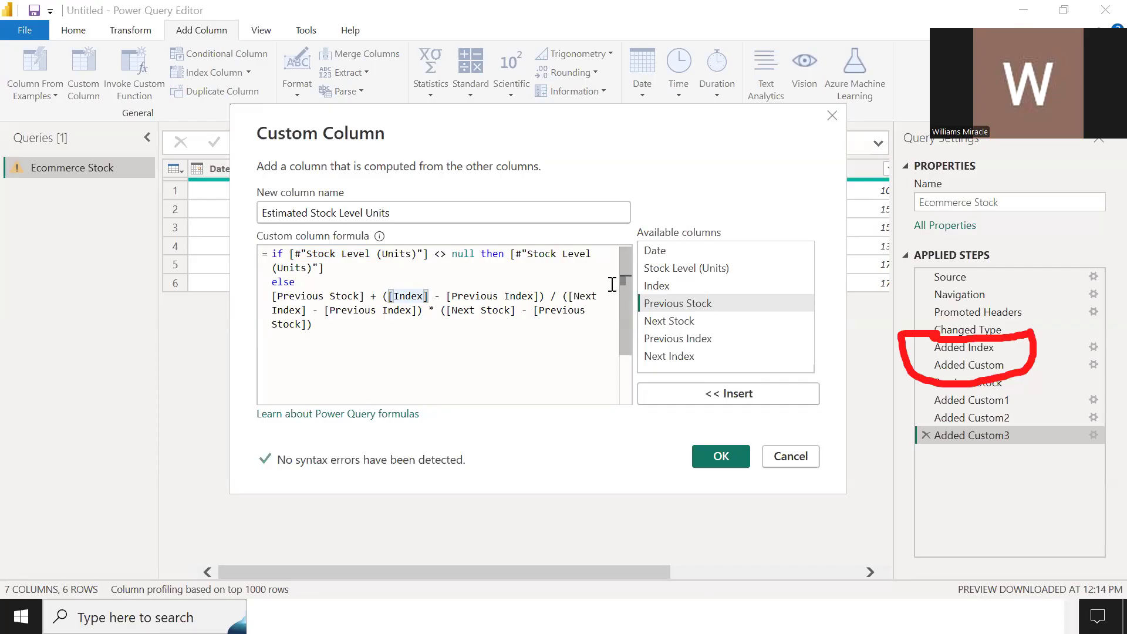
drag(552, 296, 560, 295)
drag(456, 311, 491, 310)
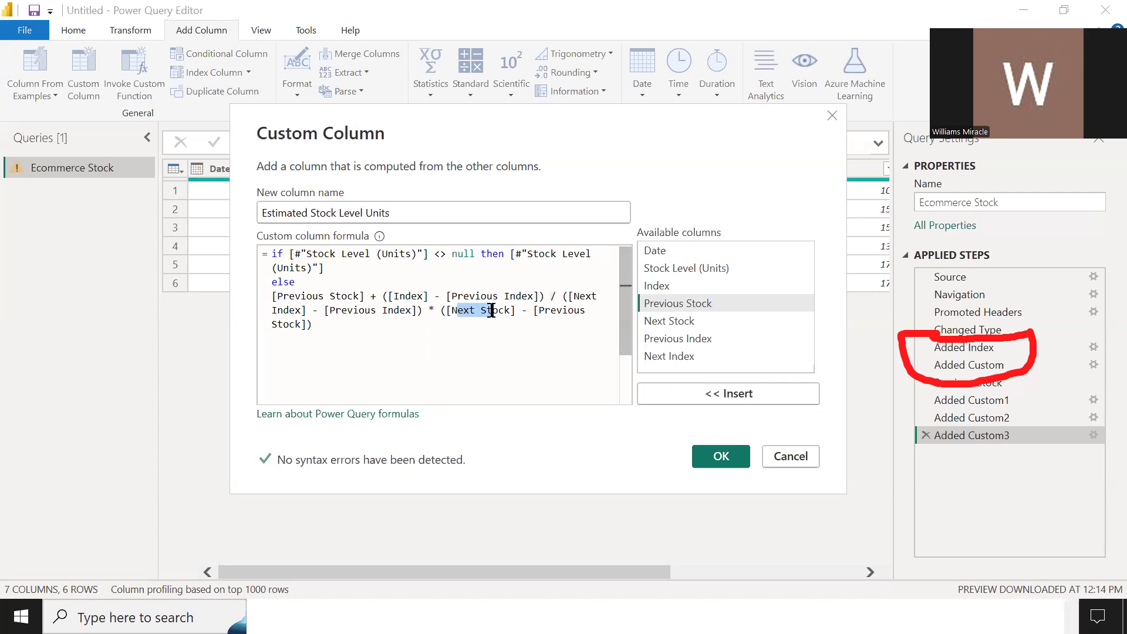
click(707, 458)
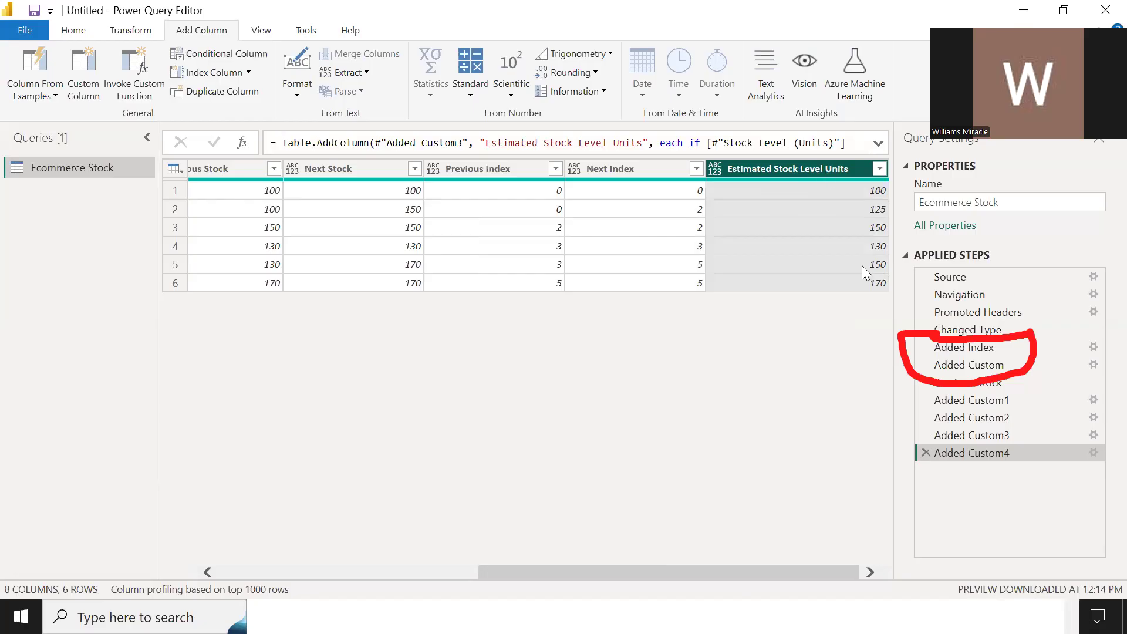
- Remove the Next Index and Previous Index helper columns from the Ecommerce Stock query
right_click(647, 166)
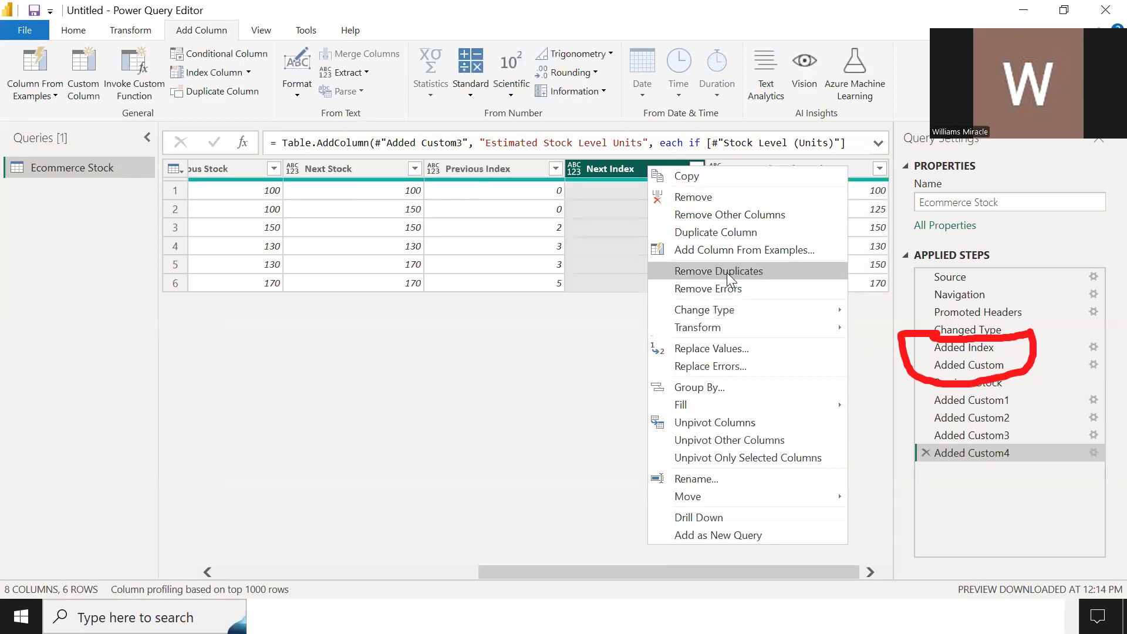
click(695, 200)
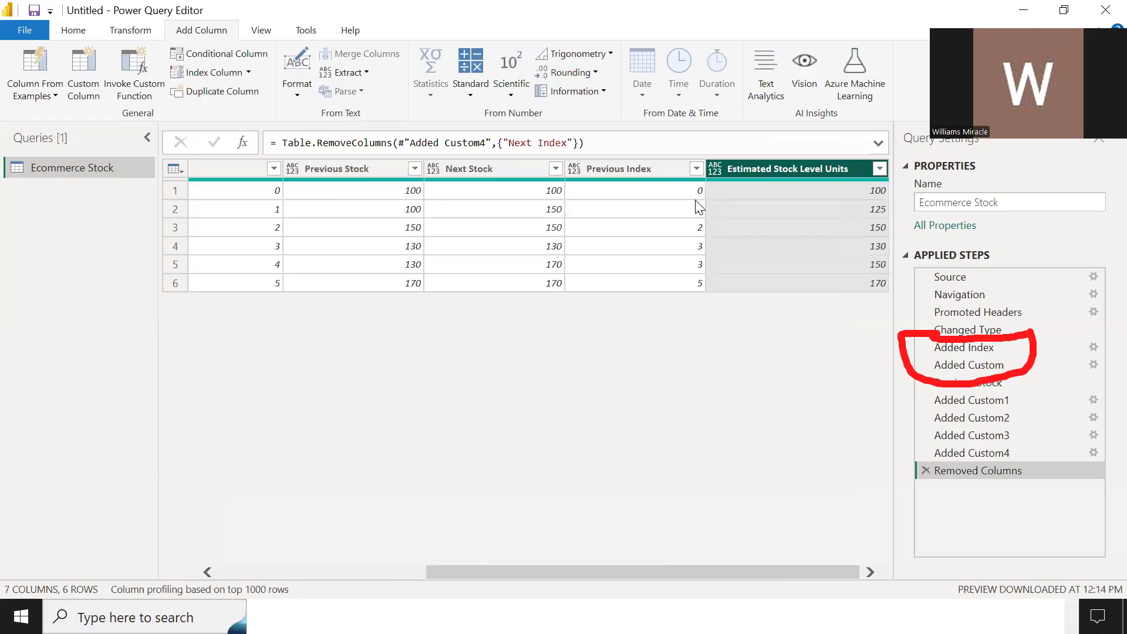
right_click(609, 164)
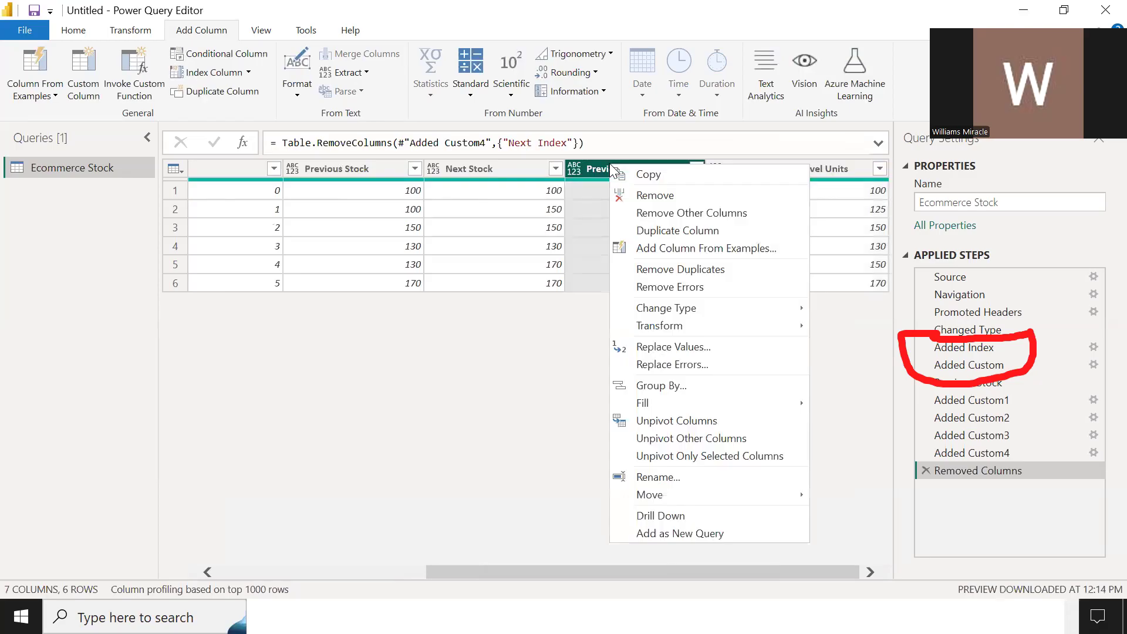
click(652, 196)
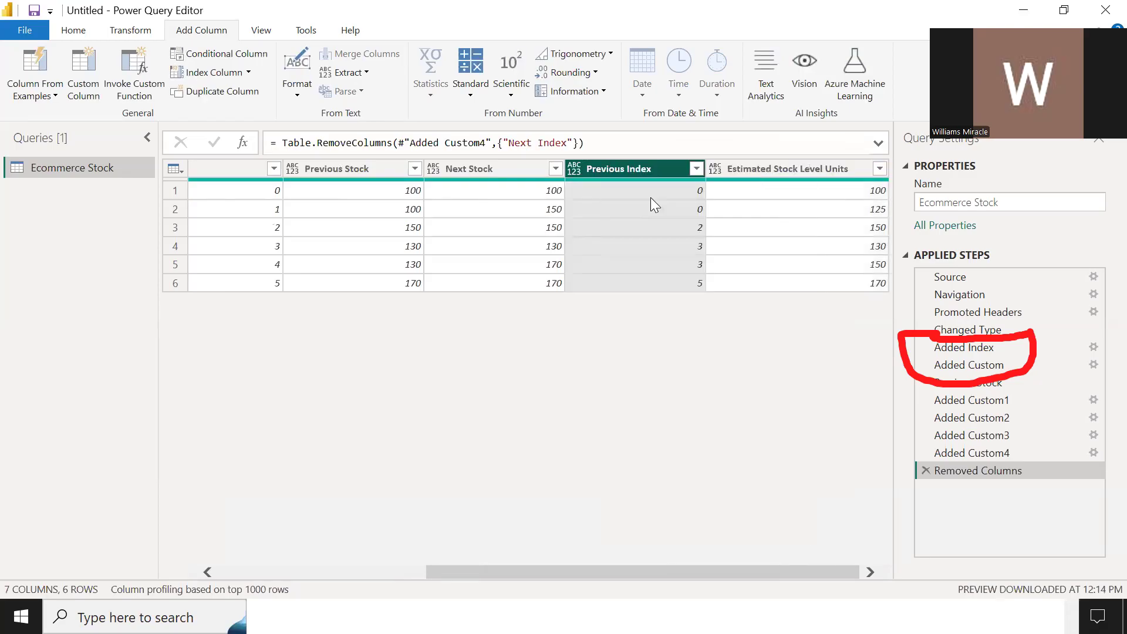
- Remove the Next Stock and Previous Stock helper columns from the query
right_click(629, 174)
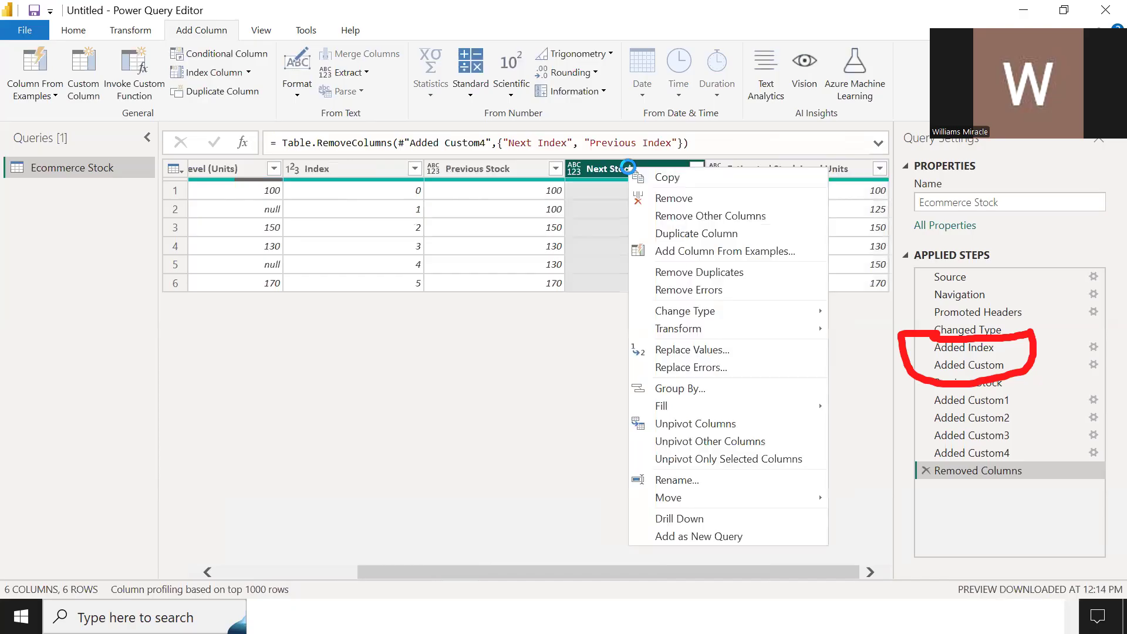
click(671, 199)
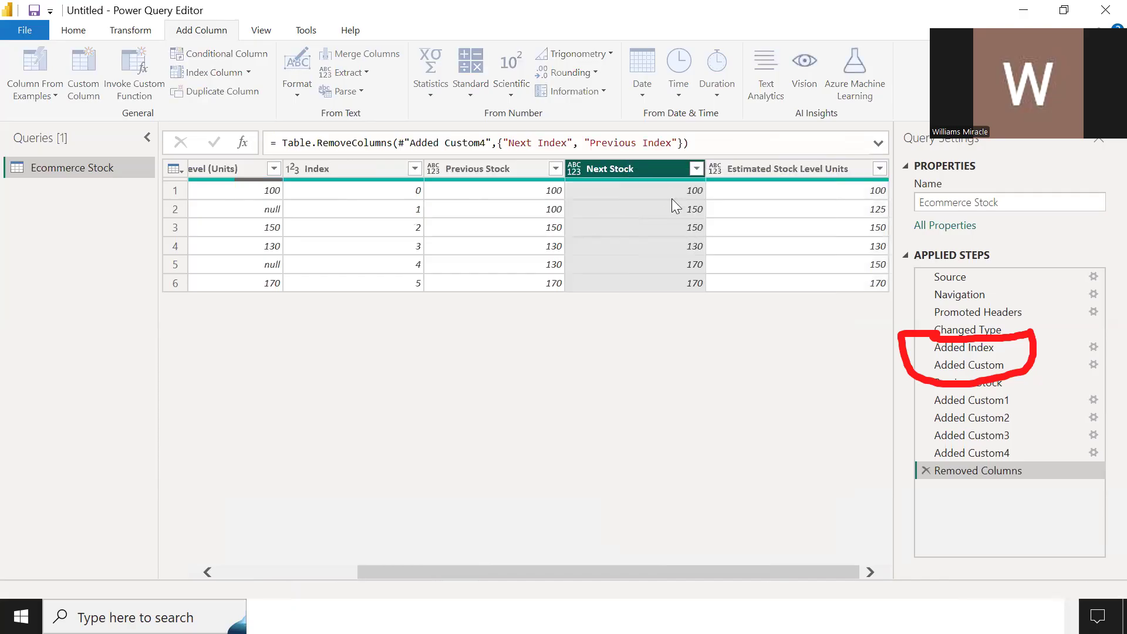
right_click(645, 167)
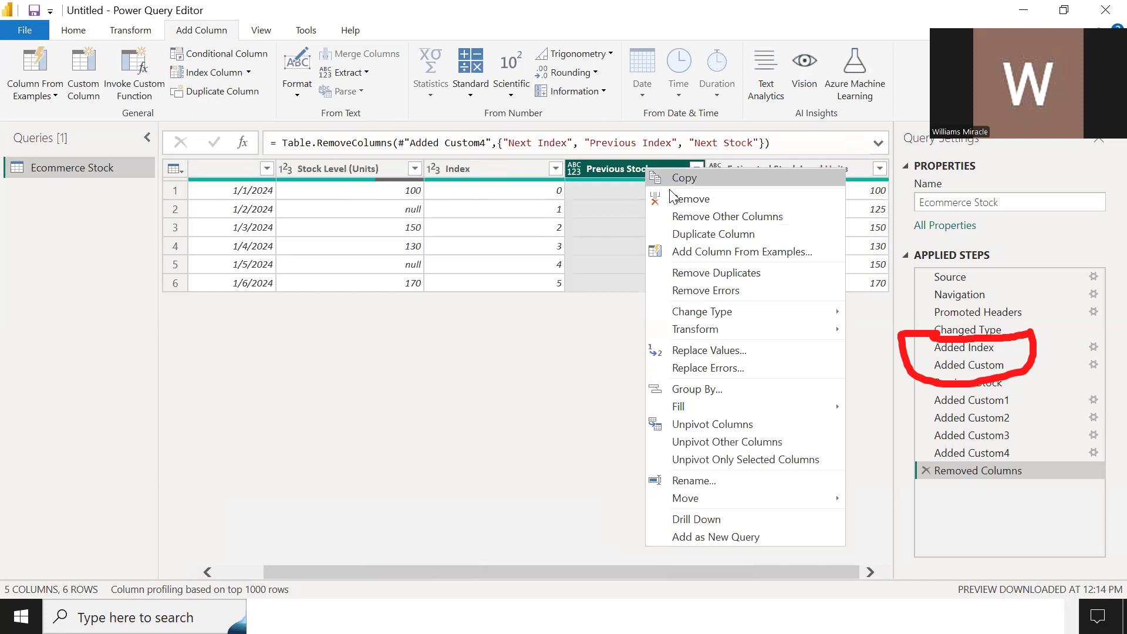
click(675, 197)
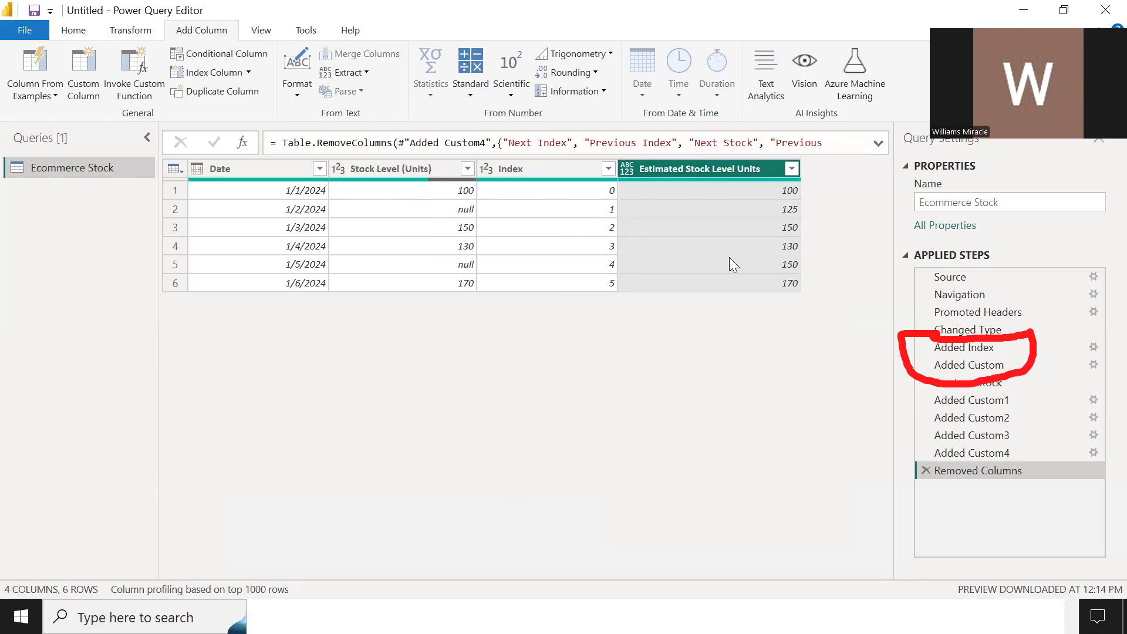
- Remove the Index and original Stock Level (Units) columns, keeping only Date and Estimated Stock Level Units
right_click(563, 171)
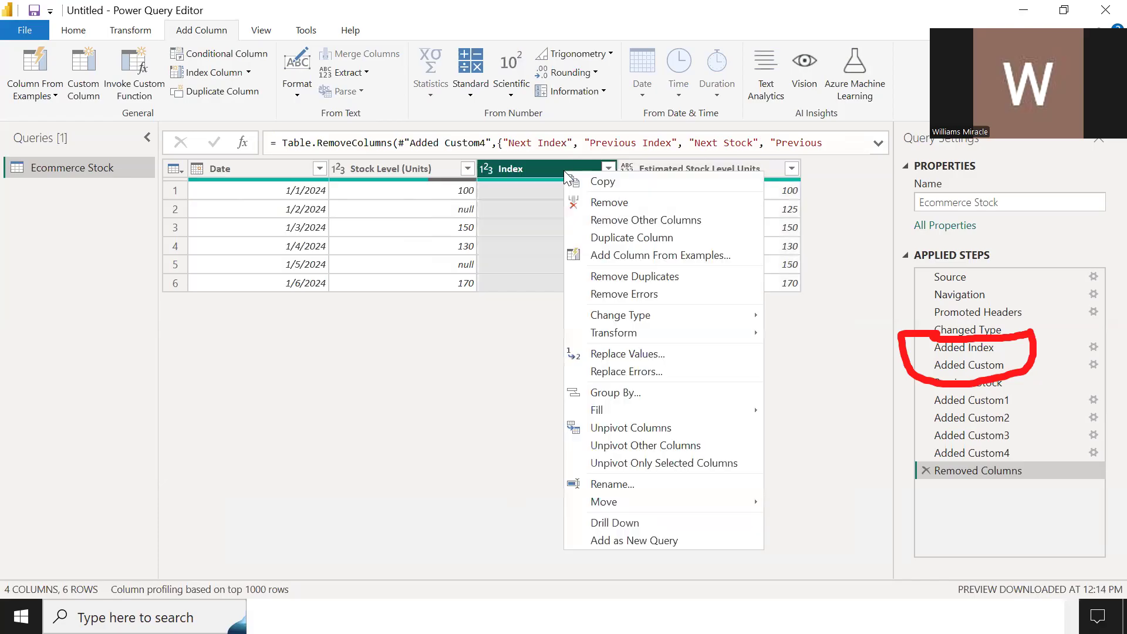
click(622, 202)
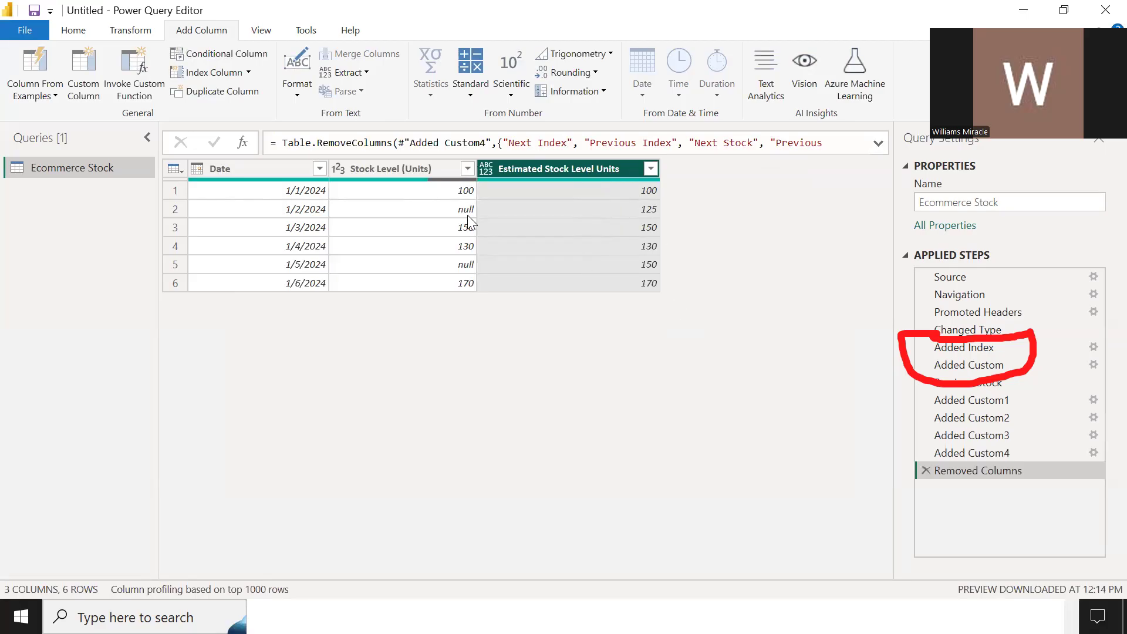
right_click(385, 166)
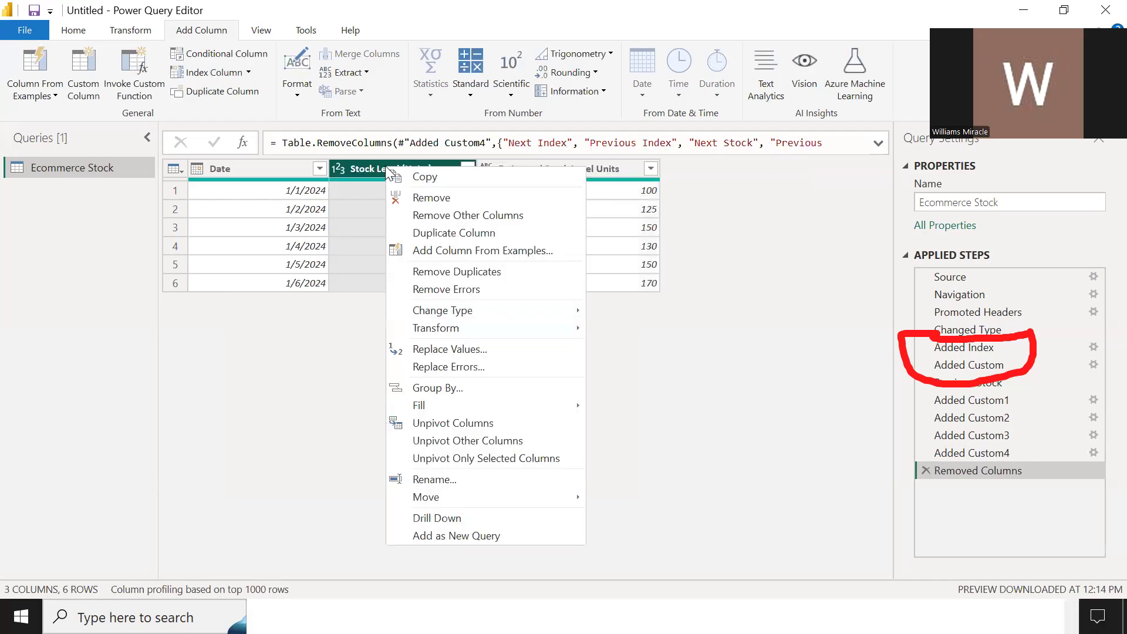
click(430, 198)
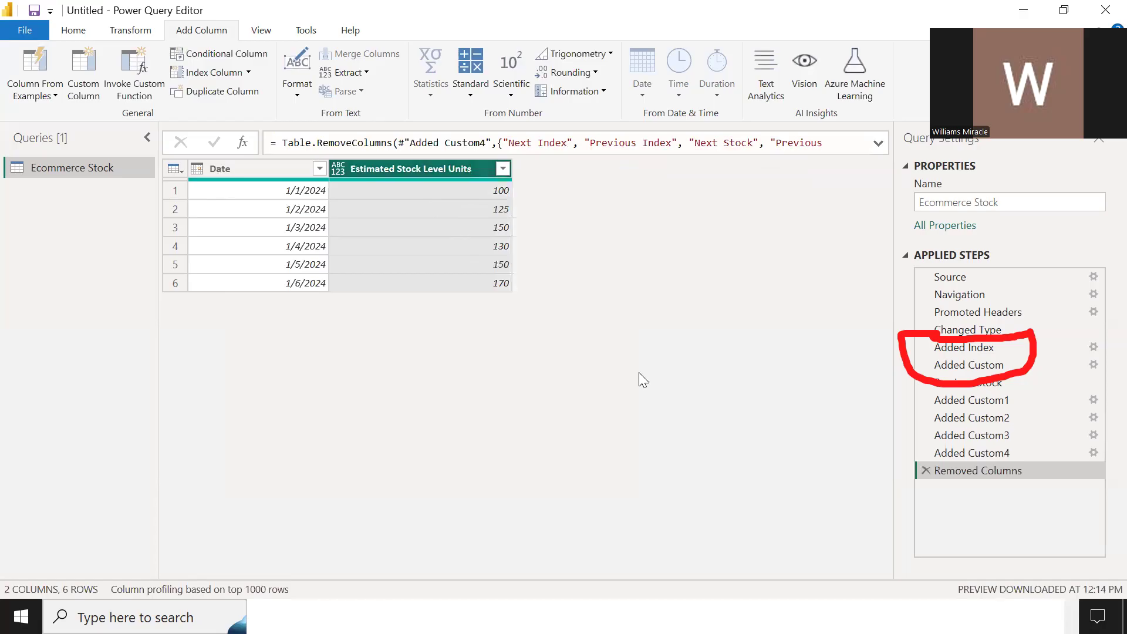